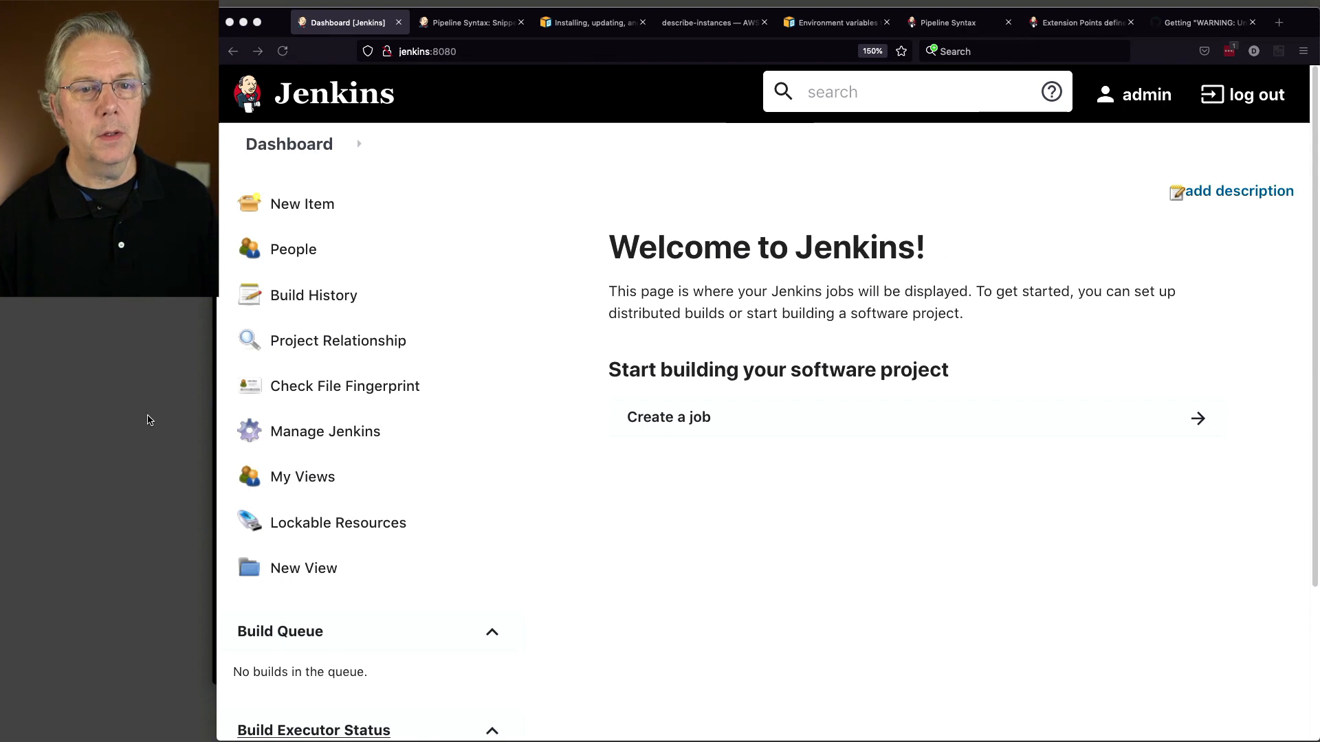
Step: Create a new Pipeline item named jdk-test-job
click(321, 211)
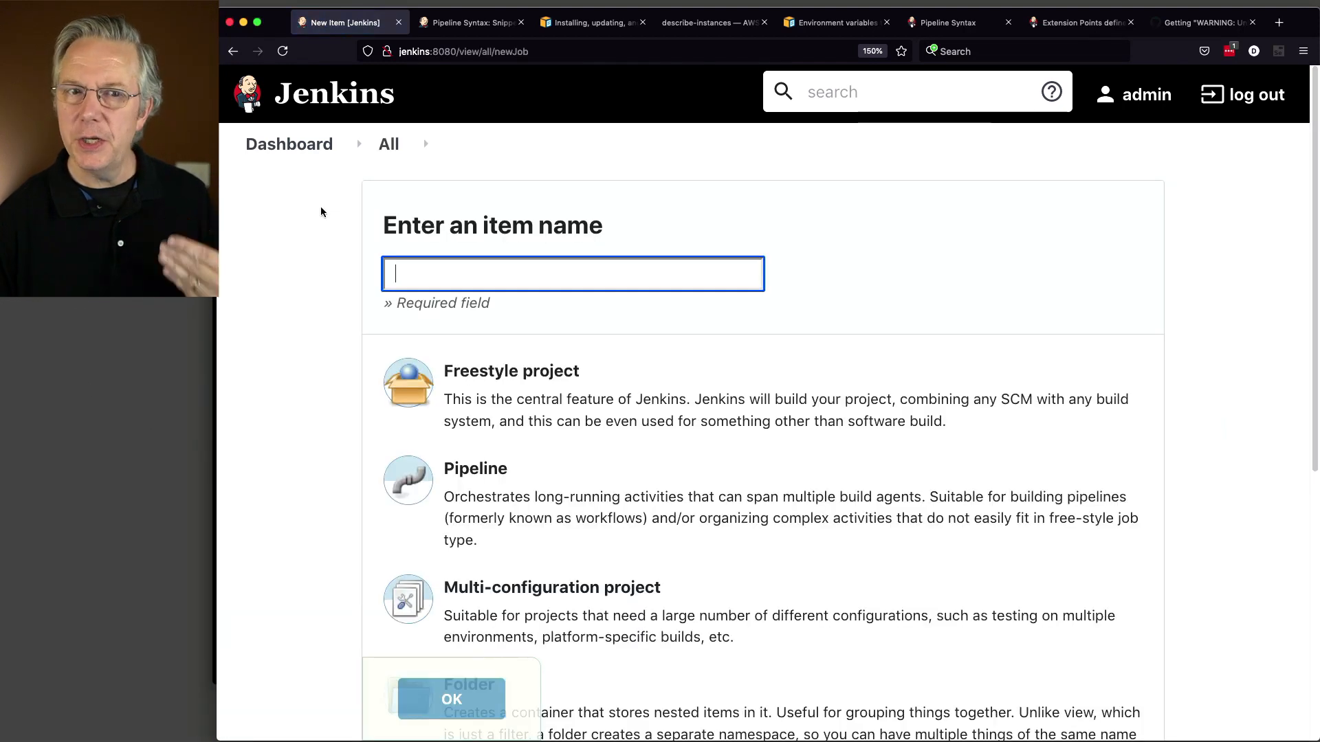
text(jdk-test-job)
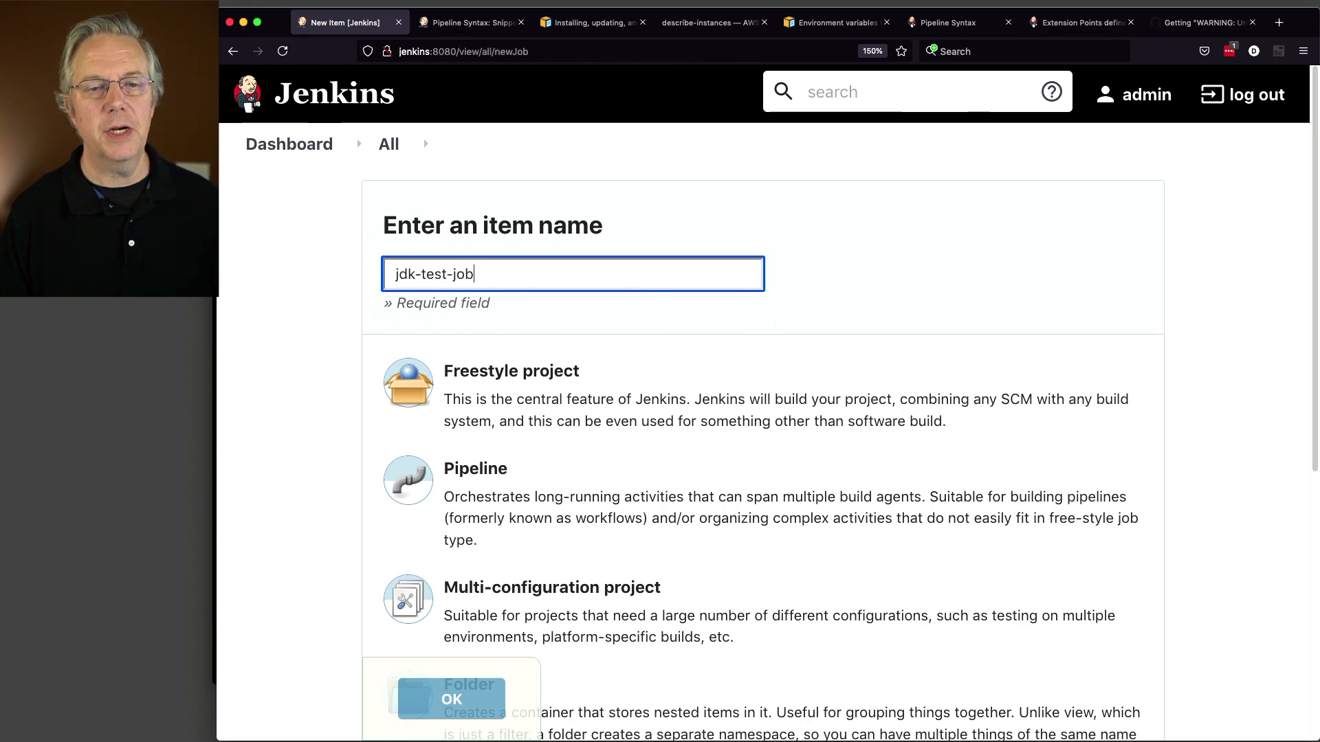
click(522, 515)
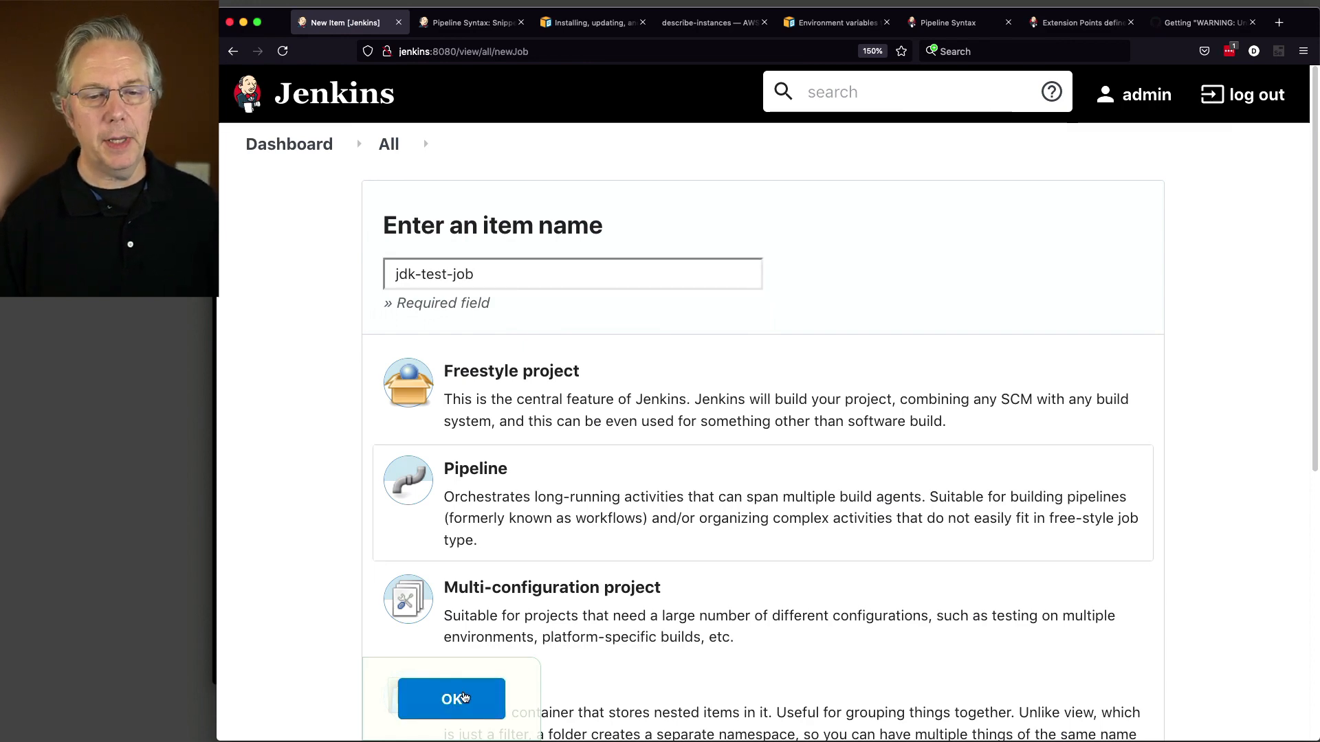
click(454, 699)
Step: Paste the prepared pipeline script into the empty Script editor
scroll(638, 580, down, 15)
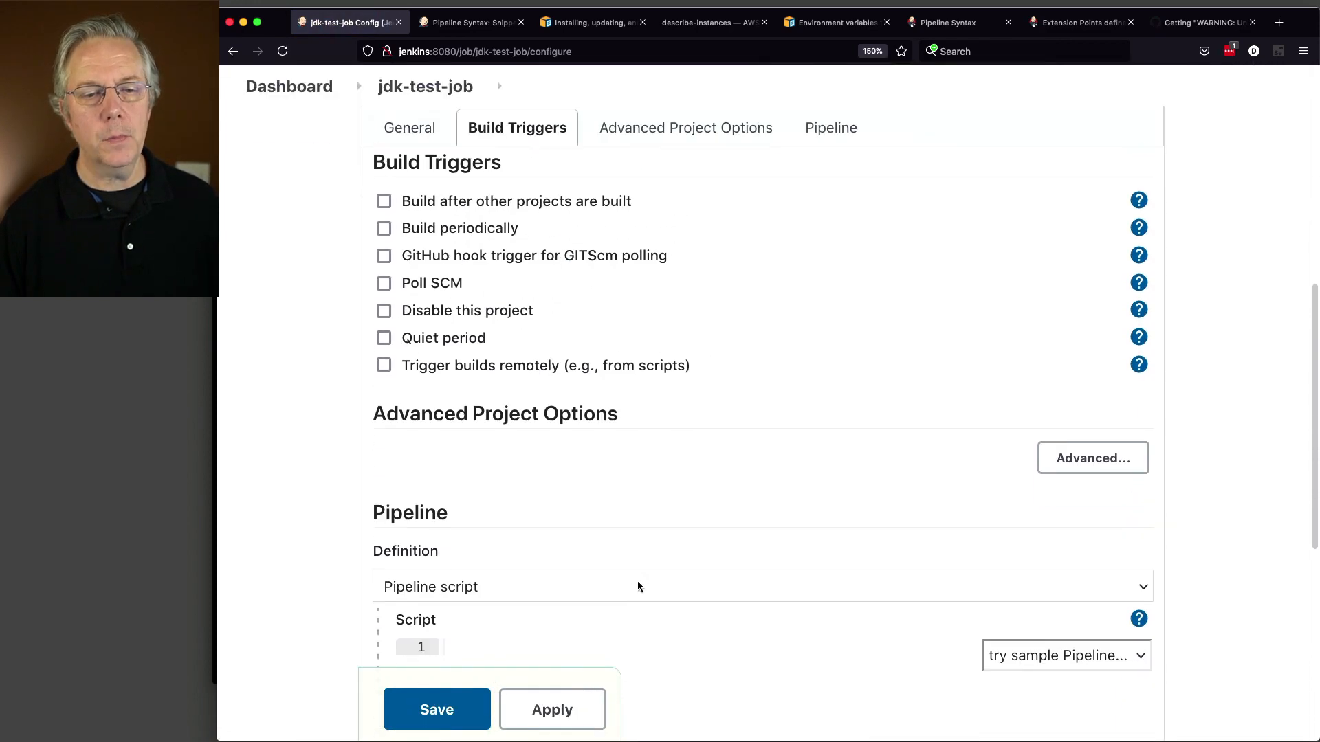
click(580, 413)
text(pipeline {   agent { label 'linux' }   stages {     stage('Example') {       steps {         sh '''           env | grep -e PATH -e JAVA_HOME           which java           java -version         '''       }     }   } })
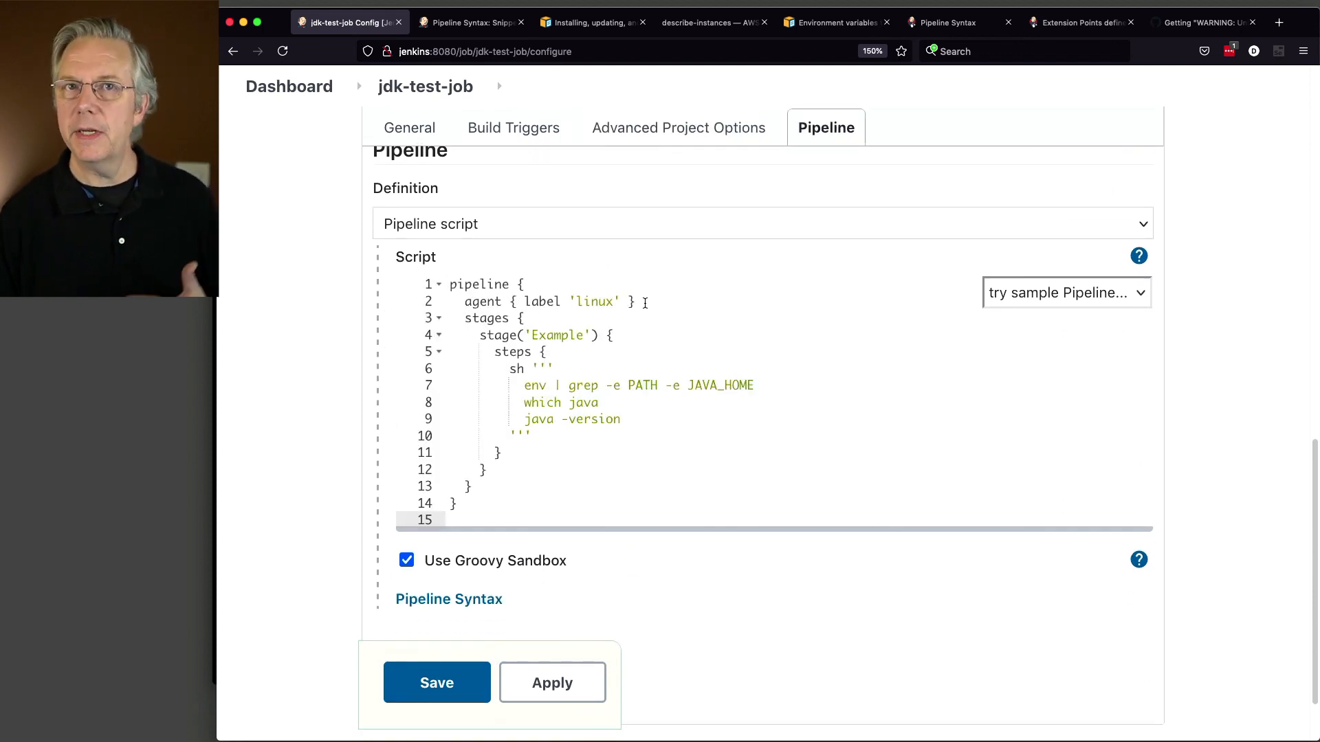
Step: Highlight the script's sh env/grep PATH and JAVA_HOME step, which java and java -version lines
scroll(603, 404, down, 2)
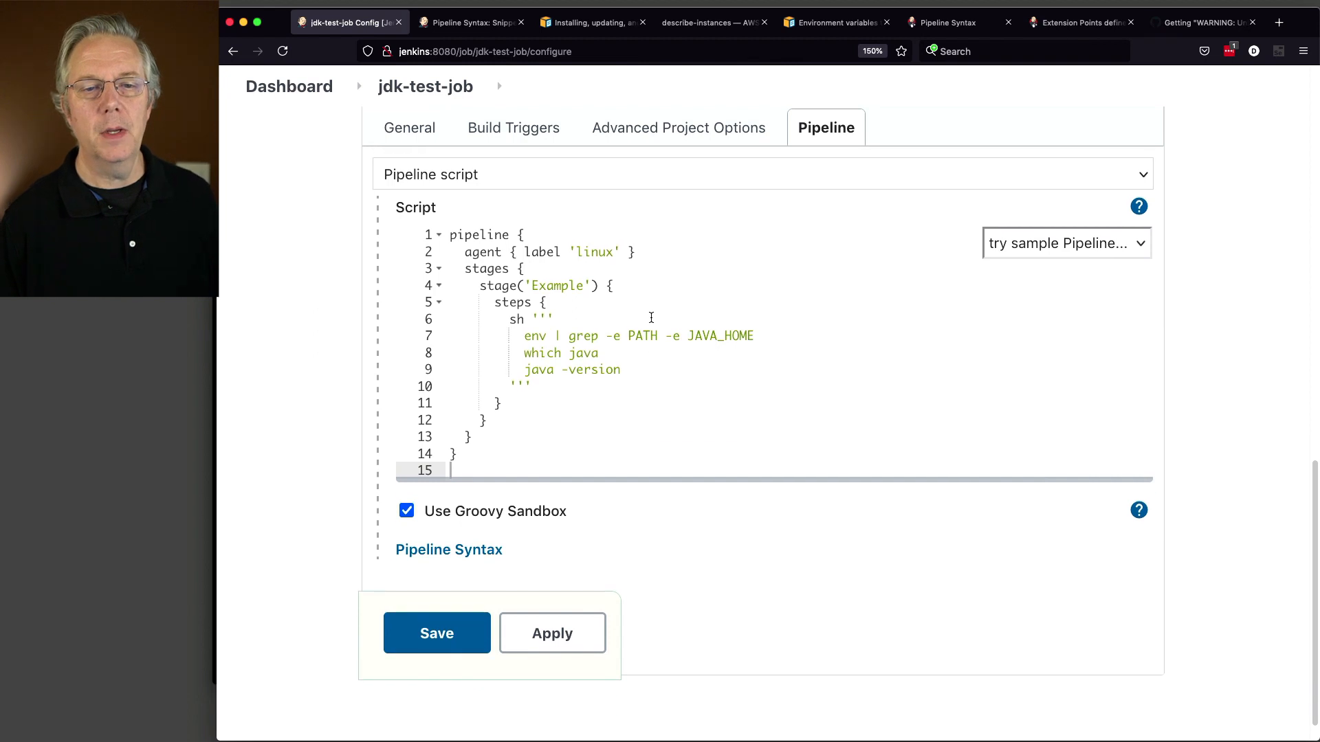
drag(509, 325, 753, 335)
click(556, 337)
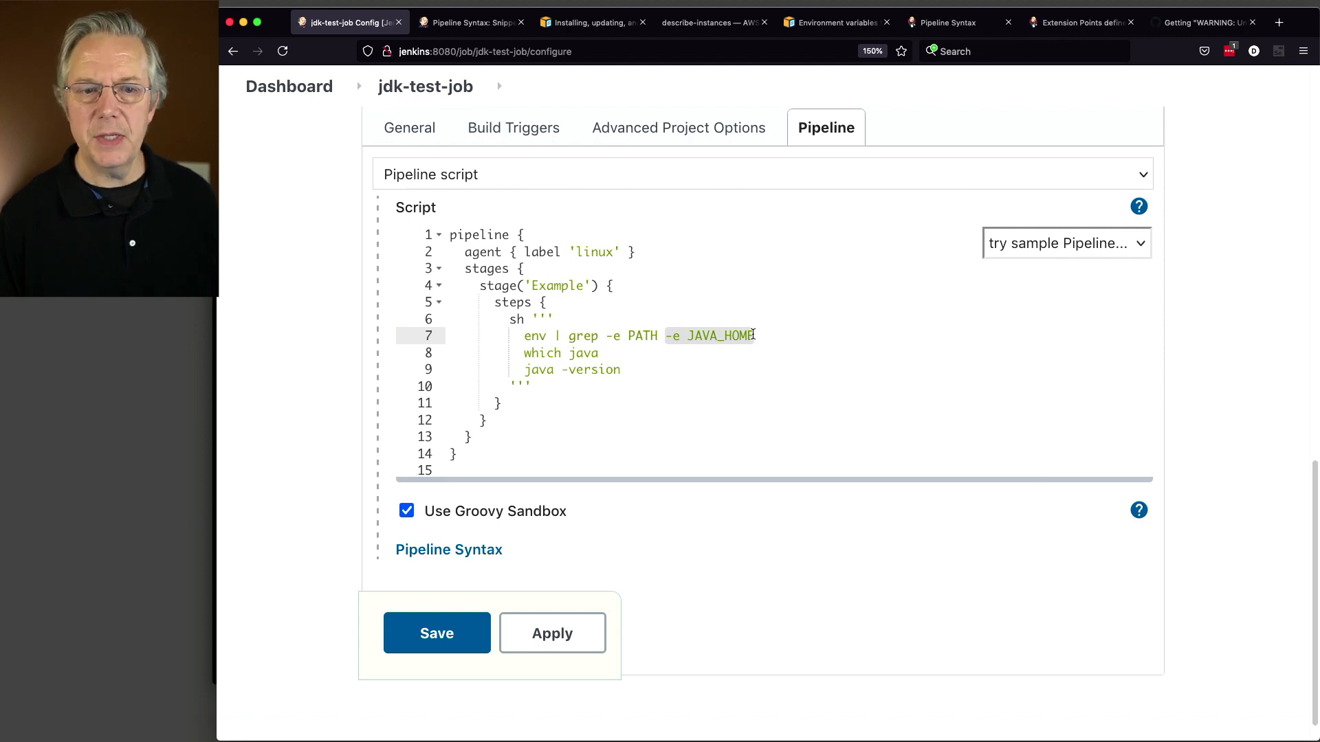
click(539, 355)
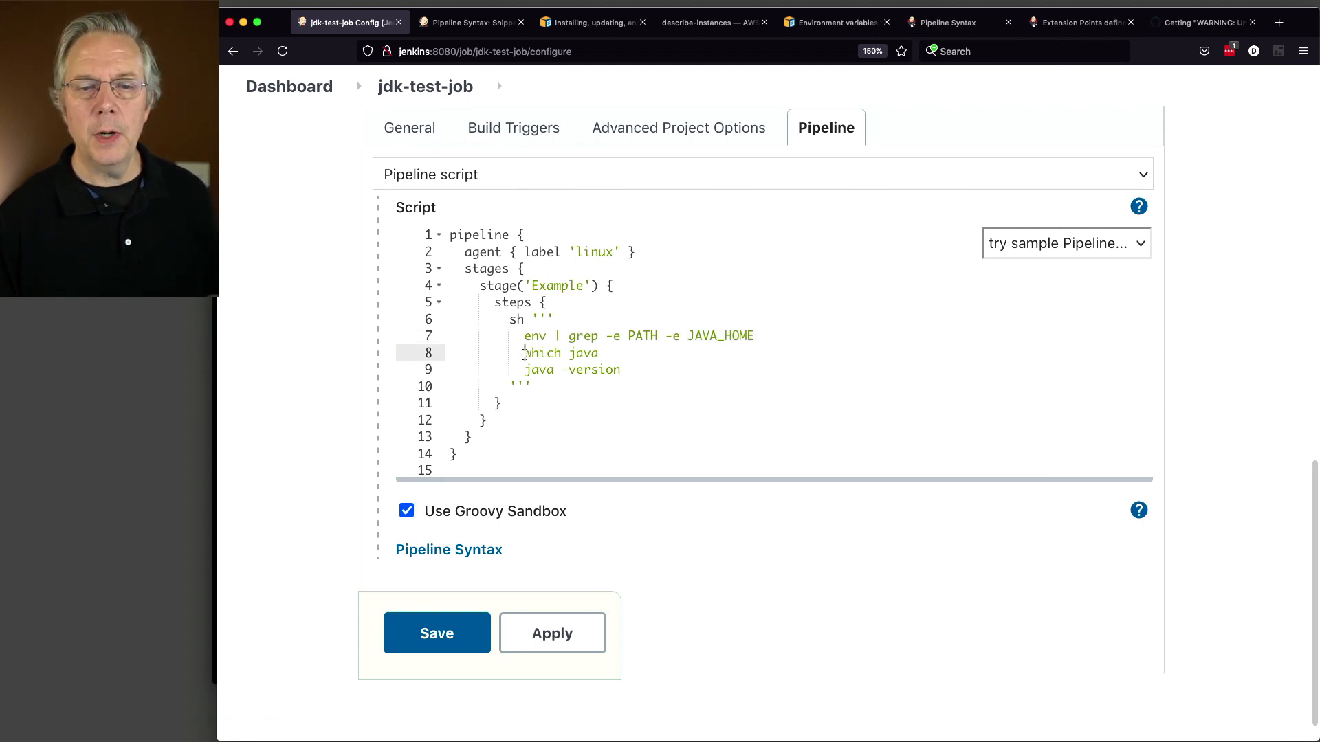
drag(525, 355, 600, 352)
click(563, 369)
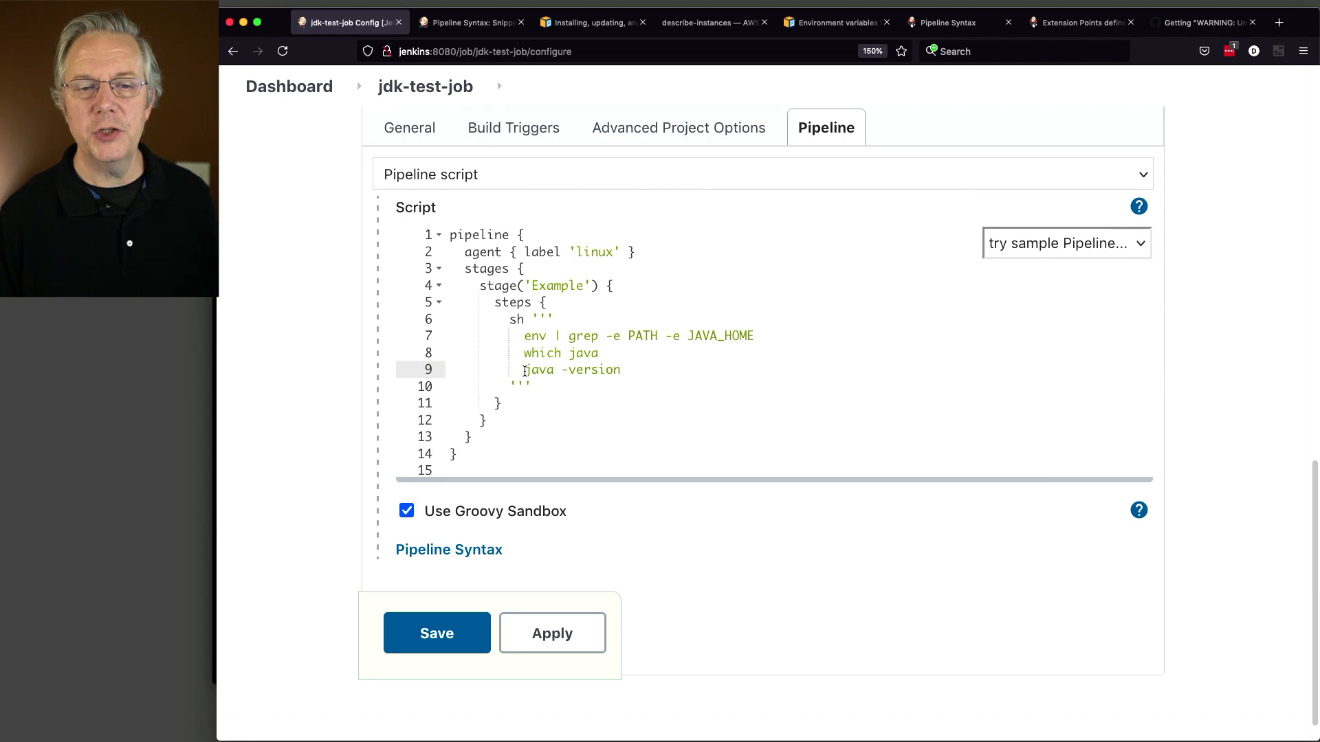
drag(526, 371, 626, 371)
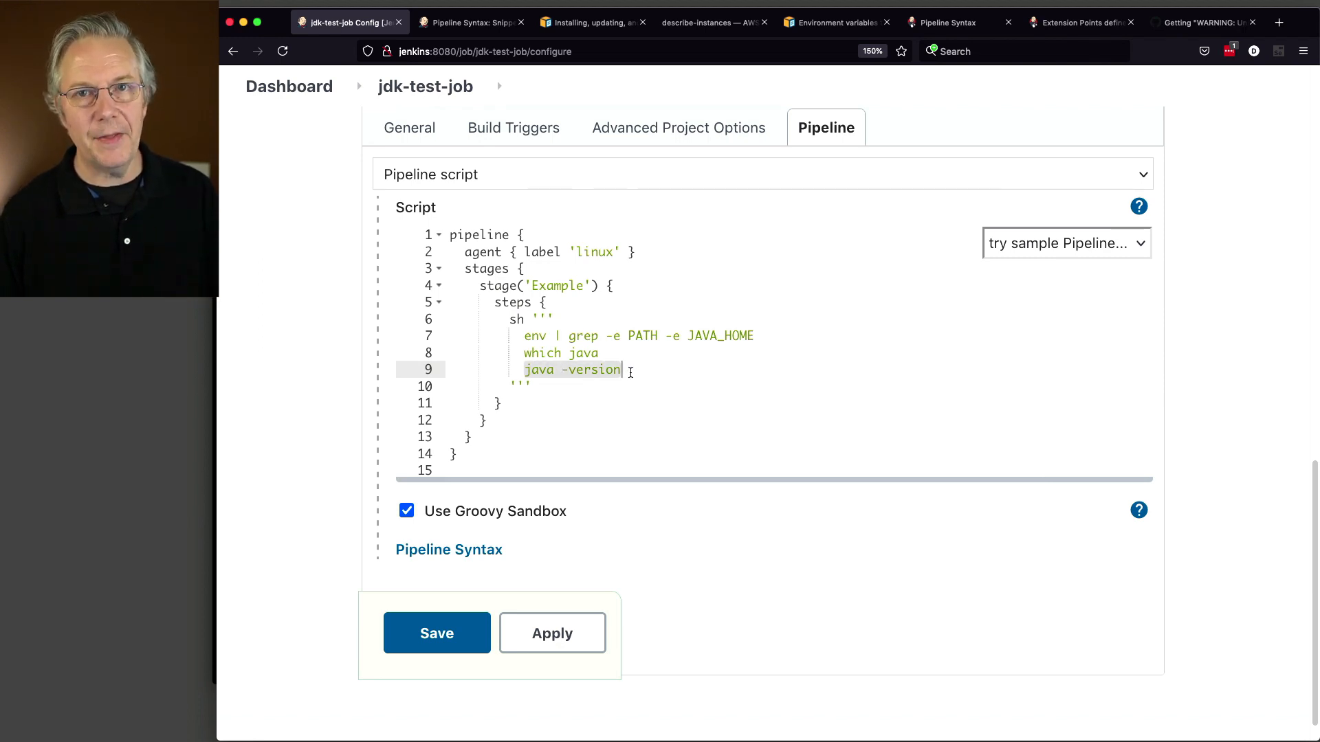
Step: Save the jdk-test-job pipeline, then open the controller's System Information under Manage Jenkins
click(471, 637)
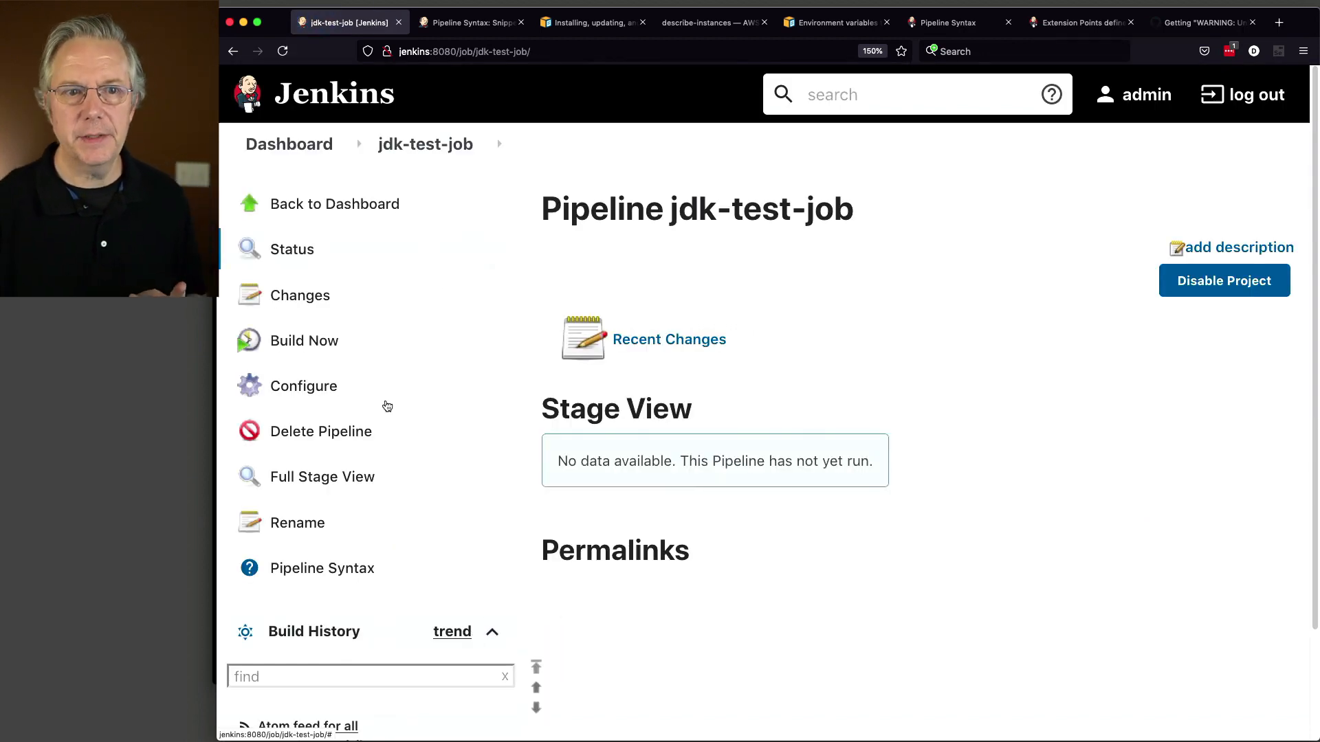
click(294, 150)
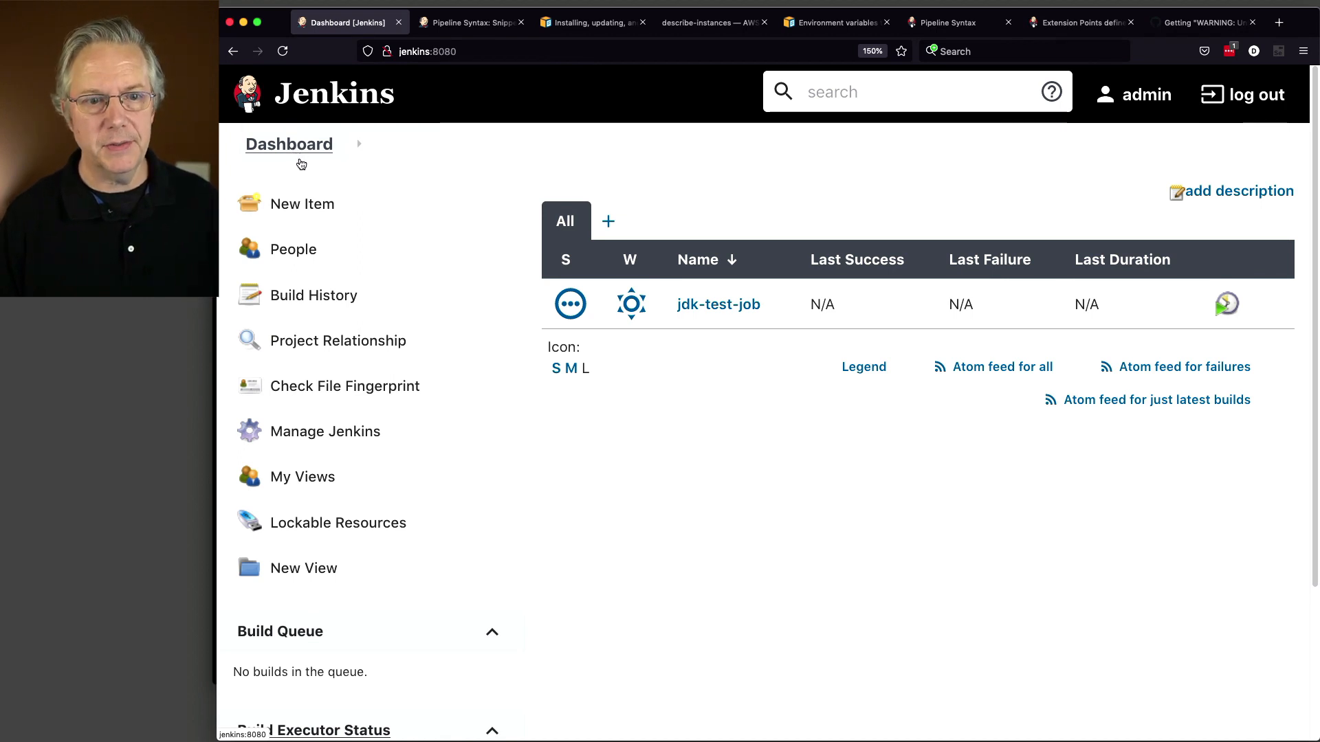
click(364, 435)
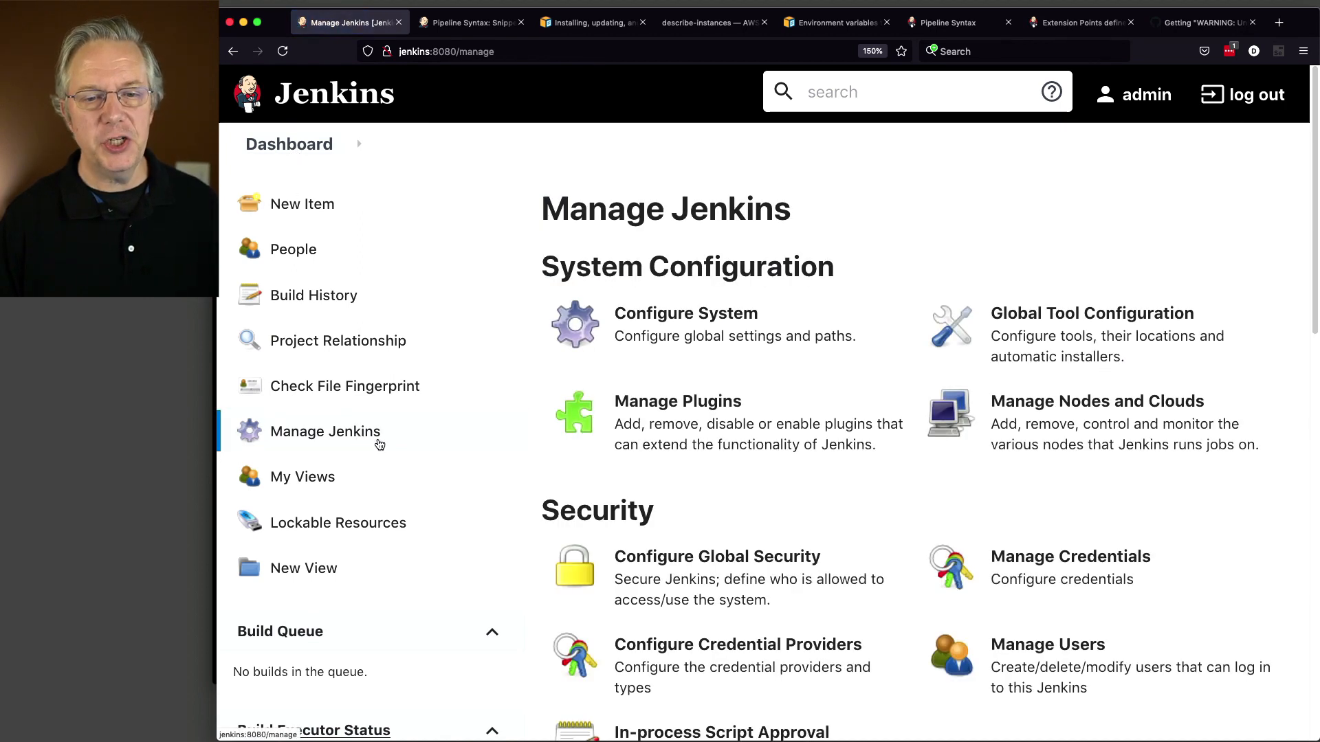
scroll(779, 503, down, 3)
scroll(780, 509, down, 10)
click(719, 488)
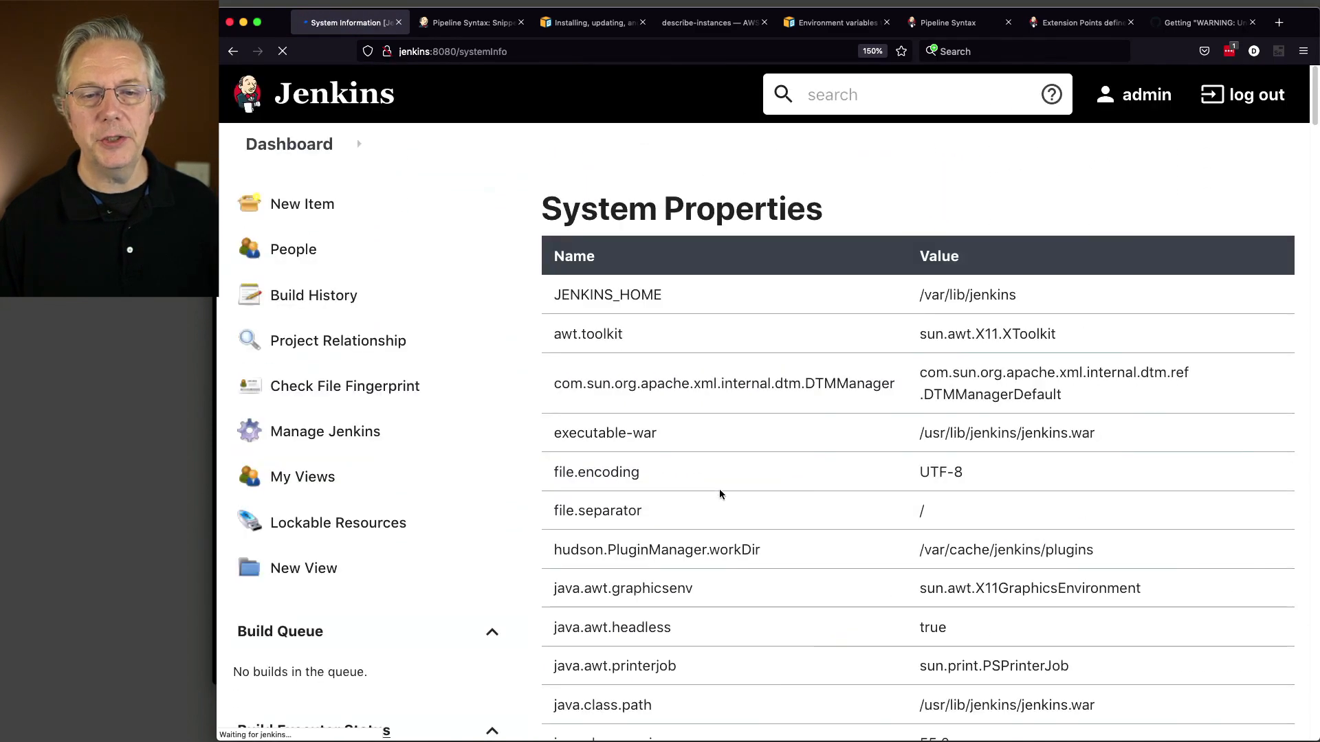
Step: Locate java.vendor.version showing AdoptOpenJDK-11.0.11+9, then return to the dashboard
scroll(719, 490, down, 5)
scroll(719, 491, down, 3)
scroll(719, 495, down, 2)
scroll(716, 491, down, 5)
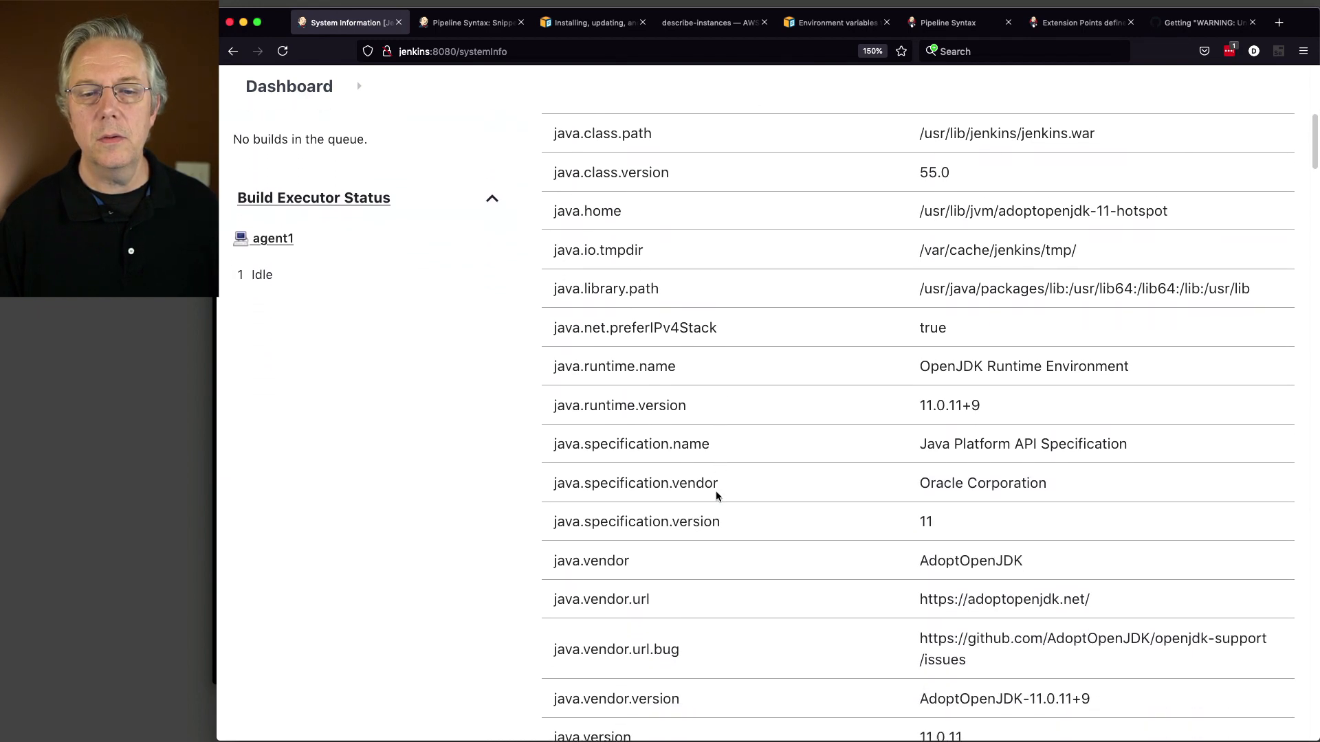
drag(555, 474, 685, 482)
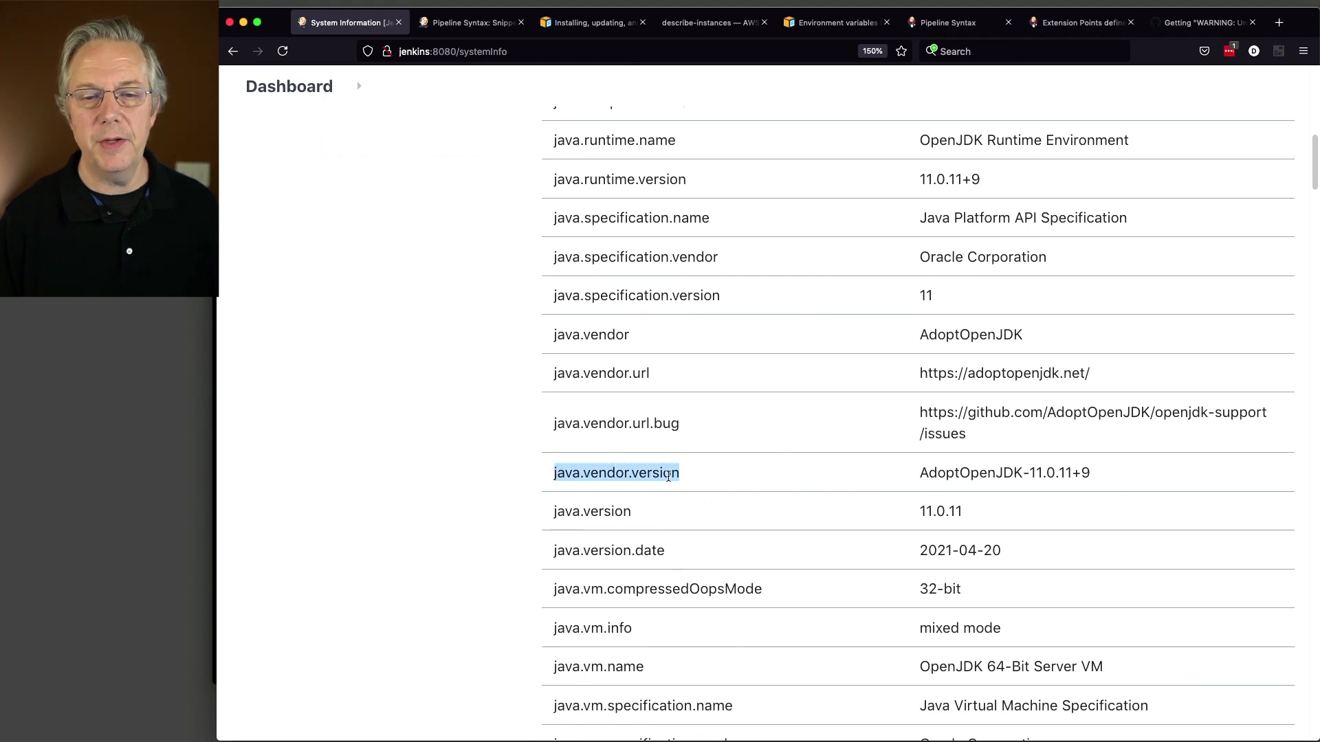
drag(920, 475, 547, 474)
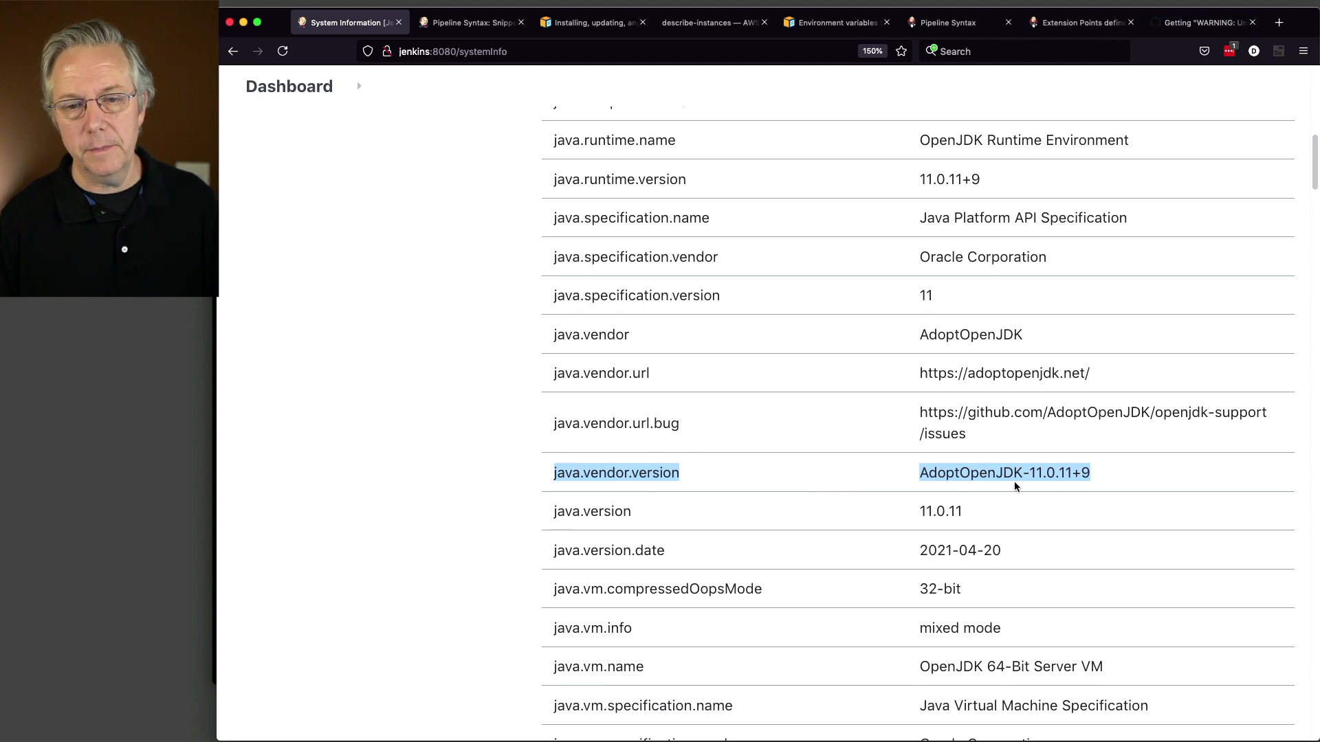
click(974, 475)
drag(919, 473, 1115, 479)
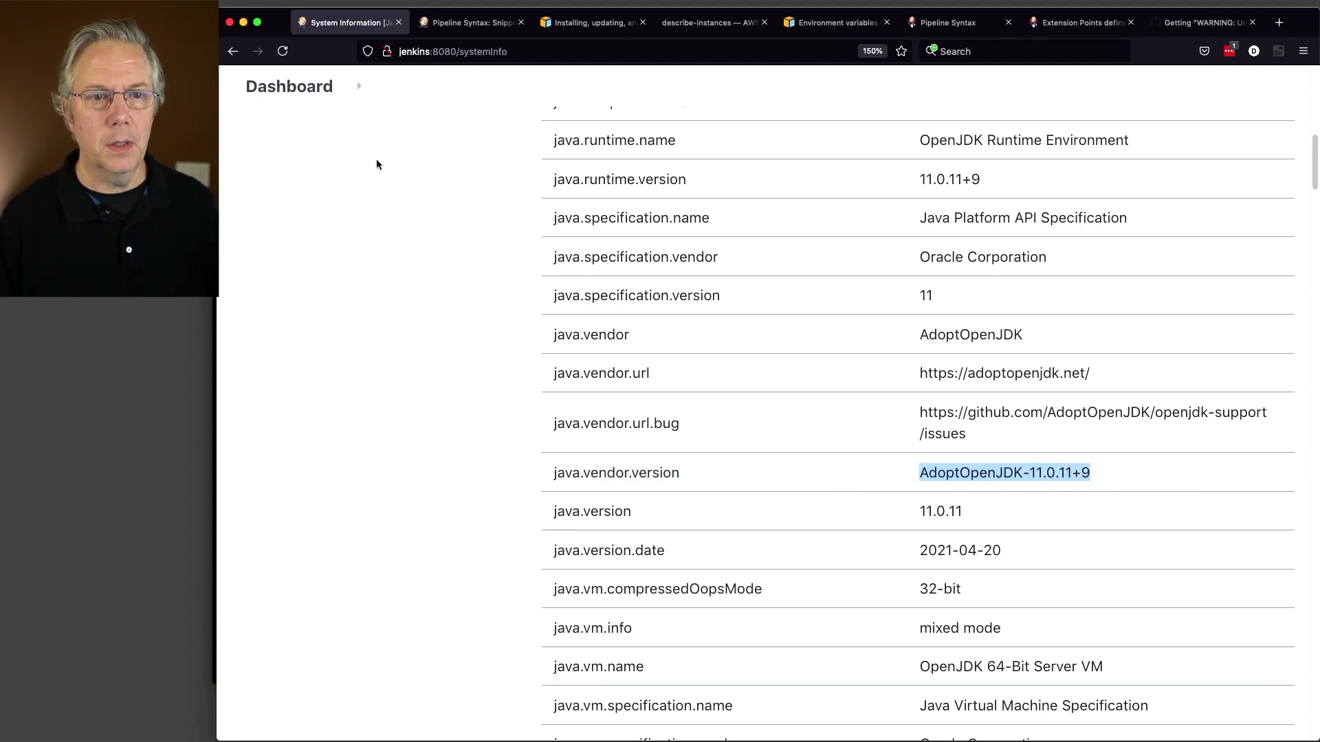
click(304, 88)
scroll(319, 313, down, 3)
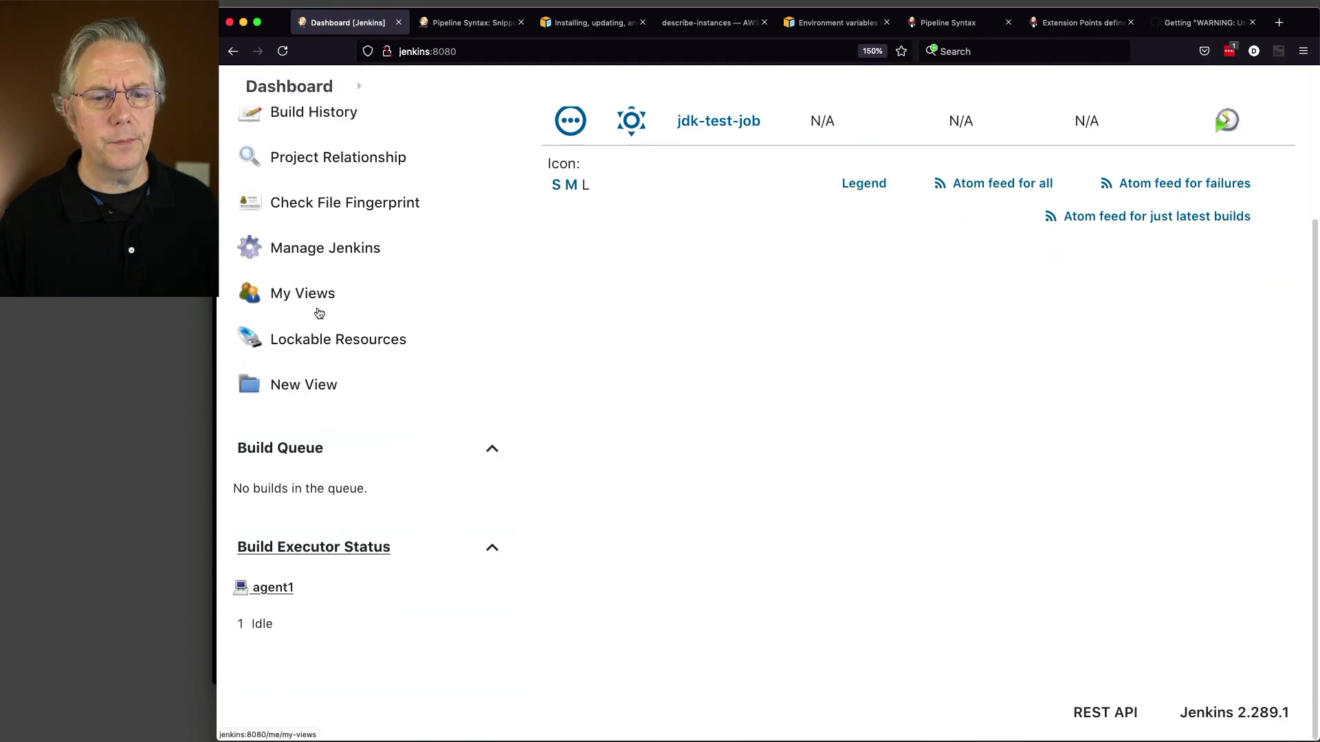
click(273, 589)
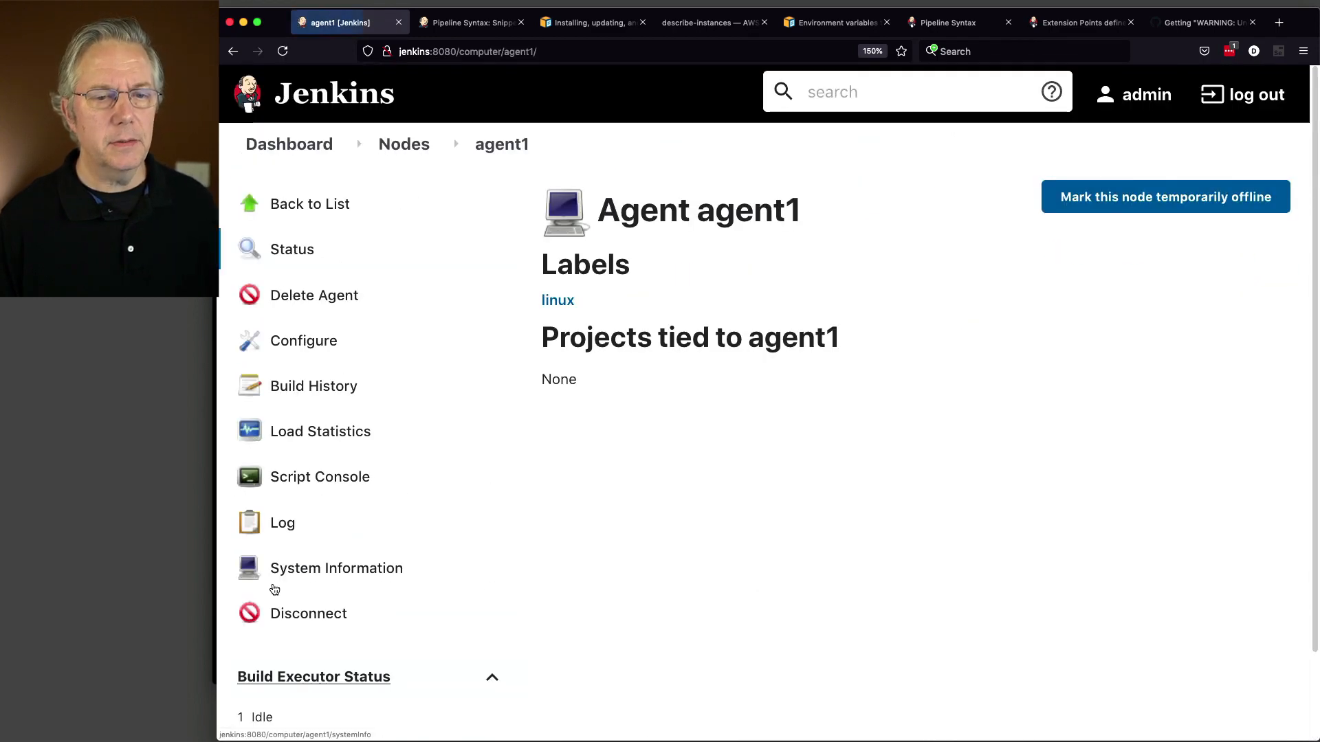
scroll(405, 514, down, 1)
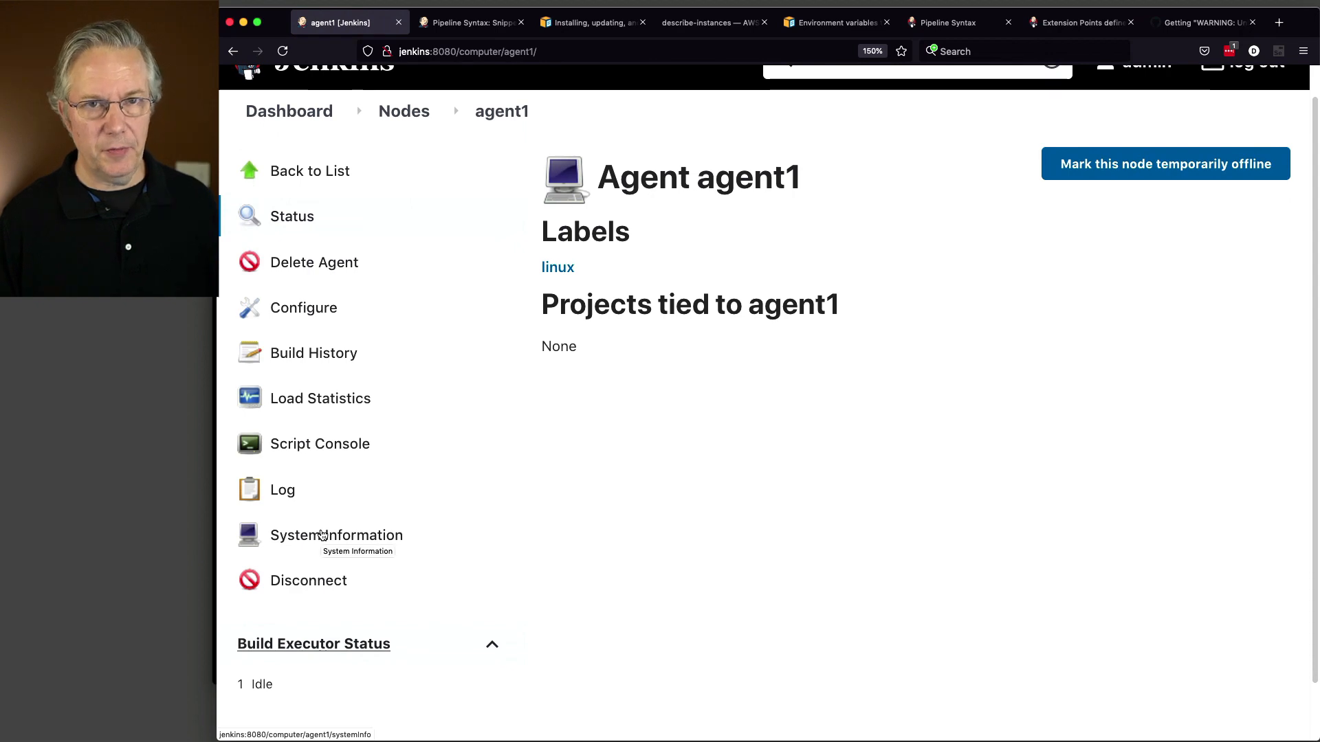
click(322, 535)
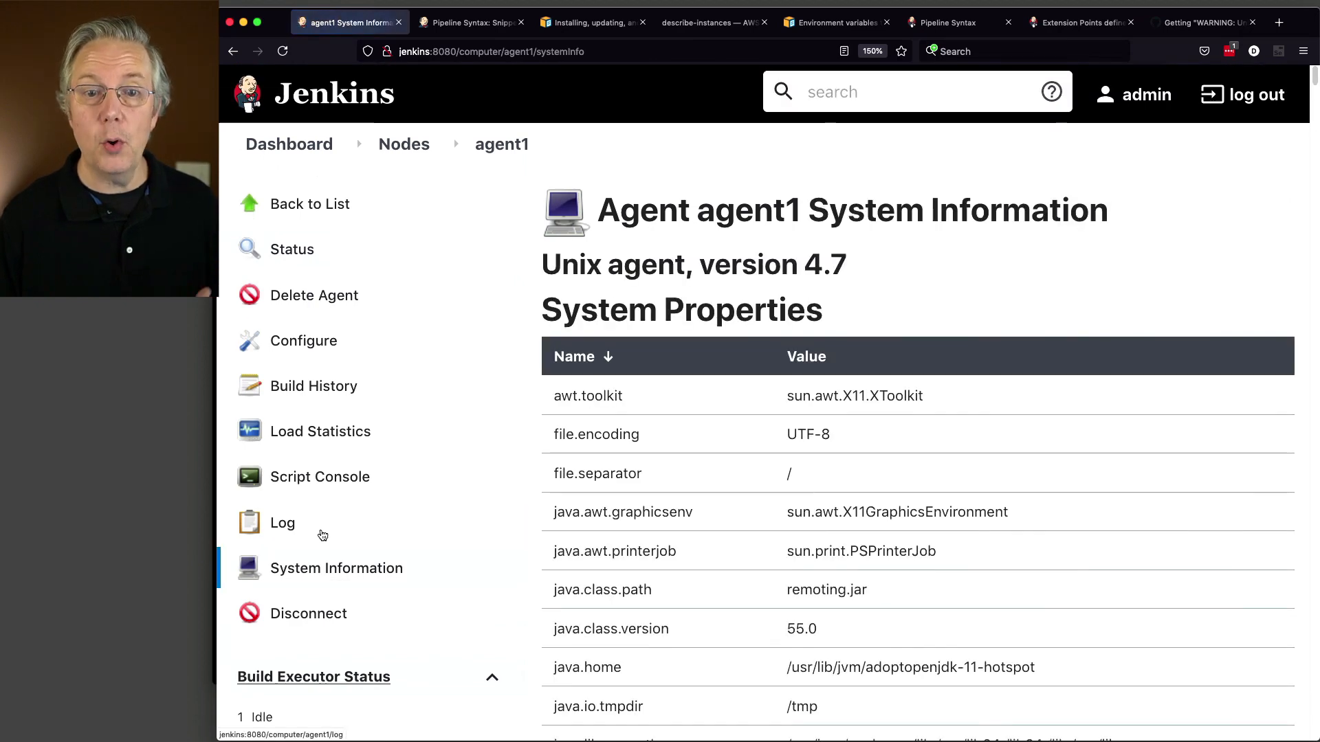
scroll(639, 515, down, 6)
scroll(639, 515, down, 18)
scroll(639, 516, down, 6)
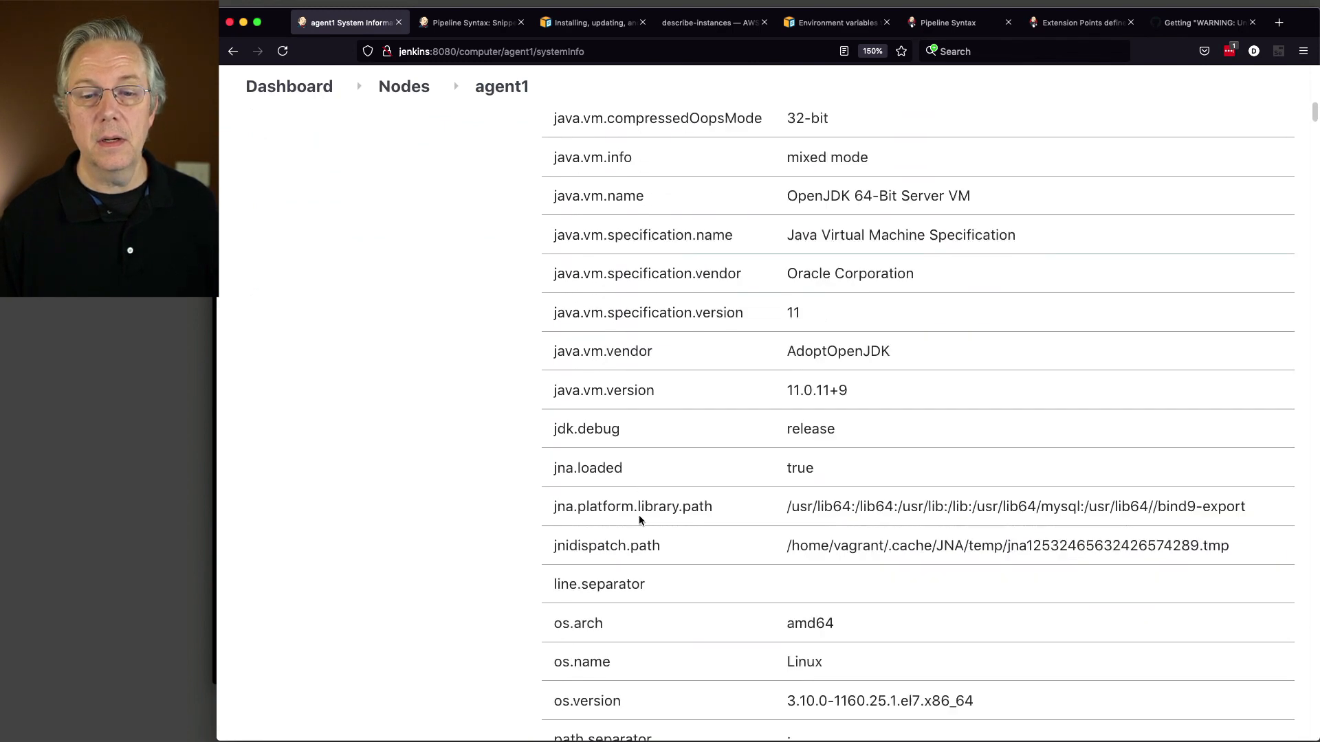
scroll(638, 517, down, 6)
scroll(639, 517, up, 9)
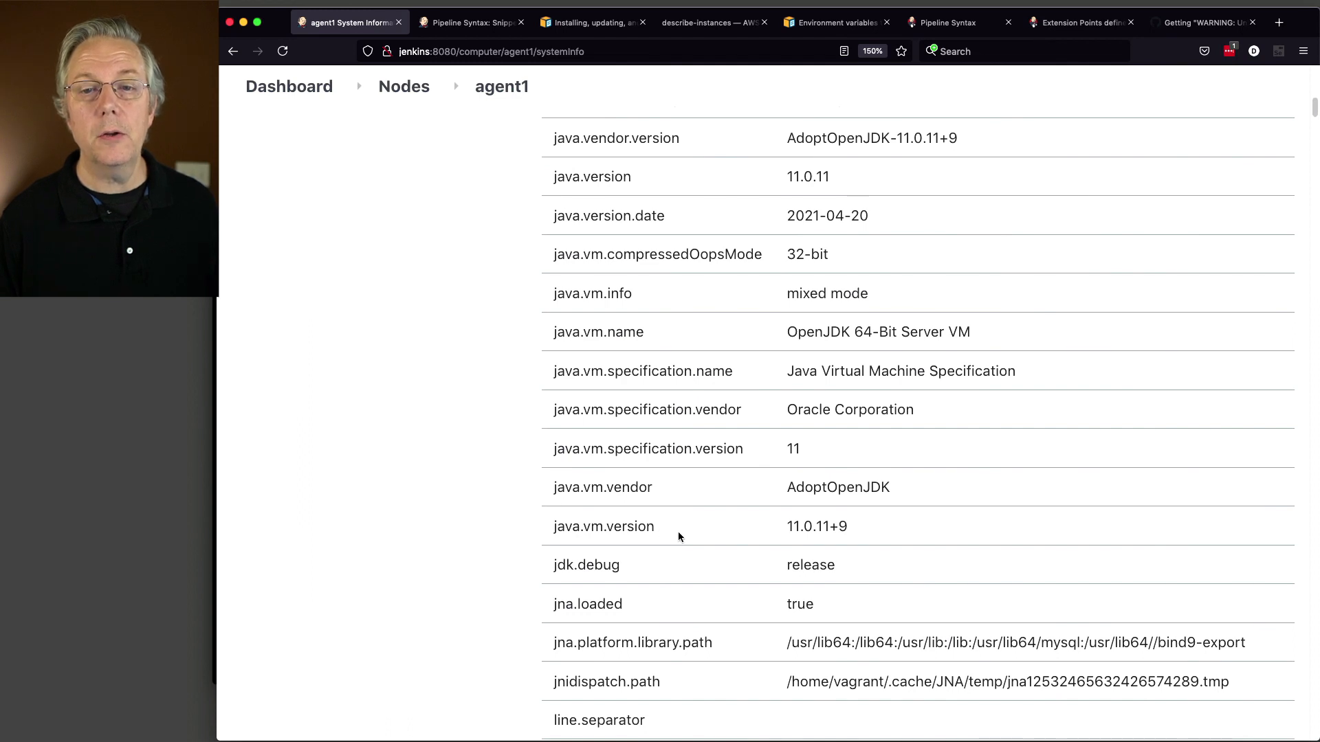
scroll(677, 536, up, 1)
drag(555, 171, 694, 183)
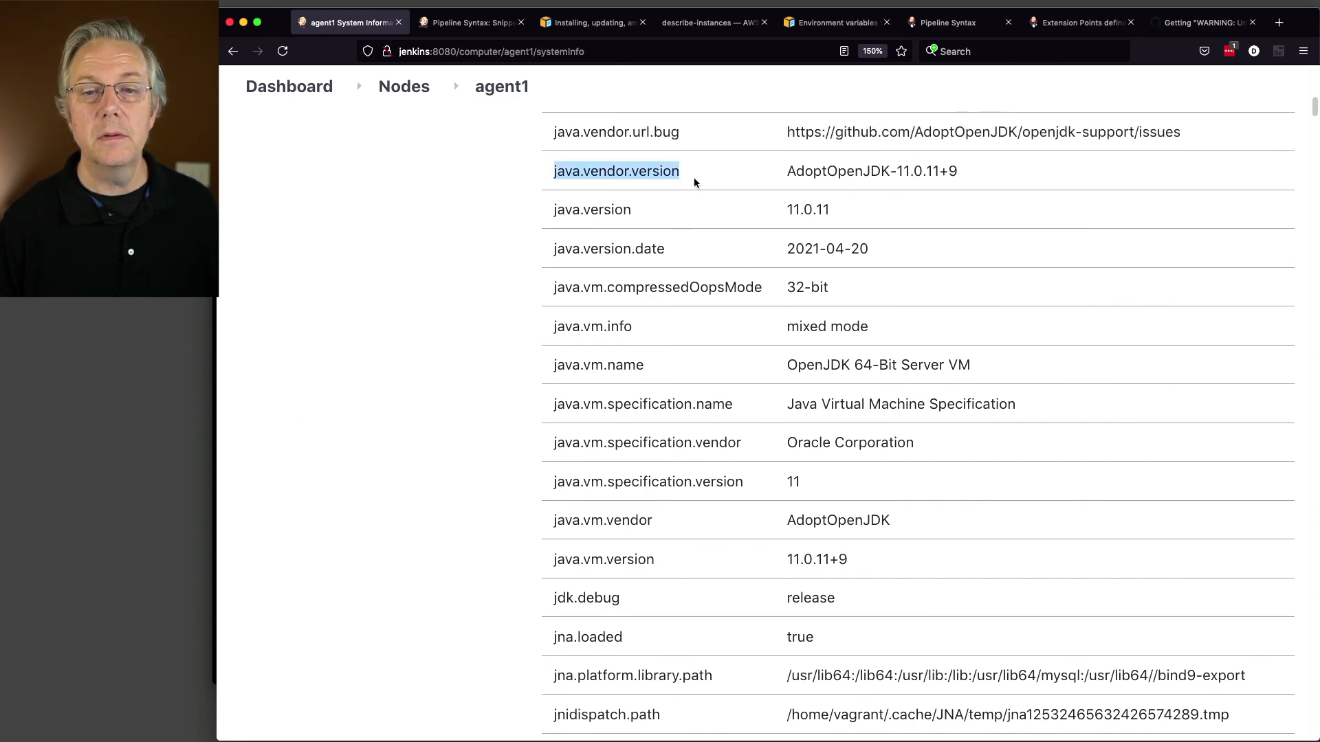
drag(785, 172, 951, 184)
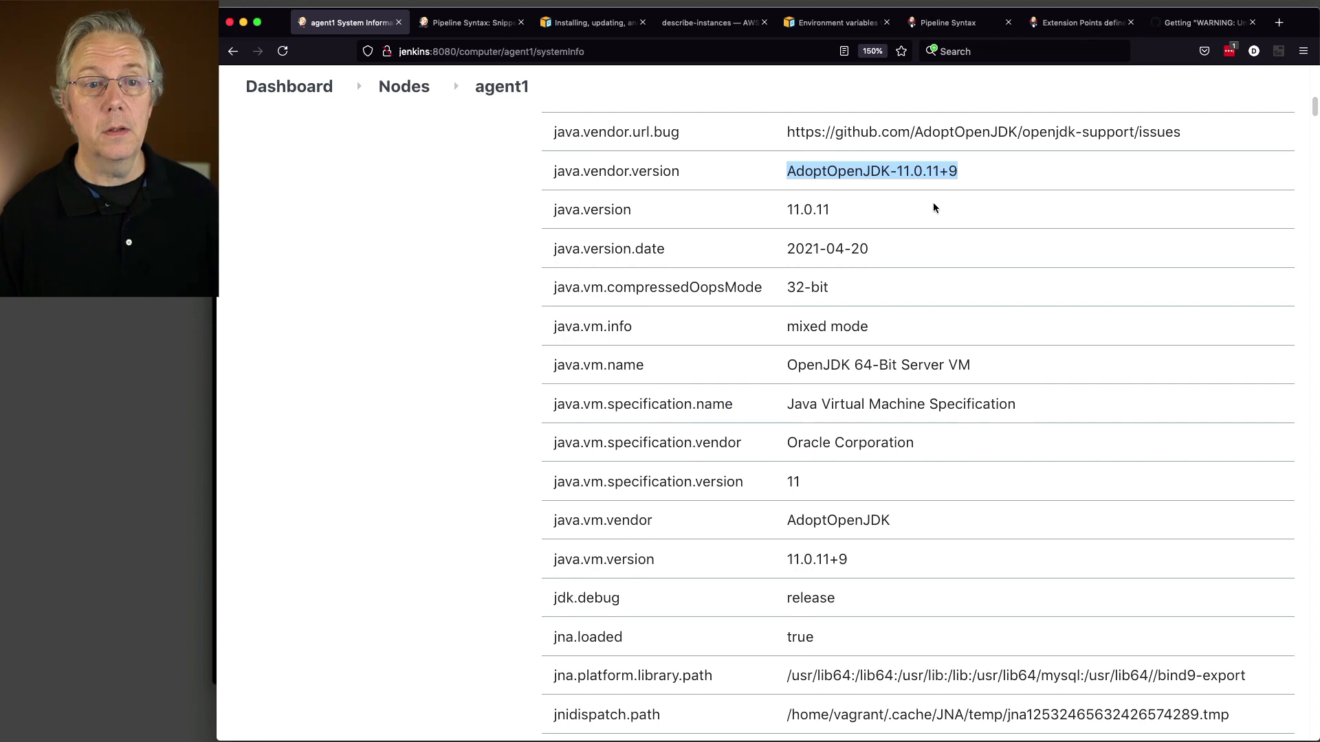
click(288, 87)
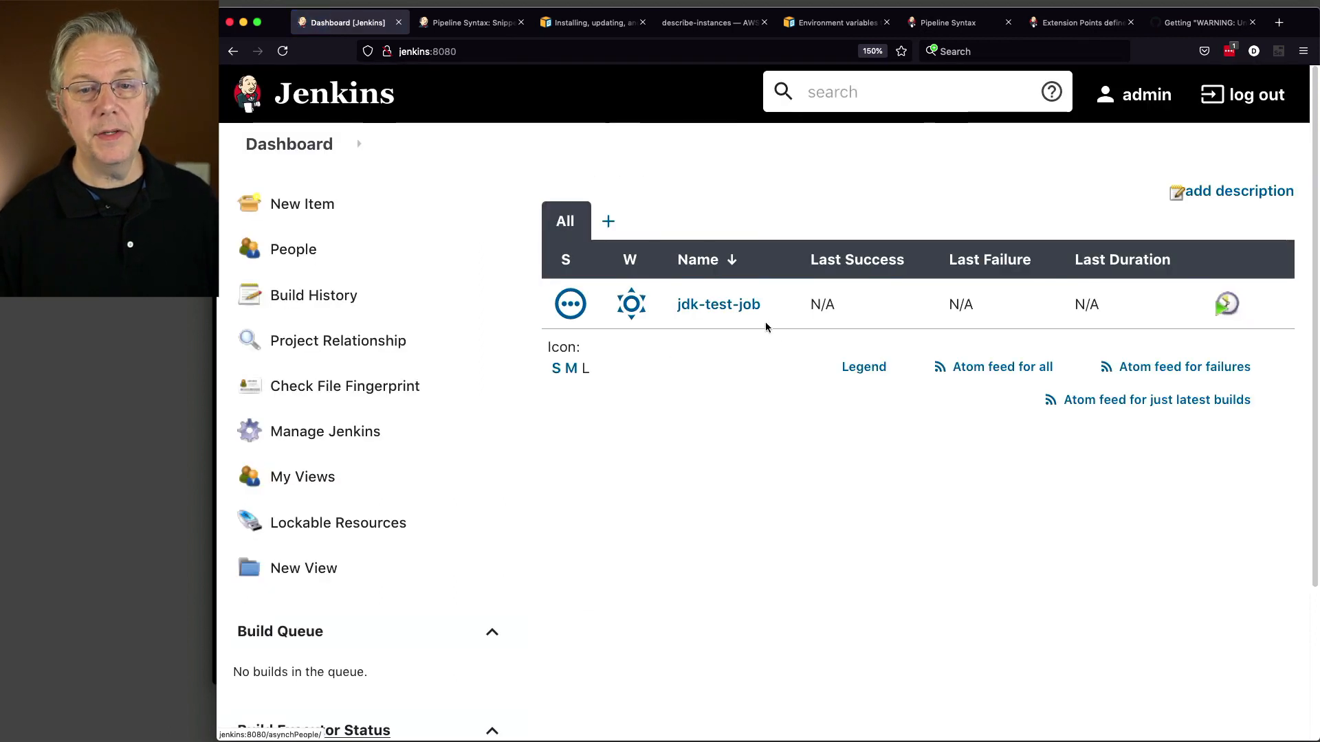
click(742, 307)
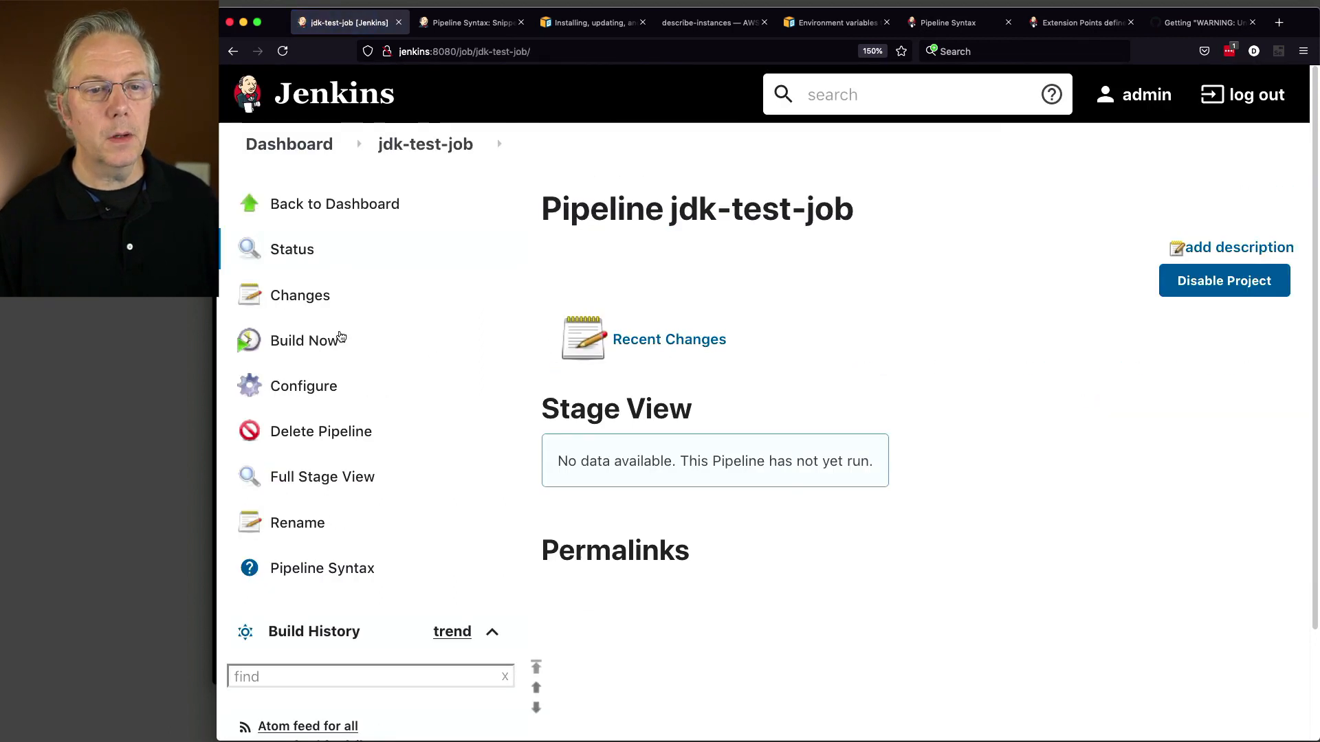
click(352, 337)
scroll(323, 396, down, 1)
scroll(324, 395, down, 3)
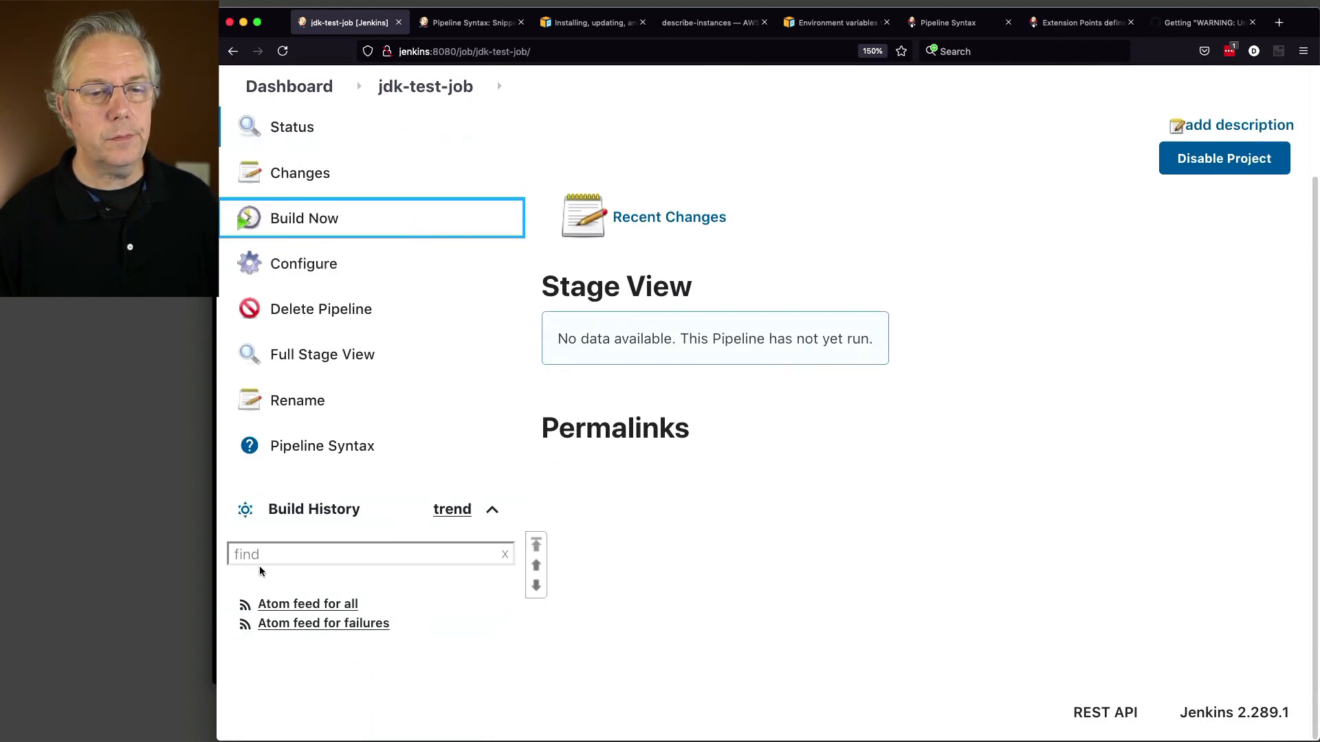
click(234, 591)
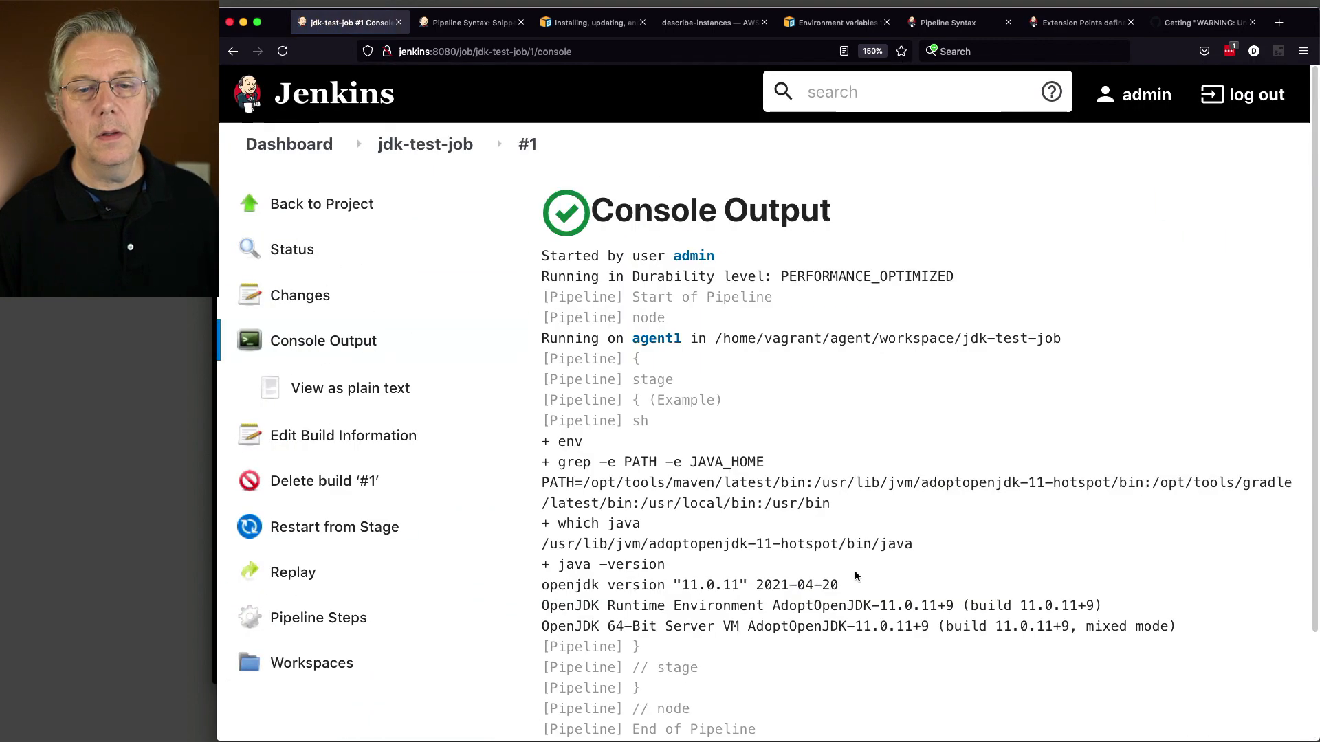
scroll(827, 571, down, 3)
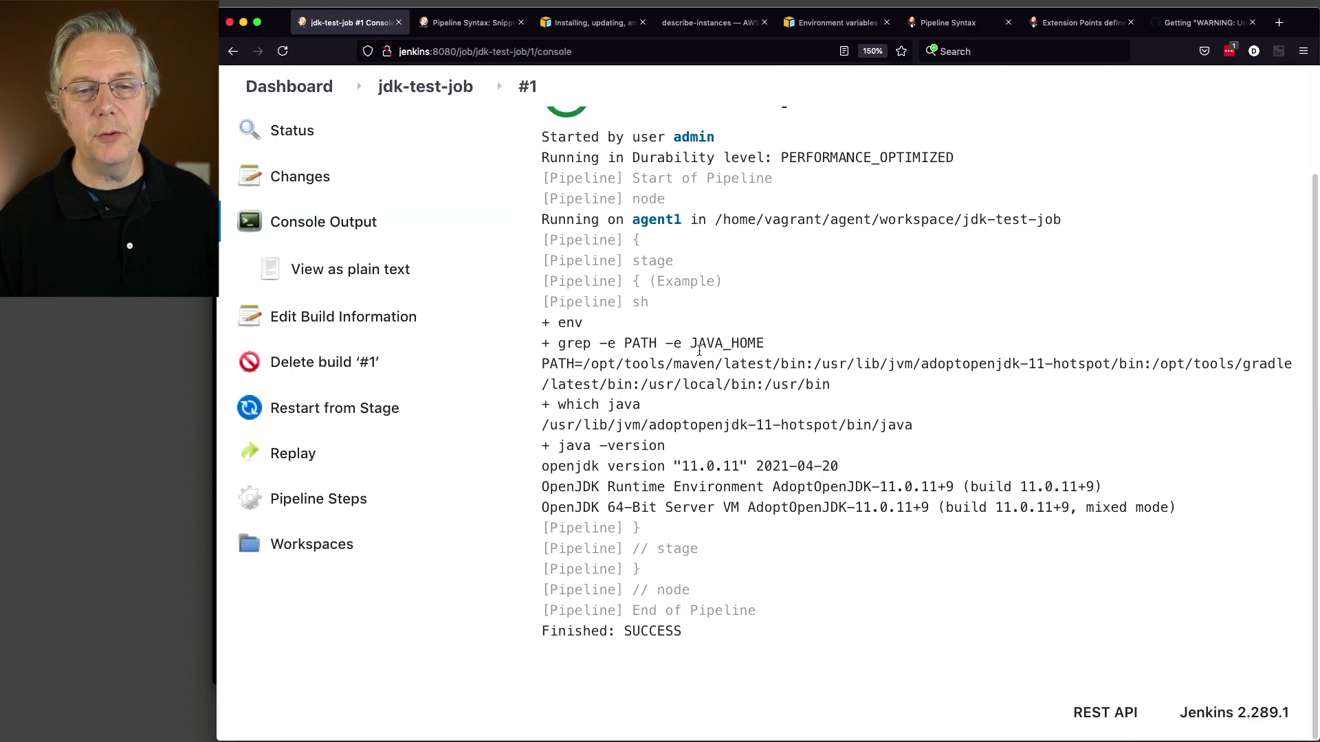
drag(544, 365, 1142, 366)
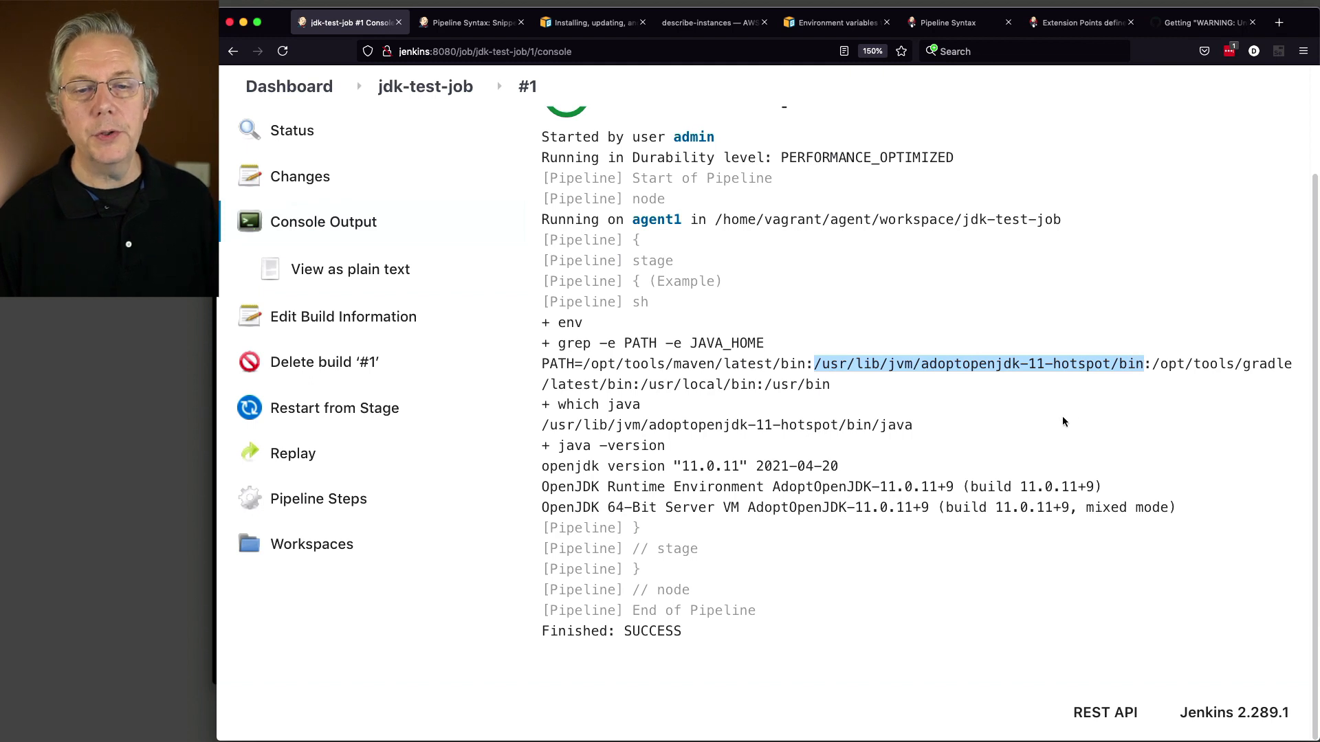
drag(542, 425, 886, 425)
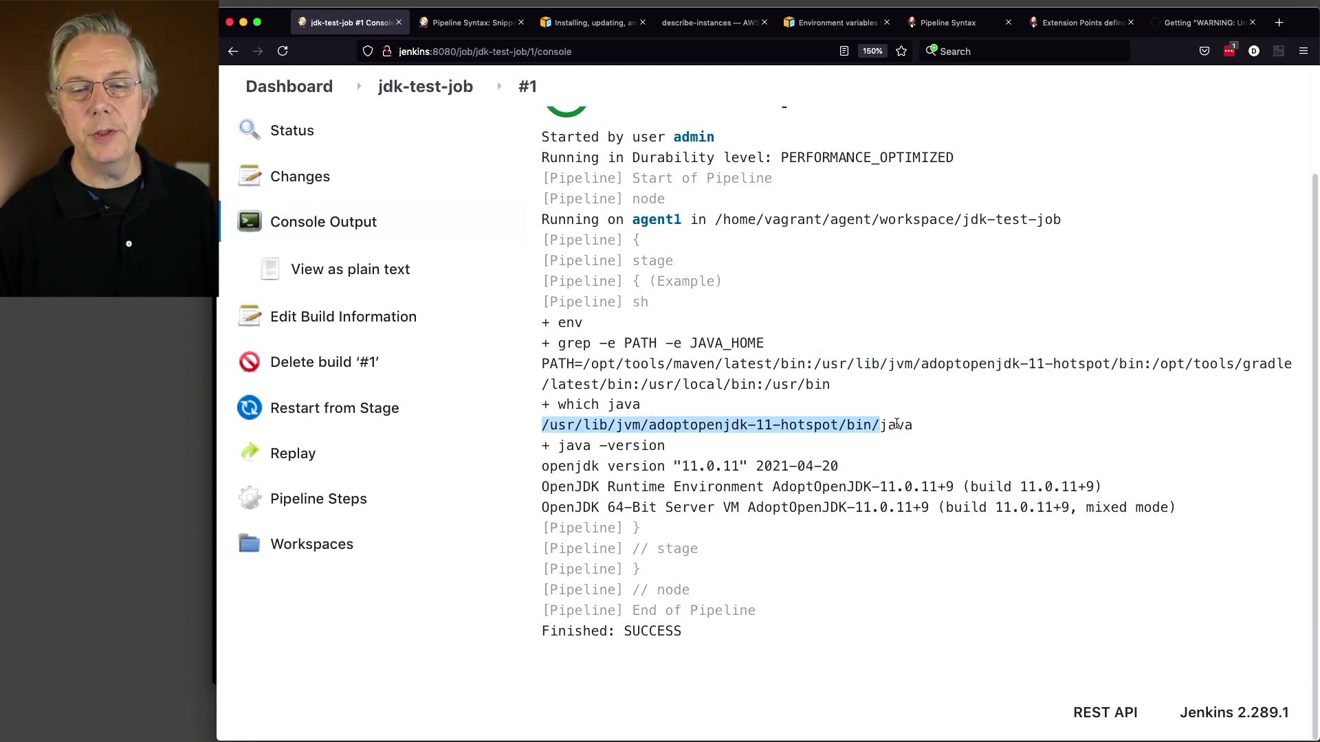
click(665, 467)
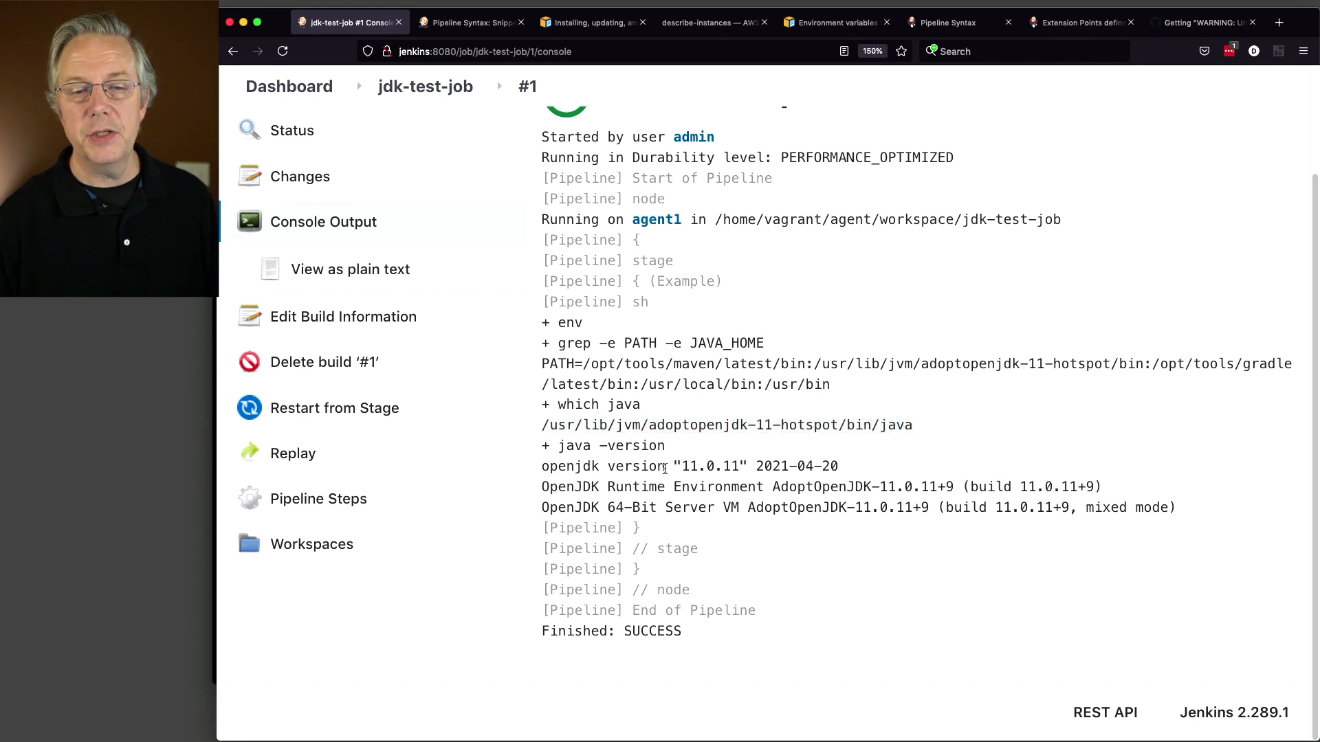
drag(558, 447, 666, 447)
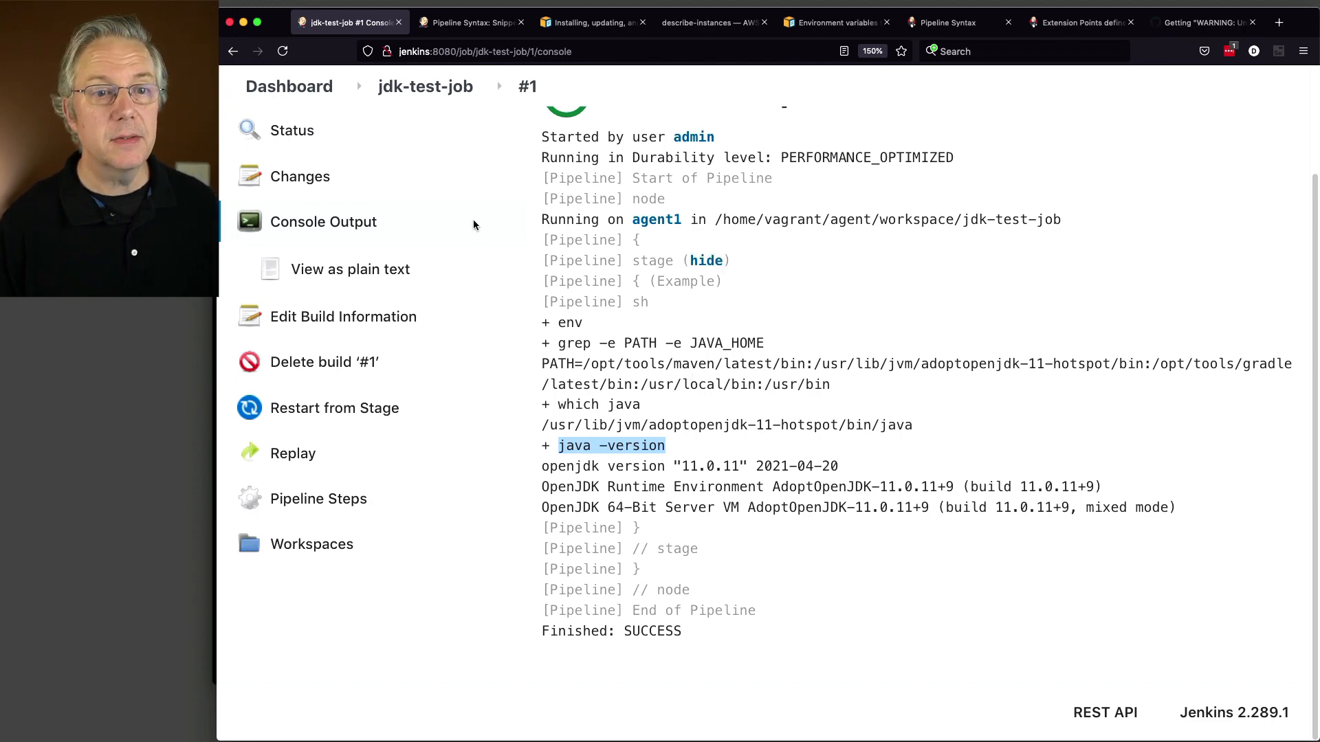
click(302, 100)
Step: Open Global Tool Configuration and add a new JDK installation
click(368, 433)
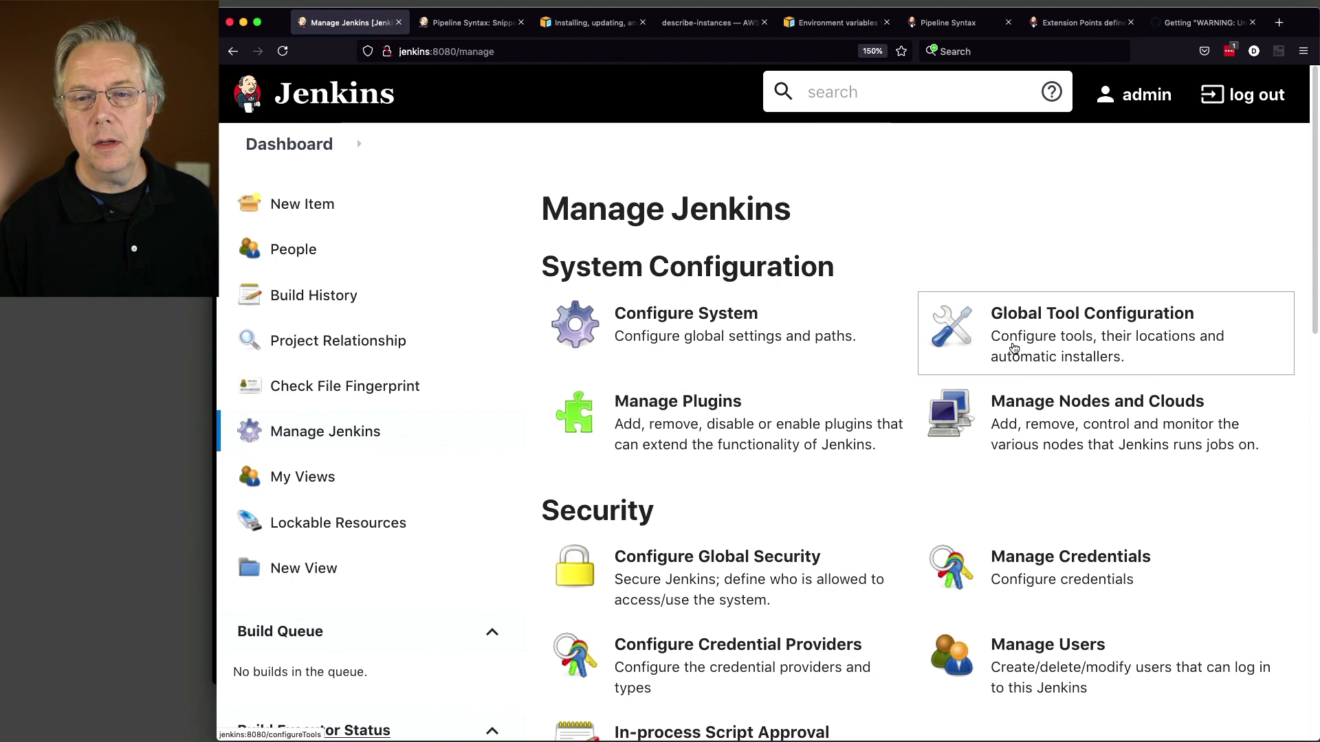
click(1004, 347)
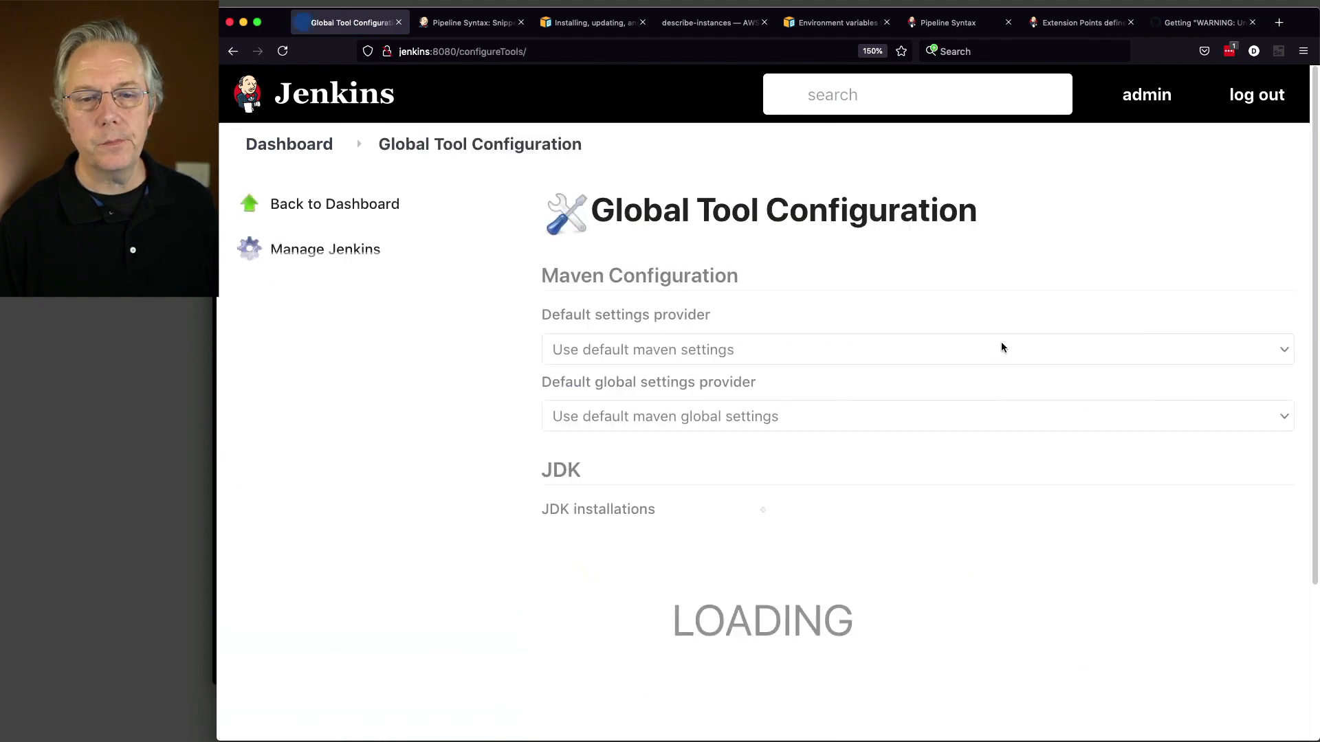
scroll(855, 504, down, 3)
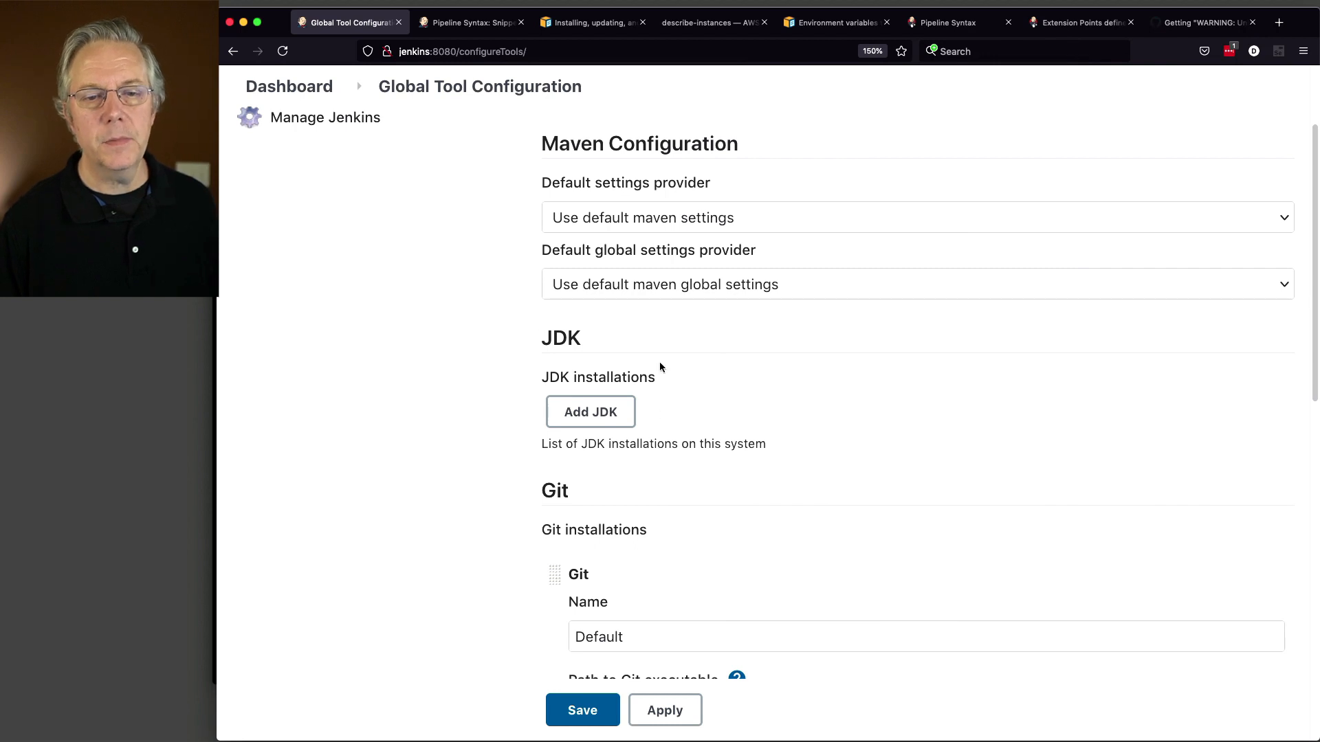
click(620, 416)
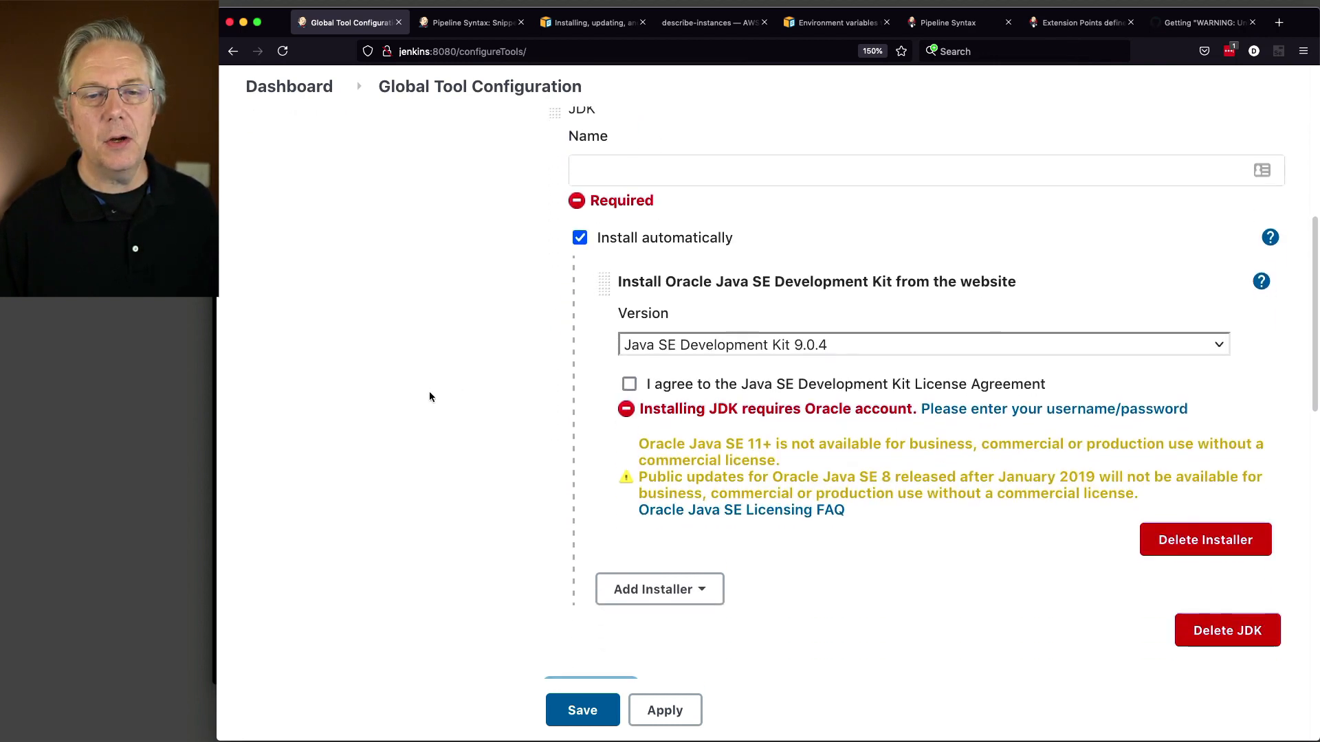
scroll(429, 397, up, 1)
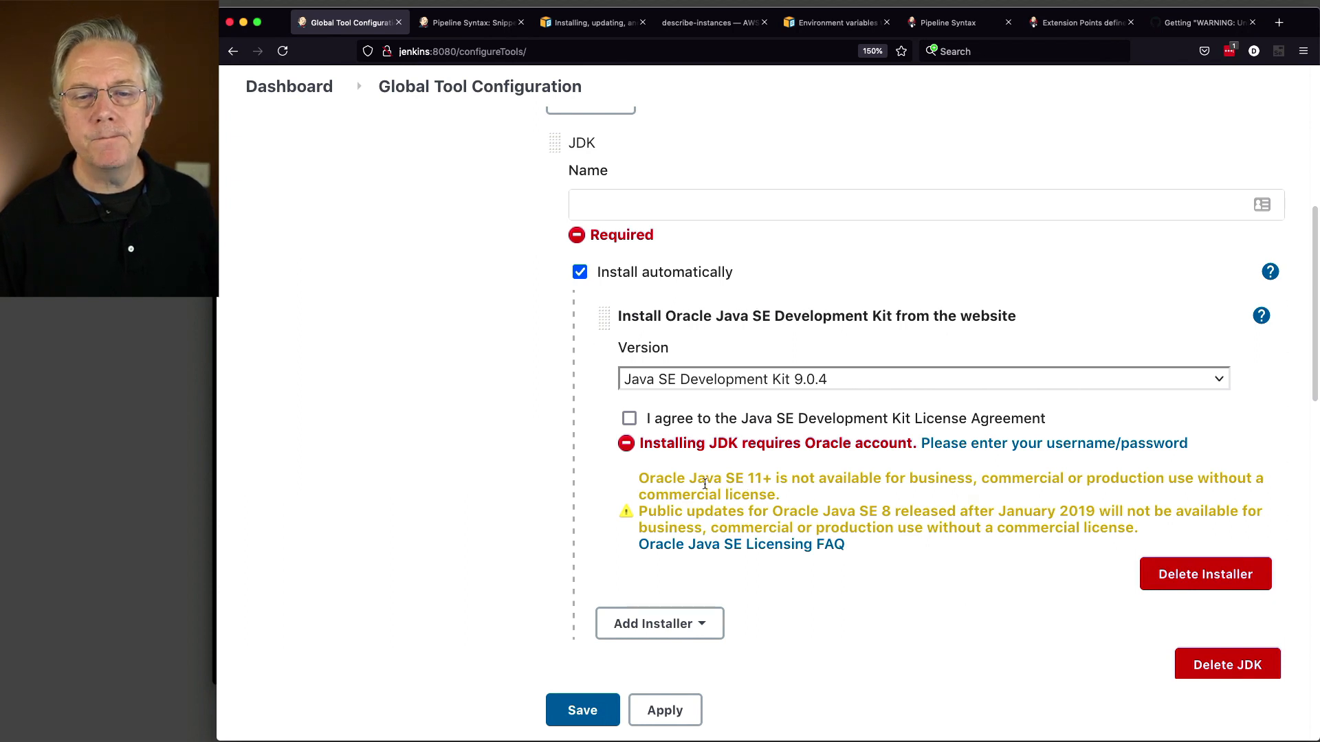
scroll(830, 483, up, 1)
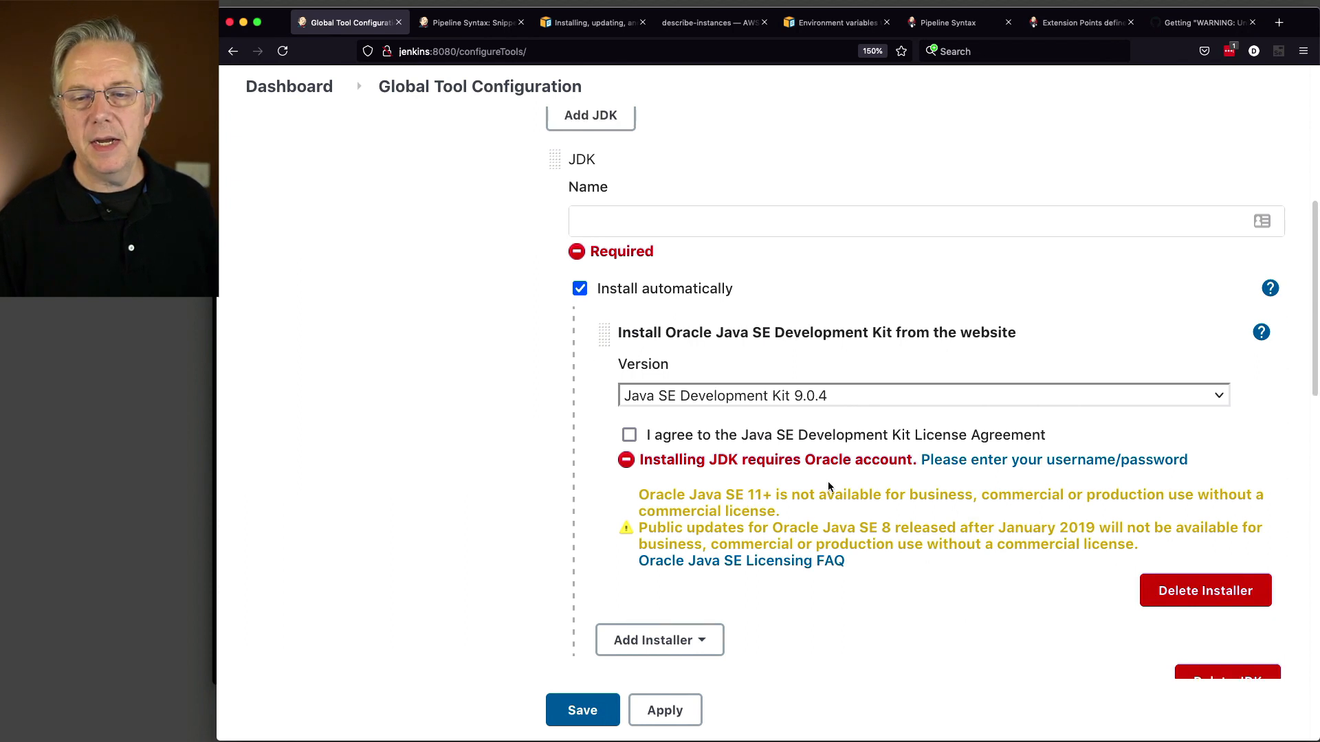
scroll(873, 494, down, 3)
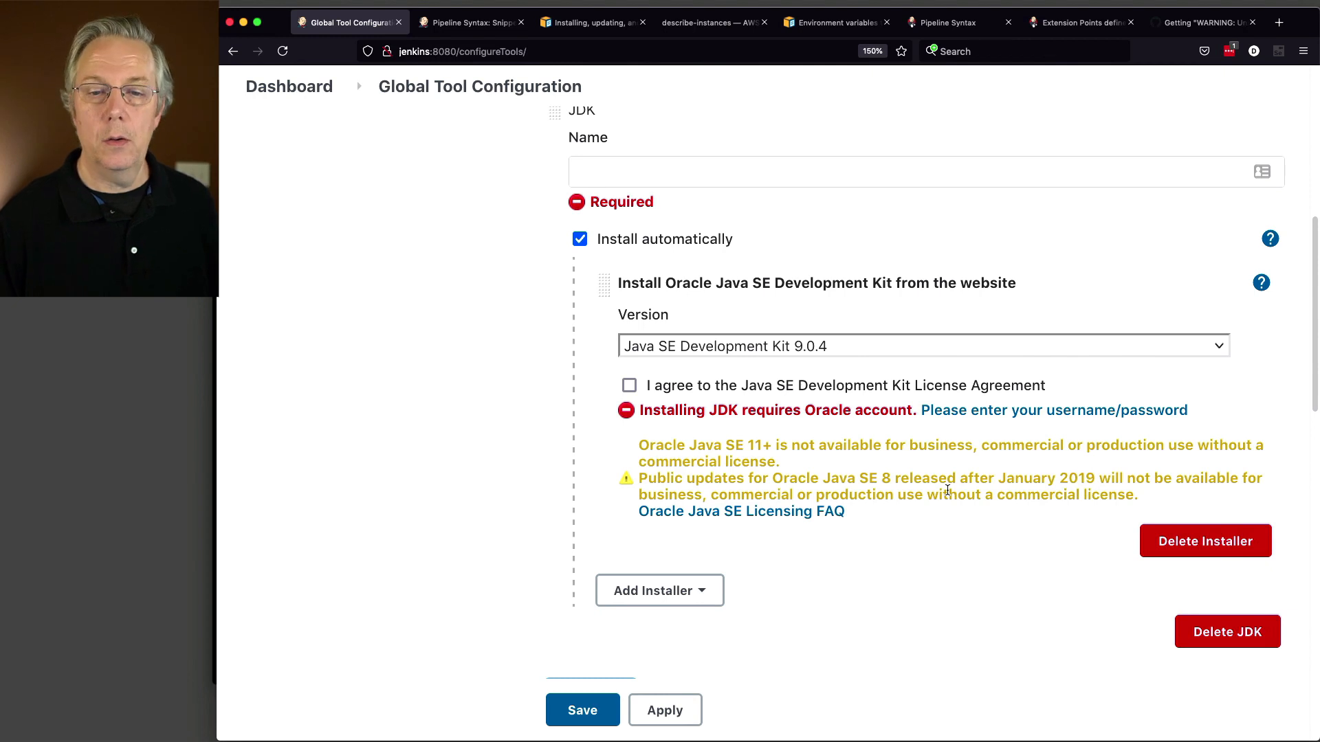
Step: Set the JDK to install Java SE Development Kit 7u80, name it oracle-7u80, and accept the license
click(847, 348)
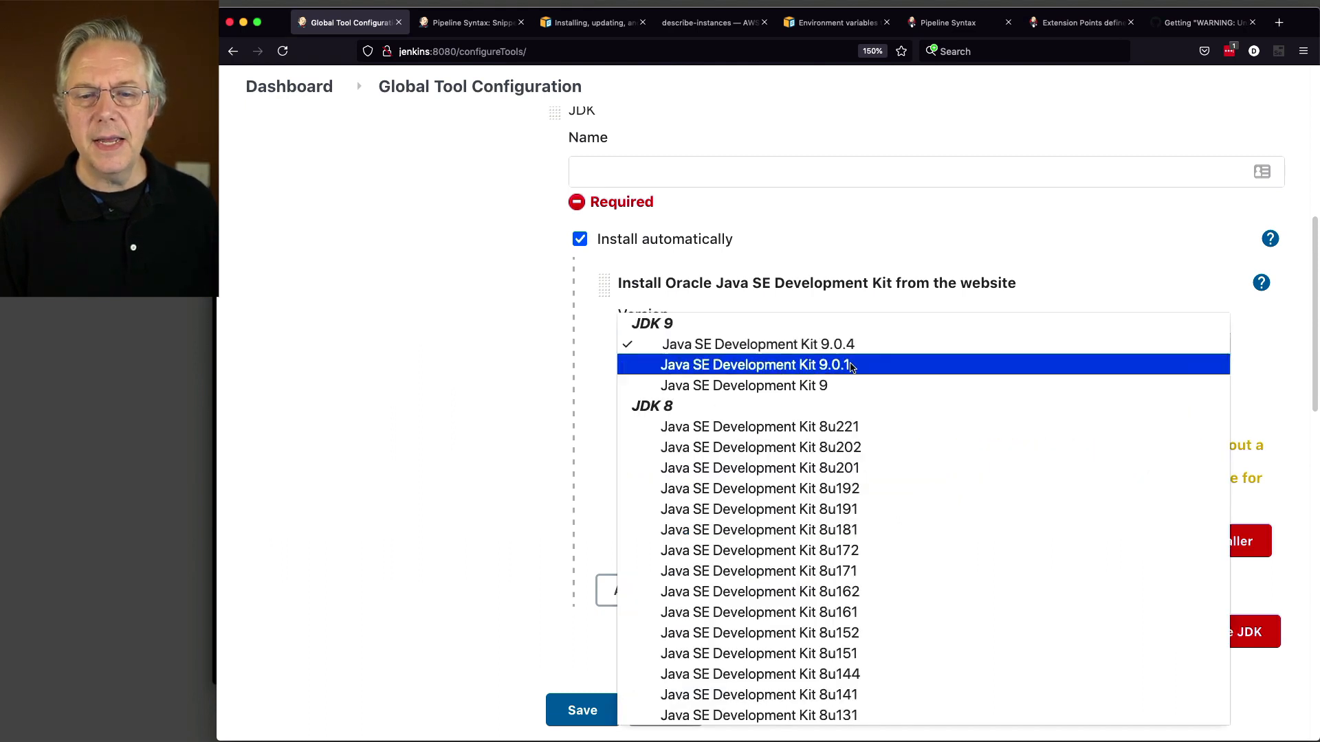
scroll(876, 426, down, 10)
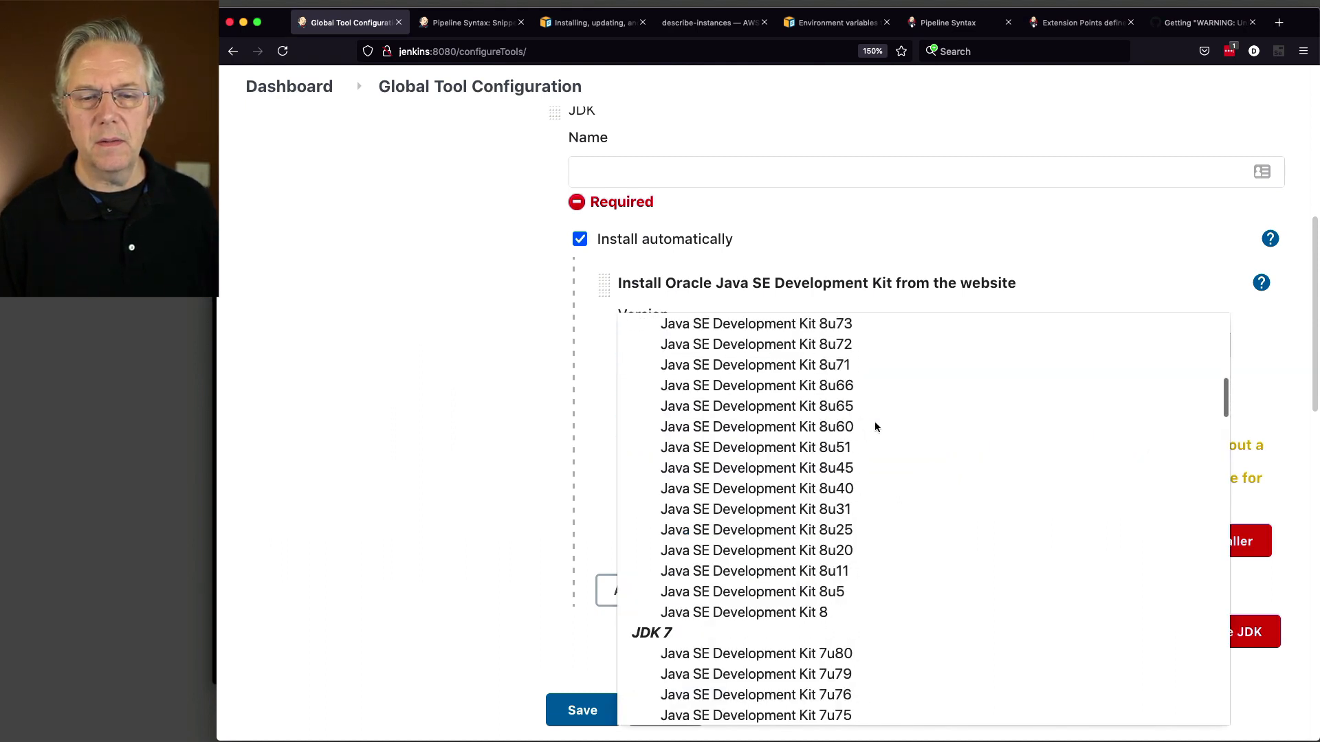
scroll(877, 426, down, 2)
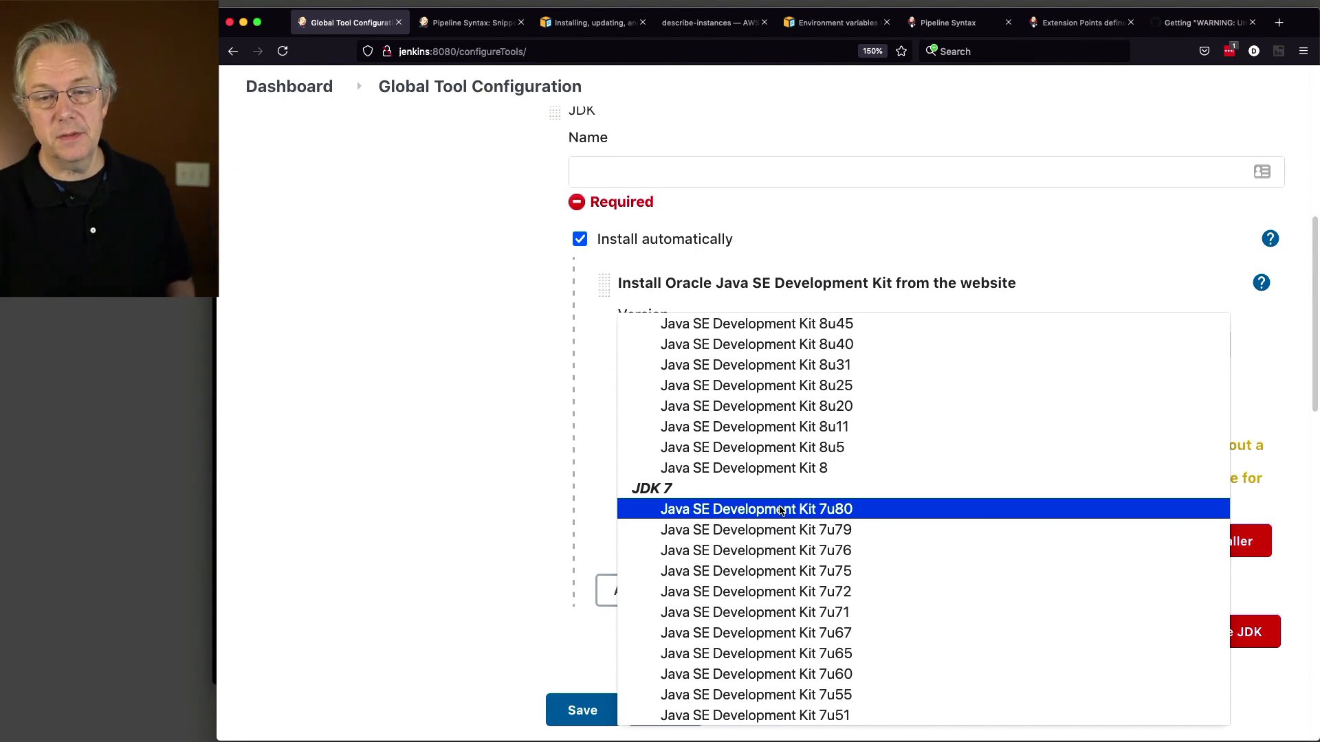
click(784, 510)
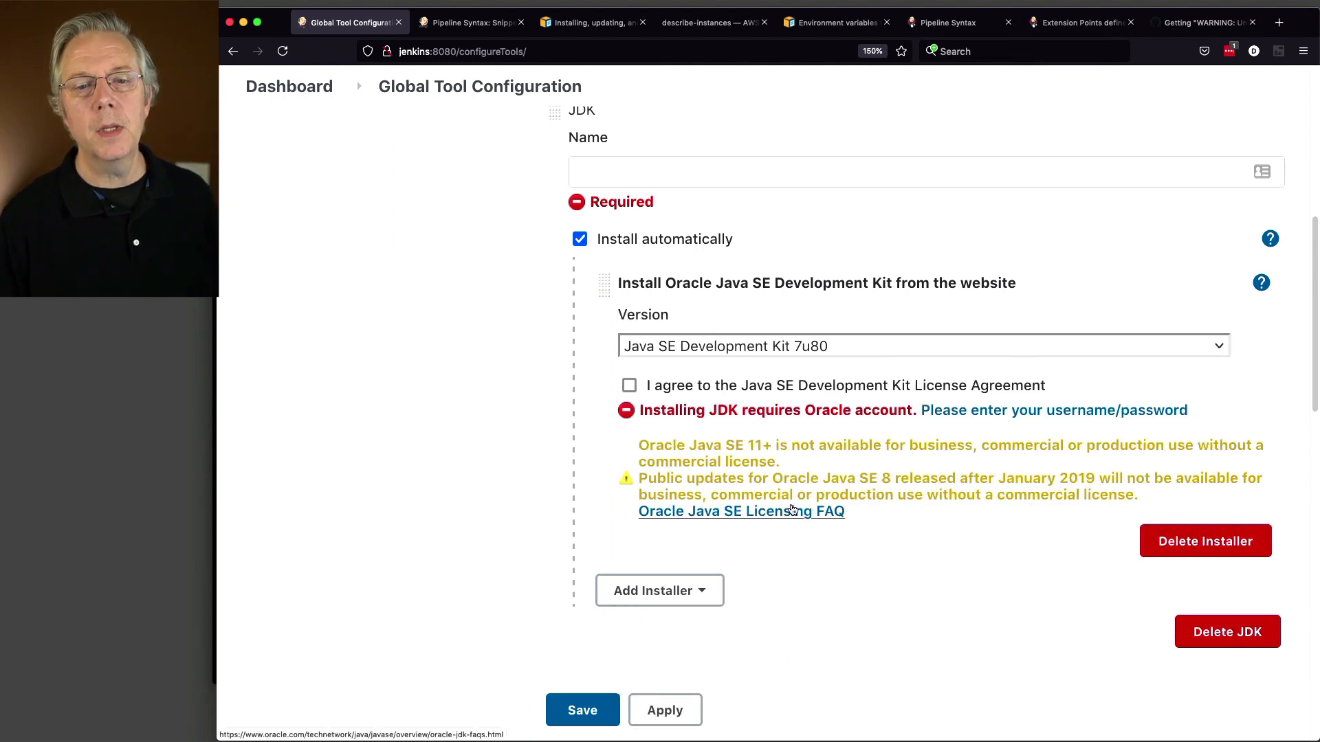
click(633, 176)
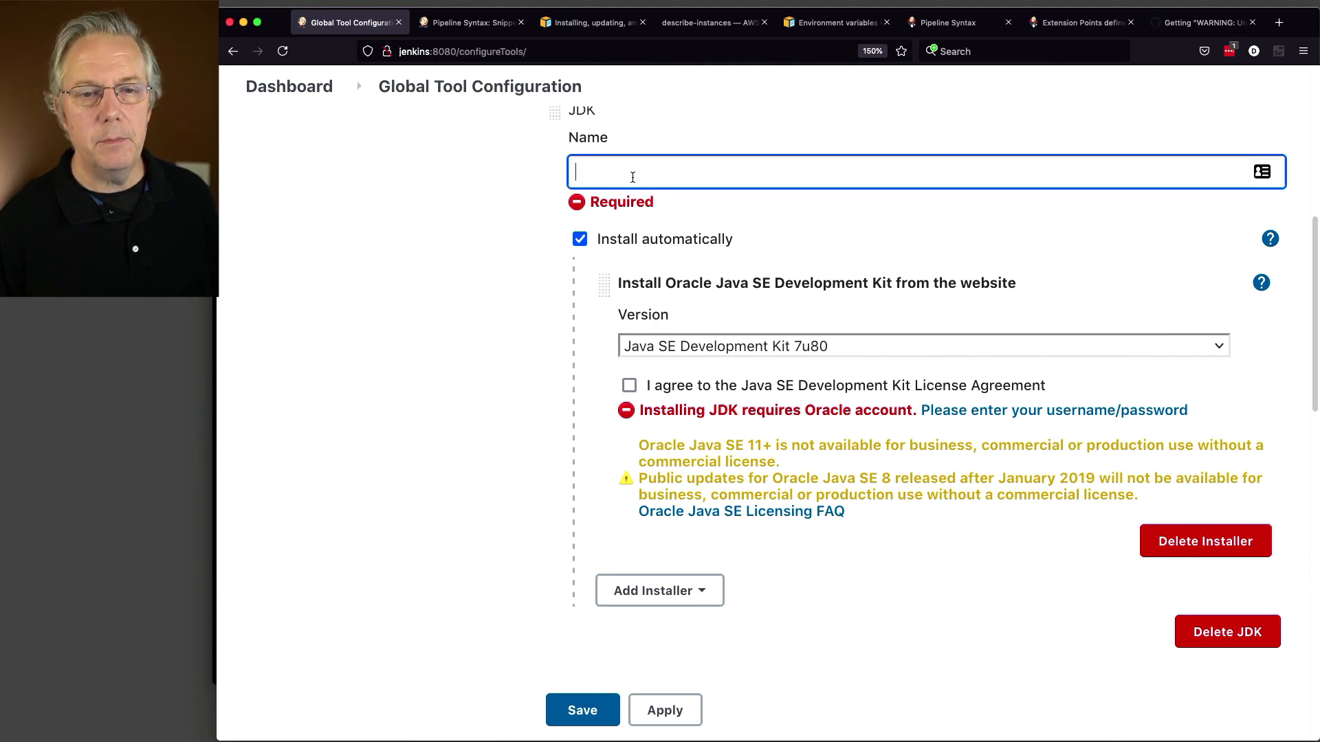
key(super+Tab)
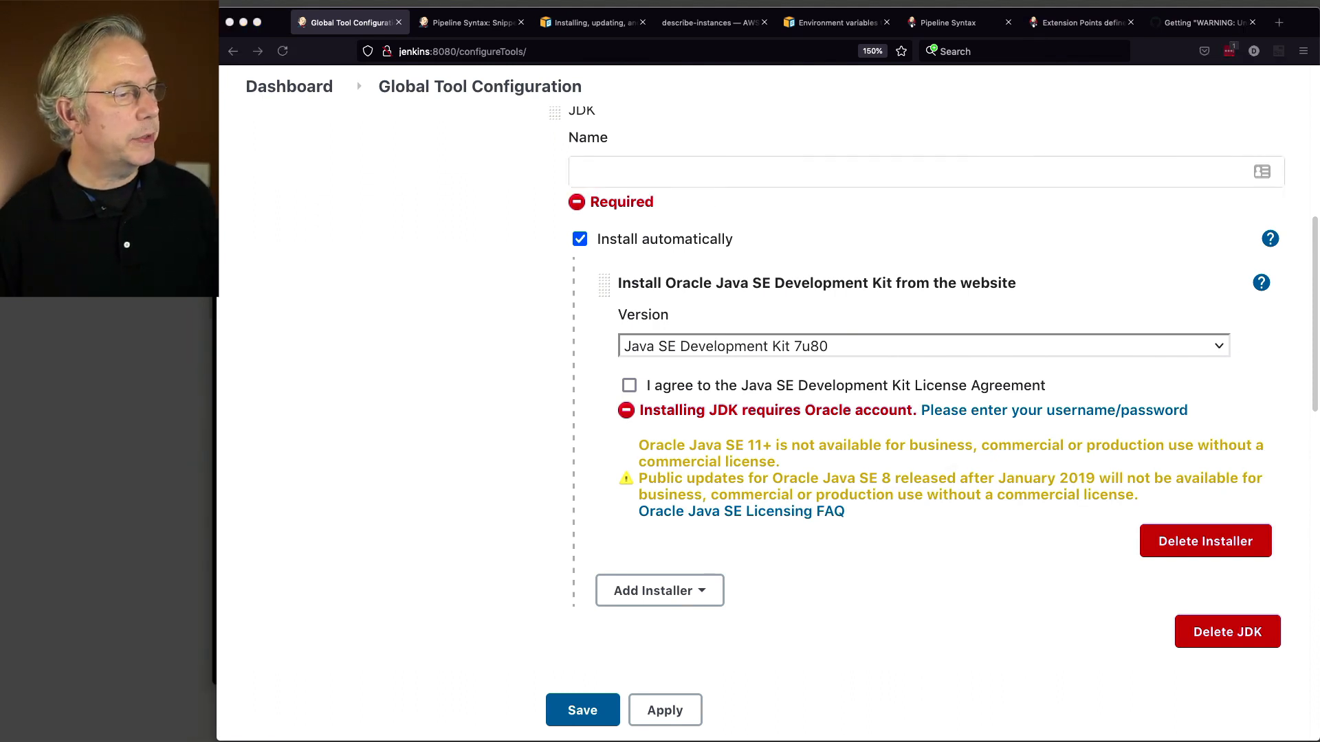
click(649, 177)
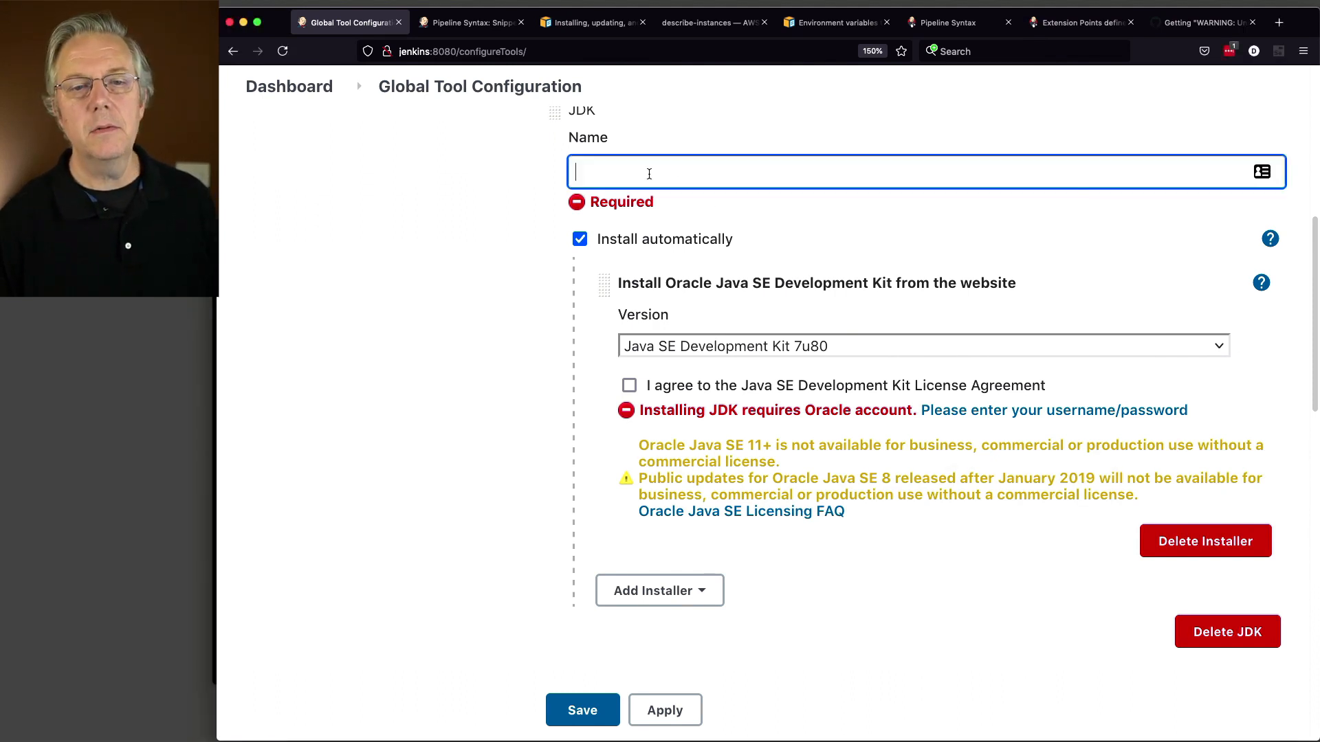
text(oracle-7u80)
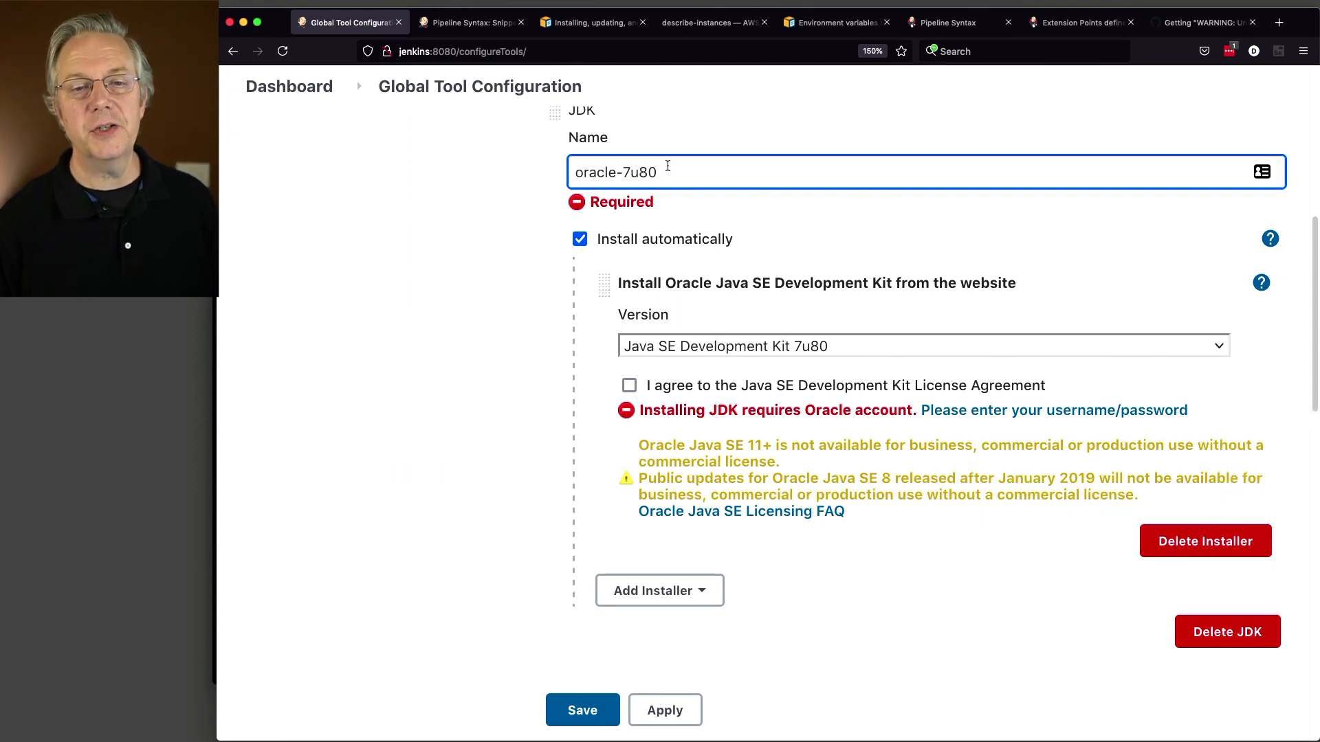
key(Tab)
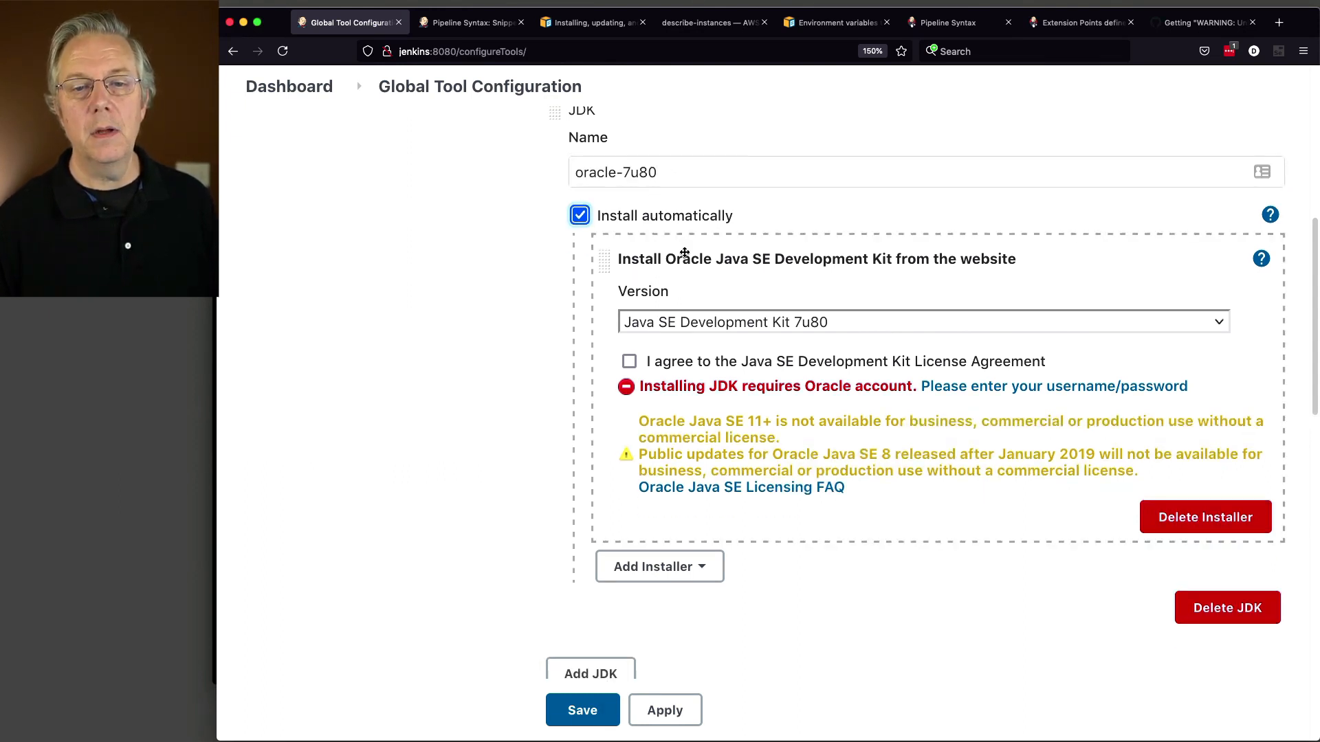
click(631, 362)
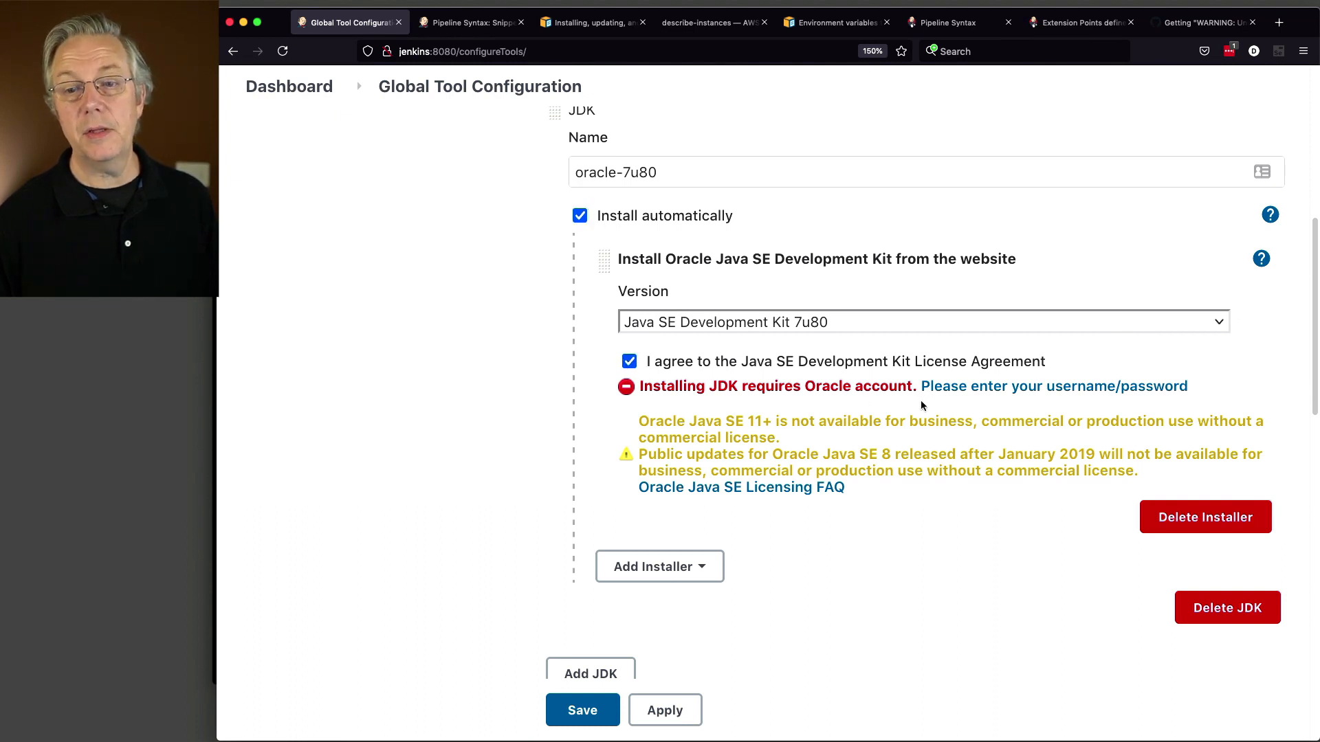
Step: Enter the Oracle account username and password in the credentials form, save them, and close the confirmation
click(983, 387)
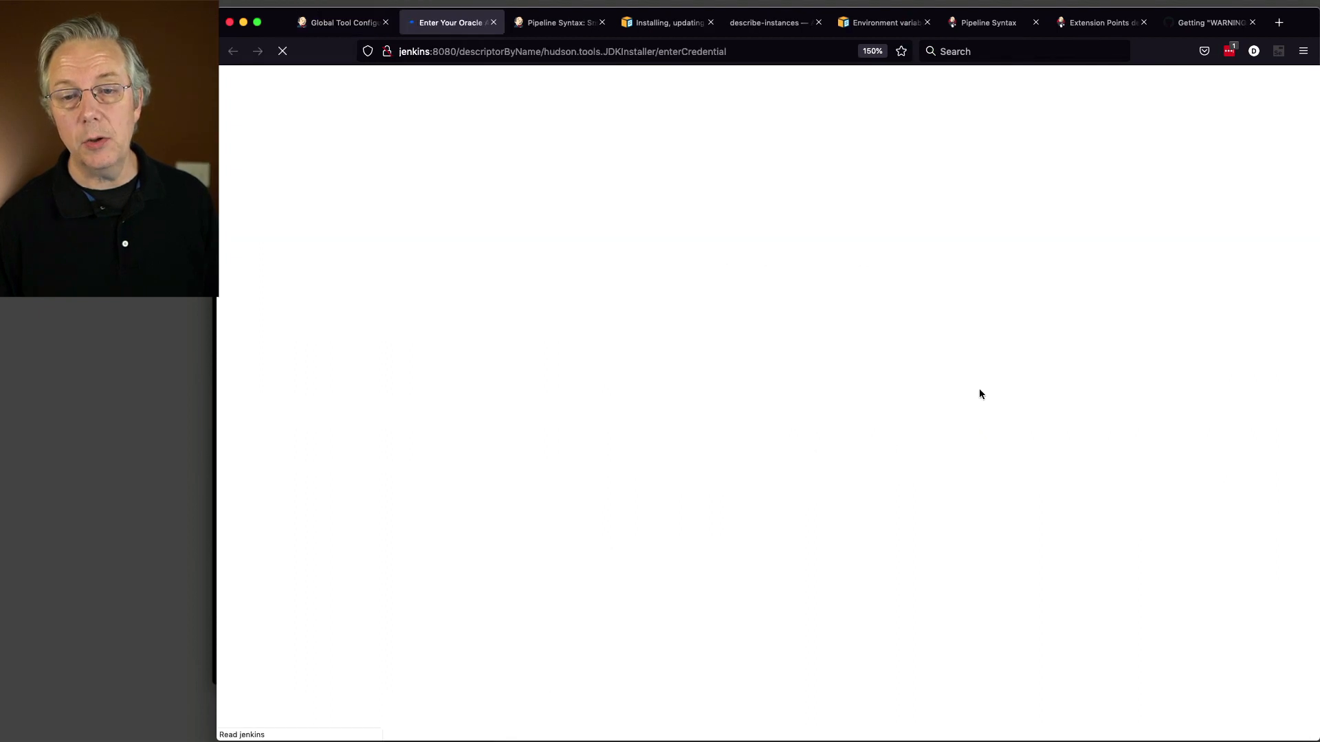
click(661, 326)
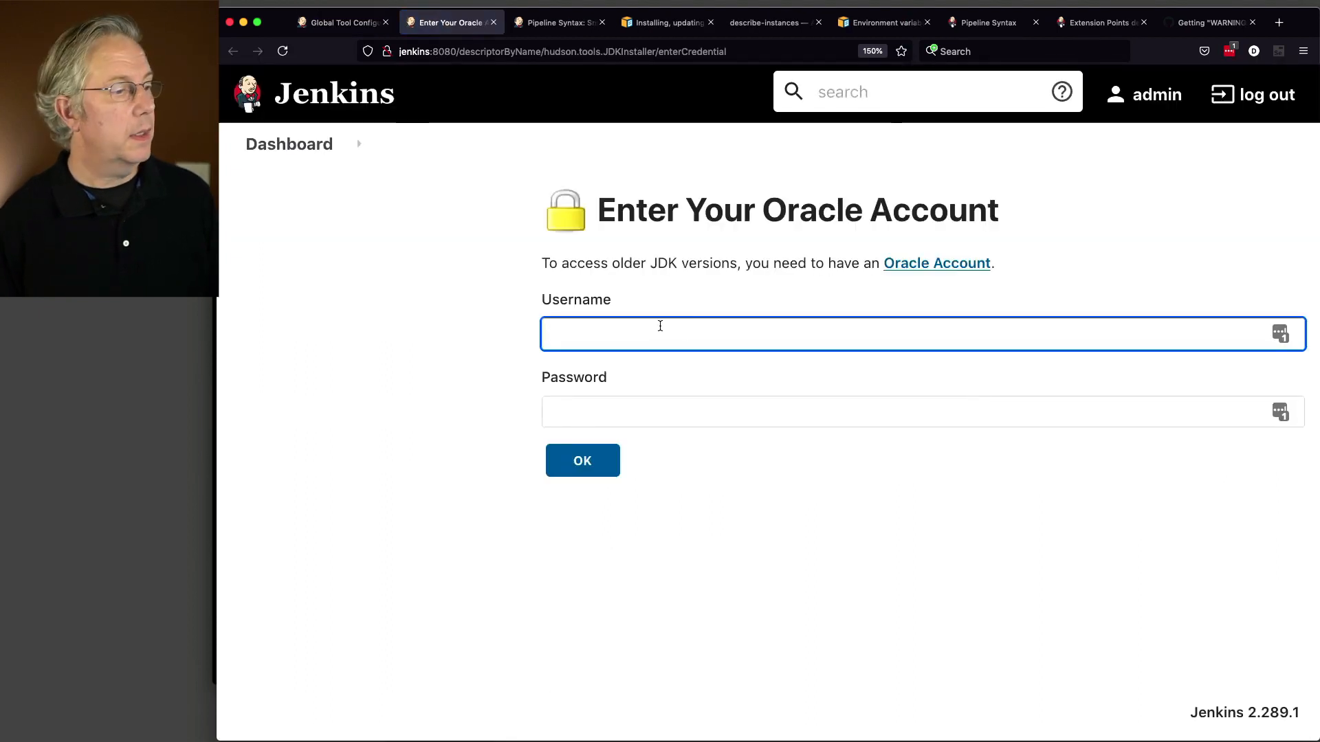
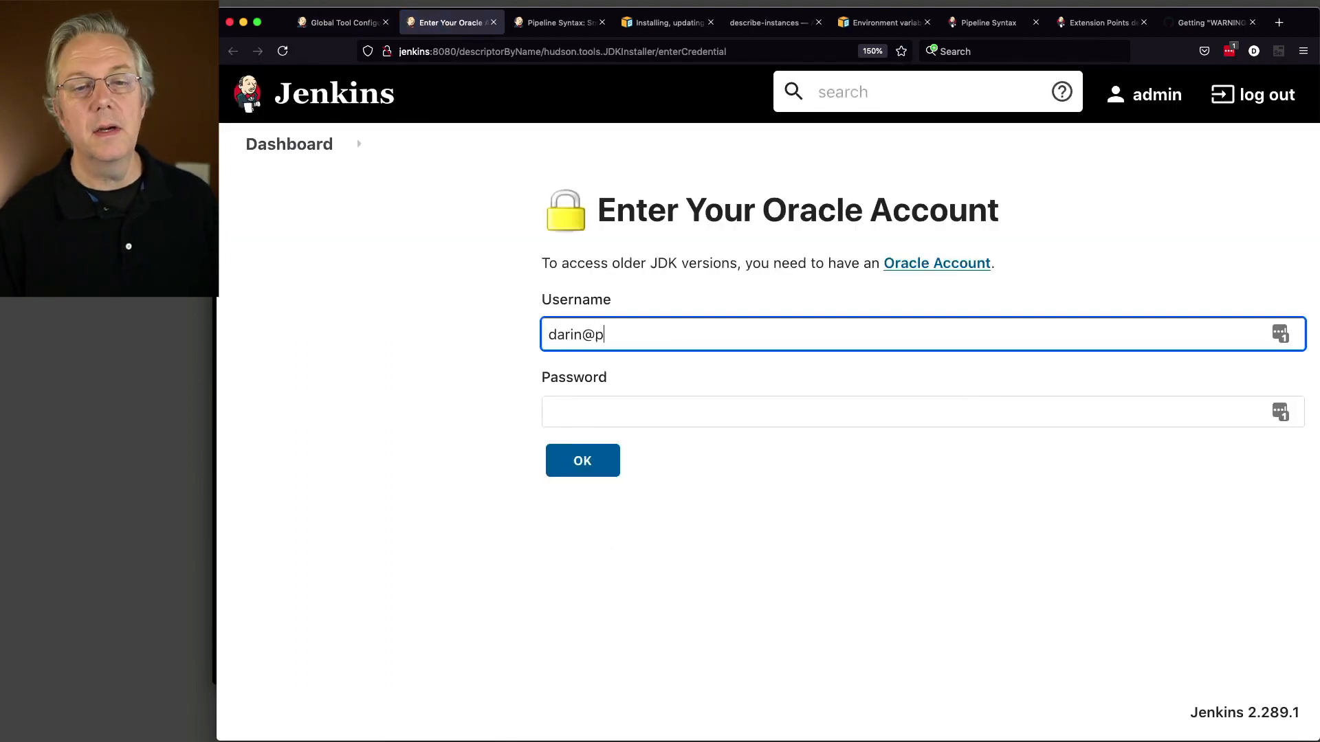
key(Tab)
text(••••••••)
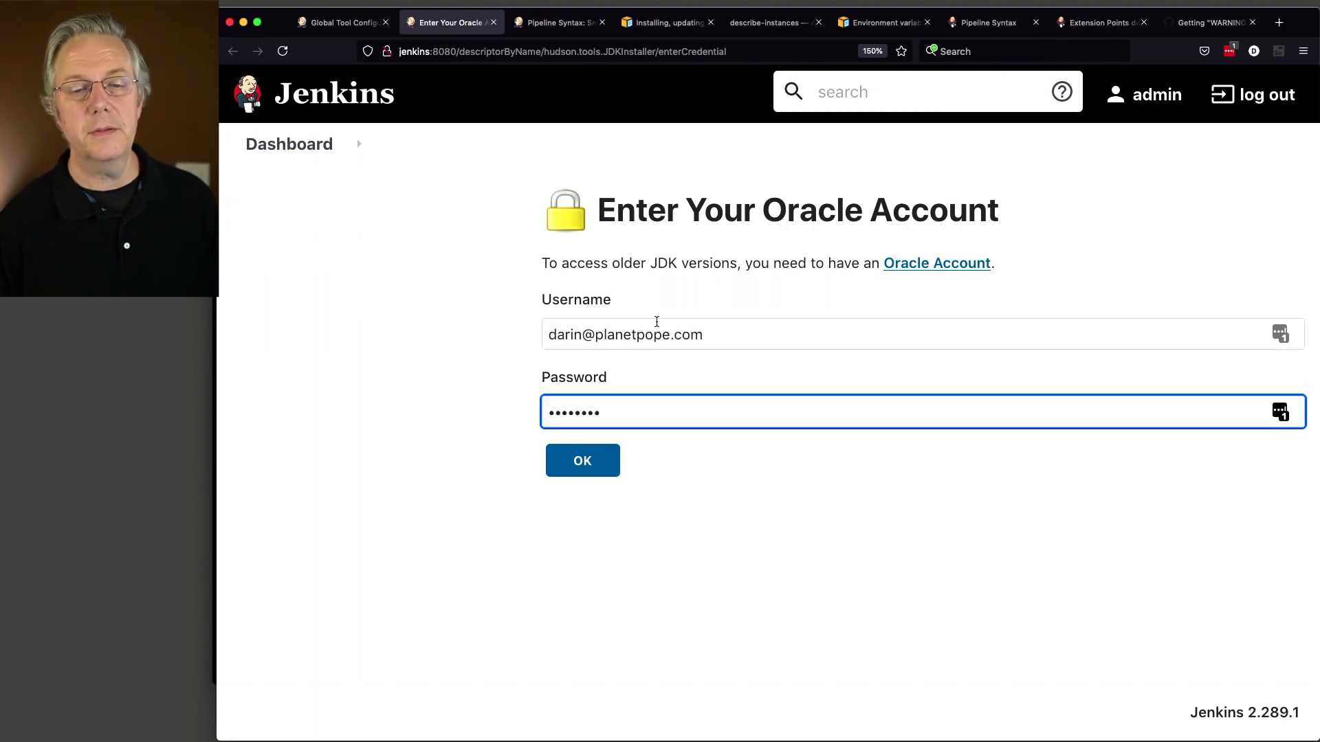
click(616, 452)
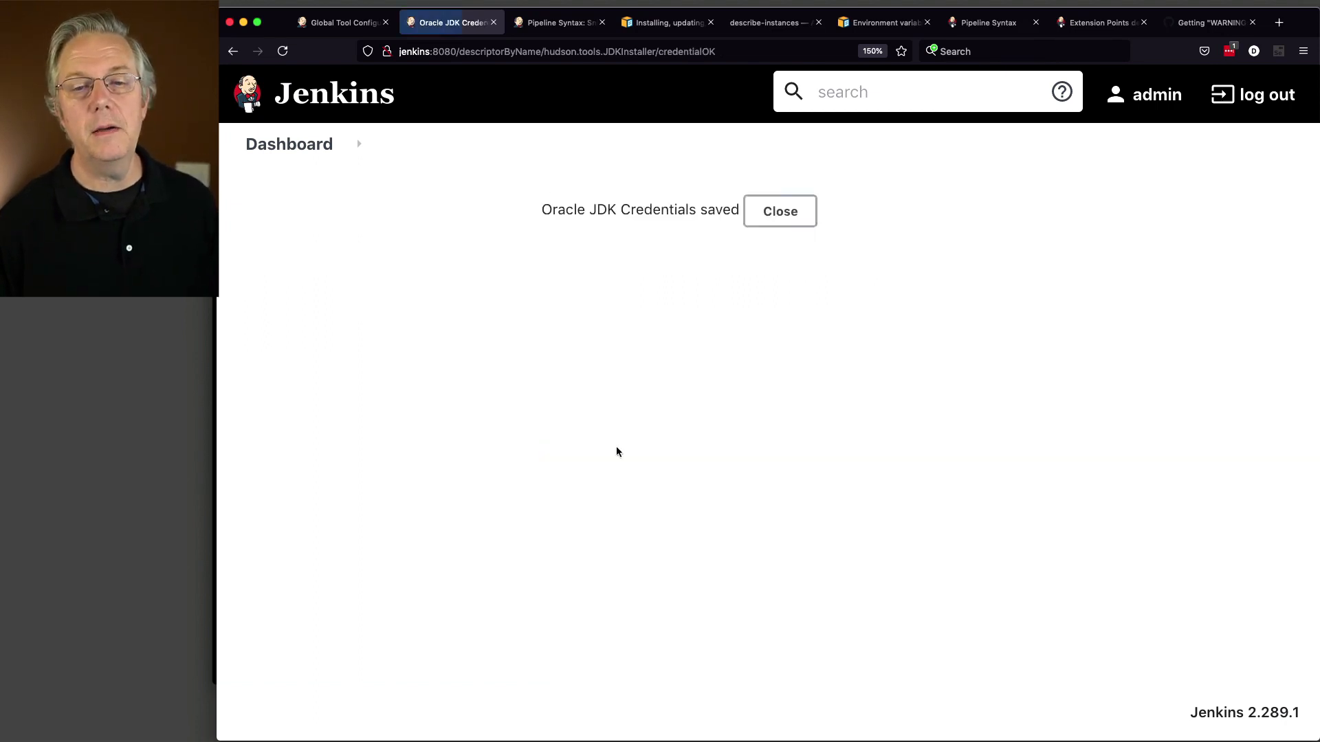
click(798, 221)
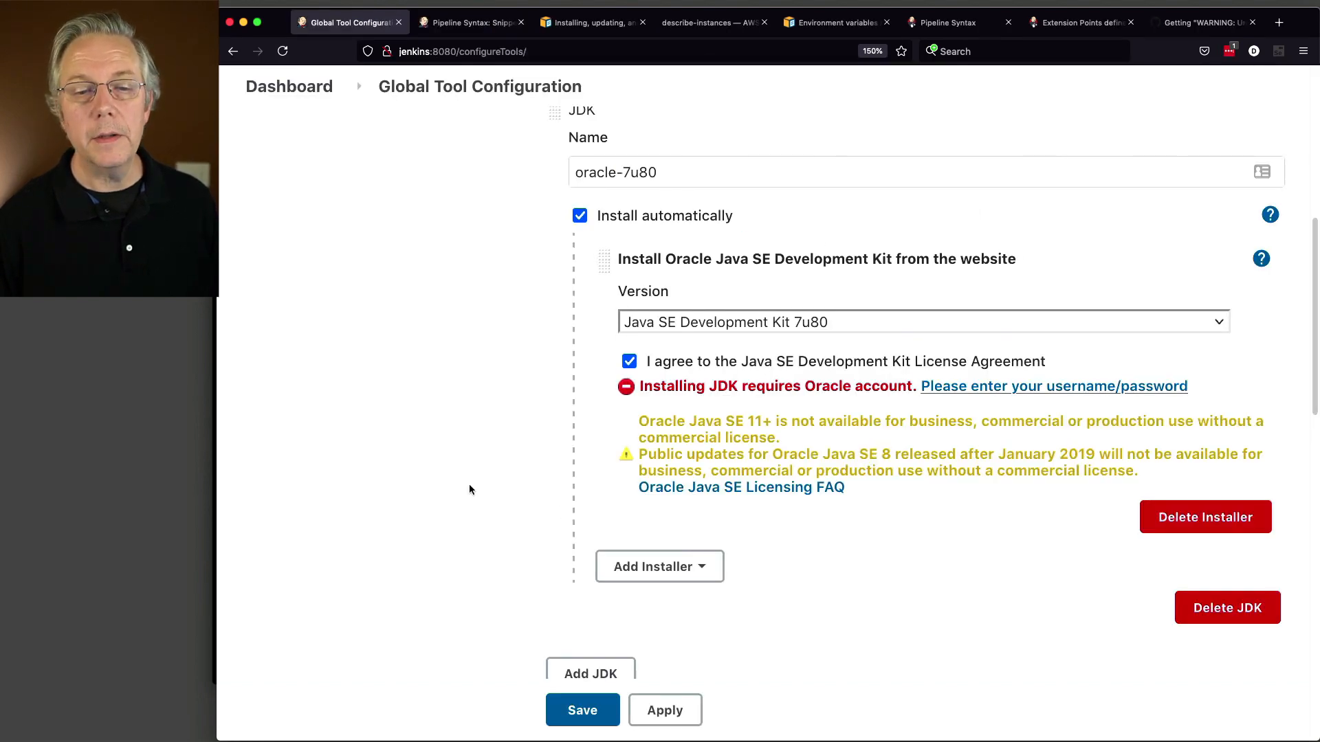
scroll(471, 489, down, 2)
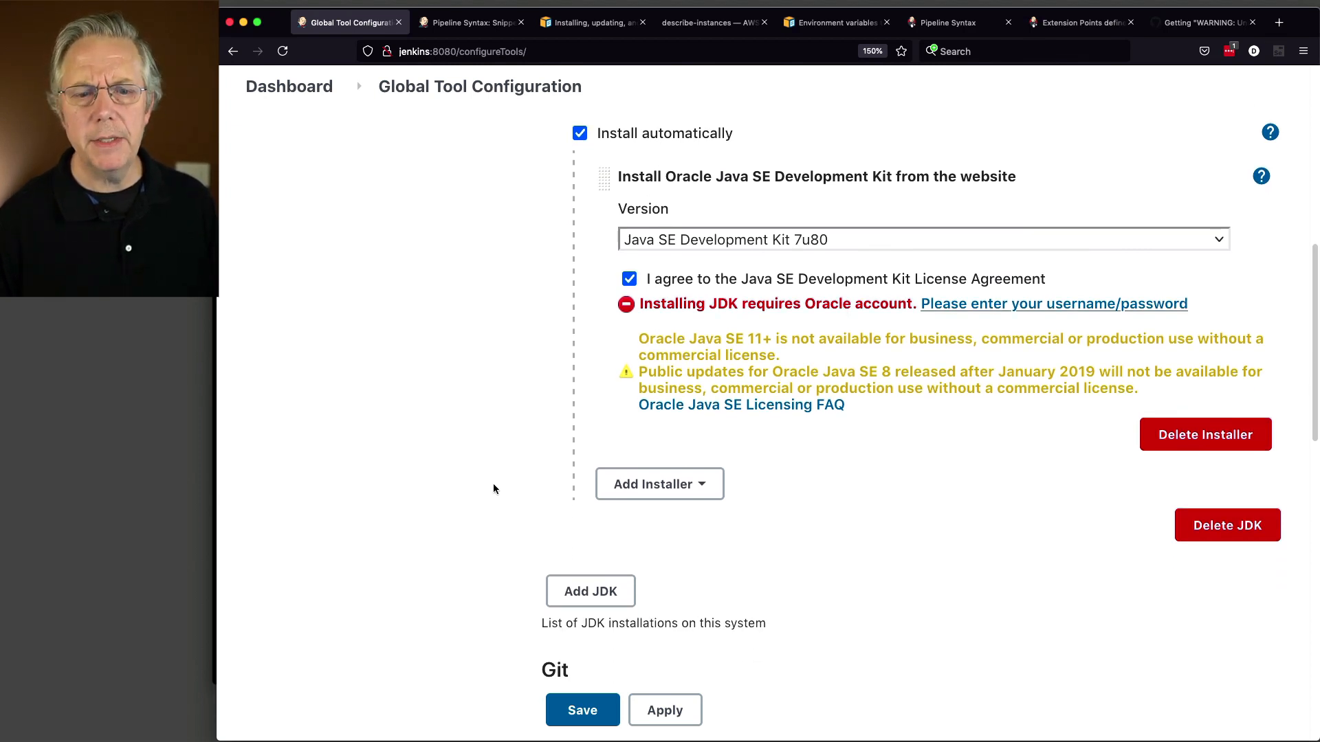
Step: Save the tool settings, then reopen Global Tool Configuration and check the oracle-7u80 JDK entry
click(582, 711)
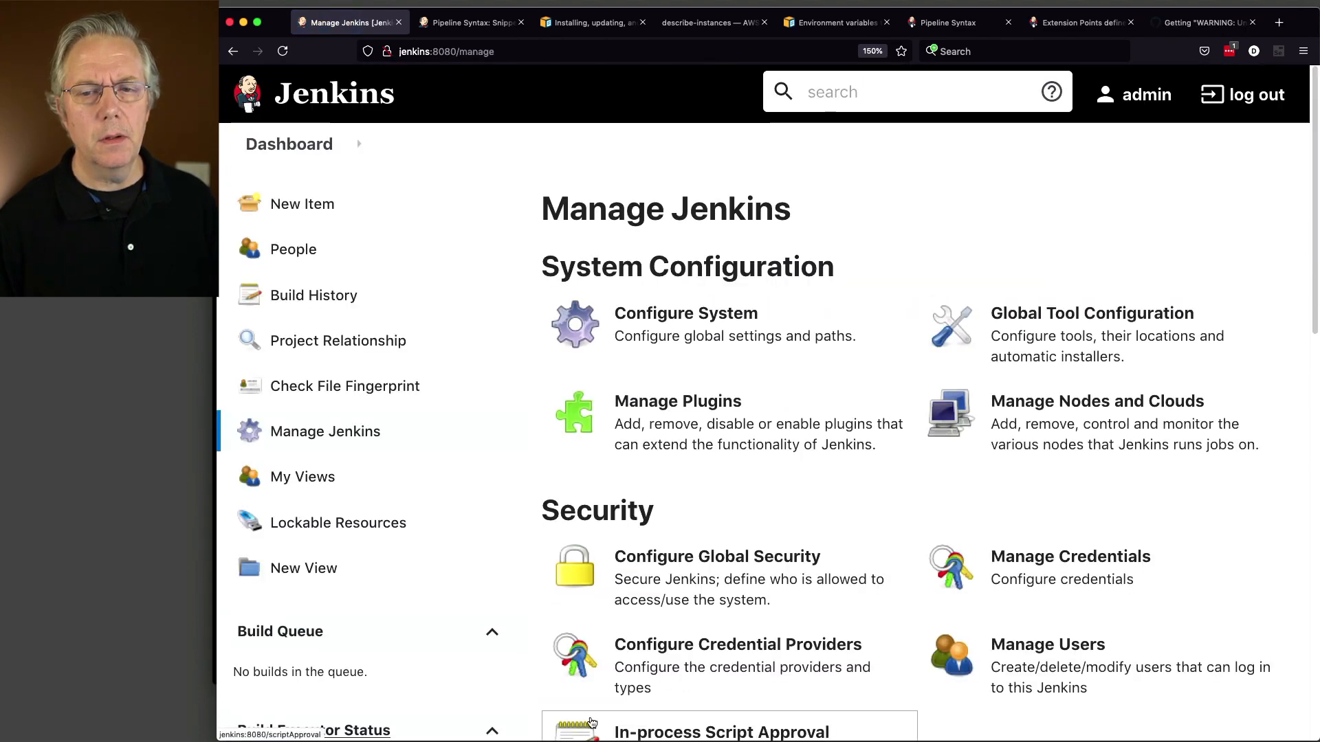
click(1039, 340)
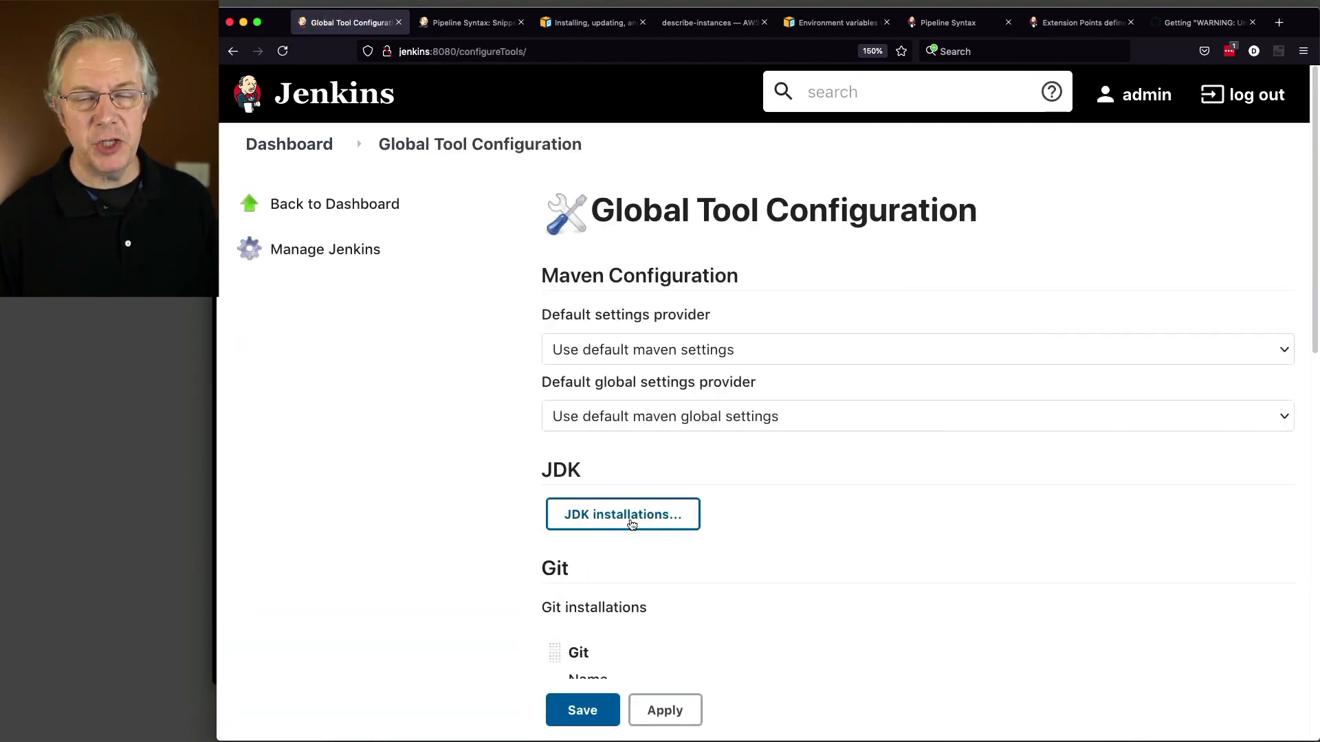
click(624, 528)
scroll(435, 501, down, 5)
scroll(436, 497, down, 4)
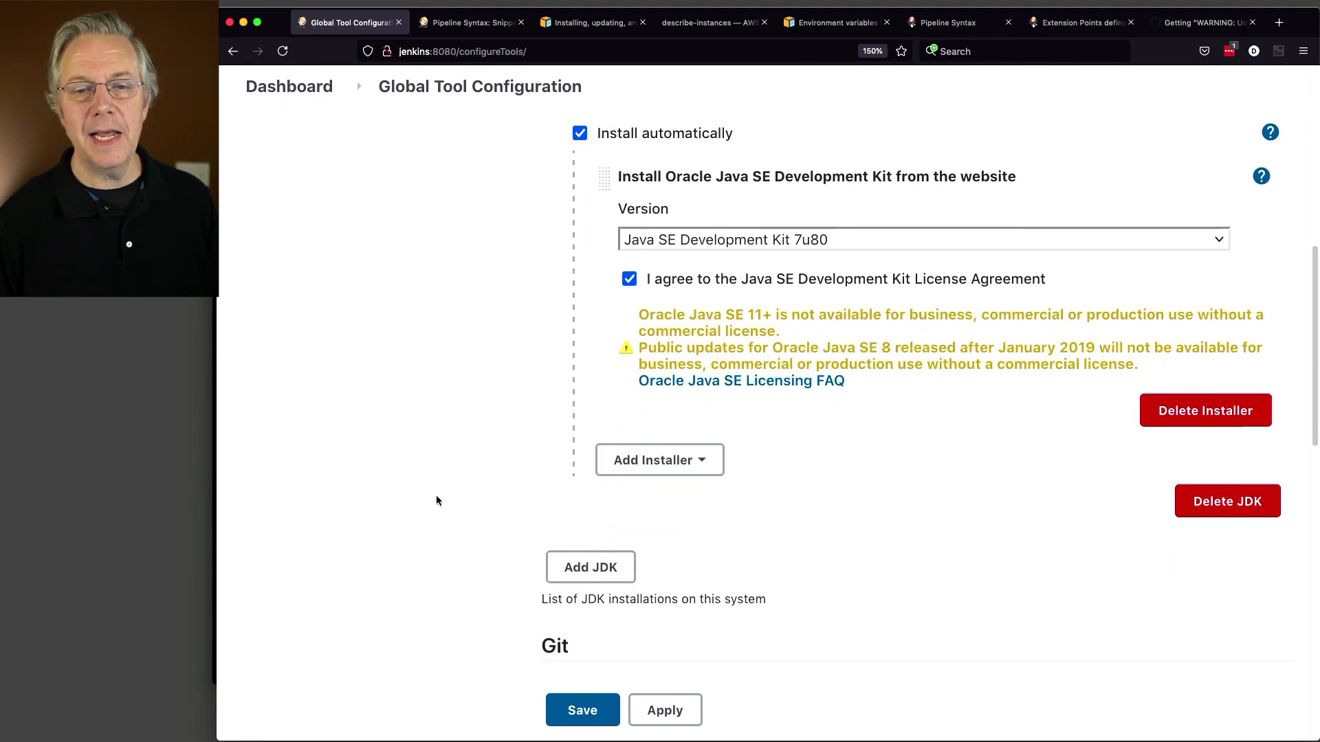
scroll(436, 496, up, 1)
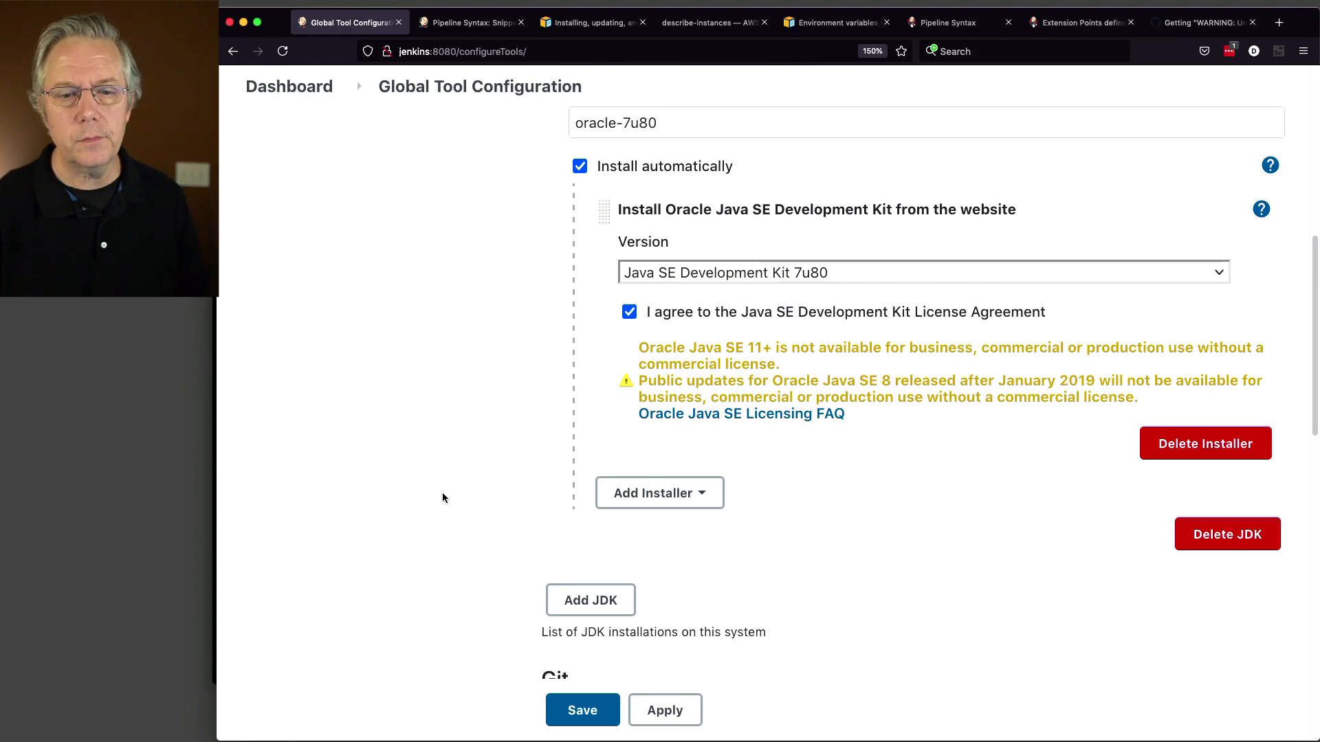
scroll(443, 493, up, 10)
Step: Open the jdk-test-job configuration from the dashboard
click(296, 87)
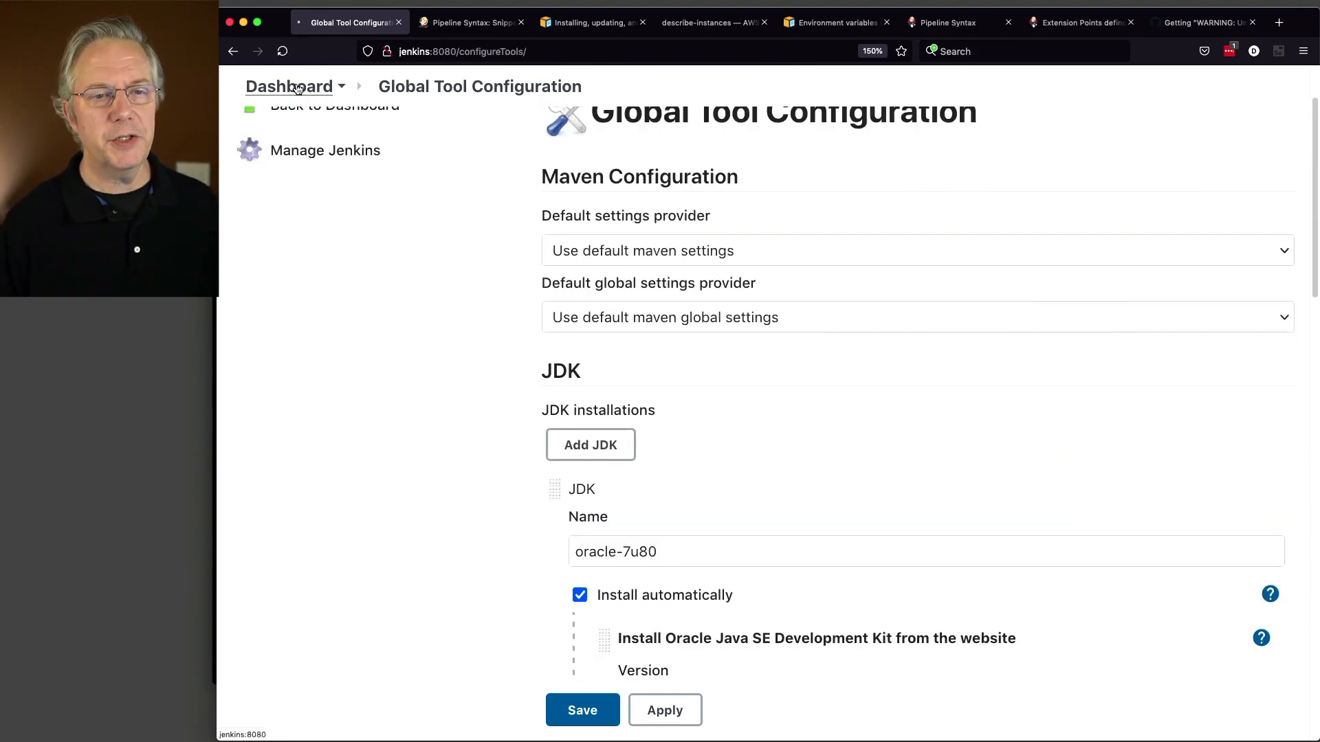
click(715, 304)
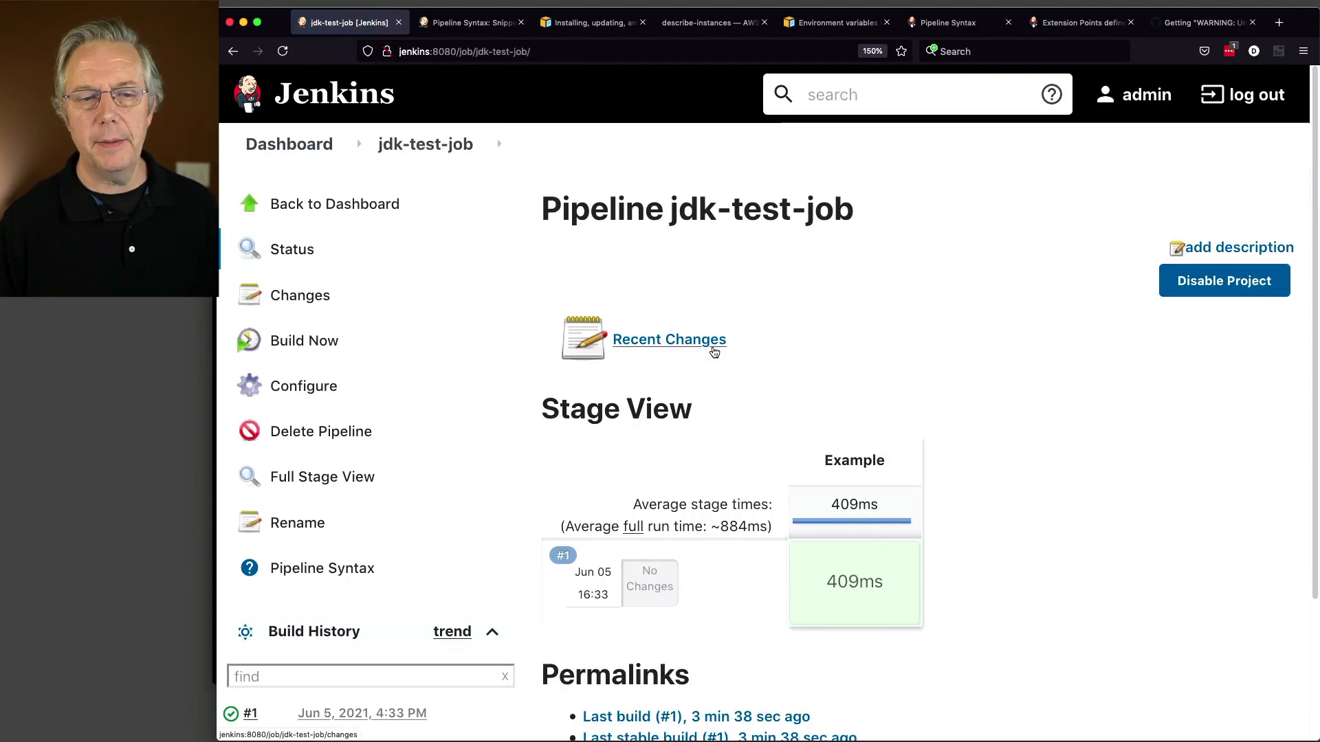
click(323, 389)
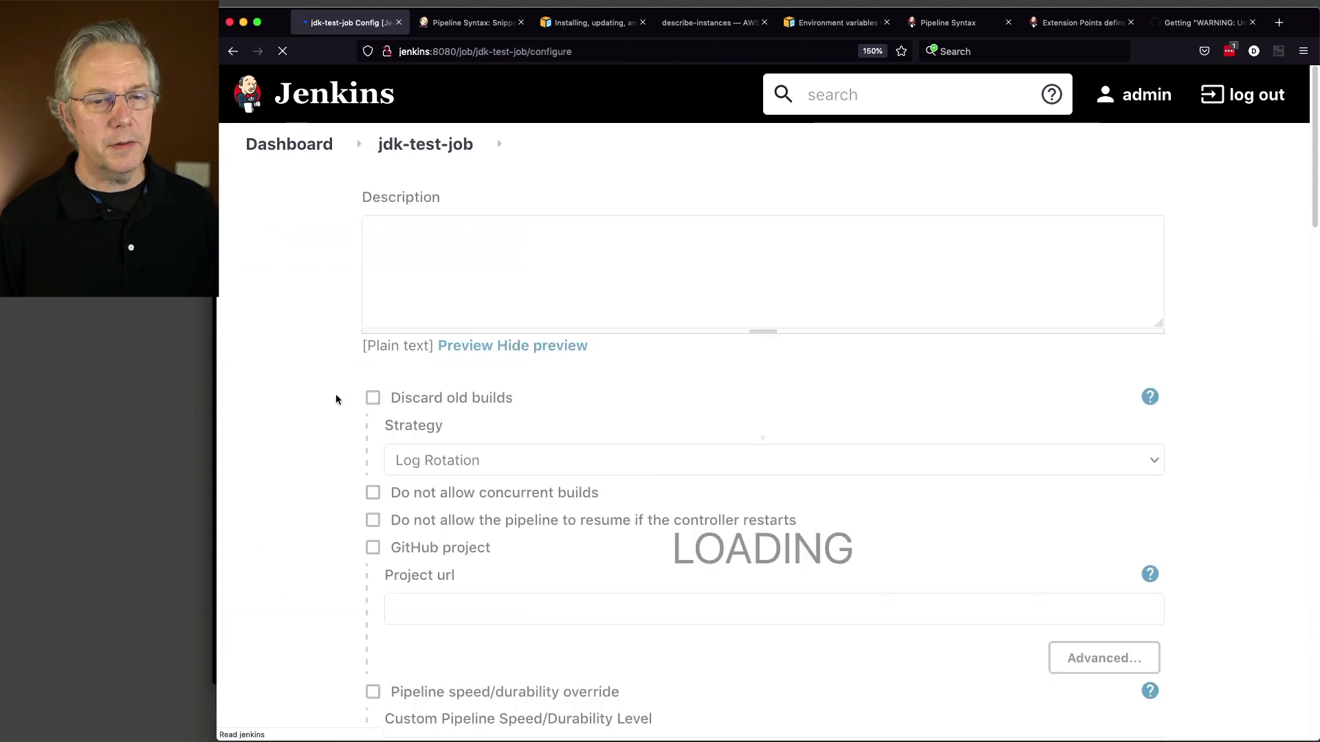
key(super+Tab)
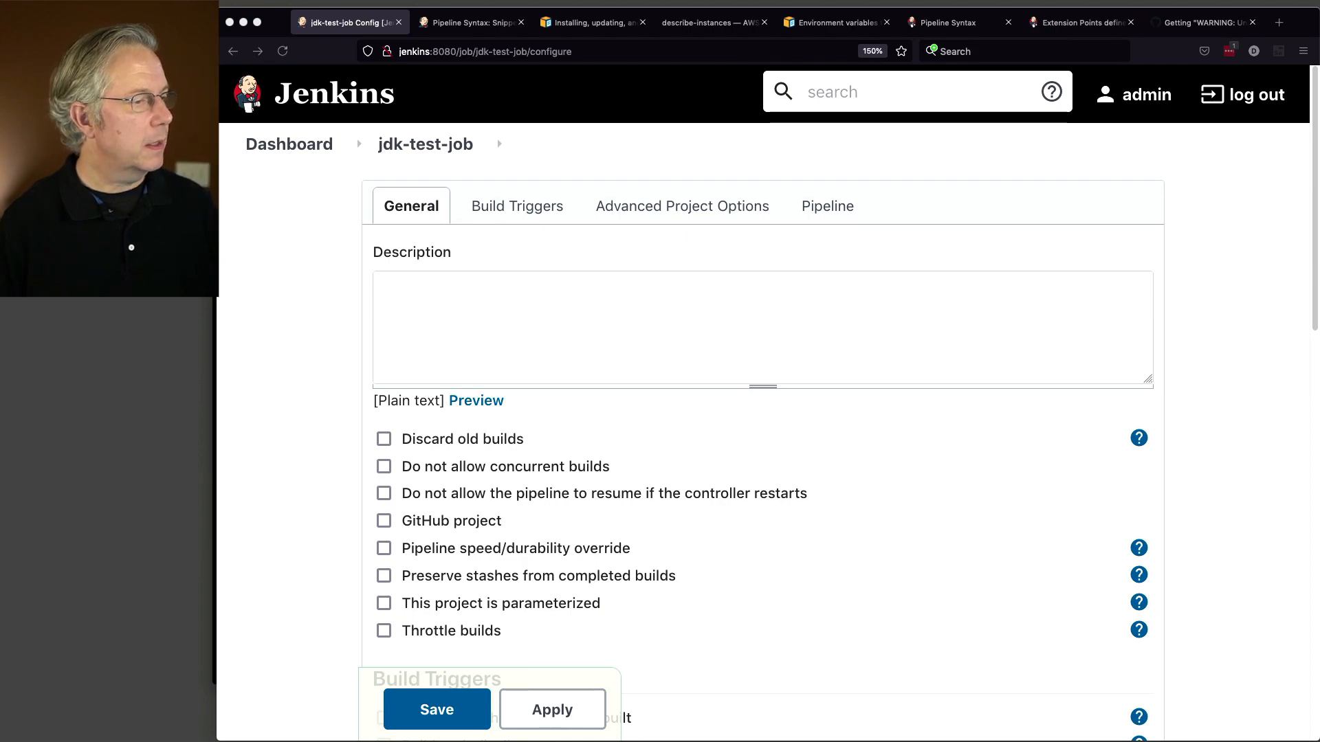
scroll(831, 515, down, 10)
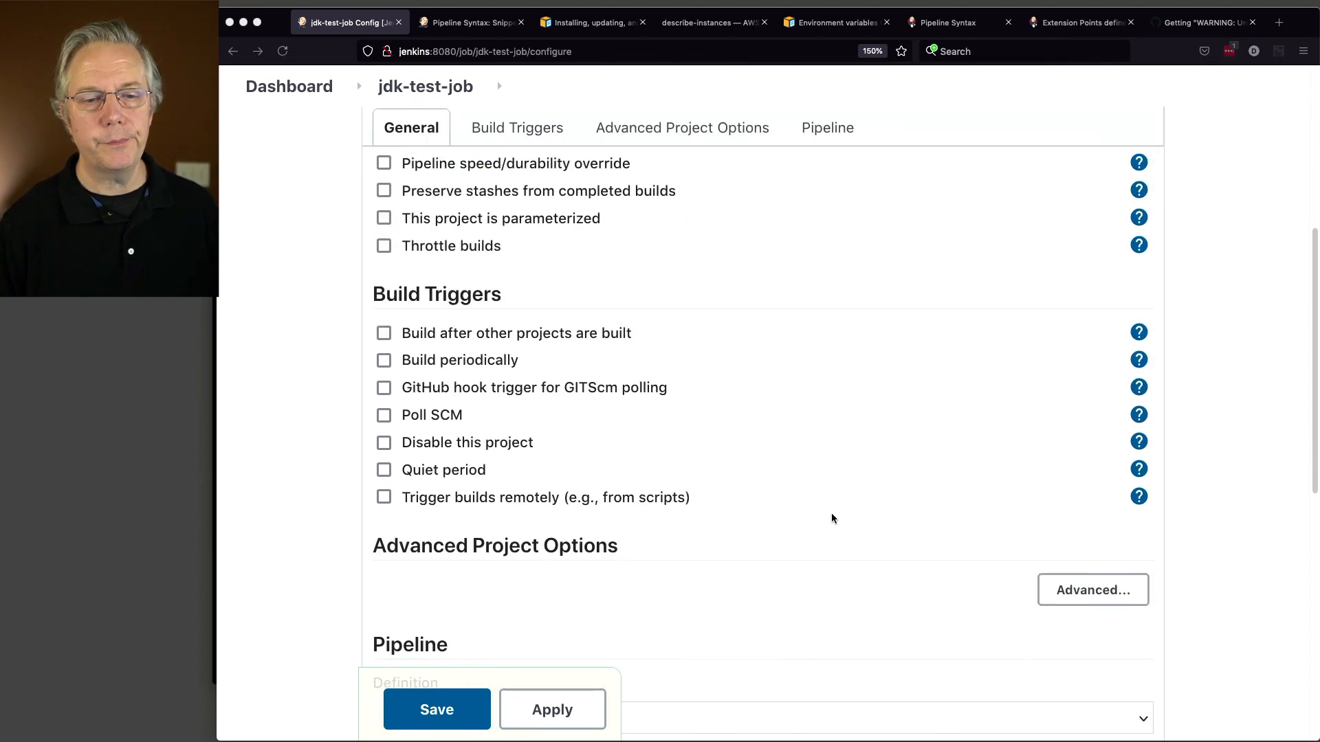
key(super+Tab)
Step: Insert tools { jdk 'oracle-7u80' } after the agent line and save the pipeline
click(750, 497)
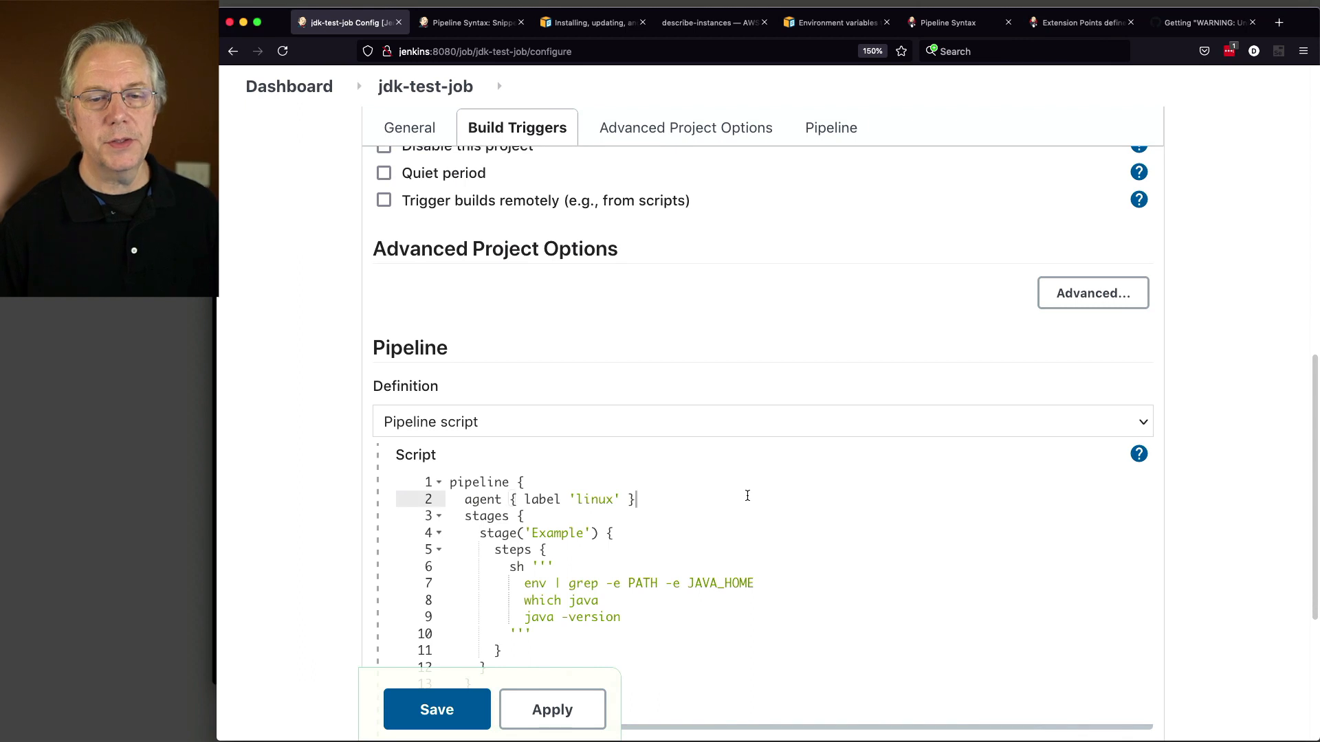
key(Return)
text(tools {     jdk 'oracle-7u80'   })
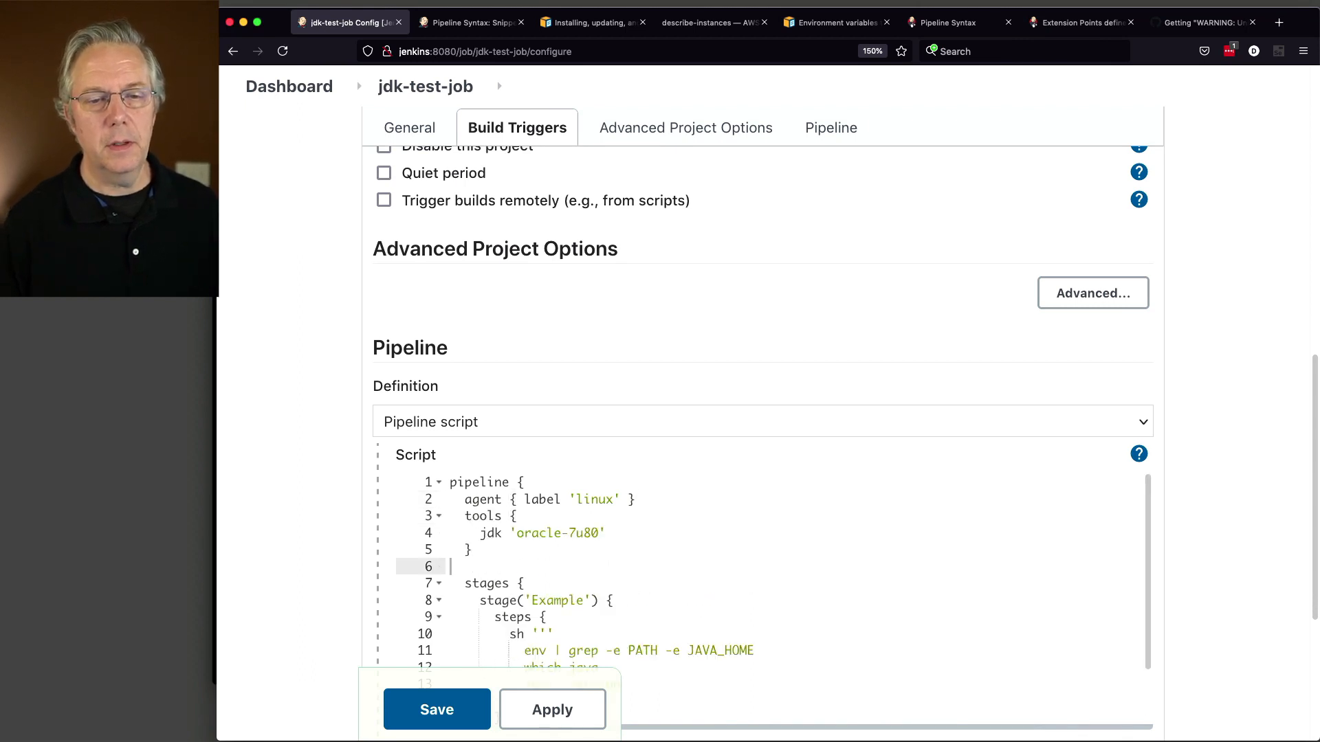
key(BackSpace)
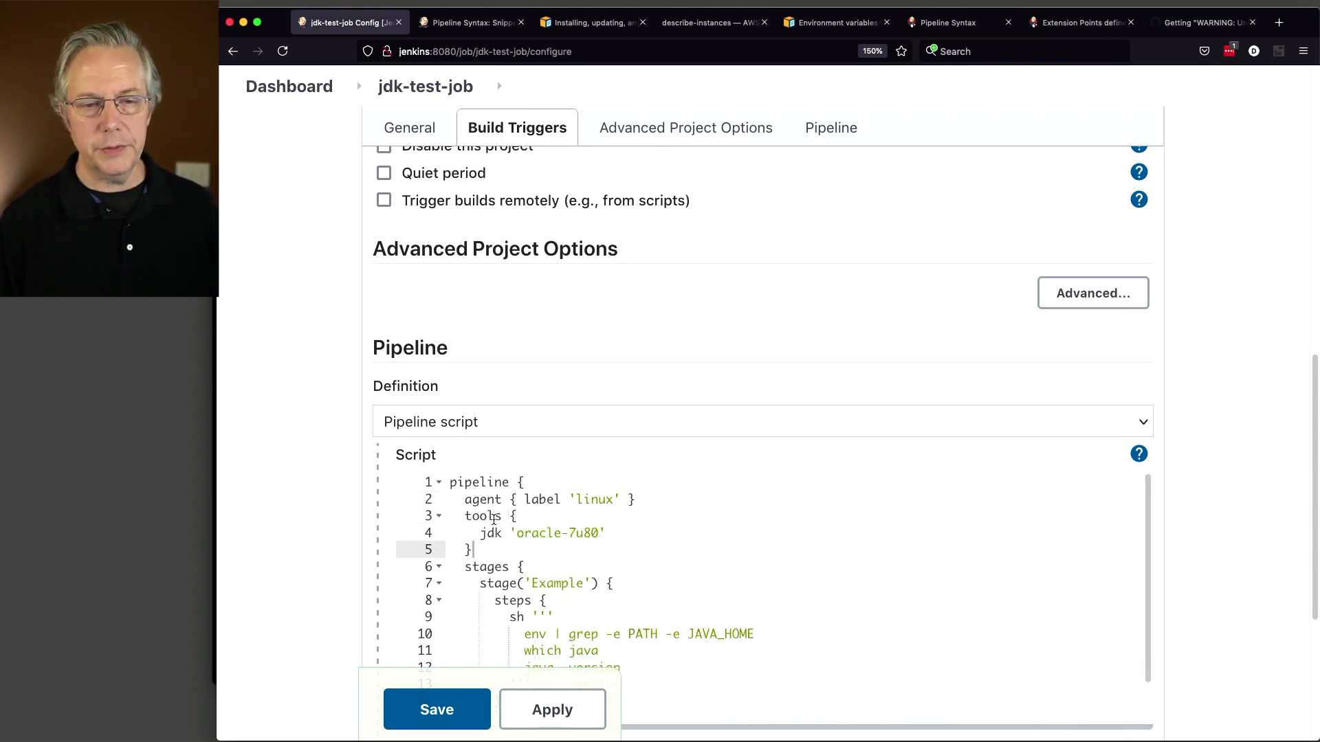
drag(483, 535, 599, 512)
scroll(523, 537, down, 1)
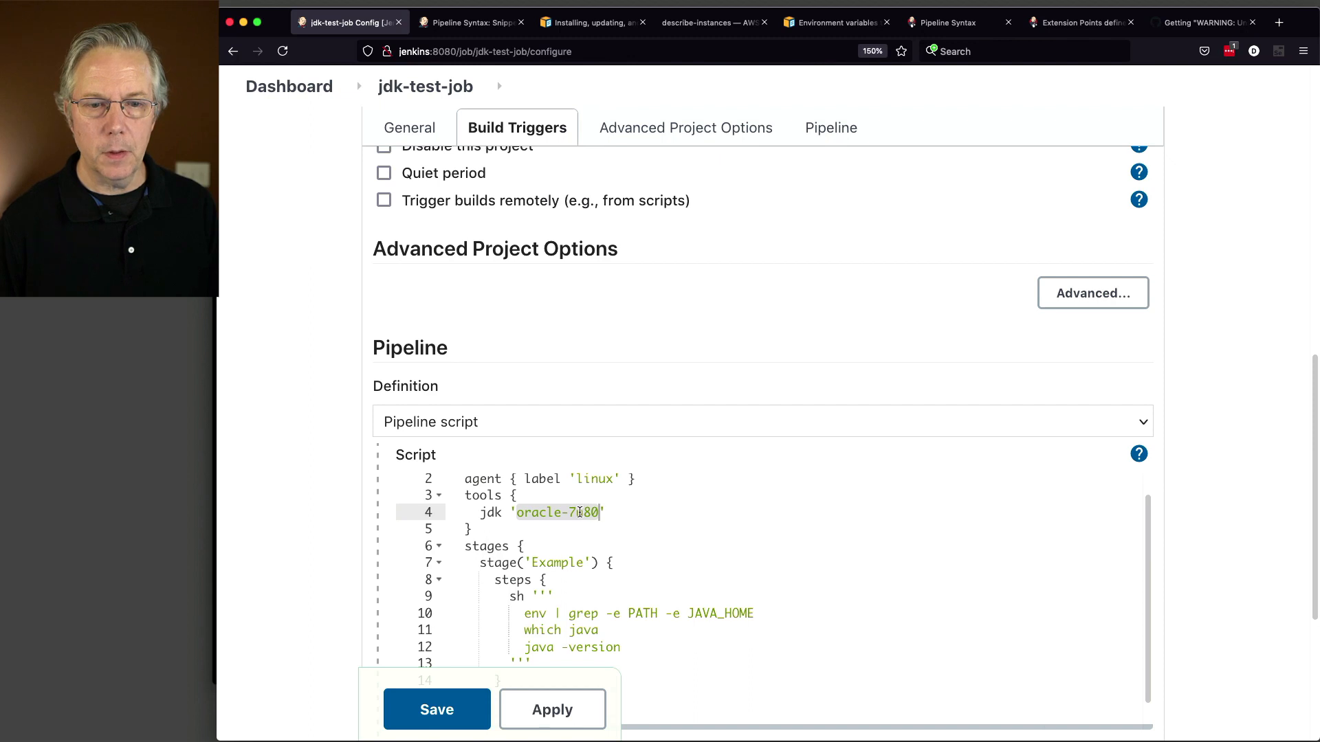
click(459, 717)
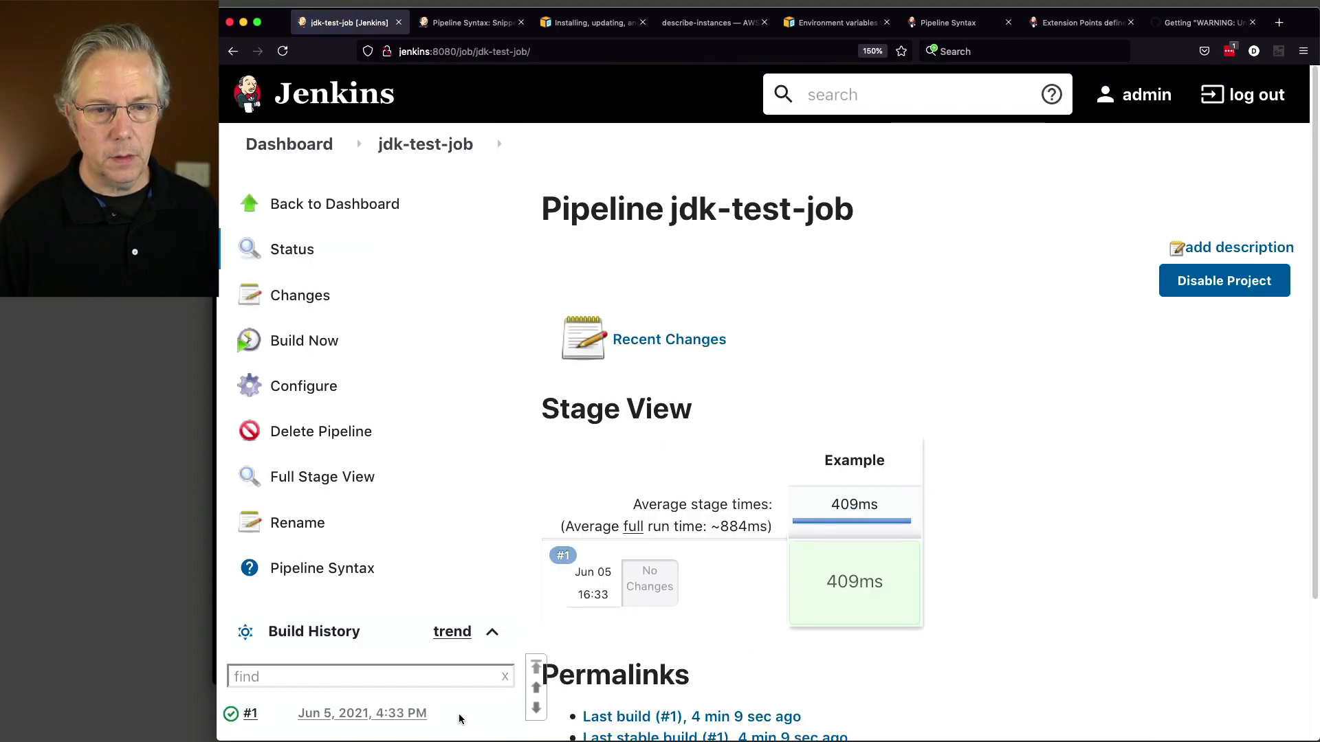
Step: Build jdk-test-job and review build #2's console: the JDK download size, PATH and java 1.7.0_80
click(304, 342)
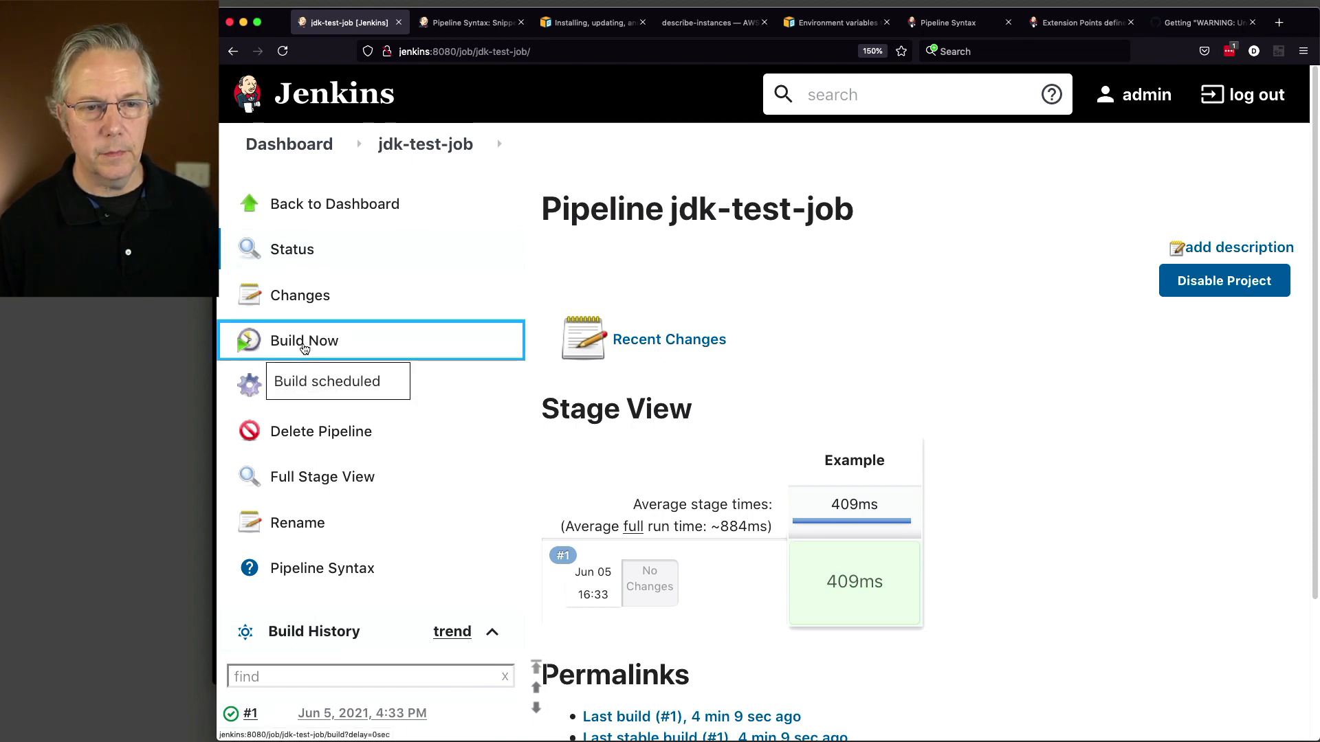
scroll(223, 614, down, 2)
click(231, 631)
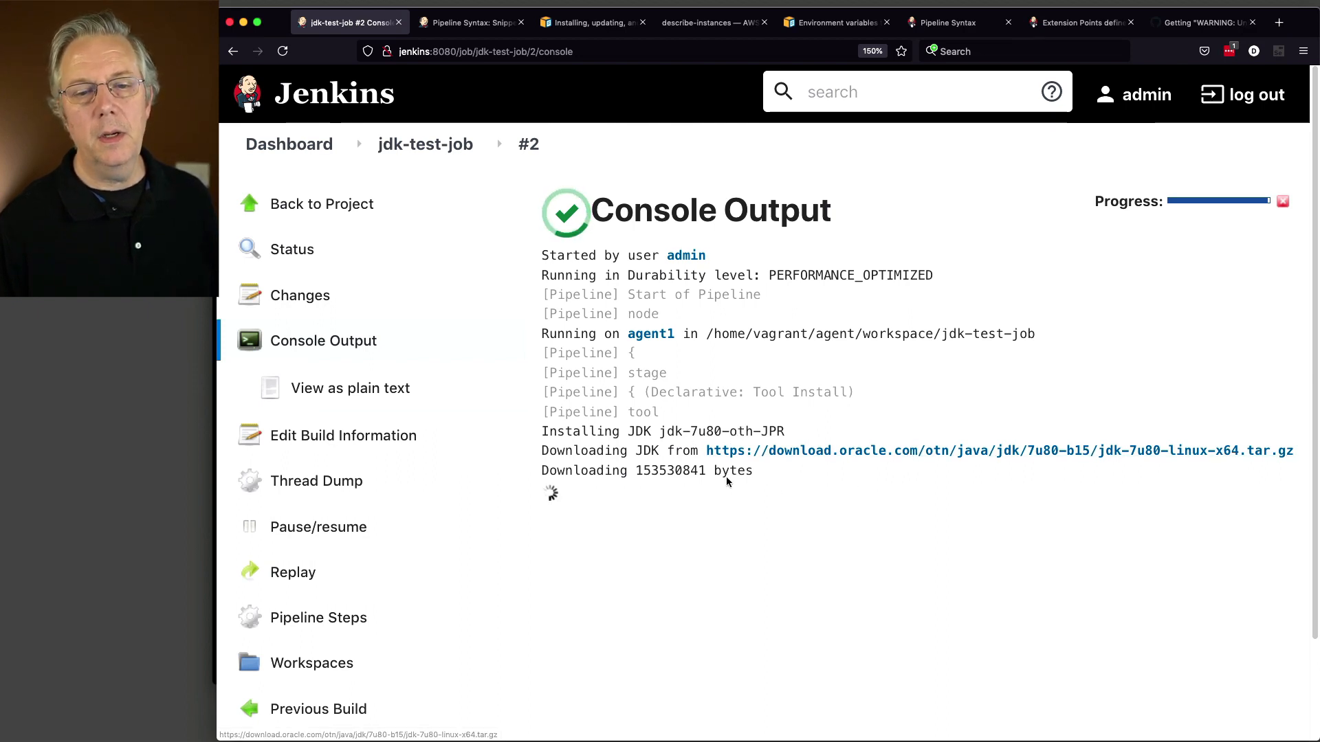
drag(636, 473, 657, 474)
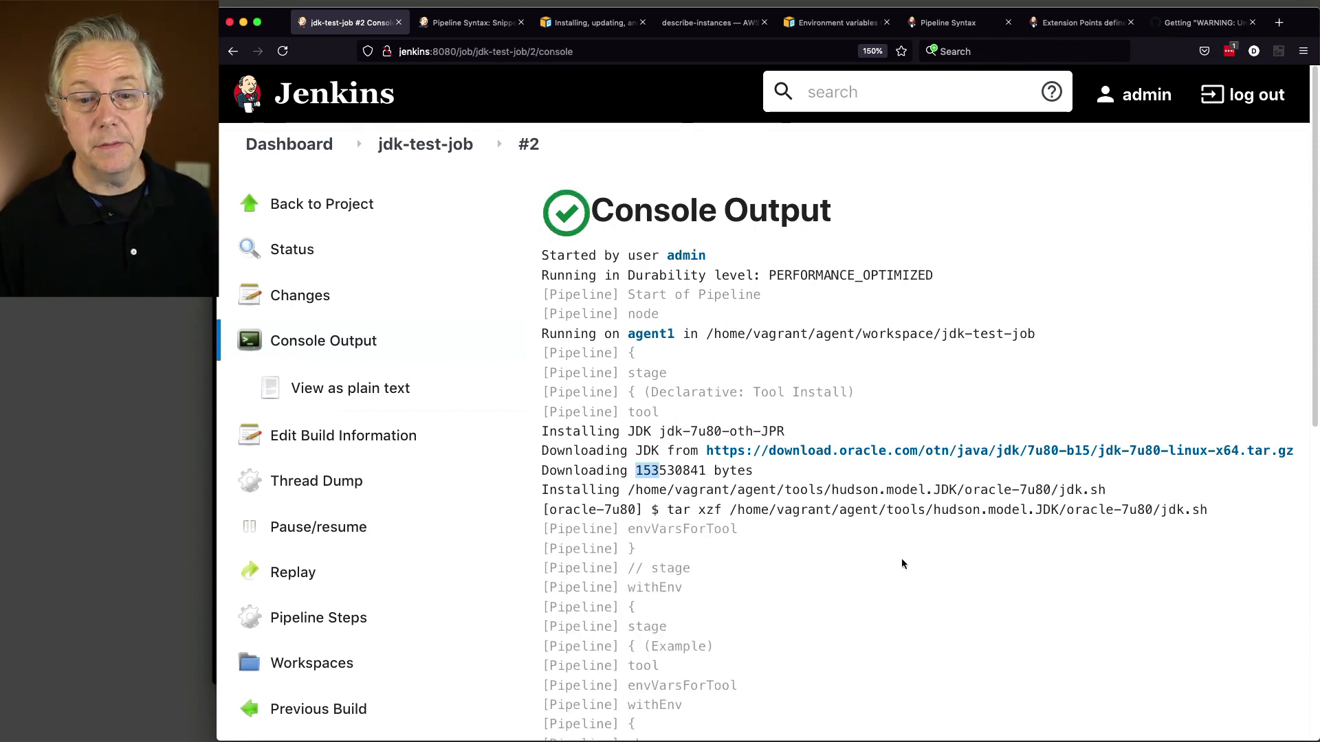
scroll(902, 564, down, 5)
scroll(901, 558, down, 5)
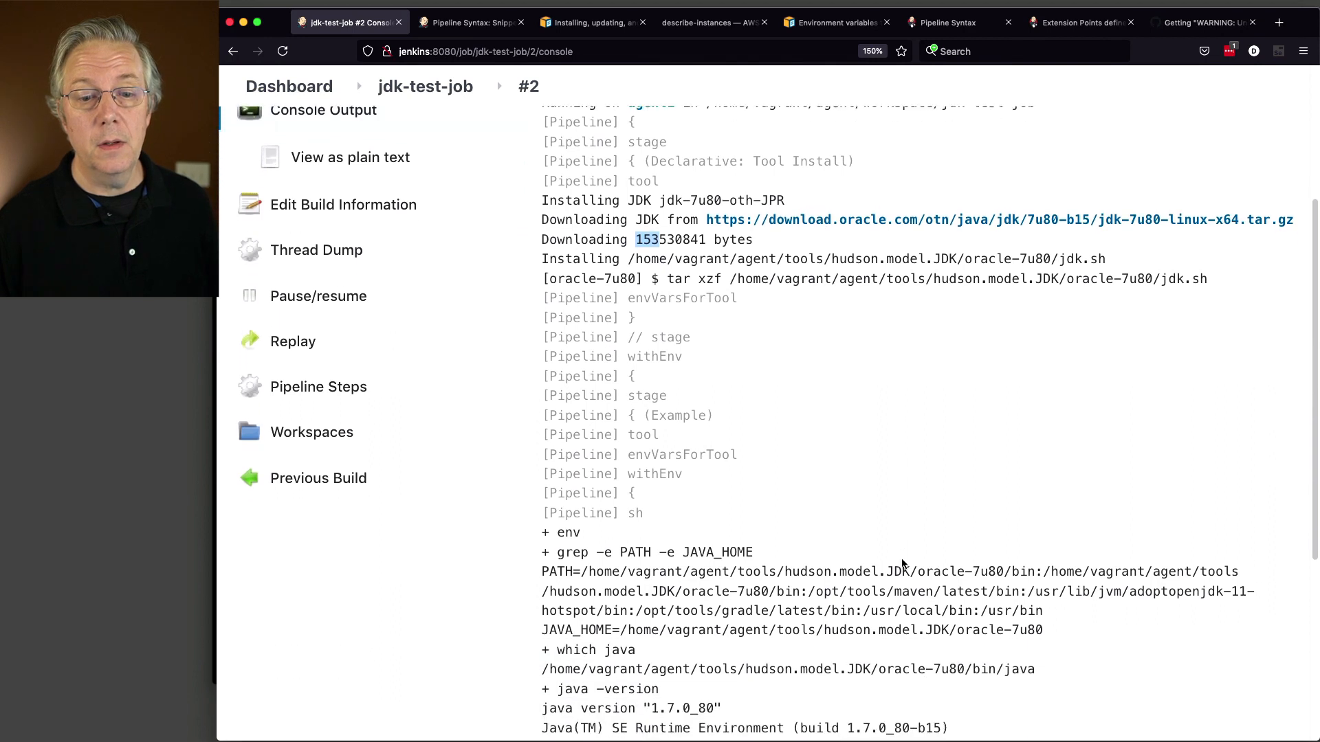
scroll(901, 558, down, 2)
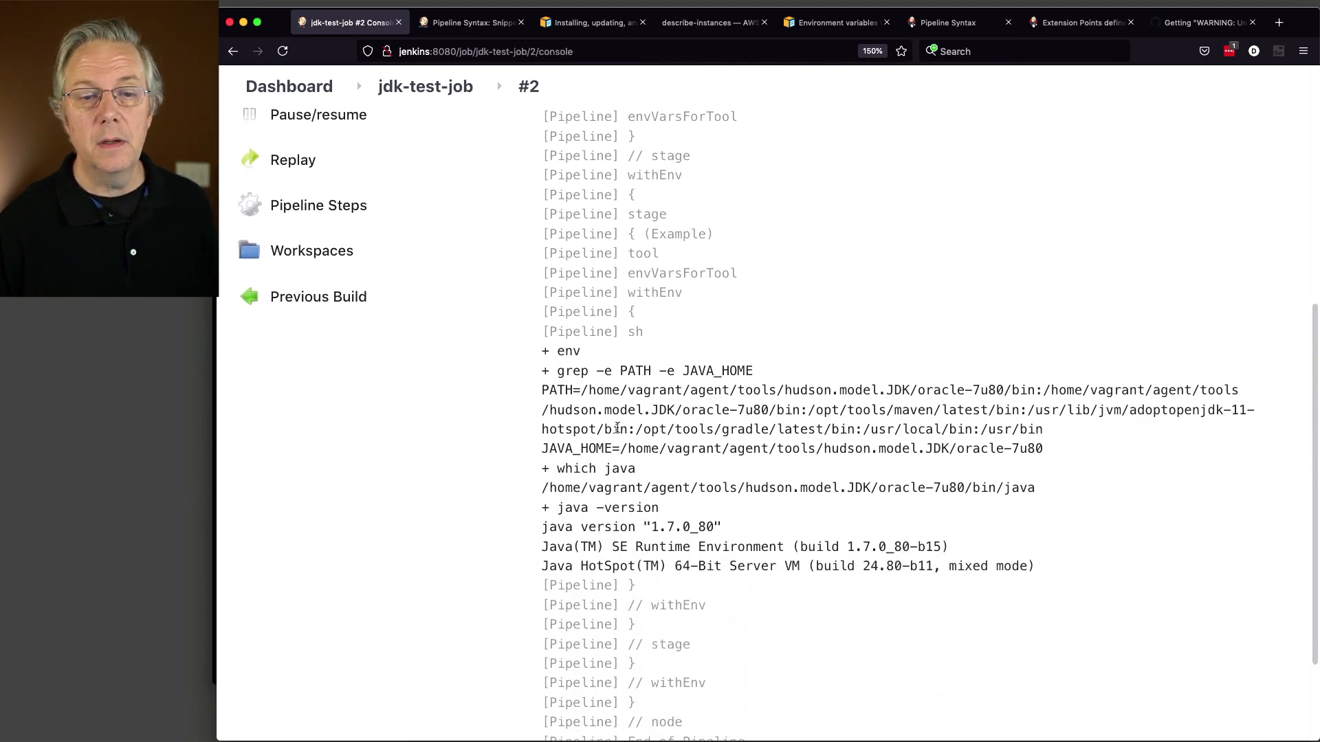
drag(543, 391, 1028, 402)
click(620, 384)
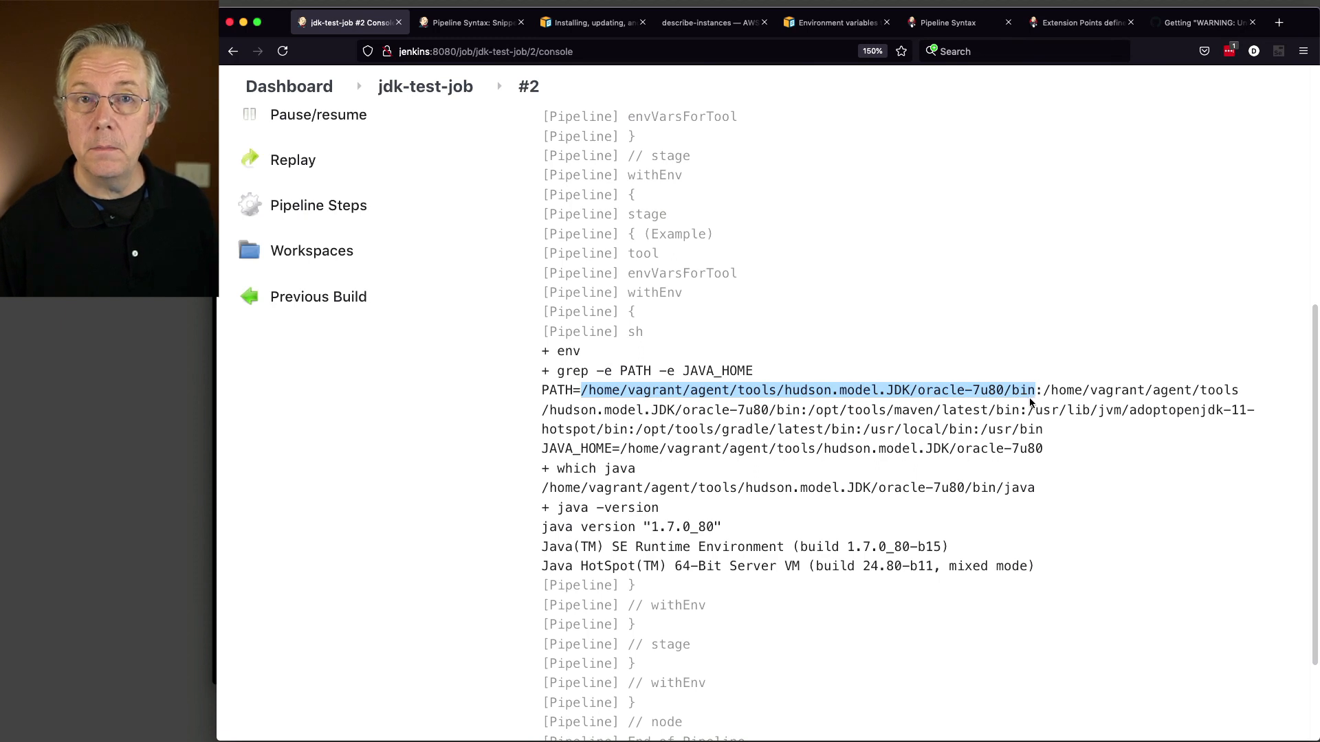
drag(619, 450, 1041, 464)
click(1042, 464)
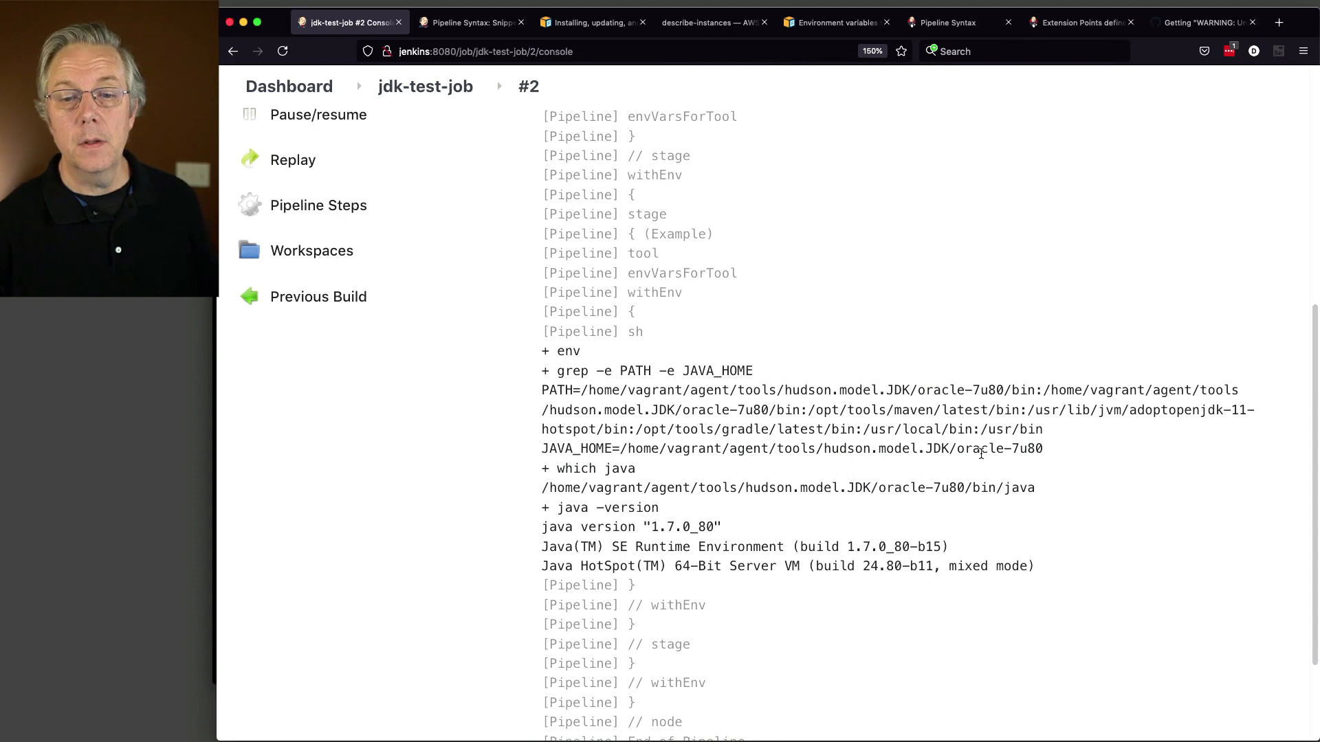
drag(541, 487, 1032, 484)
click(628, 541)
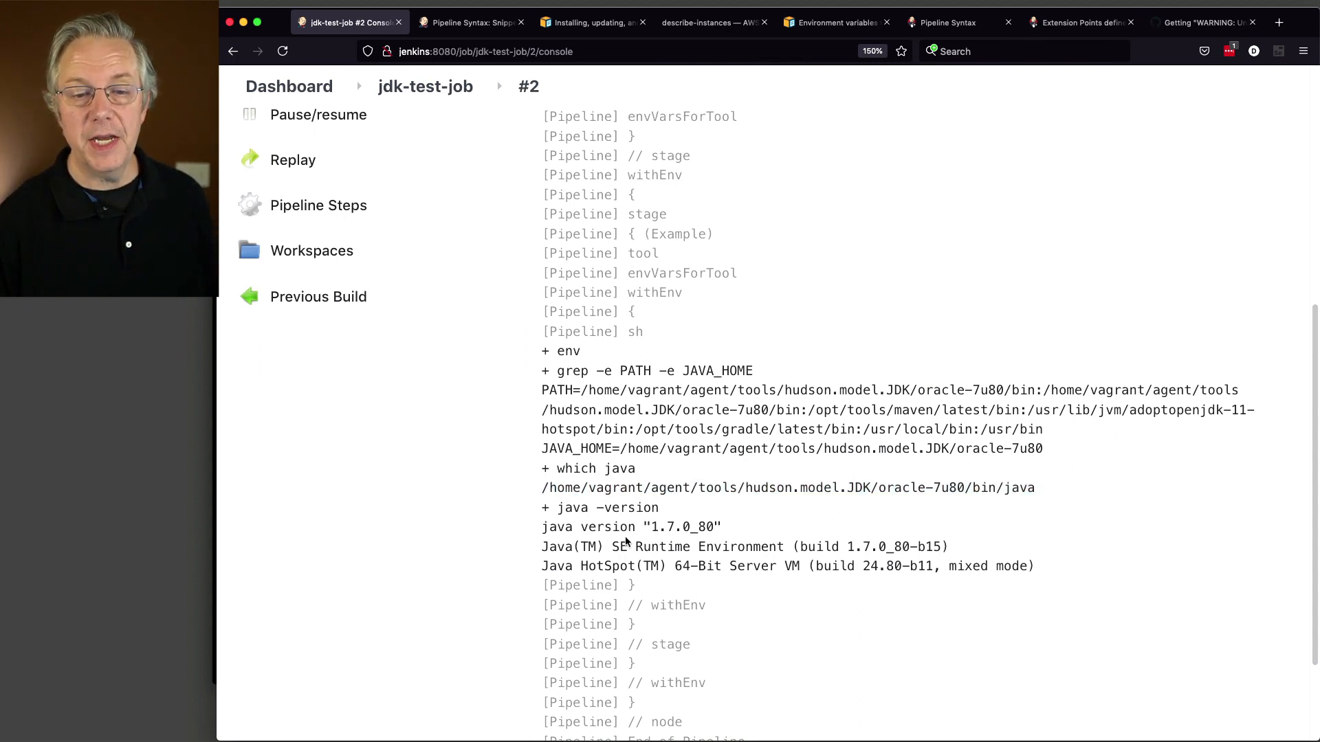
drag(543, 527, 729, 535)
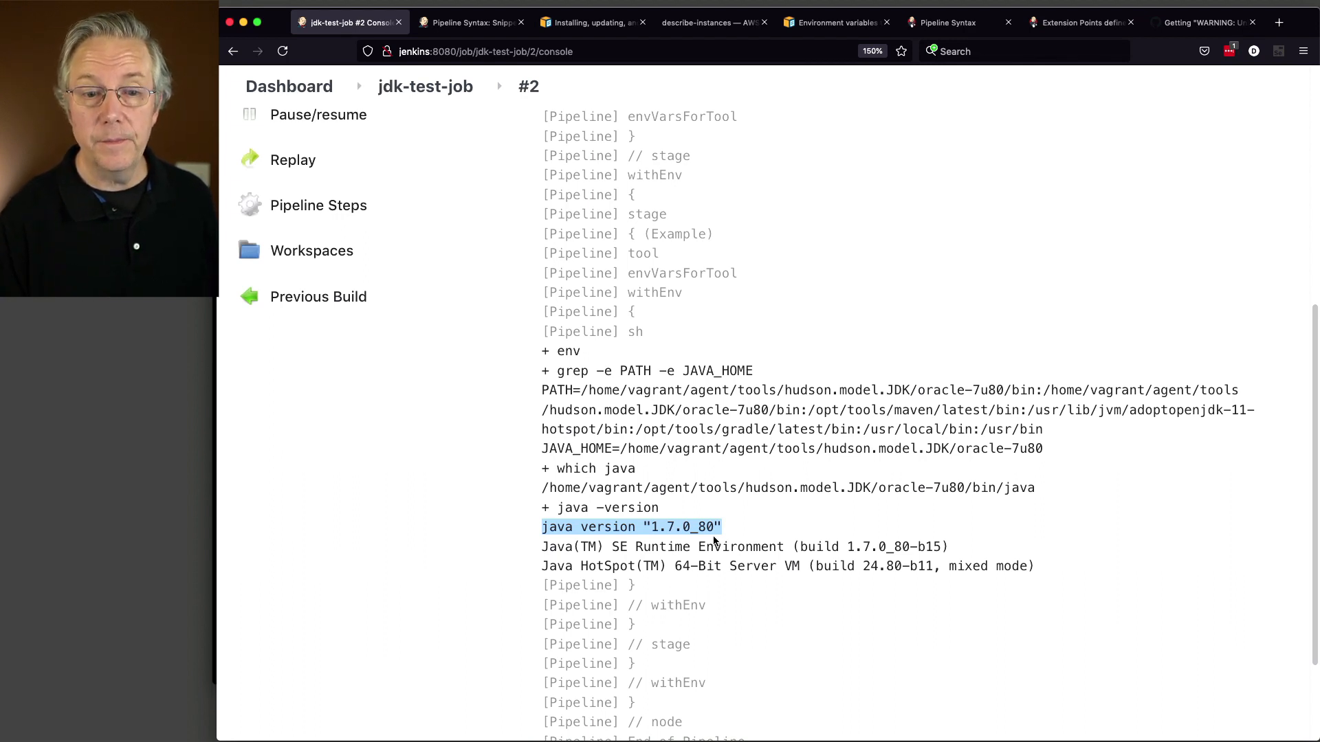
click(868, 421)
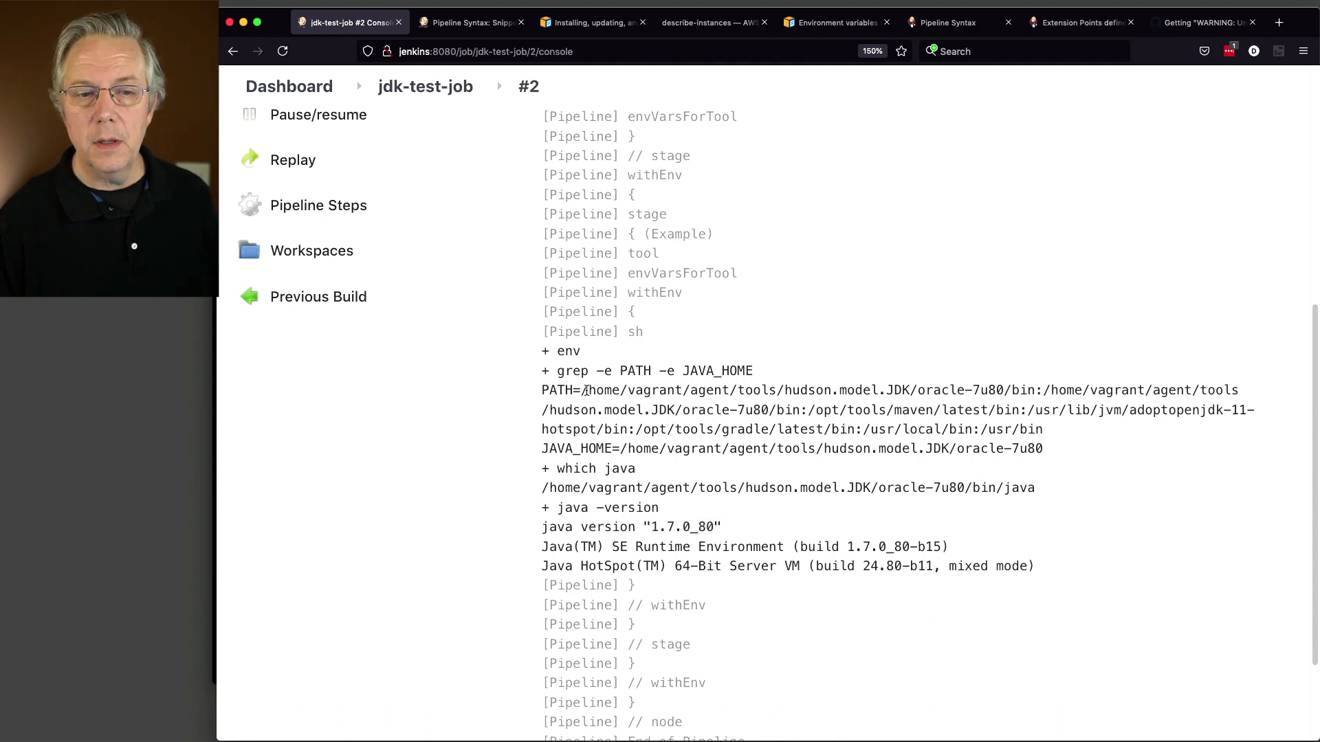
drag(583, 390, 740, 391)
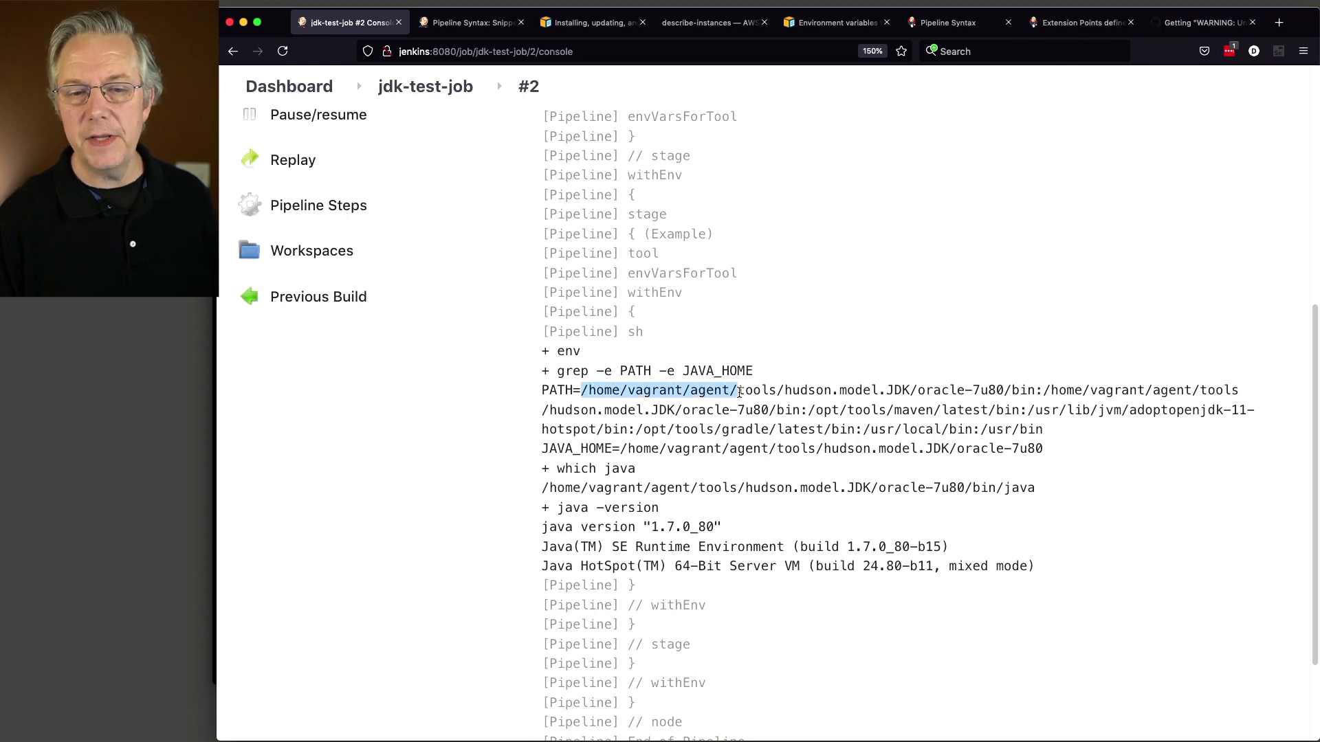
click(584, 388)
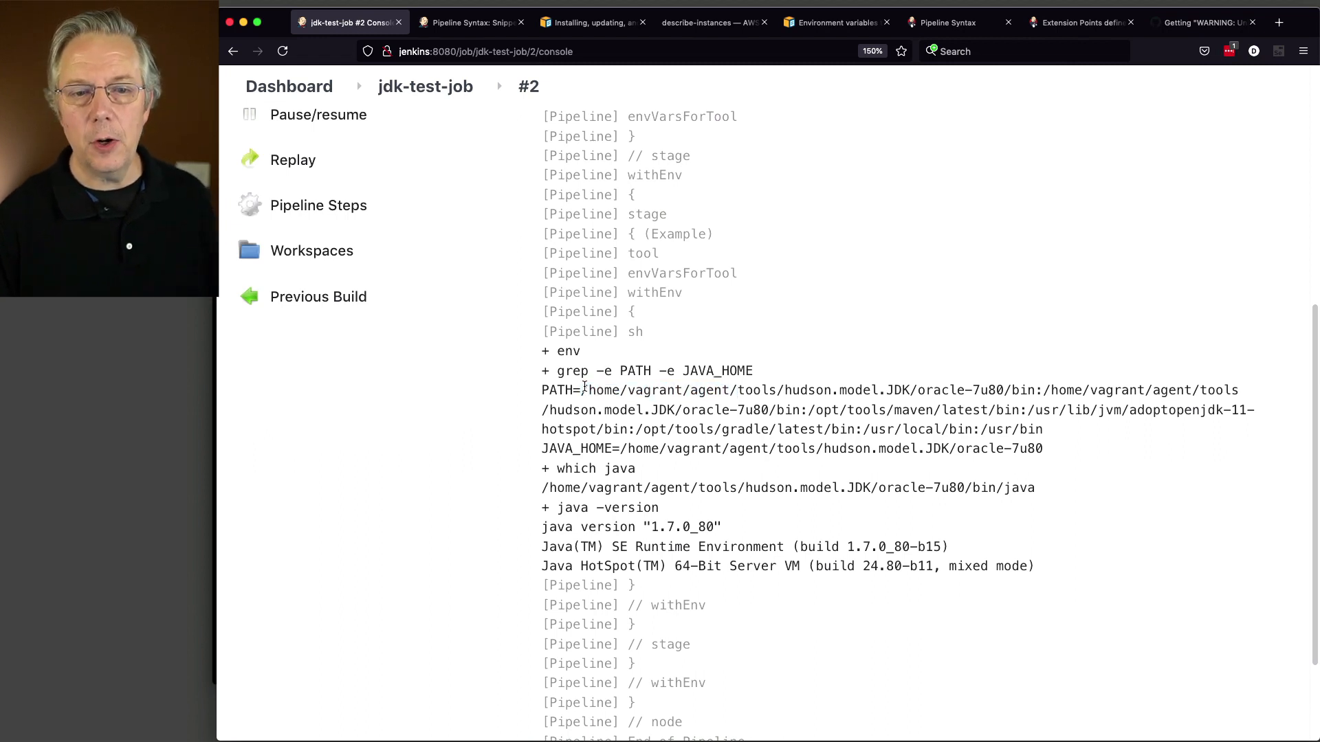
drag(583, 389, 730, 391)
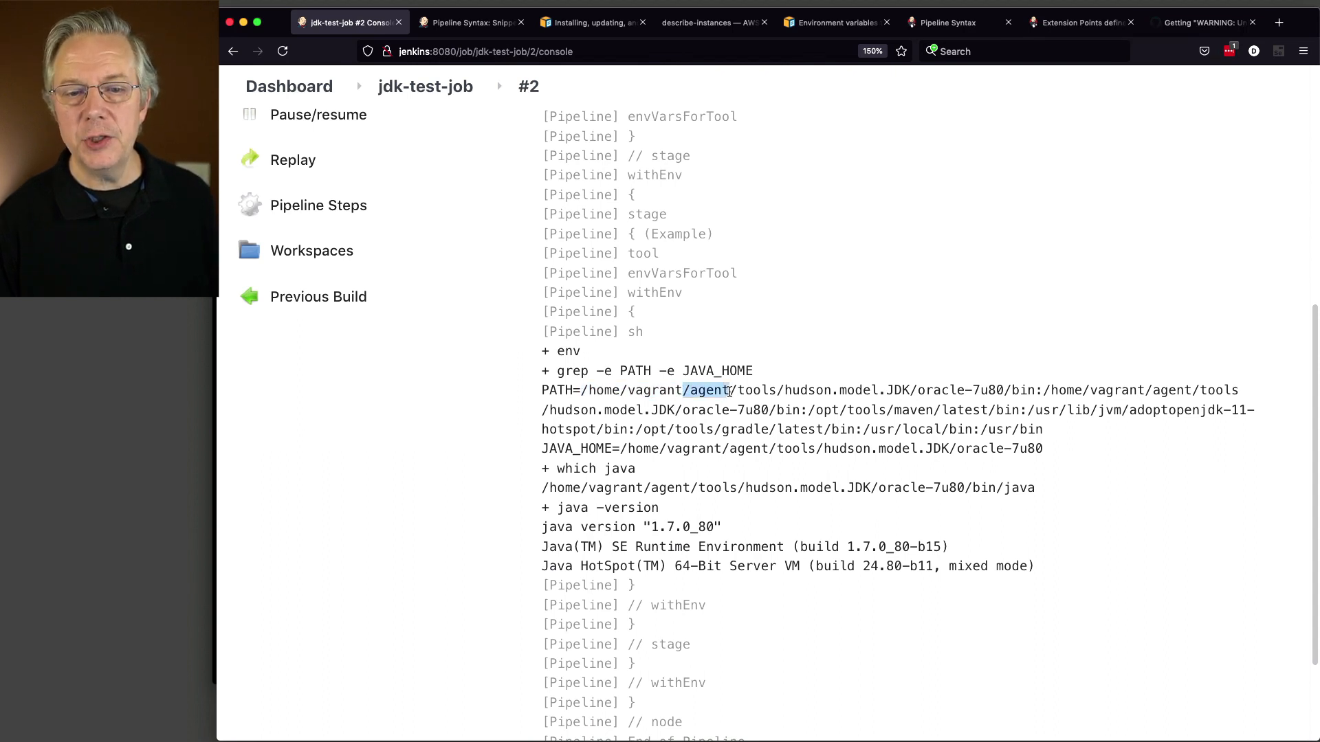
Step: Check agent1's Remote root directory in its configuration, then open the jdk-test-job page
click(311, 96)
scroll(344, 646, down, 3)
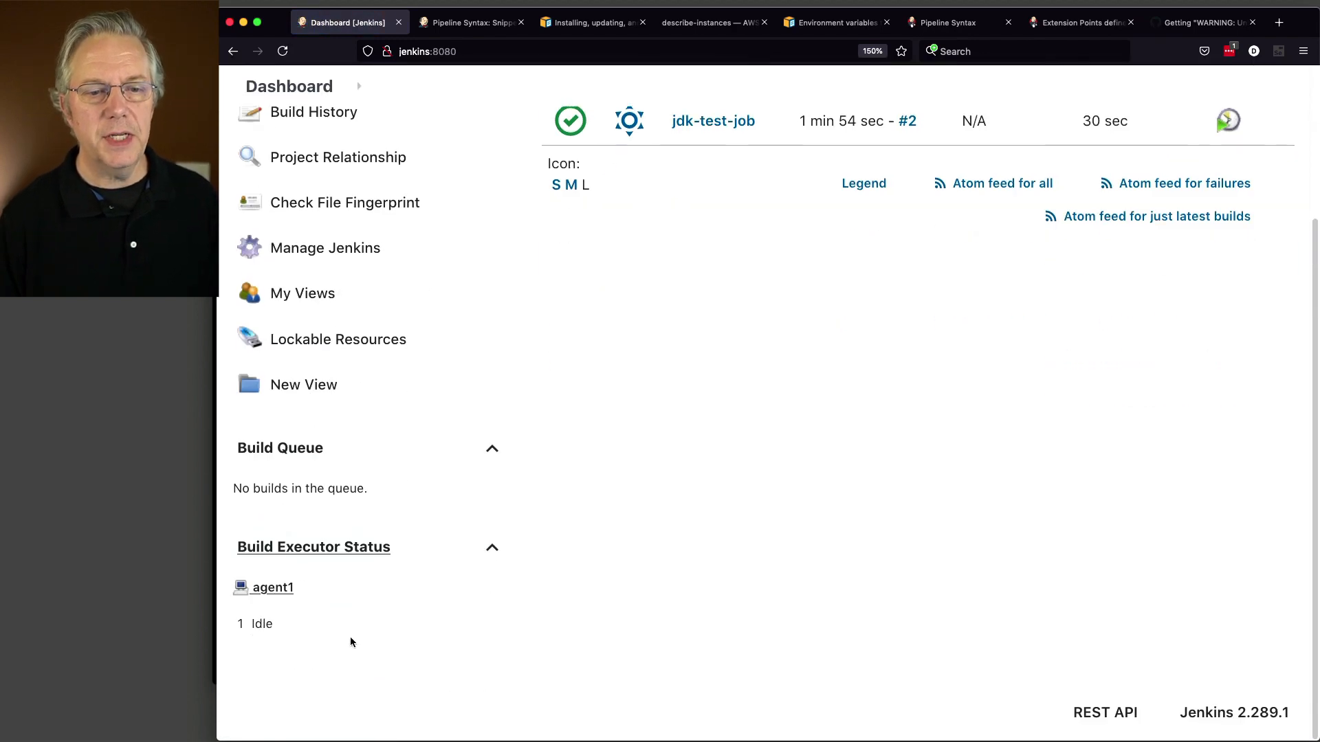
click(268, 595)
click(313, 351)
scroll(679, 557, down, 1)
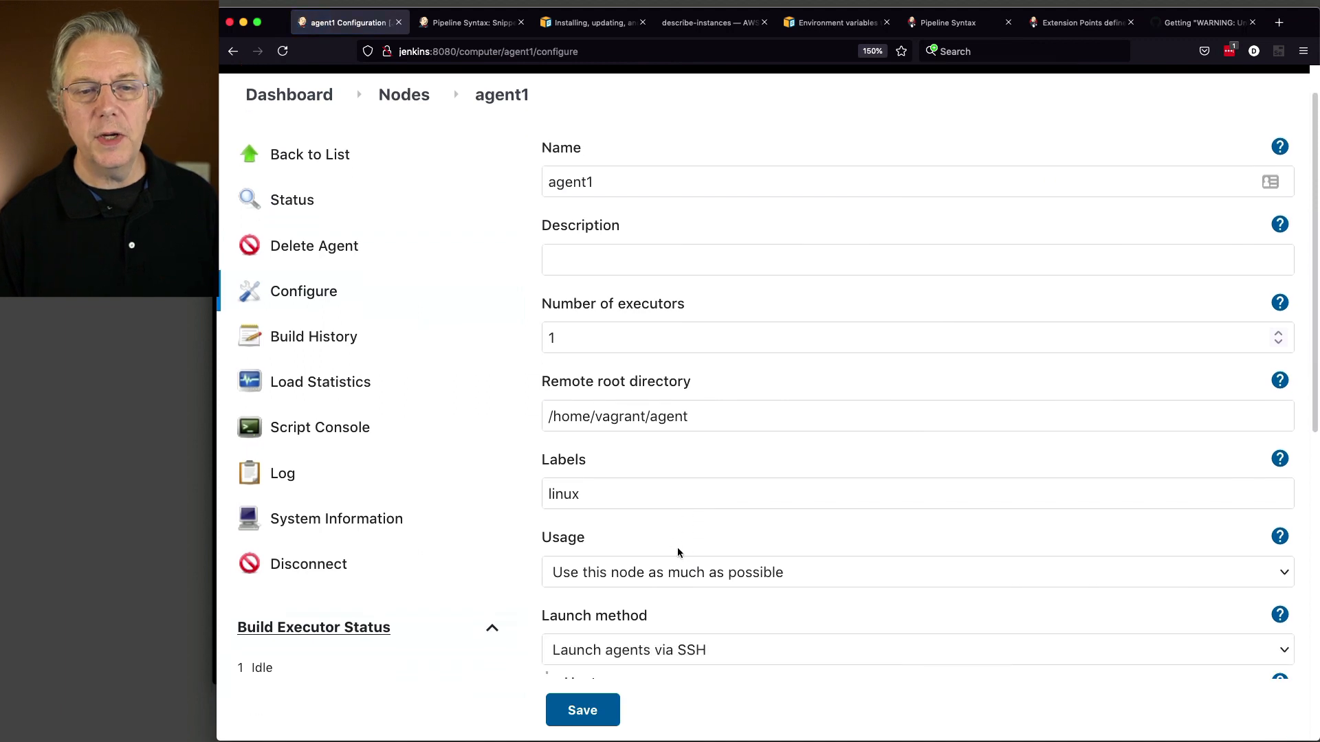
drag(712, 383, 704, 417)
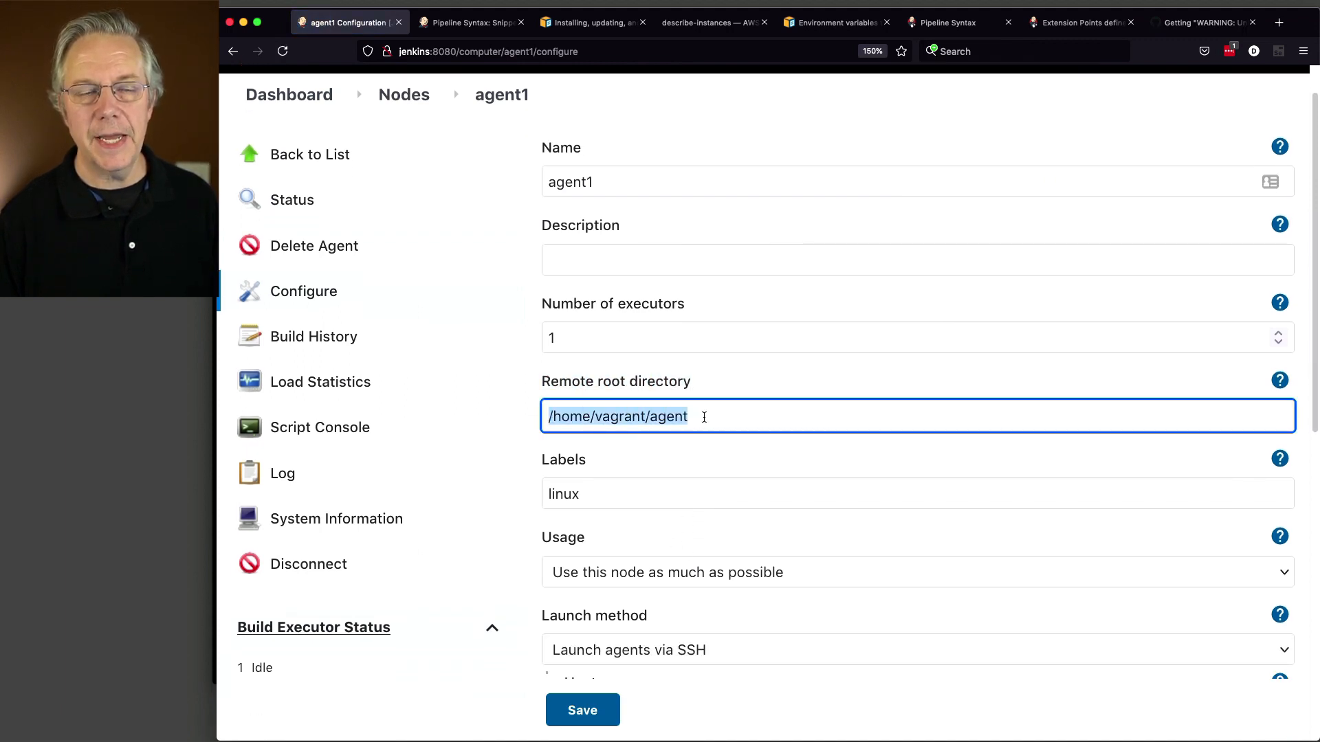
click(289, 94)
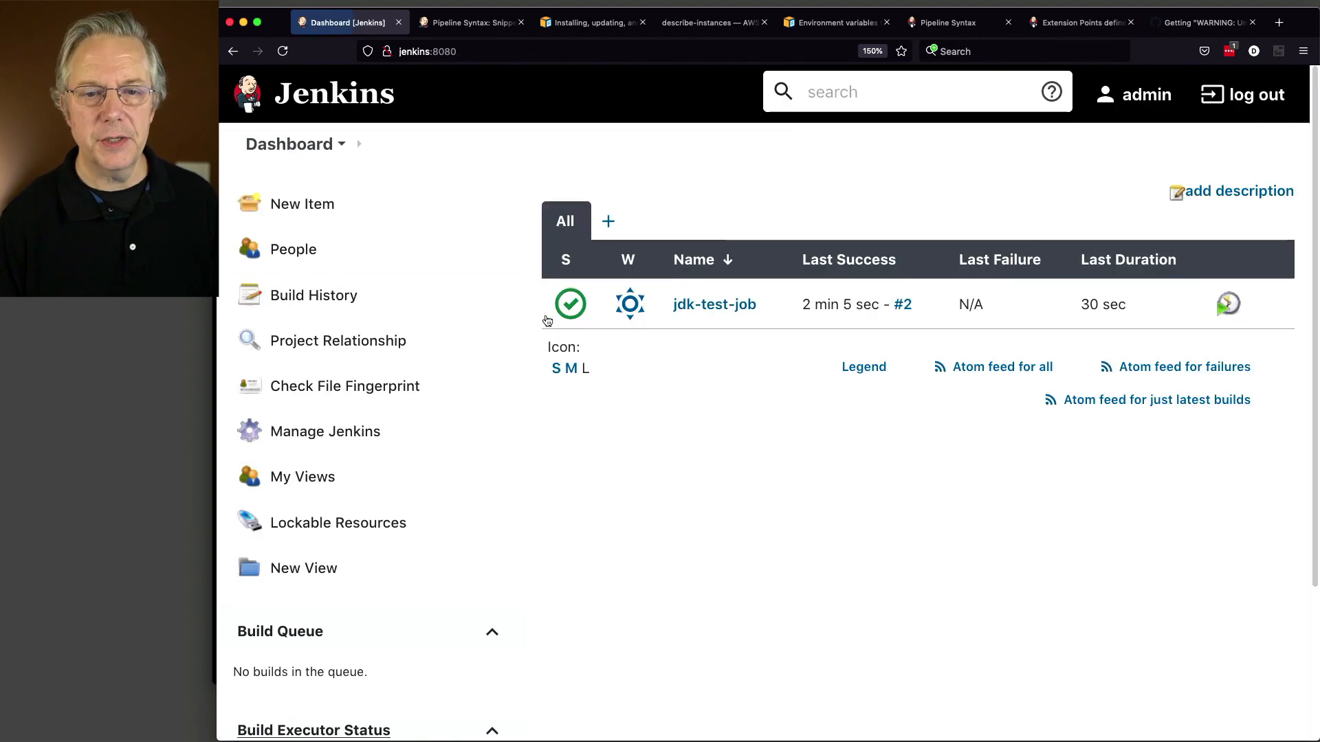
click(691, 305)
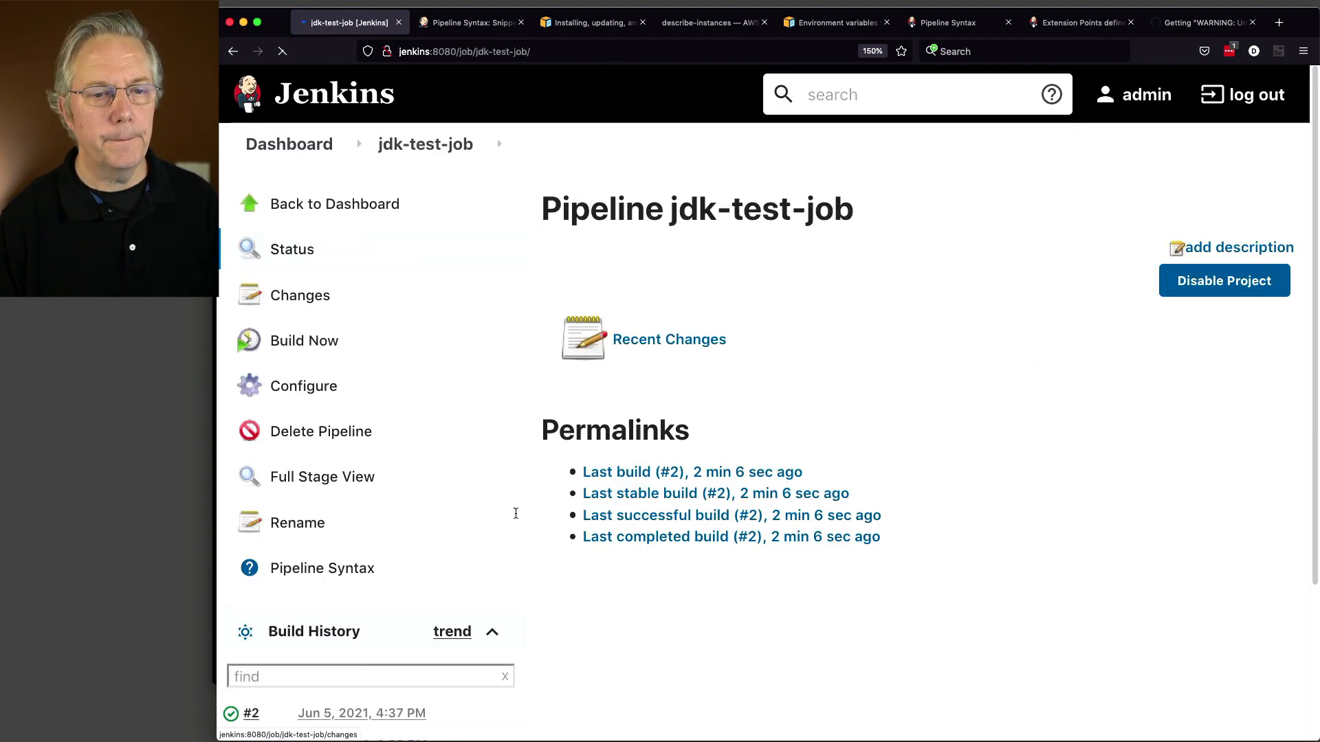
Step: Open build #2's console output and inspect the PATH entries: agent directory, oracle-7u80 bin, adoptopenjdk-11
click(231, 714)
scroll(773, 602, down, 10)
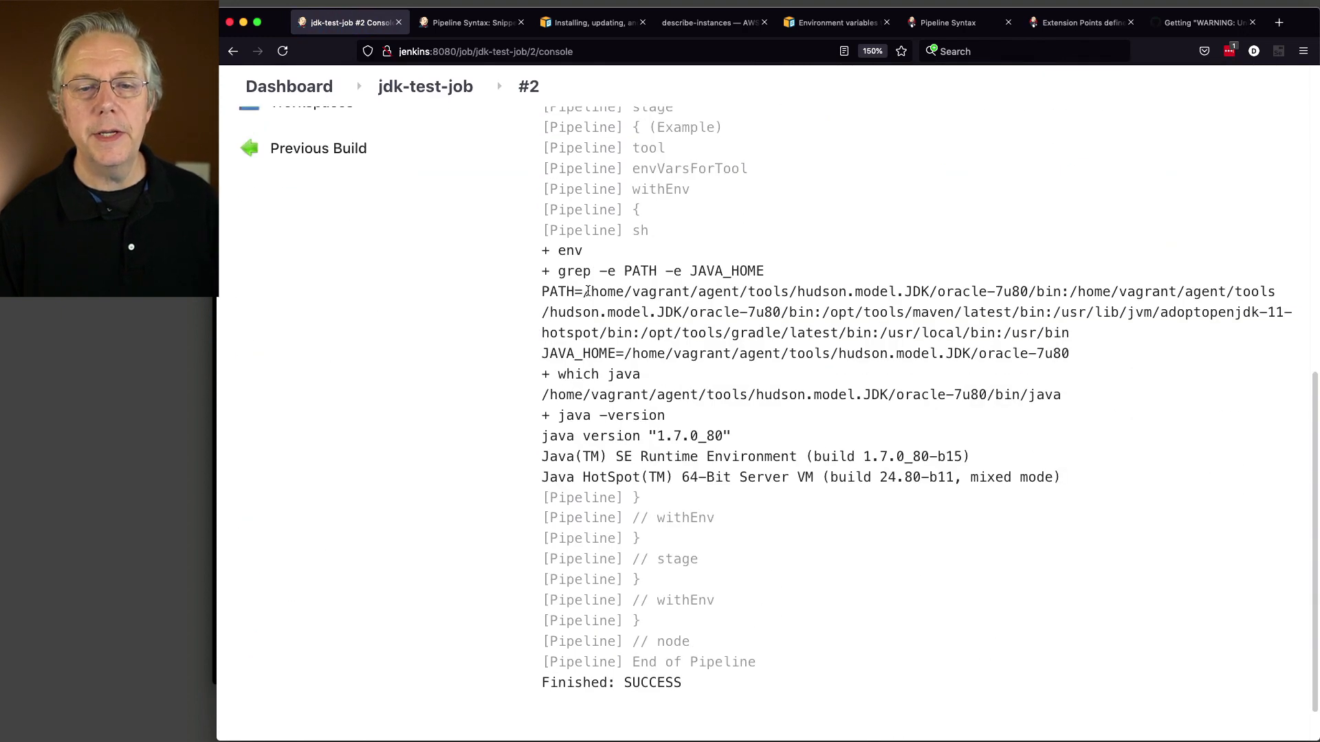
drag(583, 292, 1026, 291)
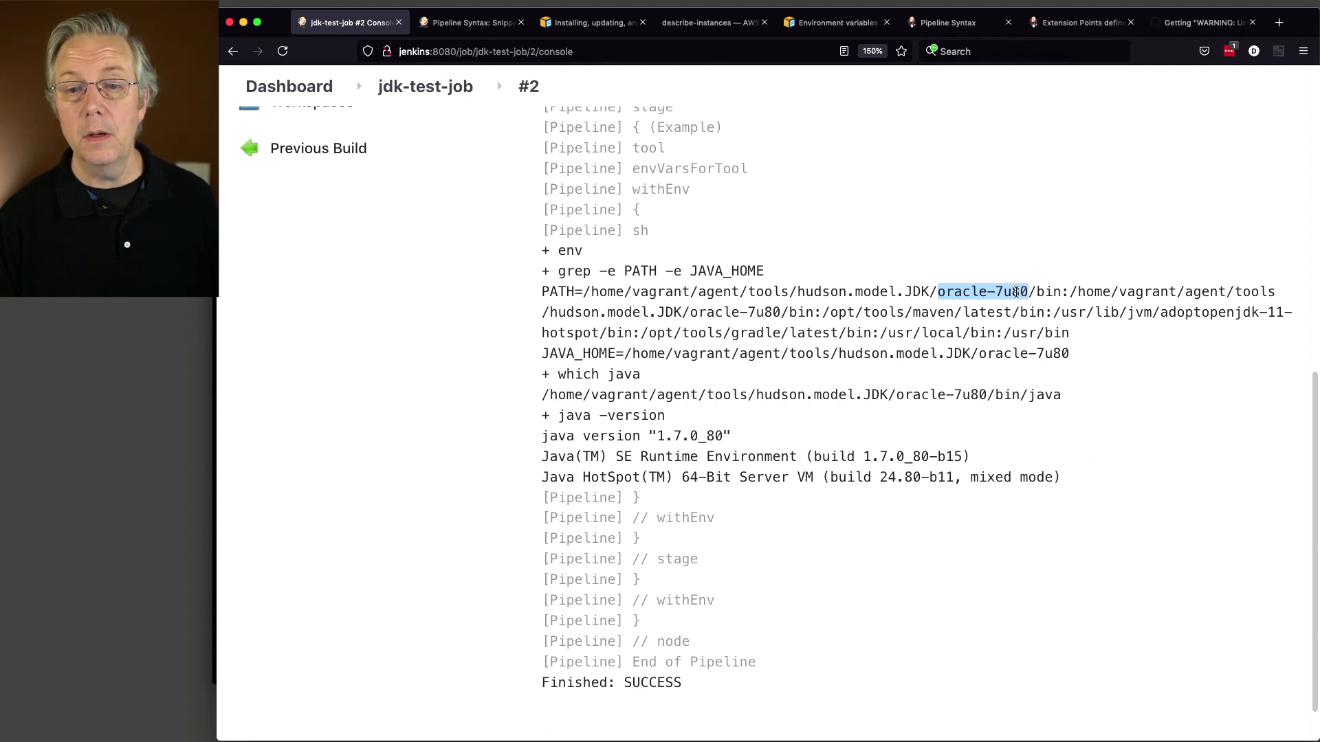
drag(1066, 293, 582, 293)
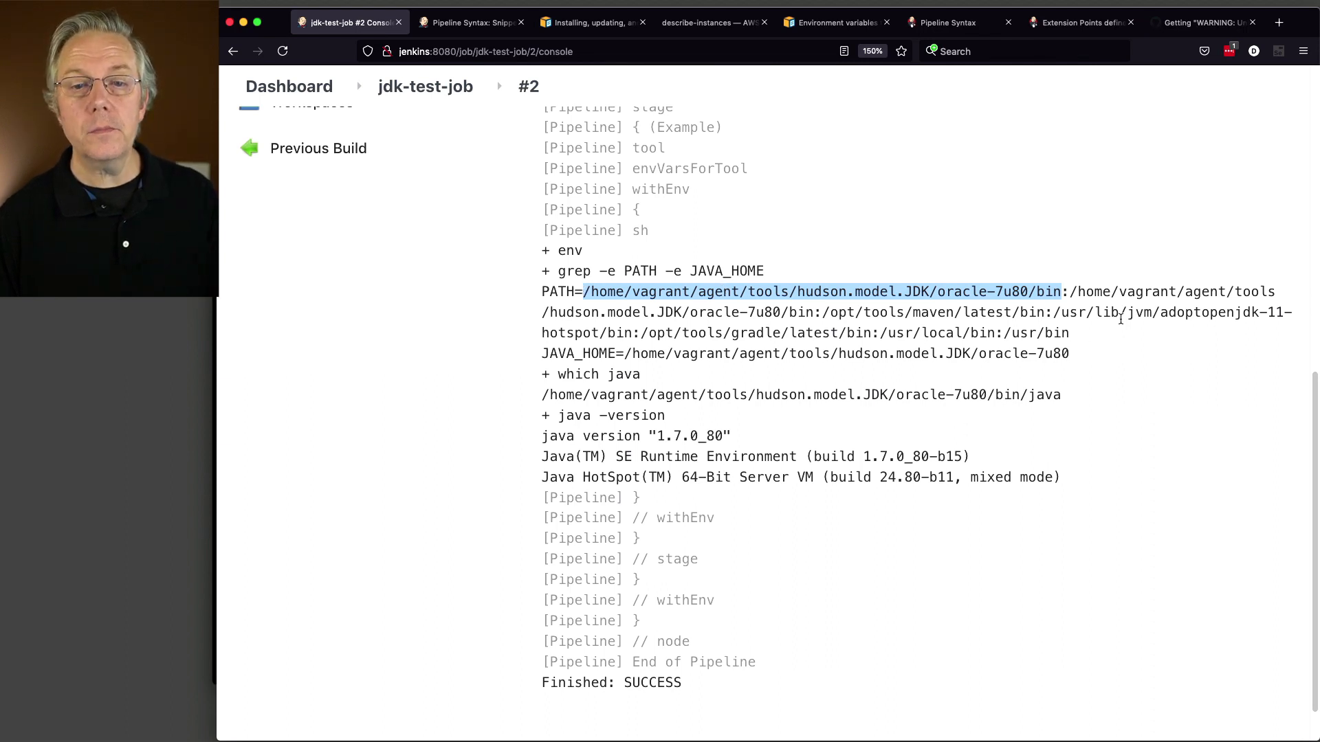
click(1114, 291)
drag(1070, 292, 813, 317)
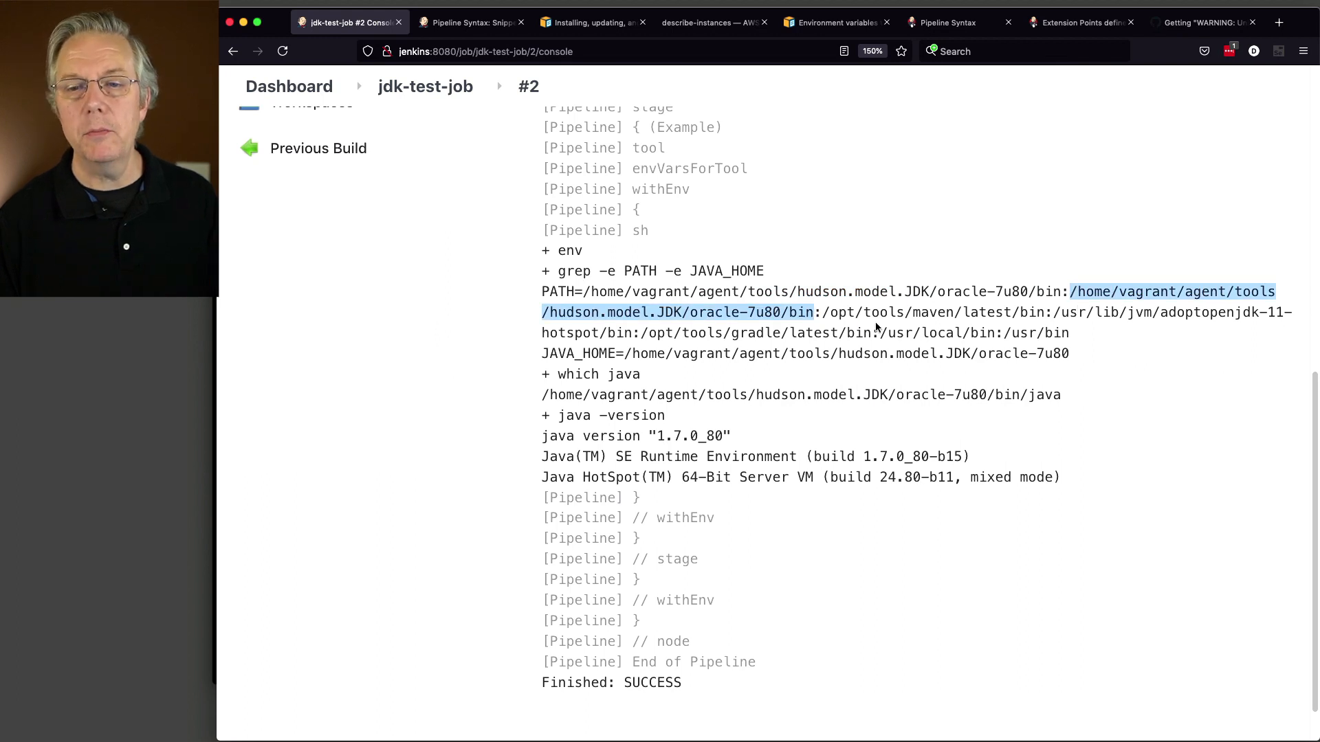
click(1081, 318)
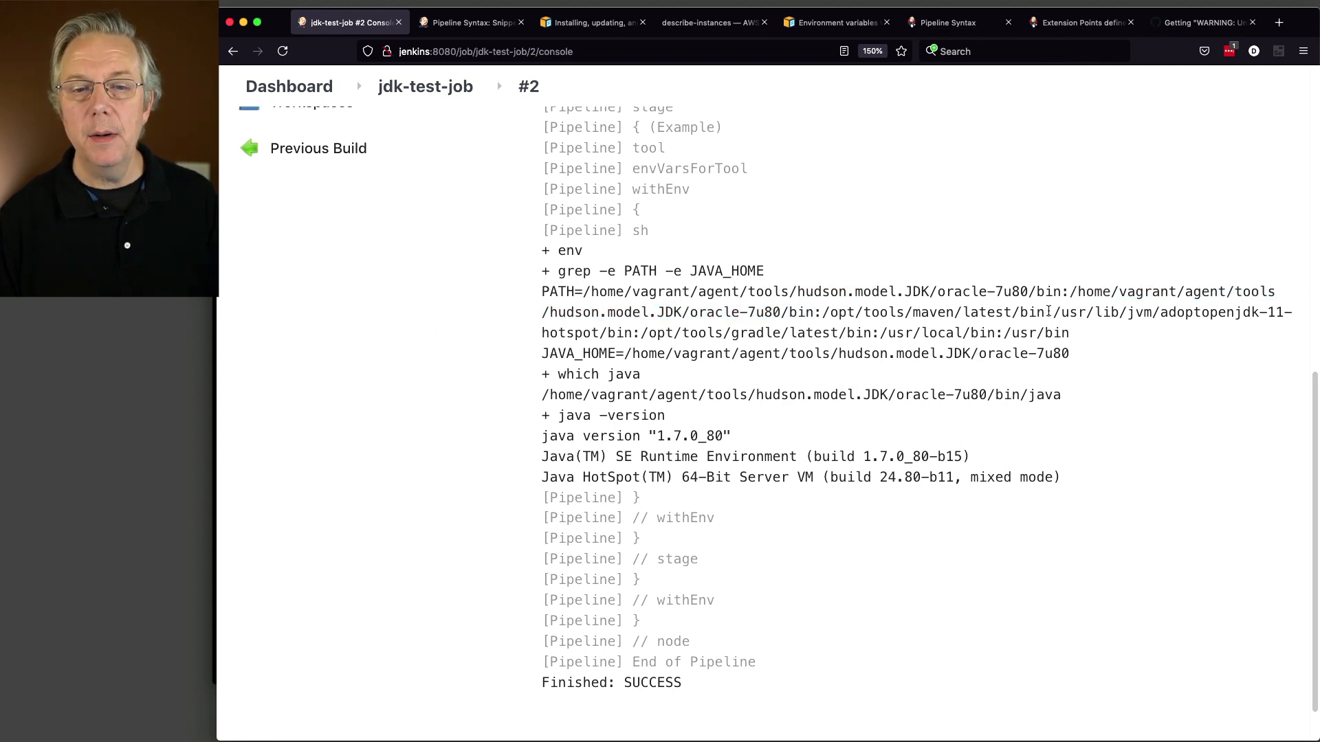
drag(1053, 313, 632, 333)
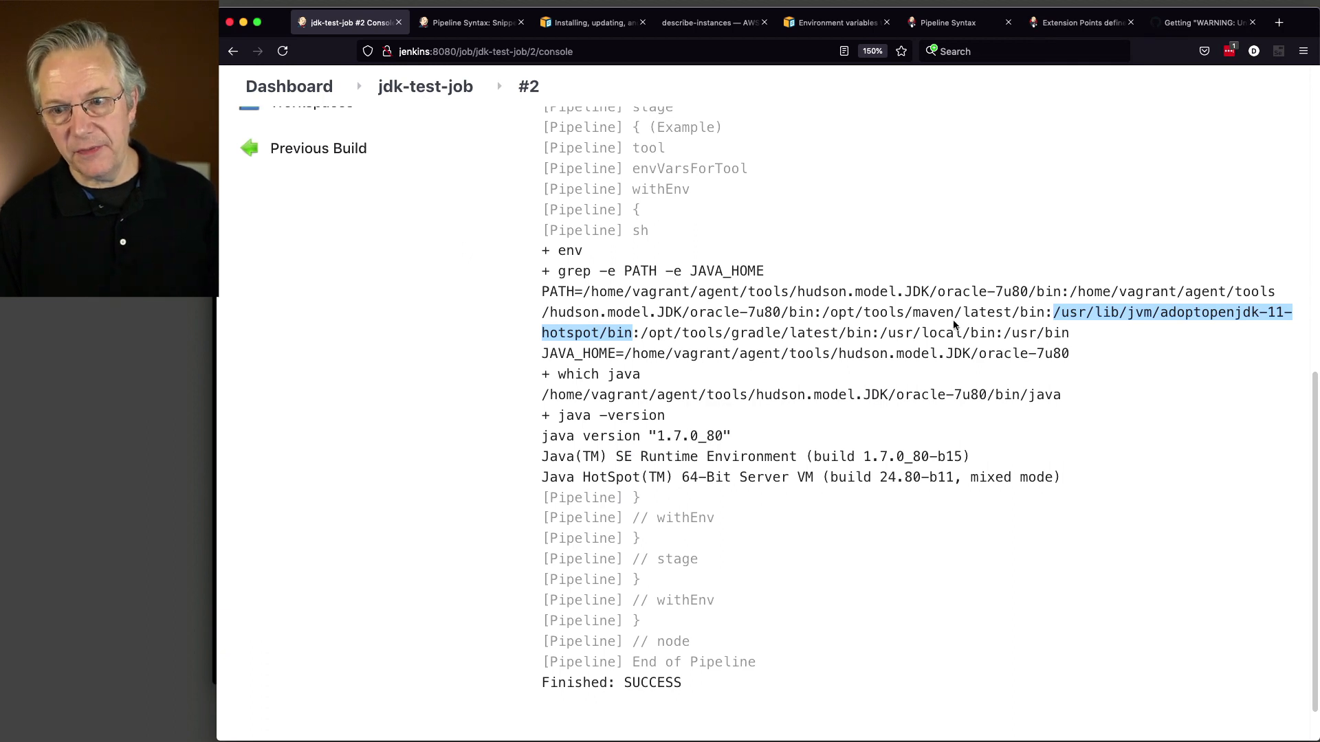
drag(583, 291, 1064, 293)
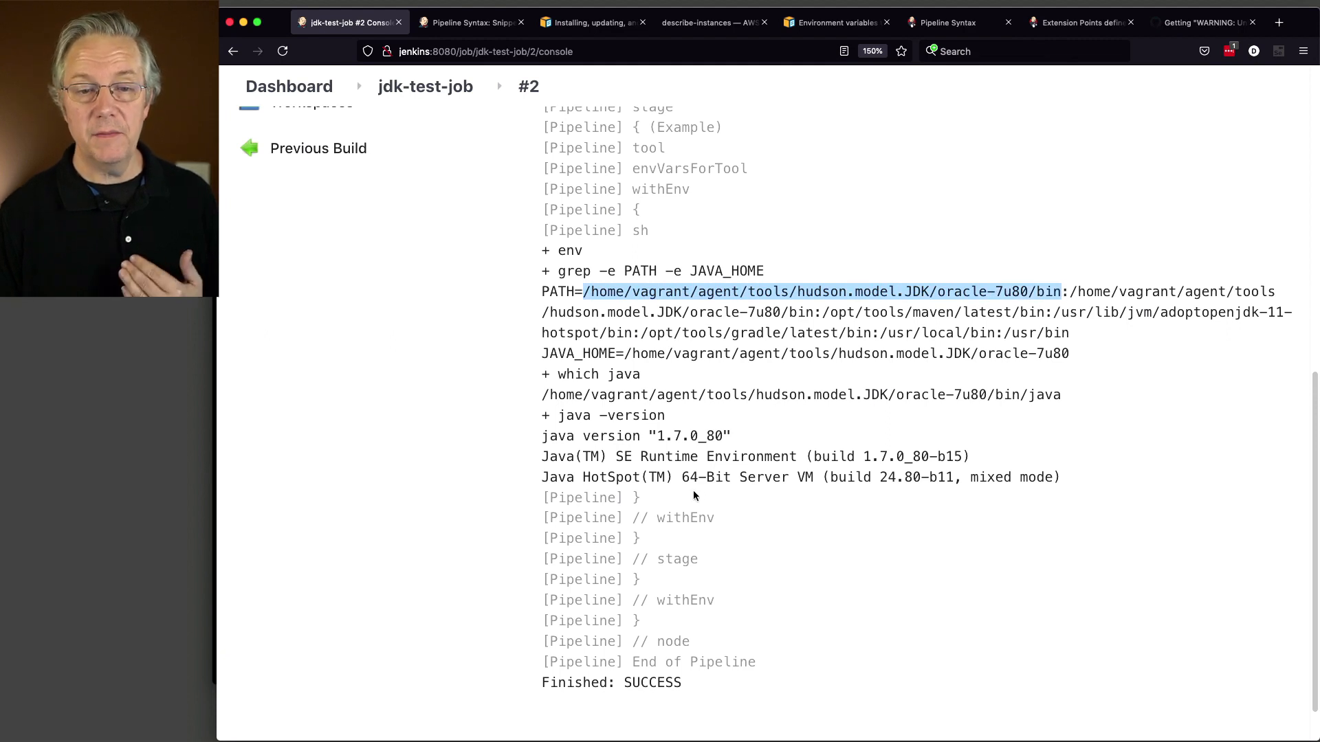
Step: Check the path reported by which java and the java version 1.7.0_80, then scroll back up
drag(543, 396, 1081, 397)
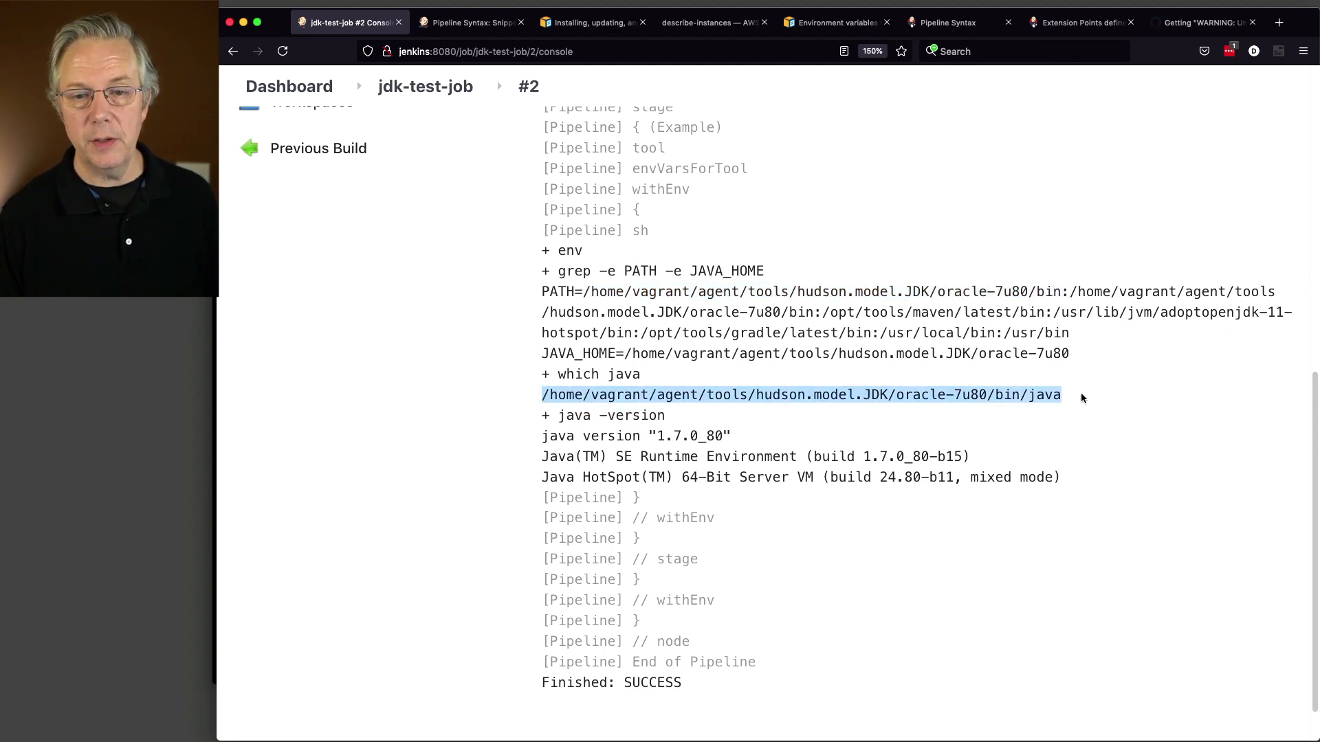
click(610, 448)
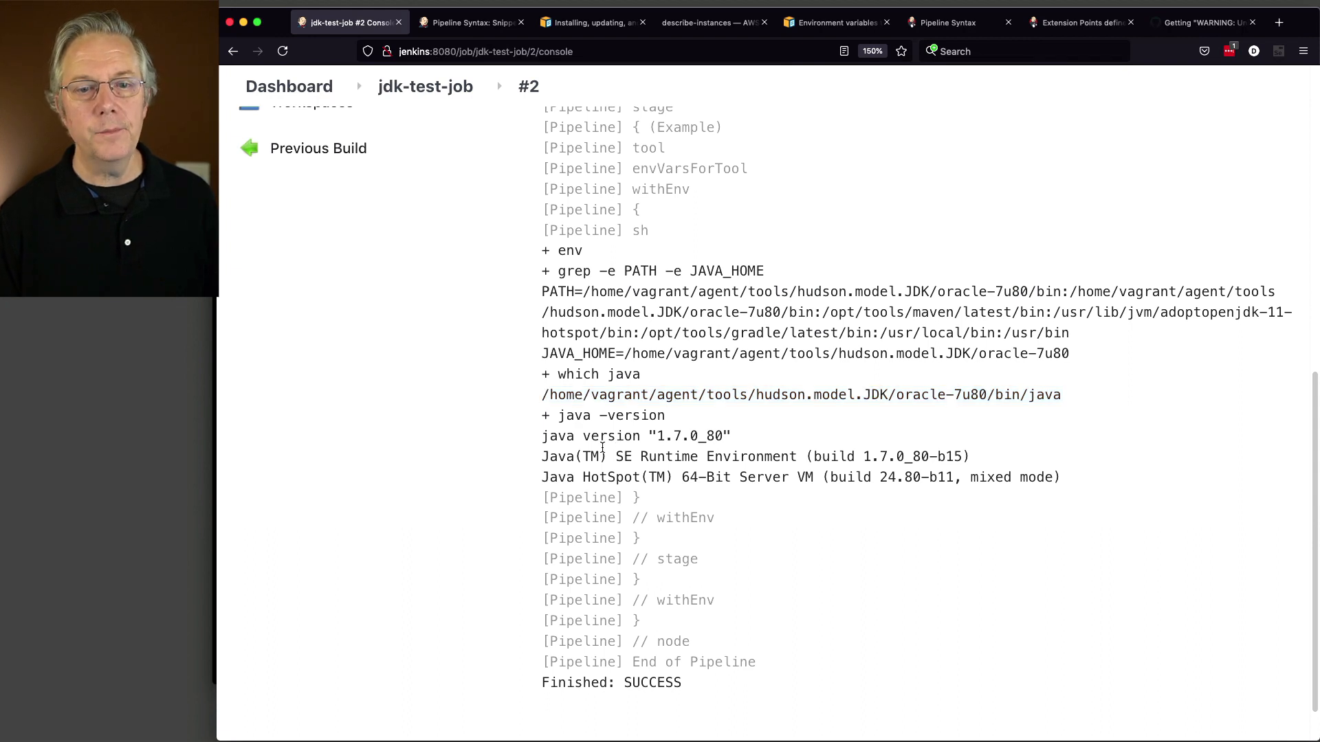
drag(707, 437, 733, 437)
click(754, 441)
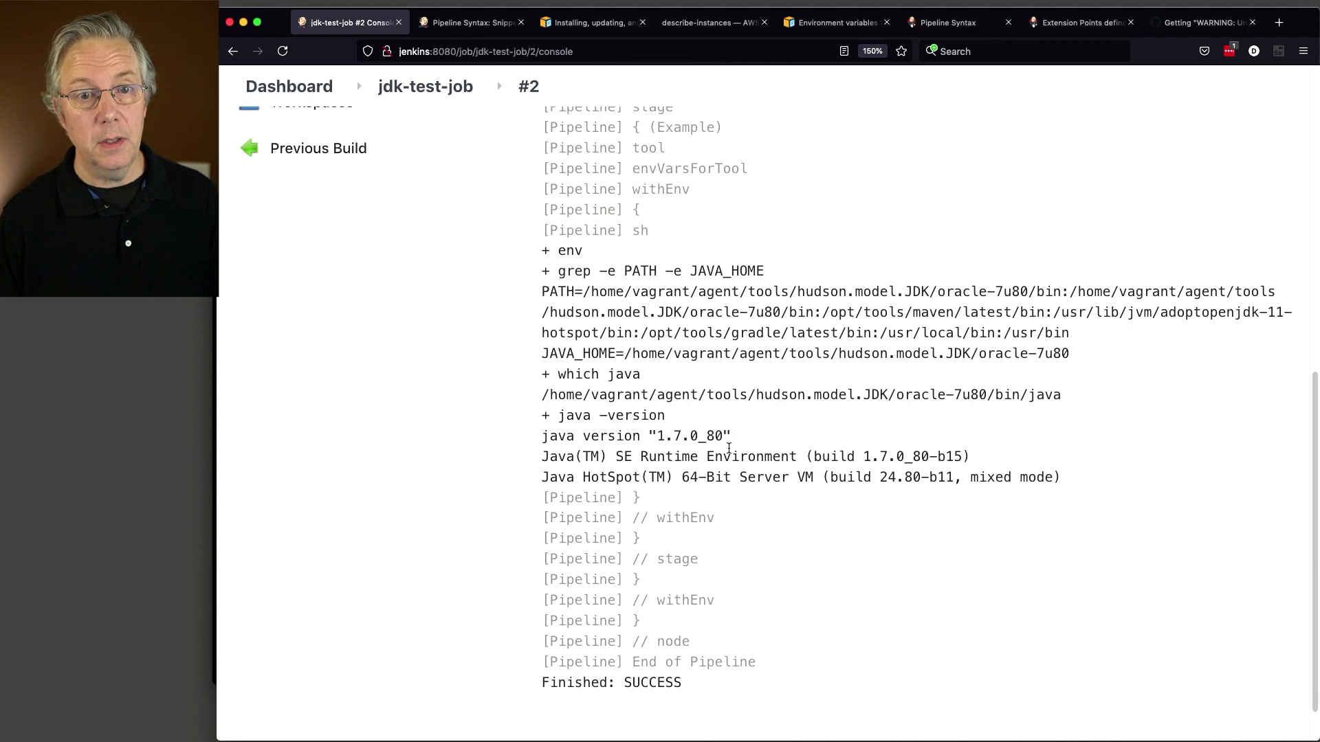
scroll(729, 448, up, 10)
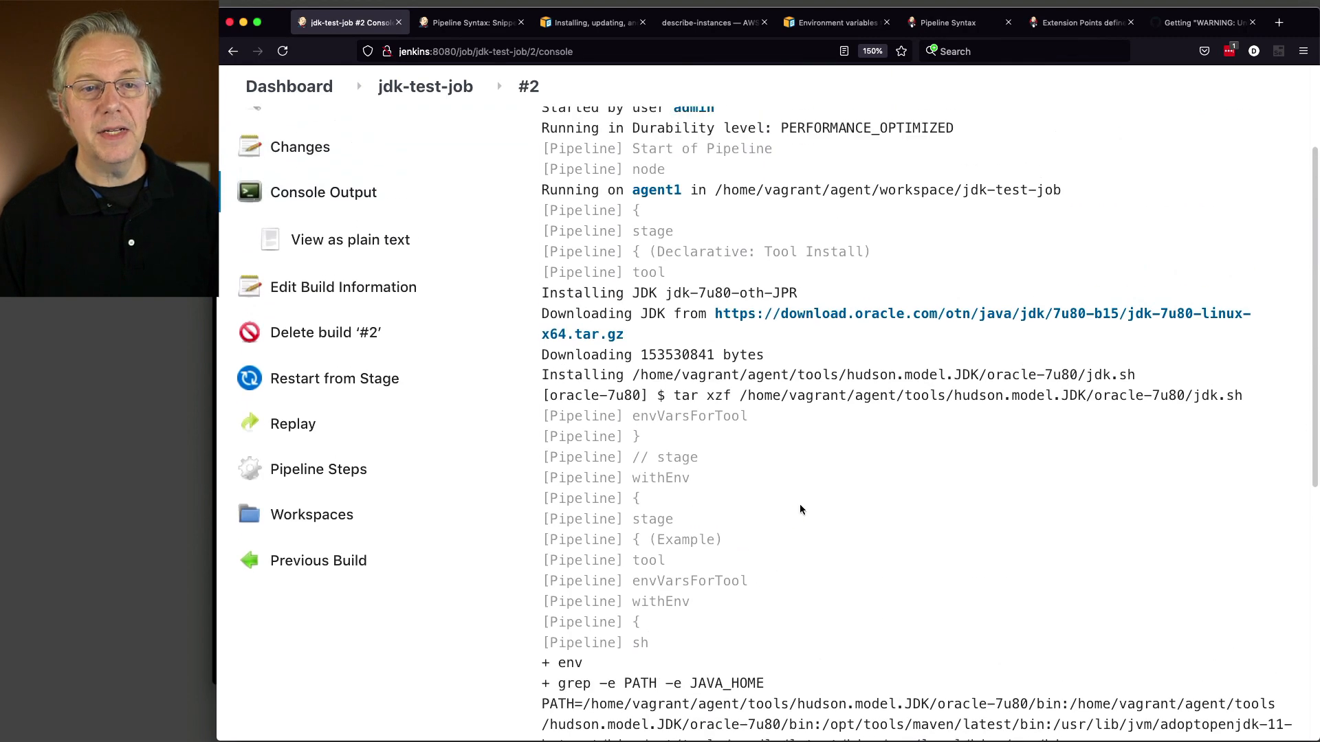
scroll(799, 509, up, 3)
Step: Open the jdk-test-job configuration and cut the tools block from pipeline level
click(450, 144)
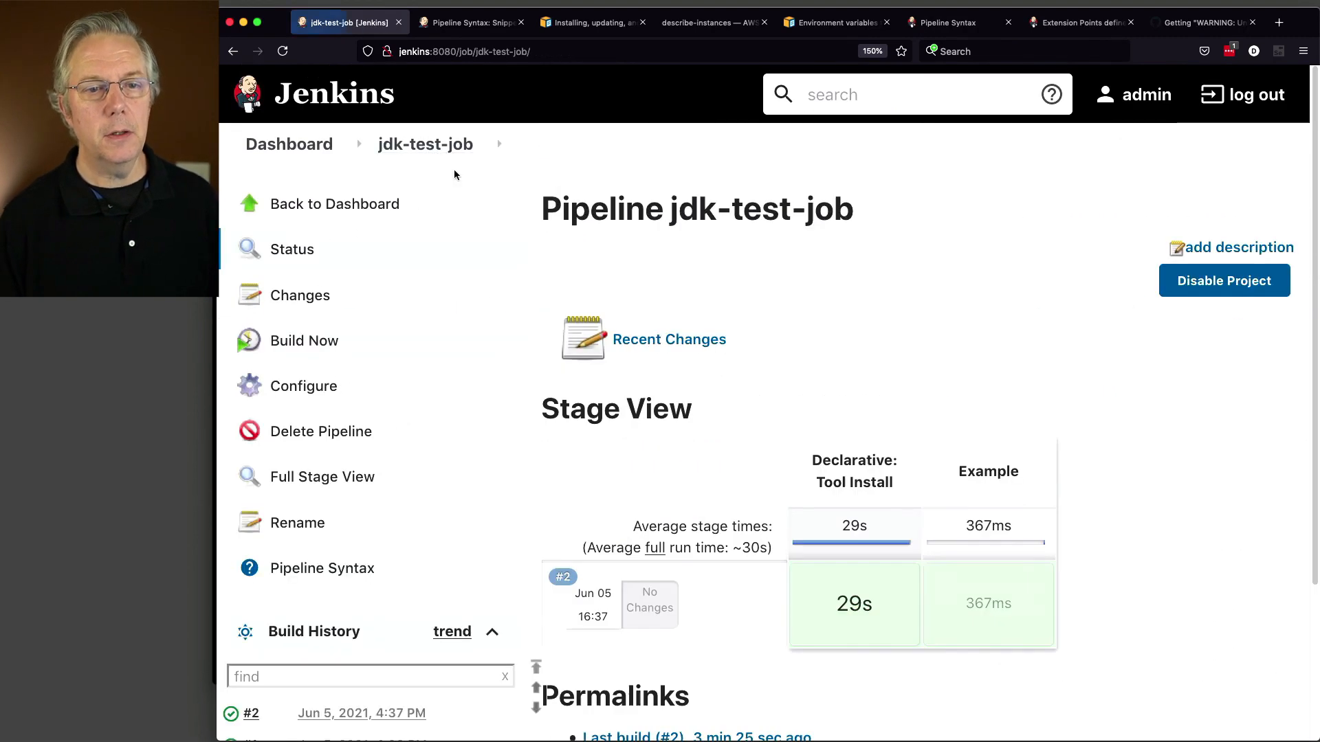
click(306, 385)
scroll(713, 488, down, 5)
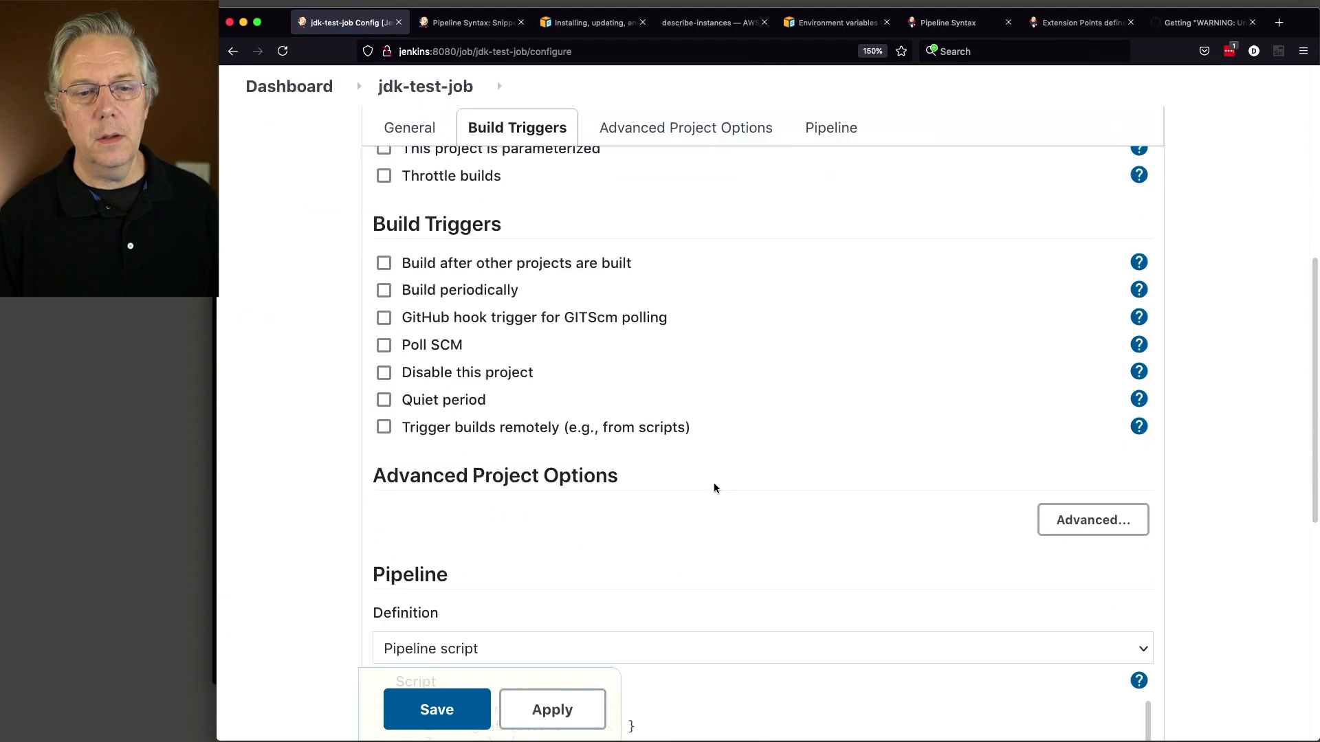
scroll(714, 481, down, 7)
scroll(733, 506, up, 2)
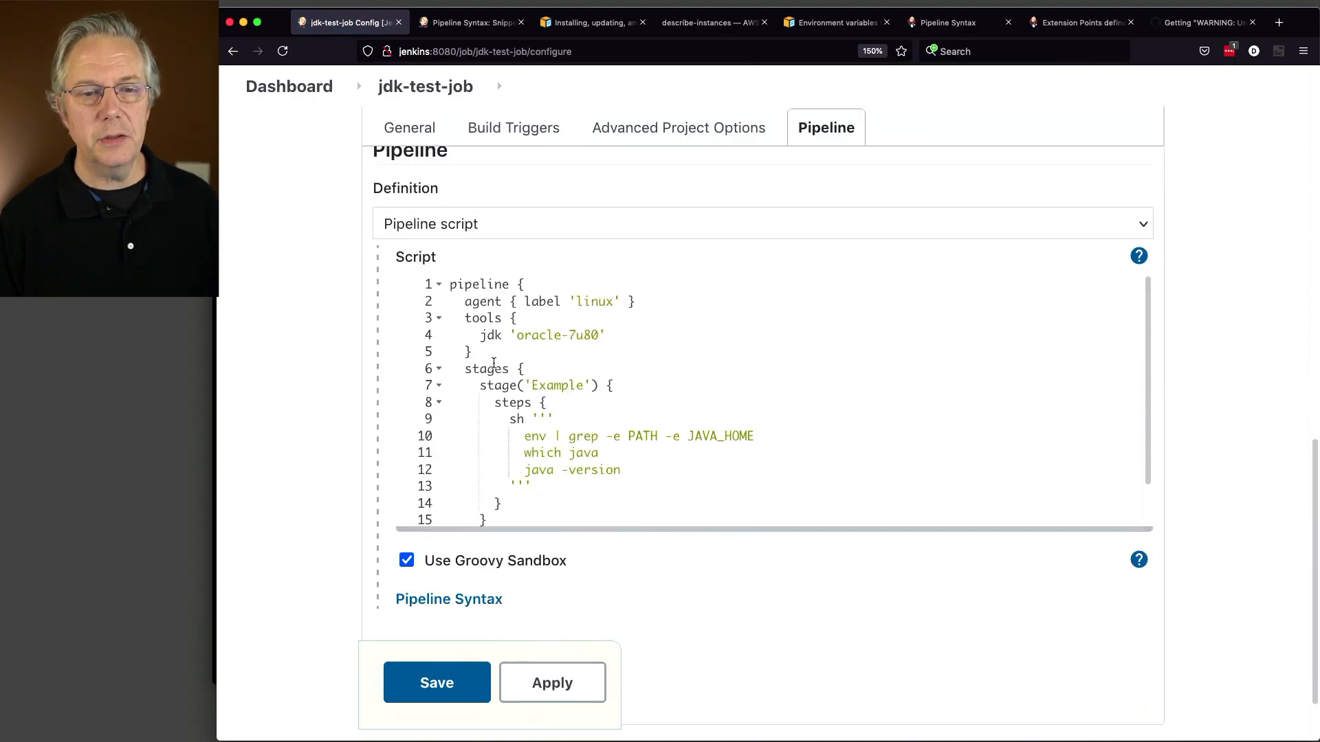
drag(484, 354, 415, 315)
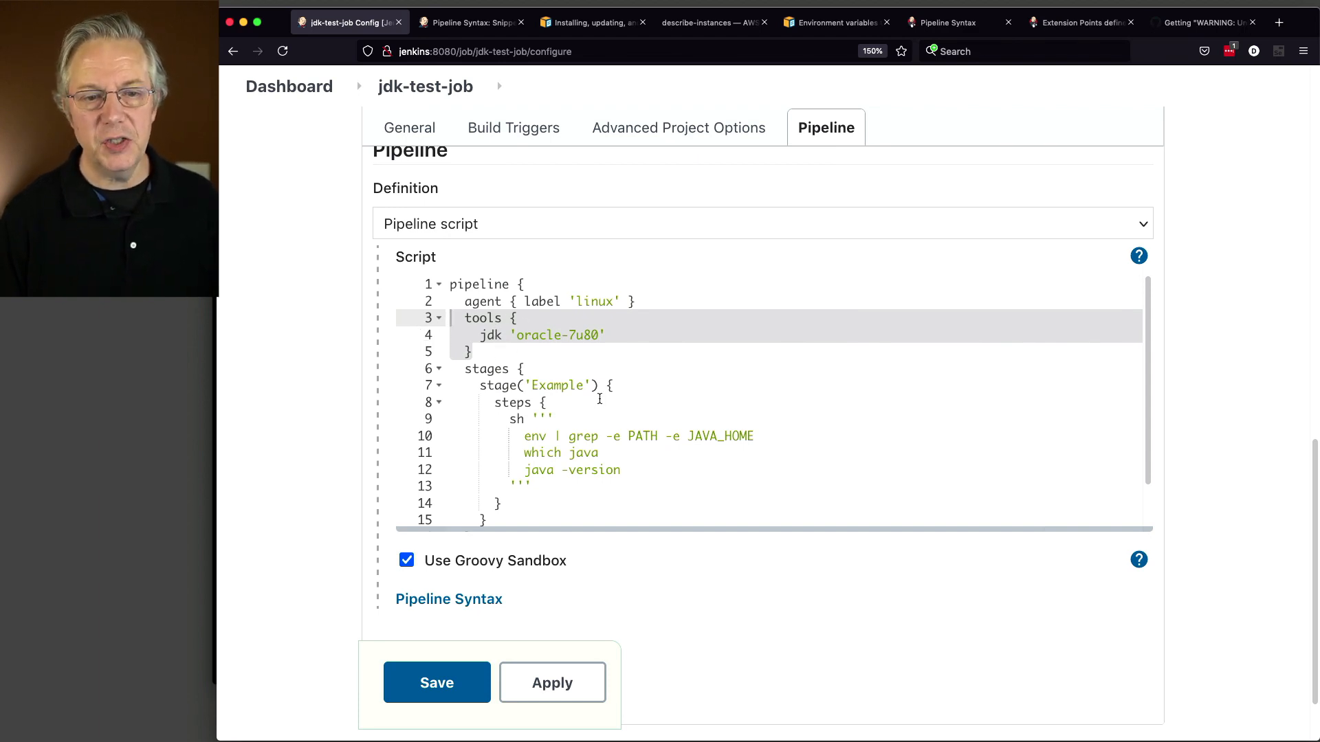
drag(495, 358, 413, 318)
key(ctrl+c)
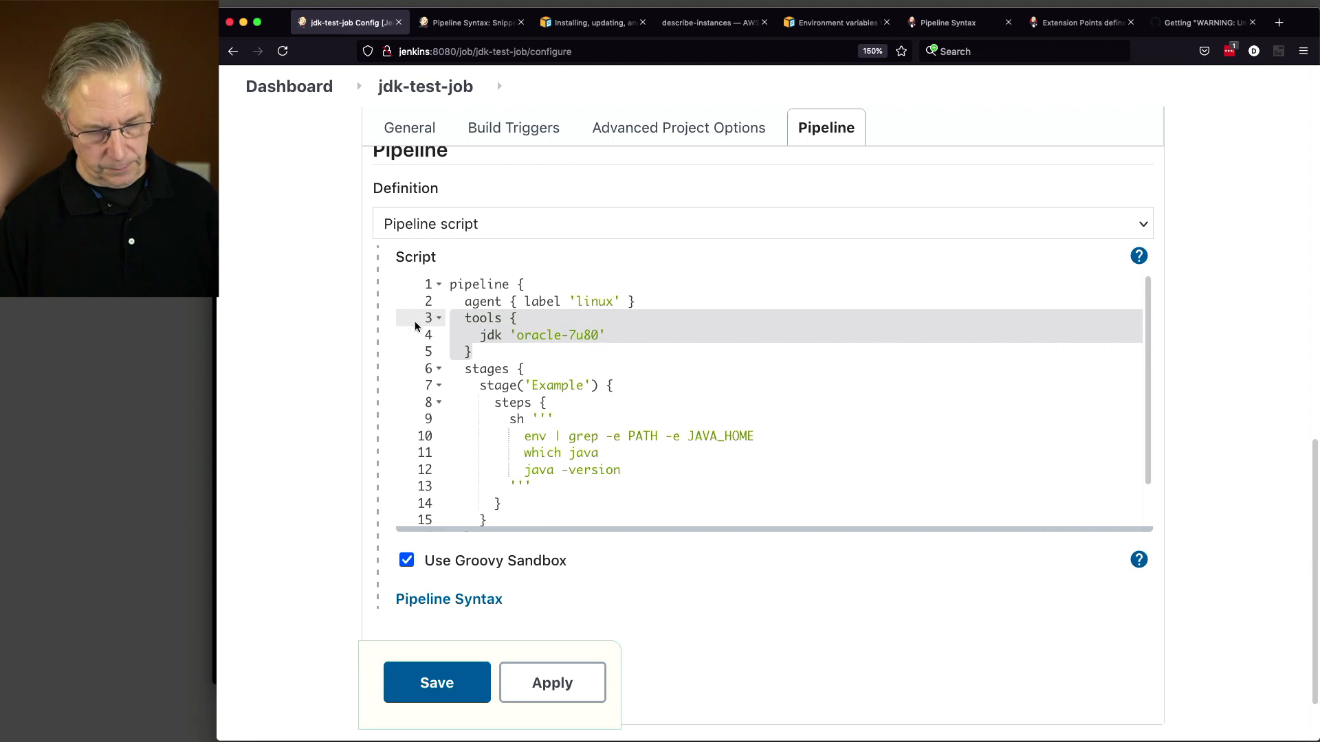
key(BackSpace)
Step: Paste the tools block inside the Example stage and reformat the steps line and indentation
click(639, 346)
key(Down)
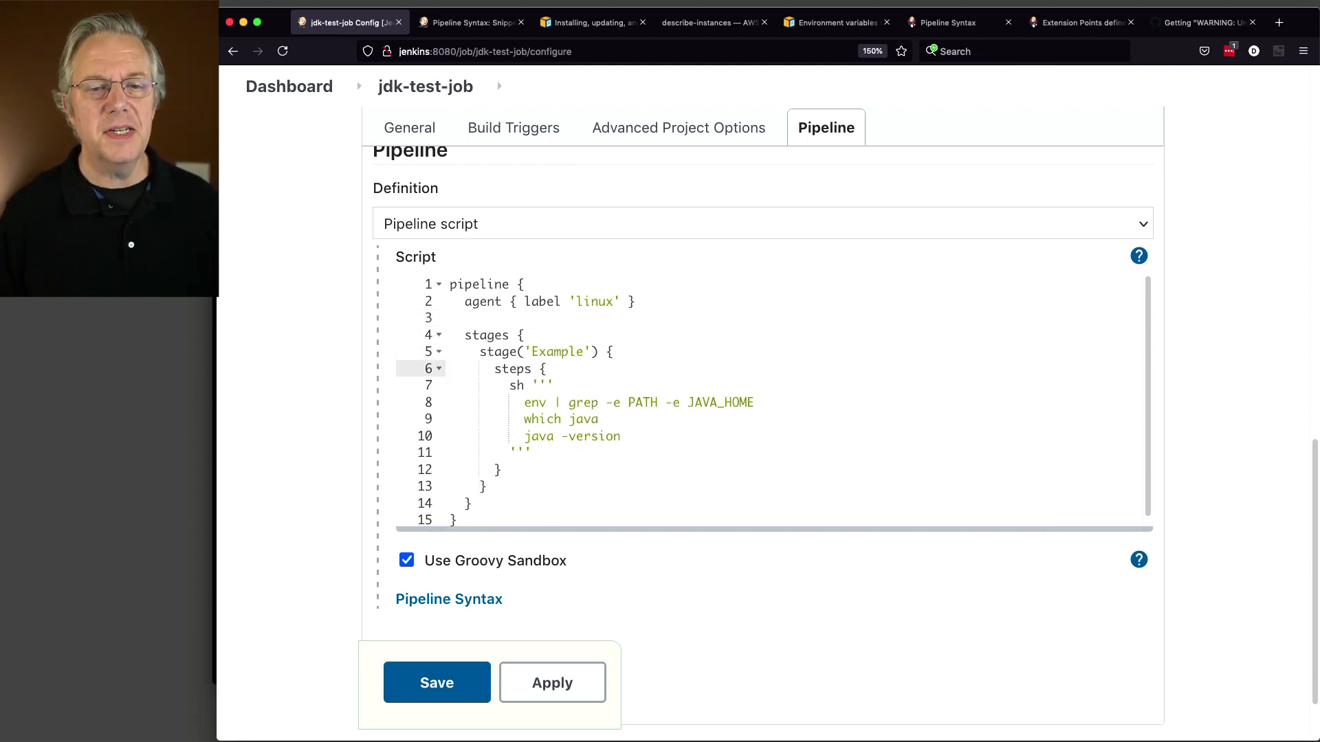
key(ctrl+v)
key(Up)
key(Up)
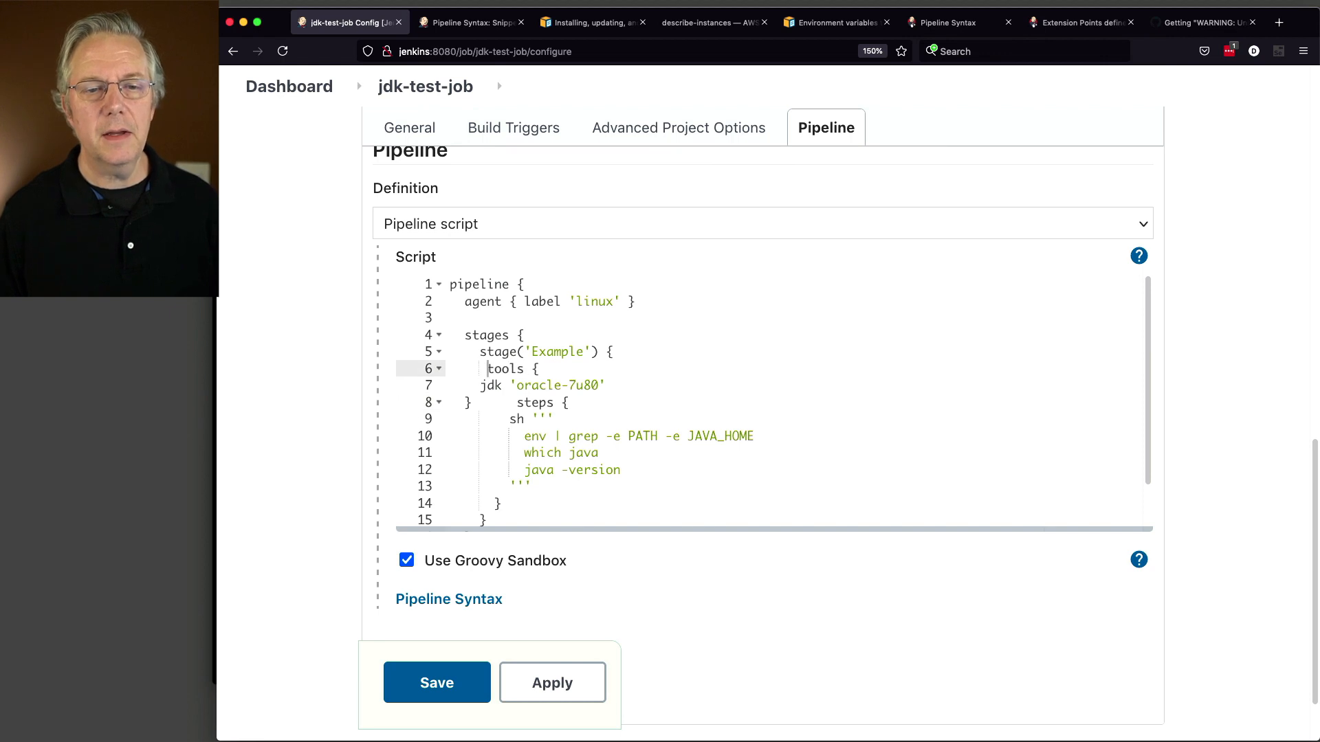
key(Down)
key(Down)
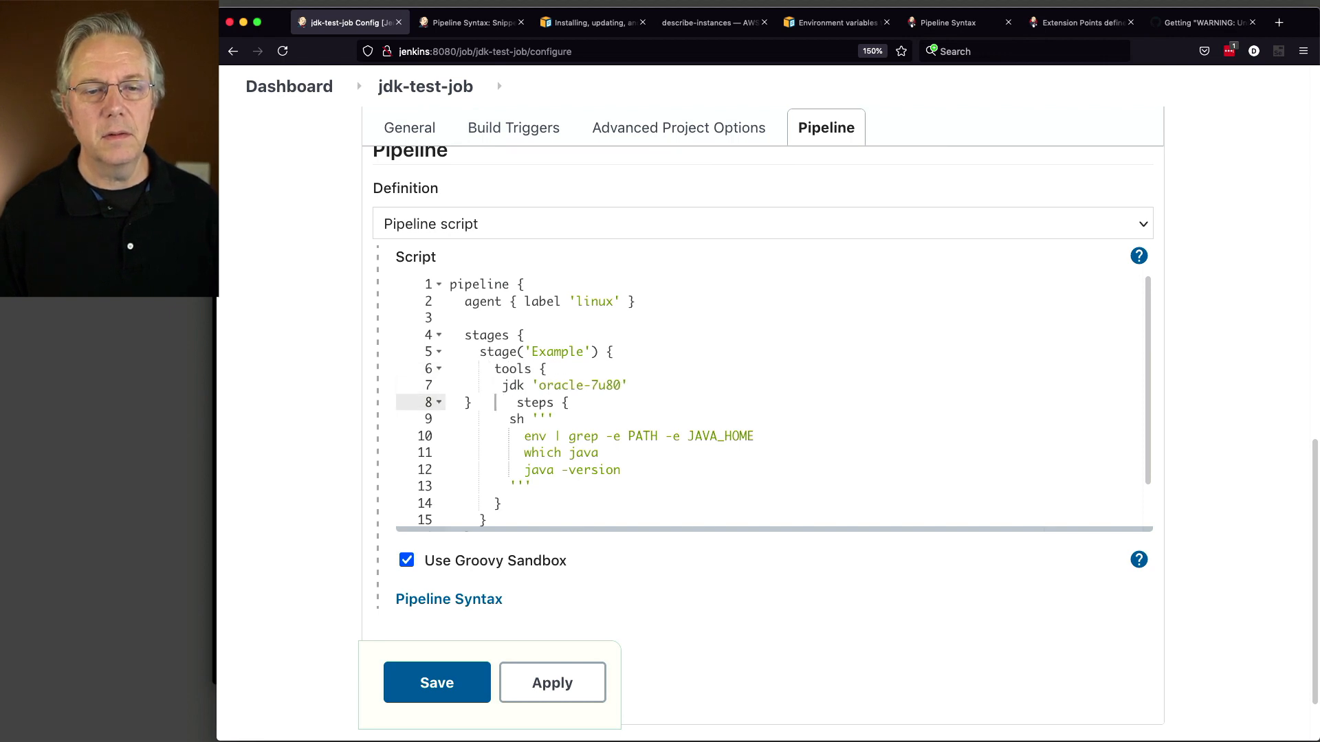
key(Return)
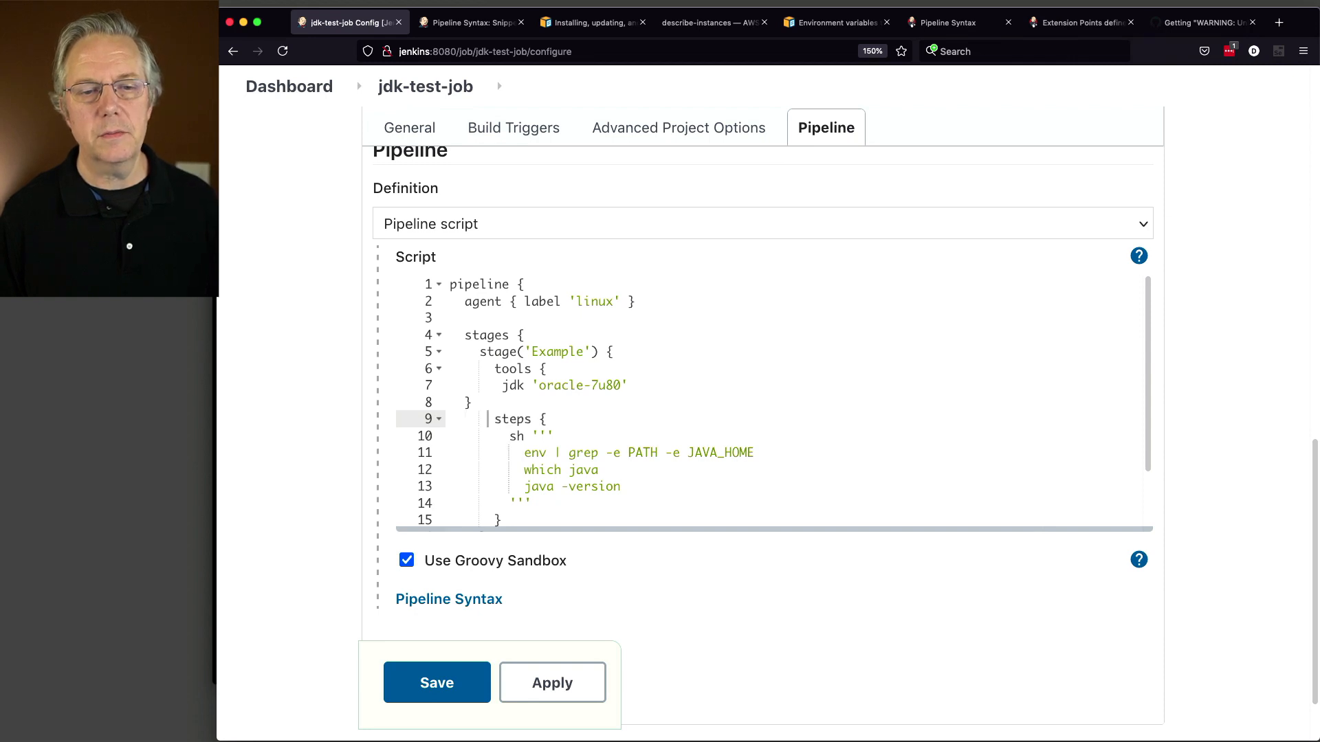
key(Up)
key(Left)
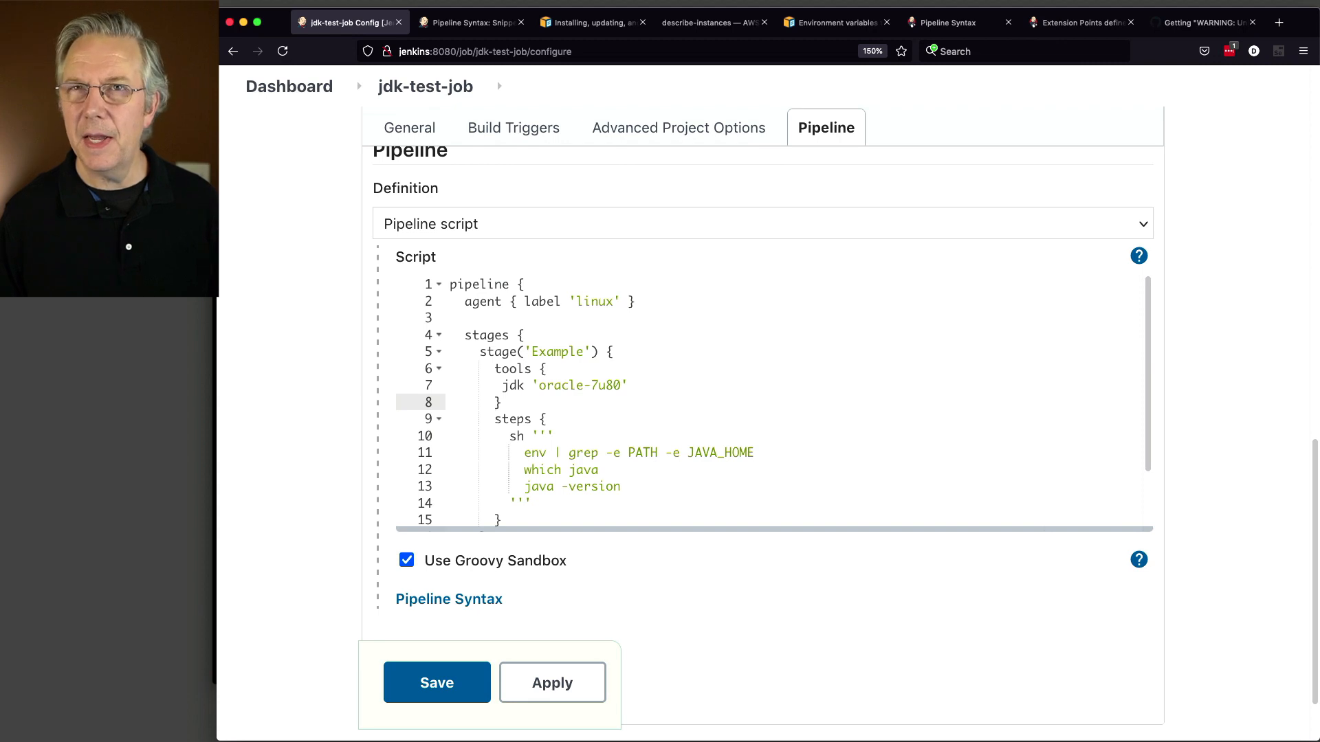
Step: Move the tools block back above stages, unindent the jdk 'oracle-7u80' lines, and remove the blank line
key(Up)
key(Up)
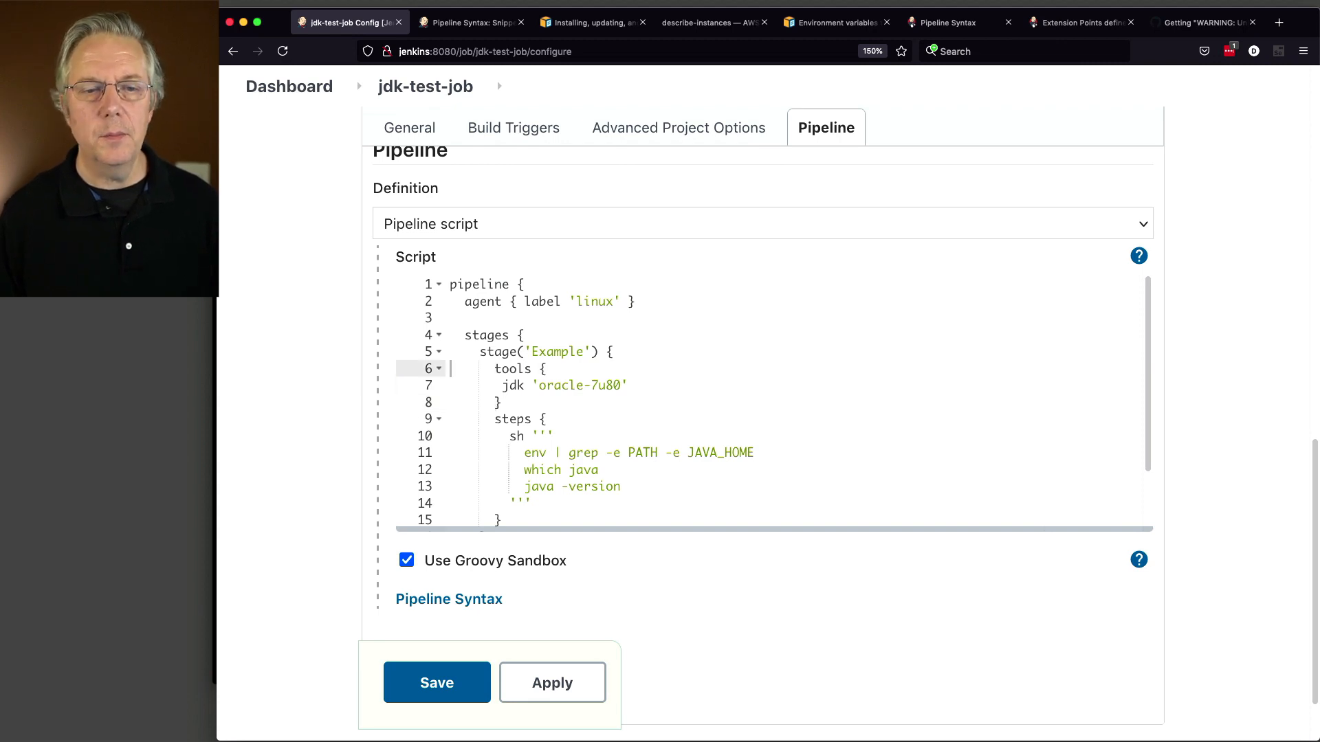
key(Home)
key(shift+Down)
key(shift+Down)
key(shift+Down)
key(super+x)
key(Up)
key(Up)
key(Up)
key(super+v)
key(Up)
key(Up)
key(Up)
key(shift+Tab)
key(Delete)
key(Delete)
key(Delete)
key(Delete)
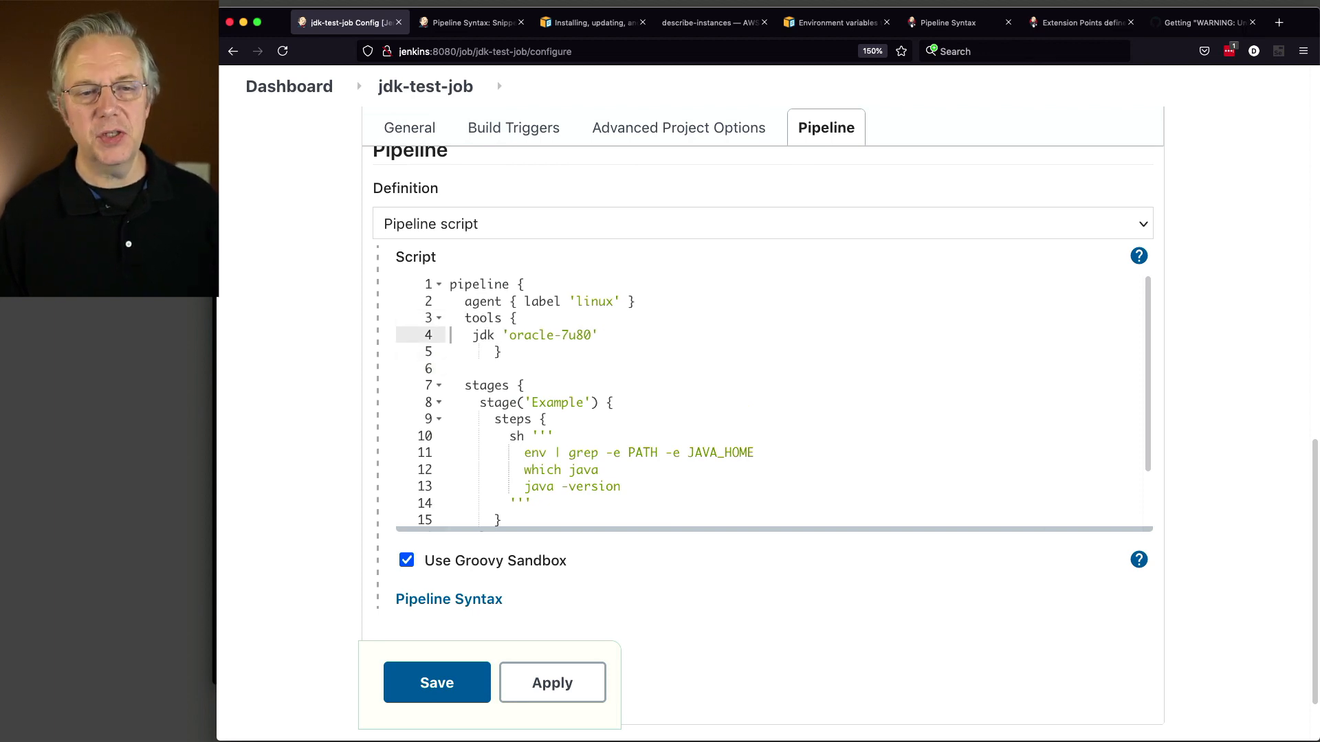
key(Down)
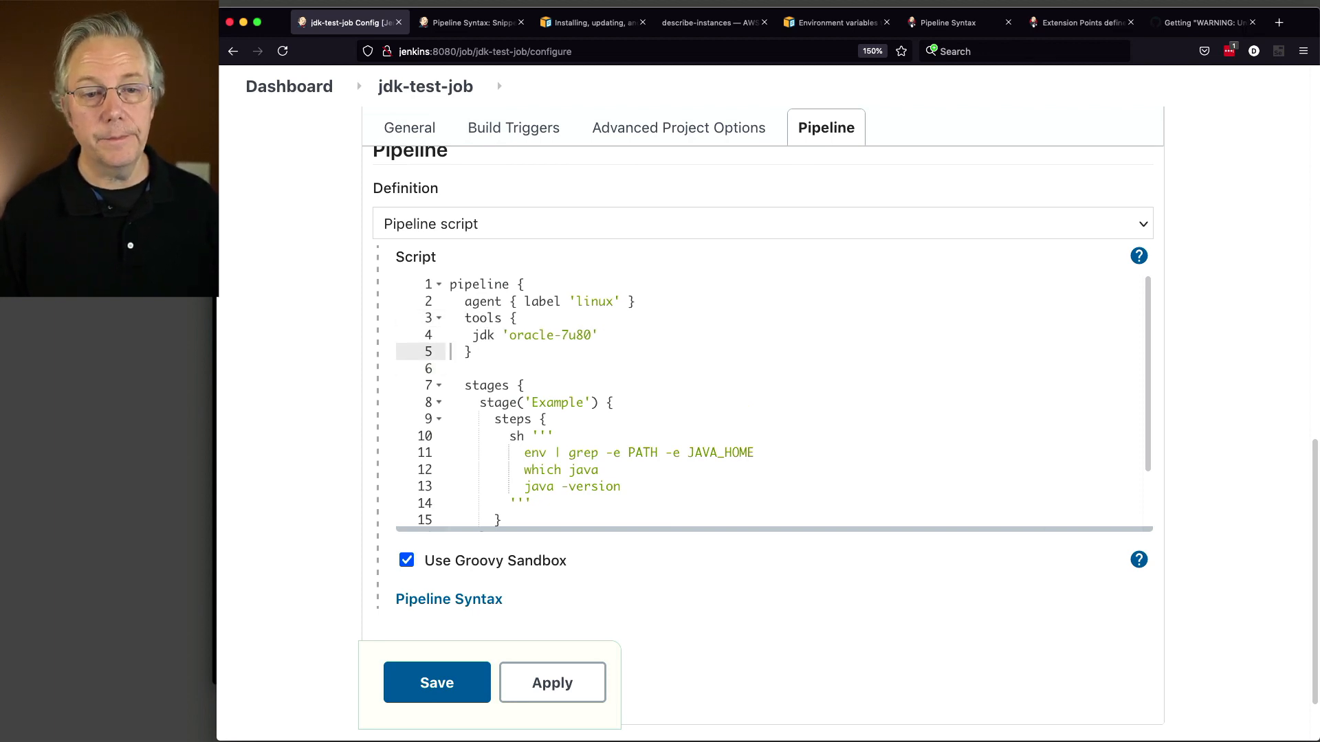
key(Down)
key(Delete)
key(Down)
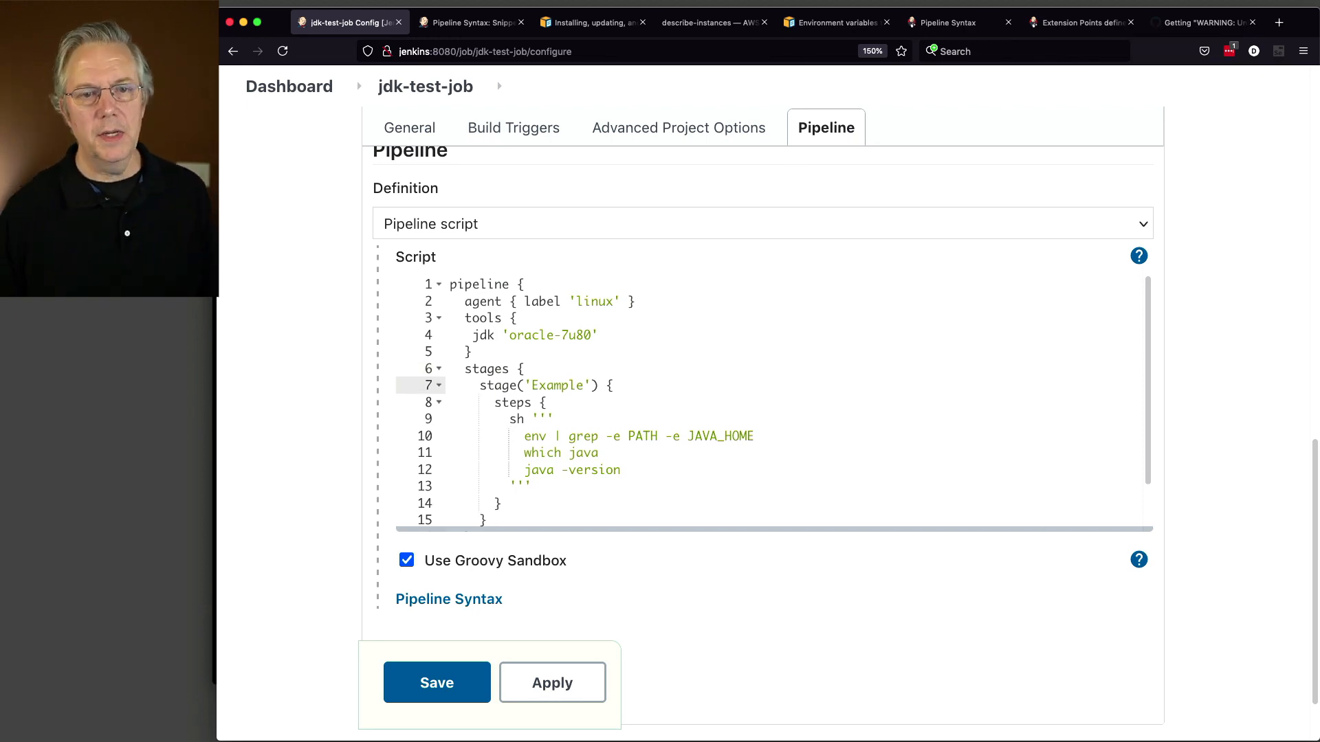
Step: Save the pipeline, run build #3 and highlight its reported Java version 1.7.0_80
click(453, 684)
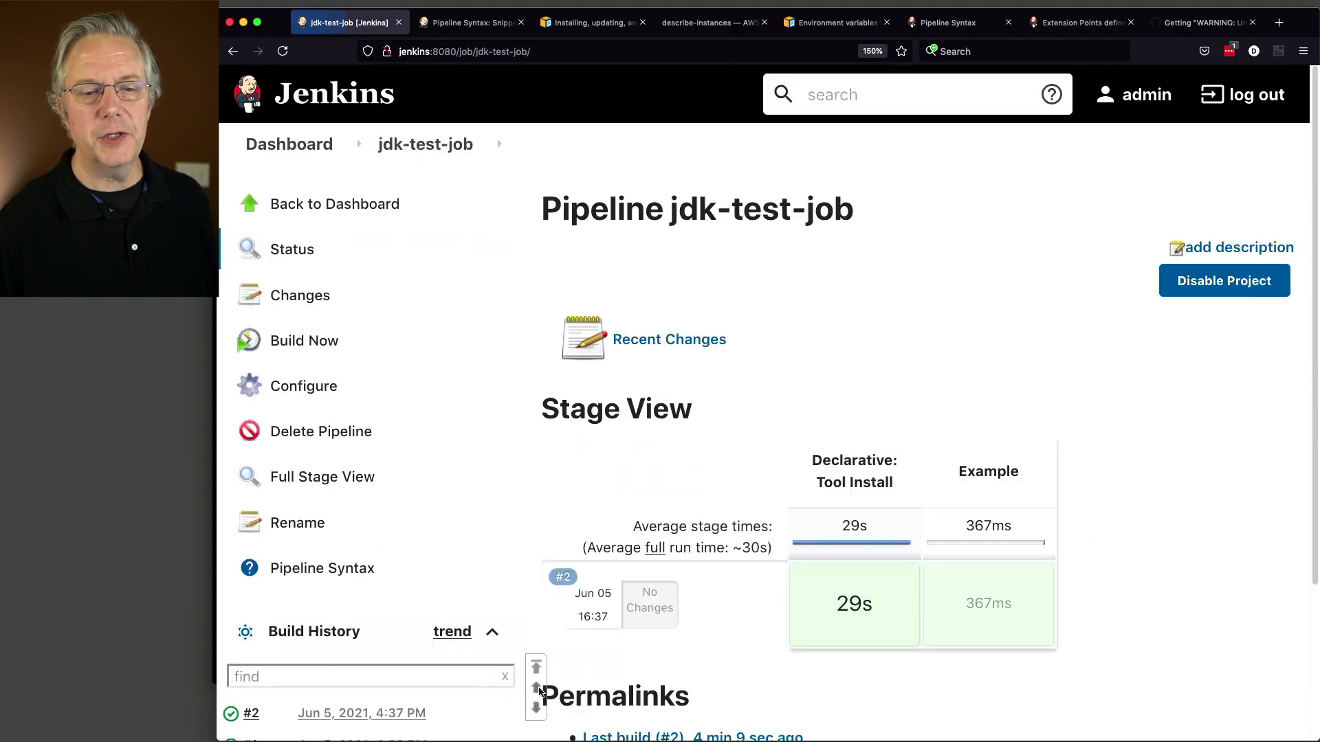
click(316, 341)
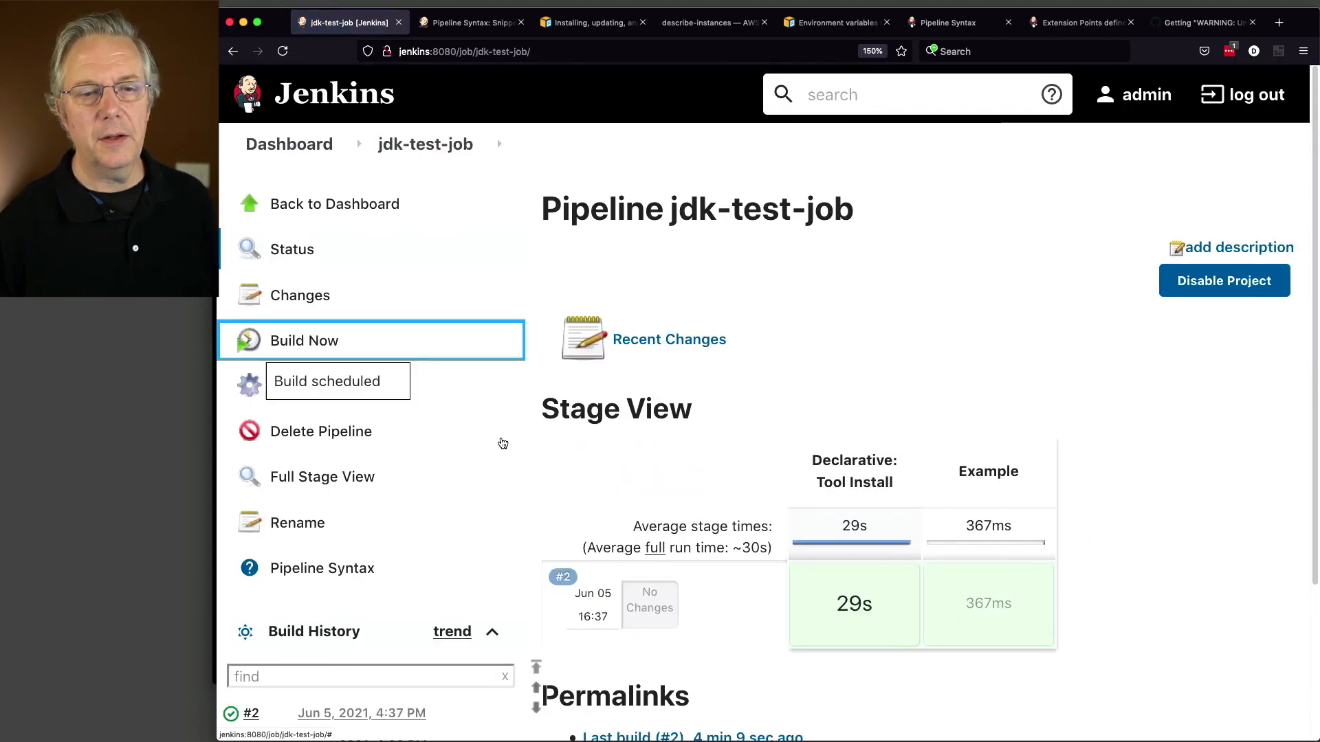
scroll(282, 564, down, 5)
click(247, 525)
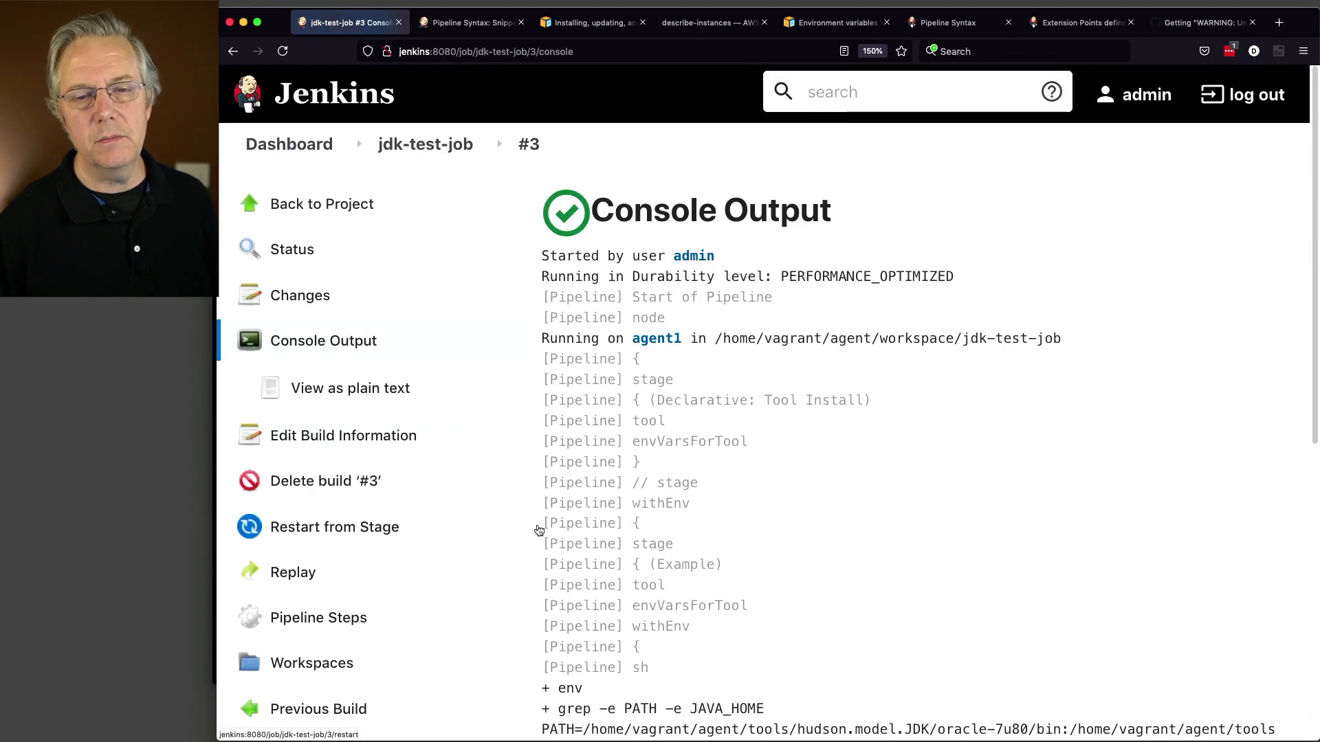
scroll(782, 546, down, 5)
scroll(784, 544, down, 5)
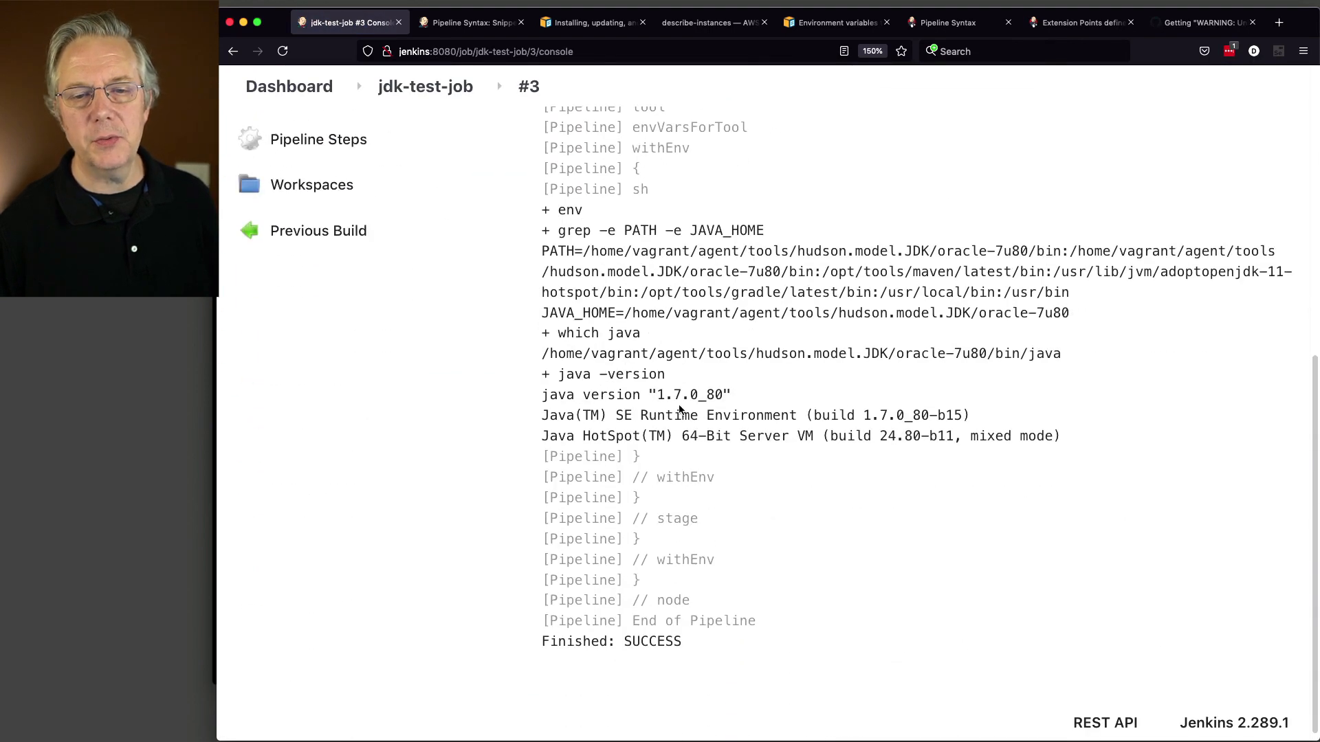
drag(662, 395, 736, 386)
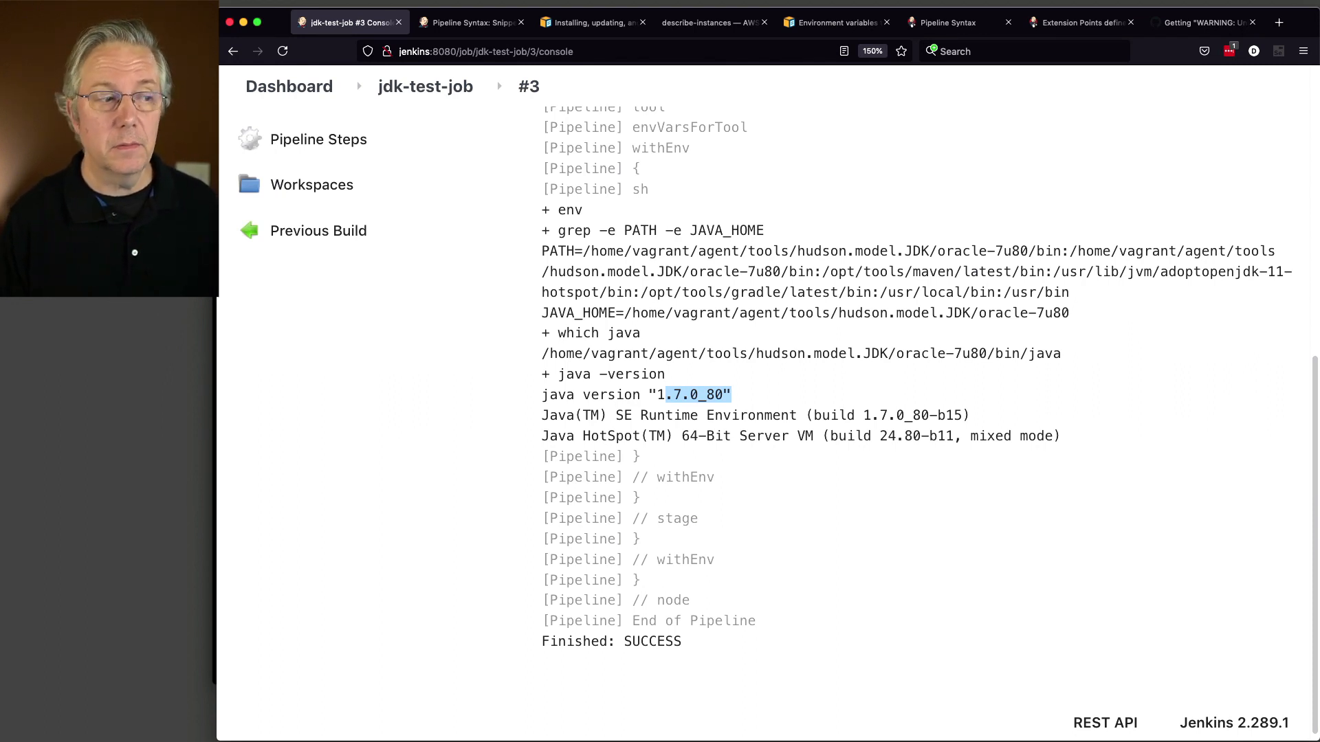
Step: Check the active java version in agent1's terminal with java --version
key(super+Tab)
key(super+Tab)
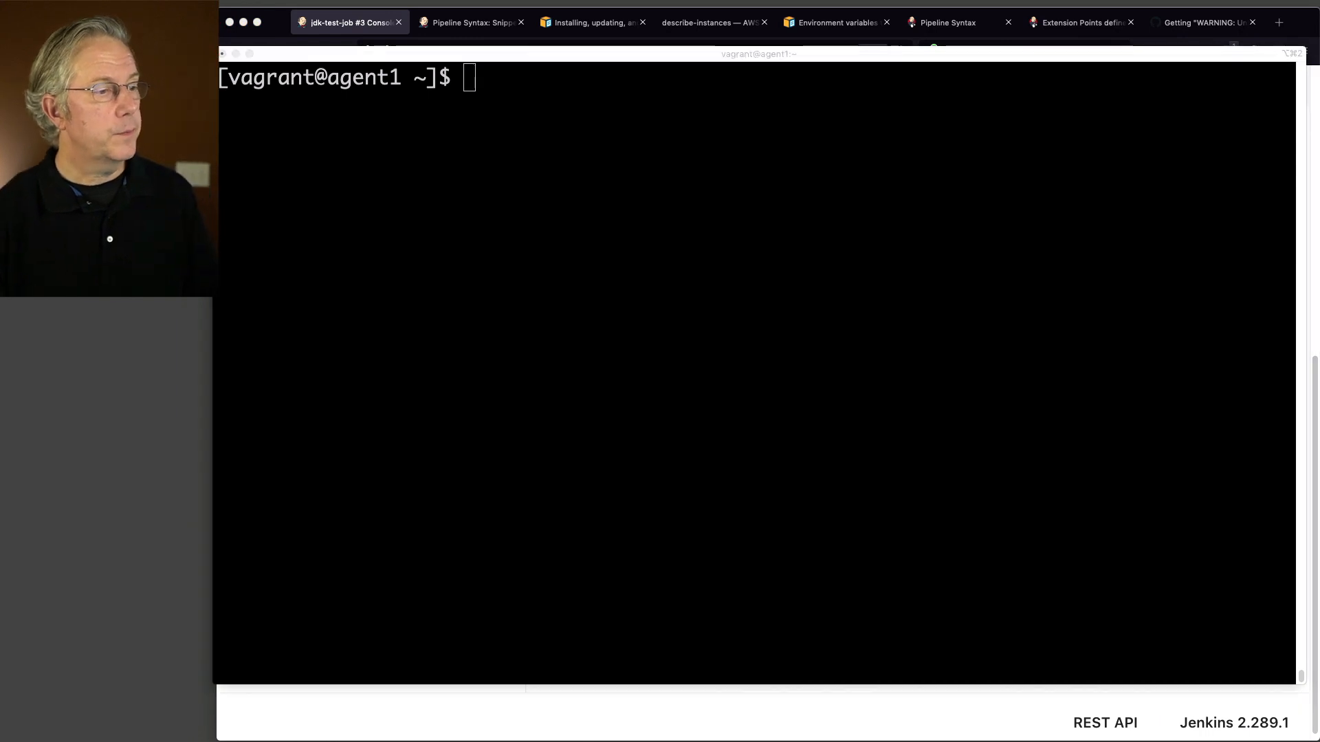
click(757, 310)
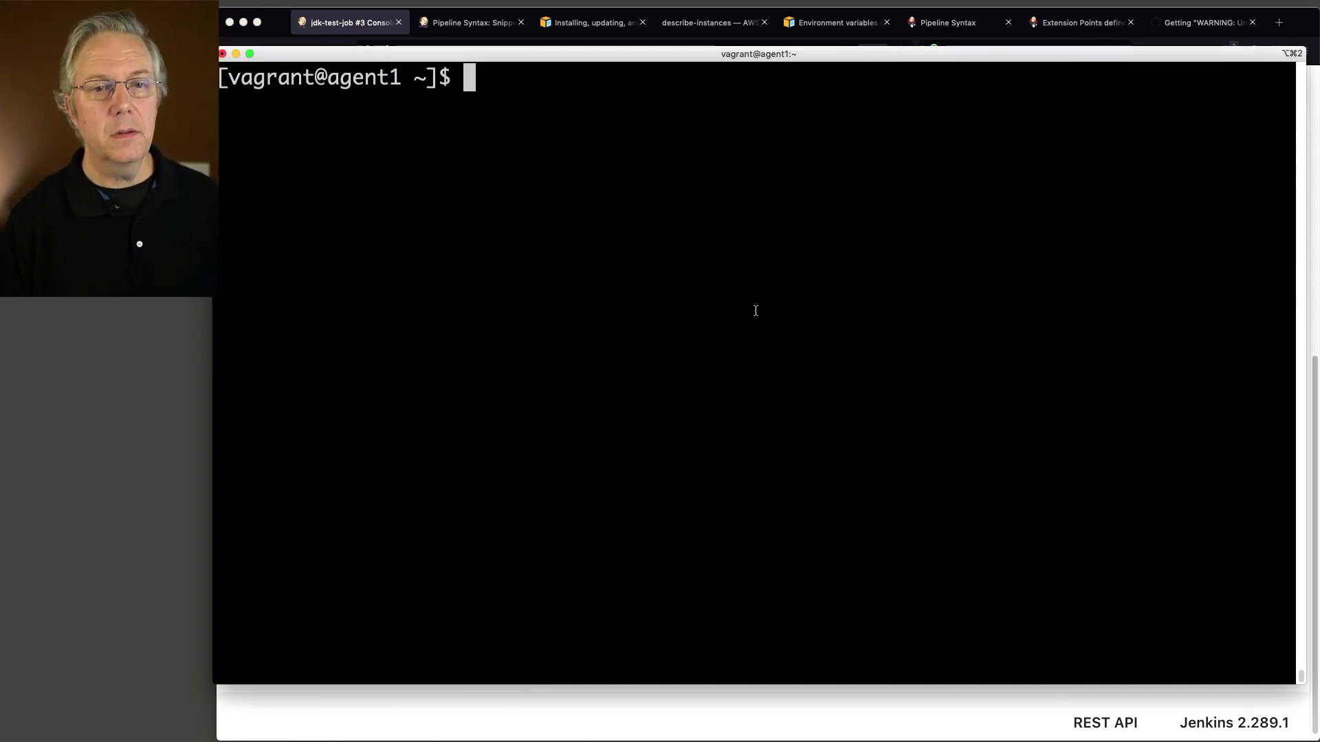
text(java --version)
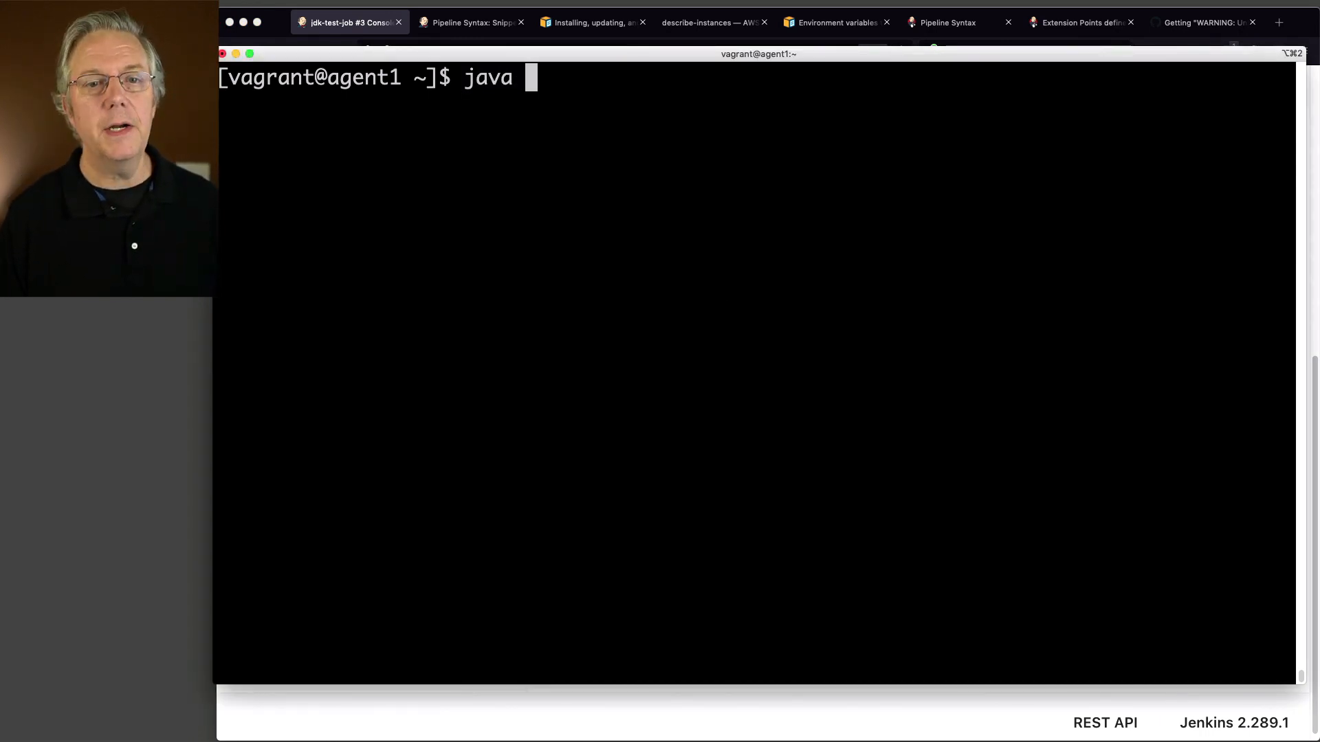
key(Return)
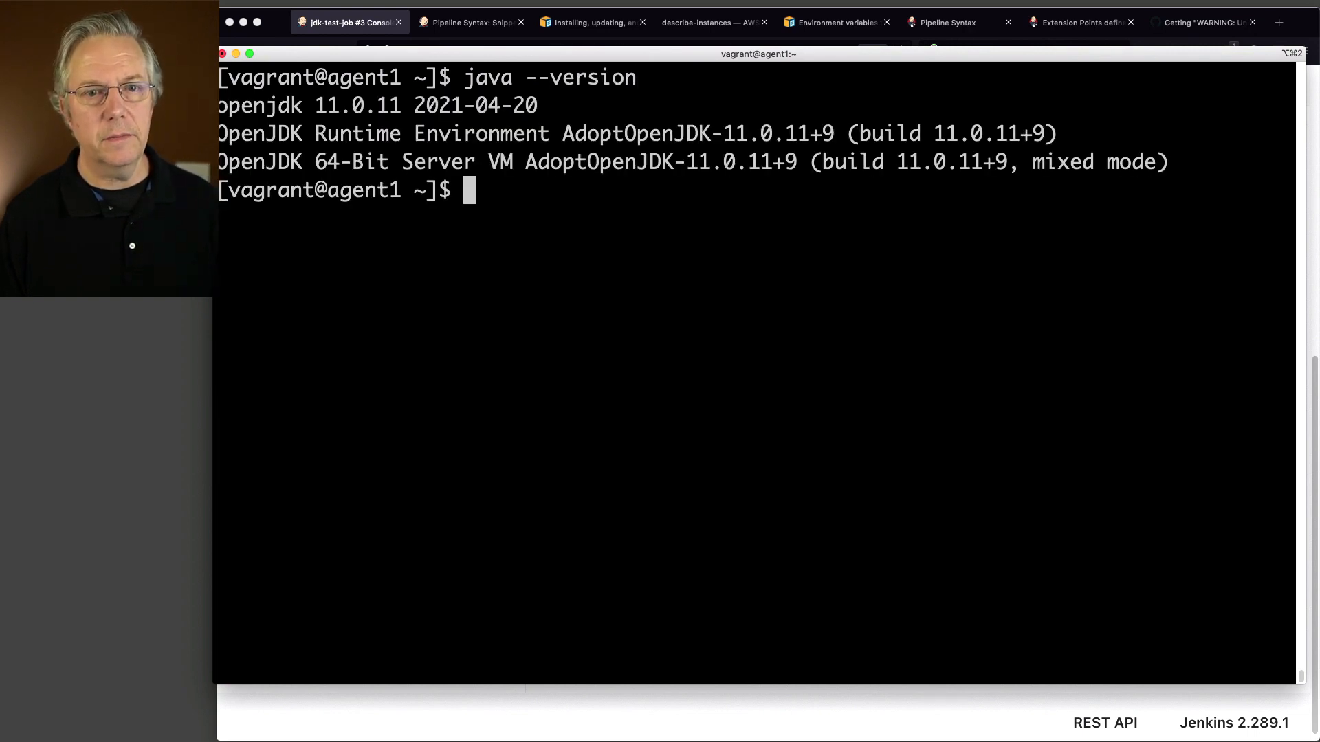
Step: List the java alternatives, then all registered alternatives, and clear the screen
text(sudo )
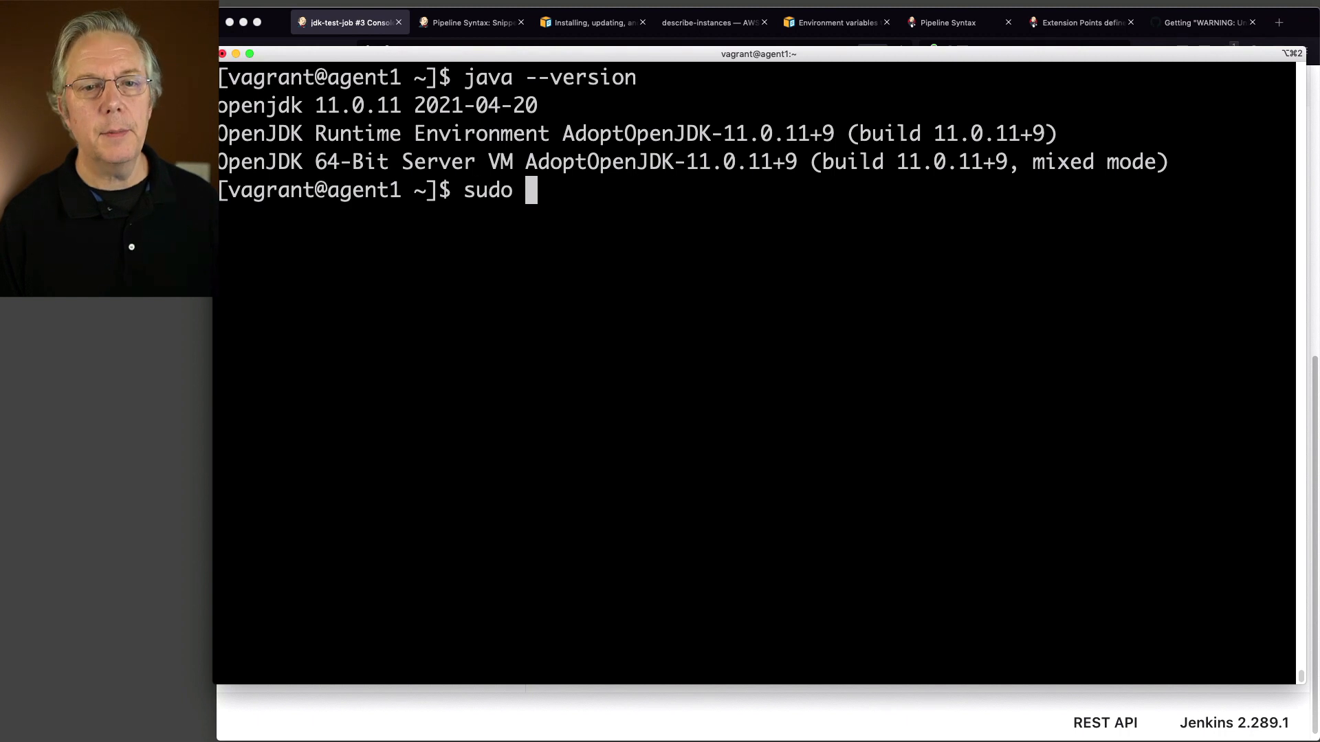
text(alternatices)
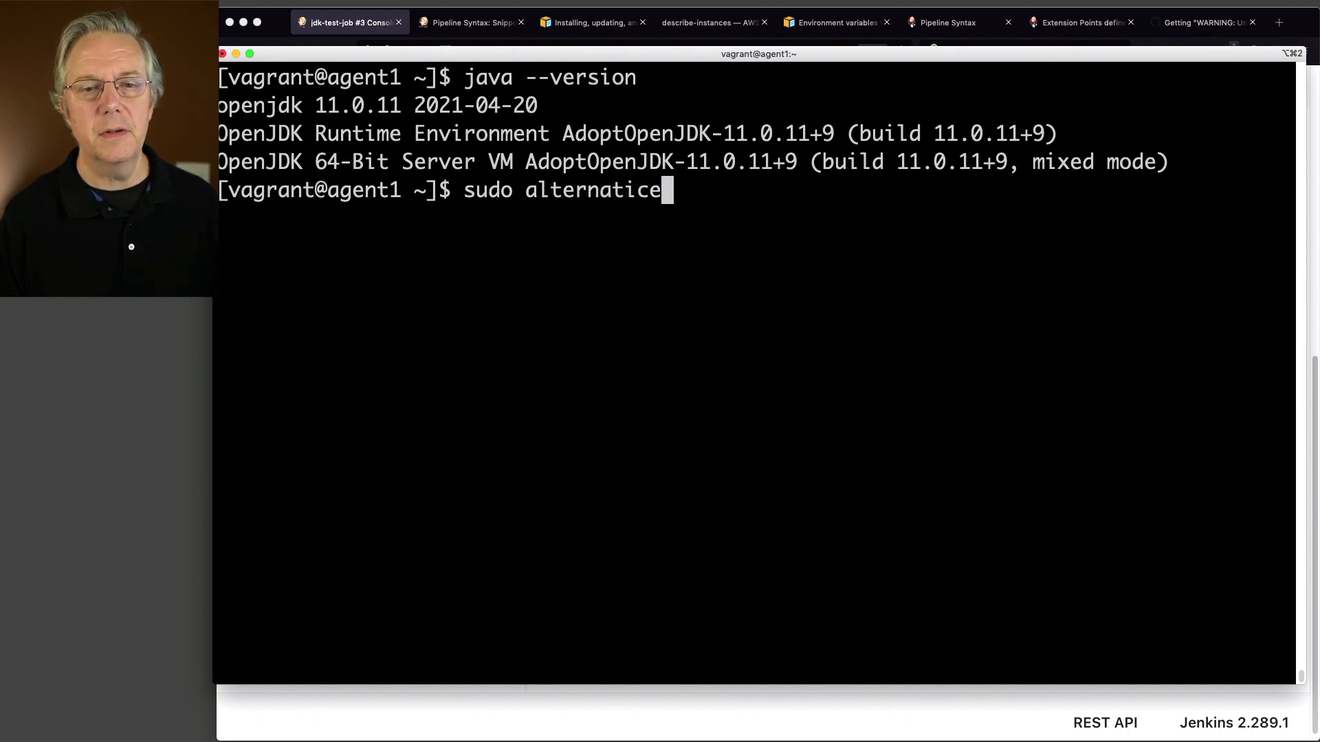
key(BackSpace)
key(BackSpace)
key(BackSpace)
key(BackSpace)
text(ves --list java)
key(Return)
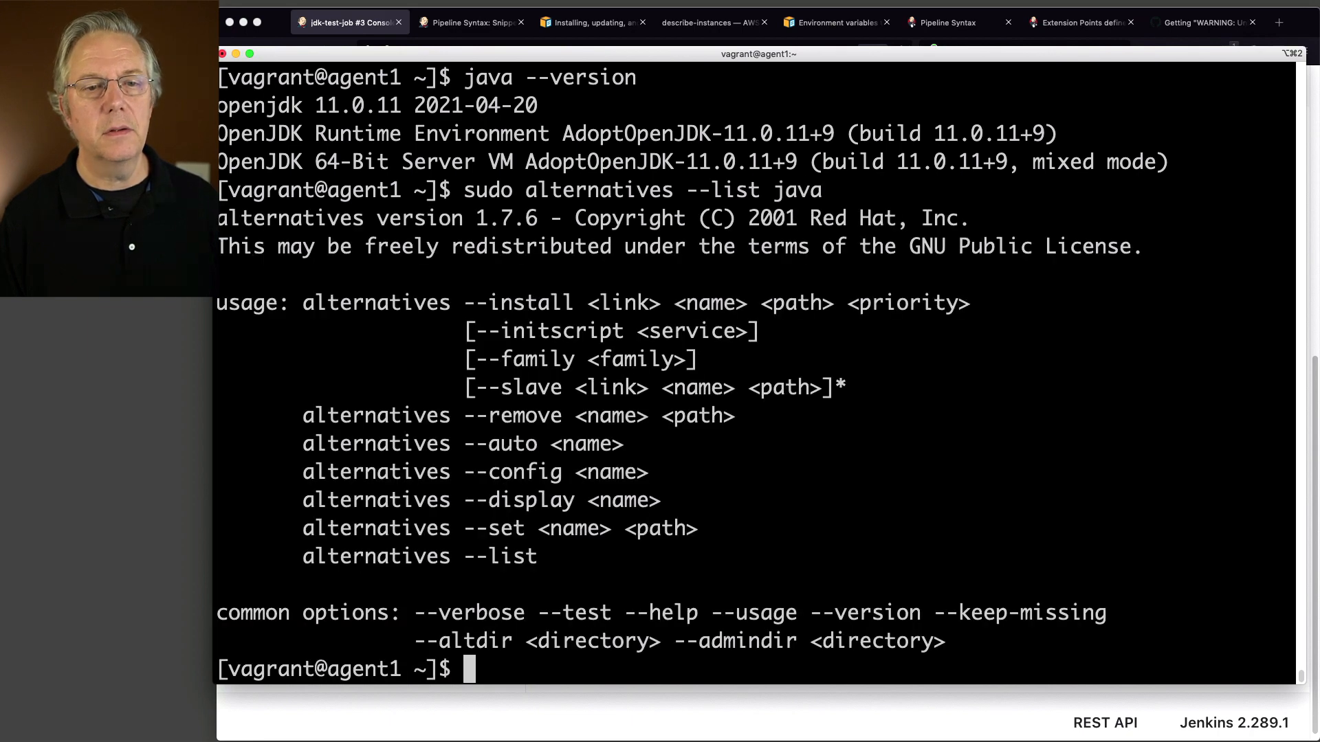
key(Up)
key(BackSpace)
key(BackSpace)
key(BackSpace)
key(BackSpace)
key(BackSpace)
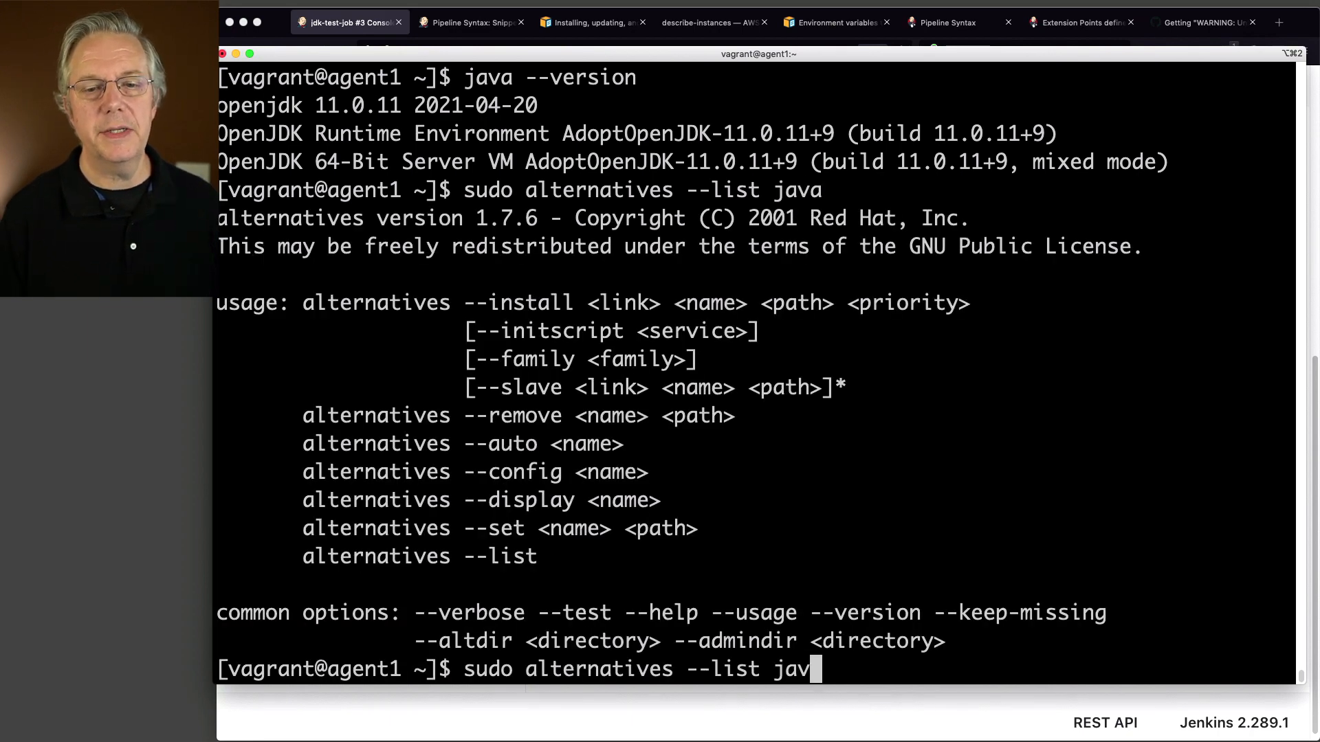
key(Return)
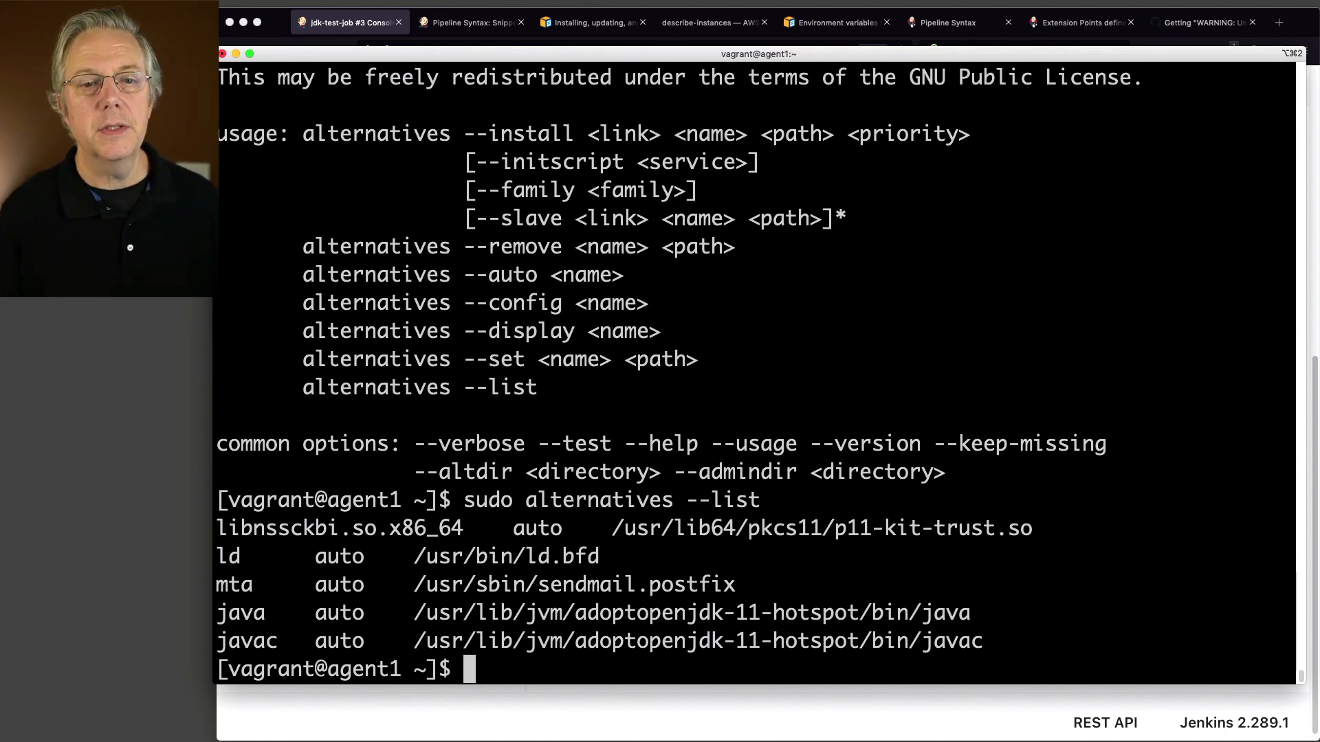
text(clear)
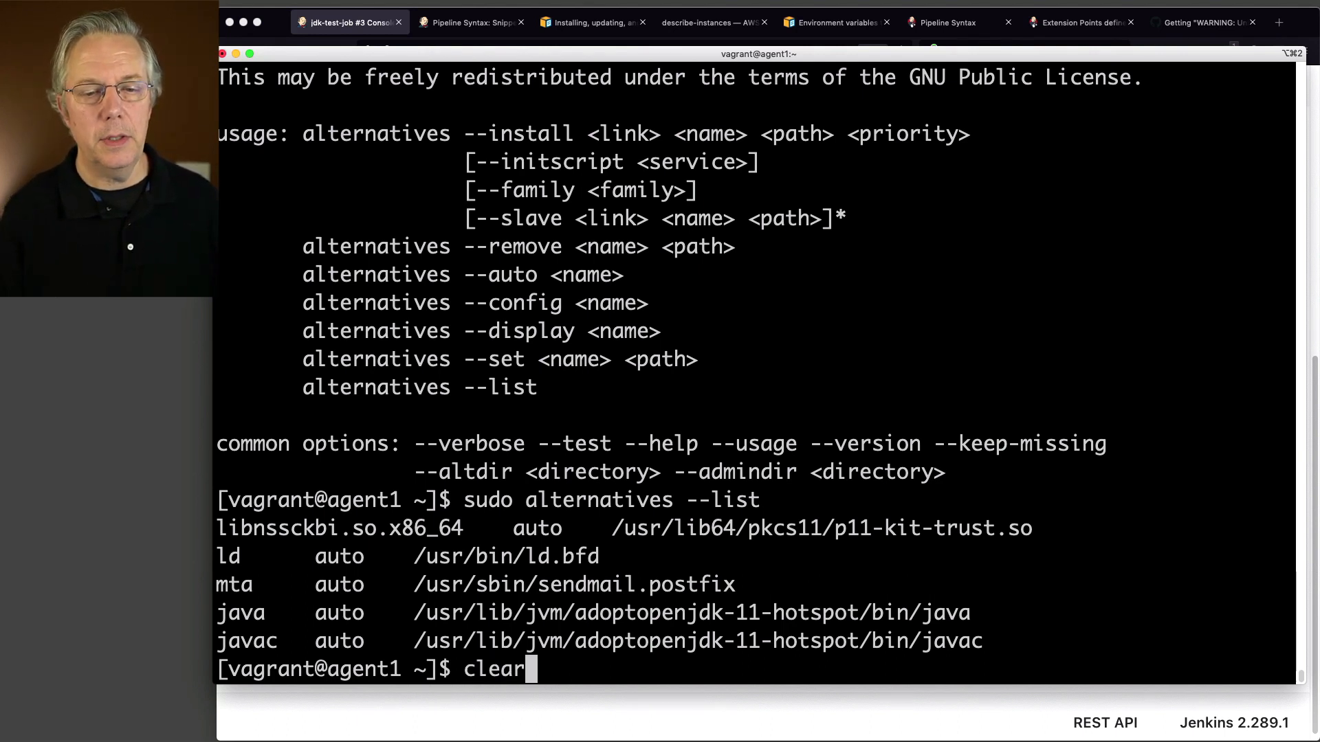
key(Return)
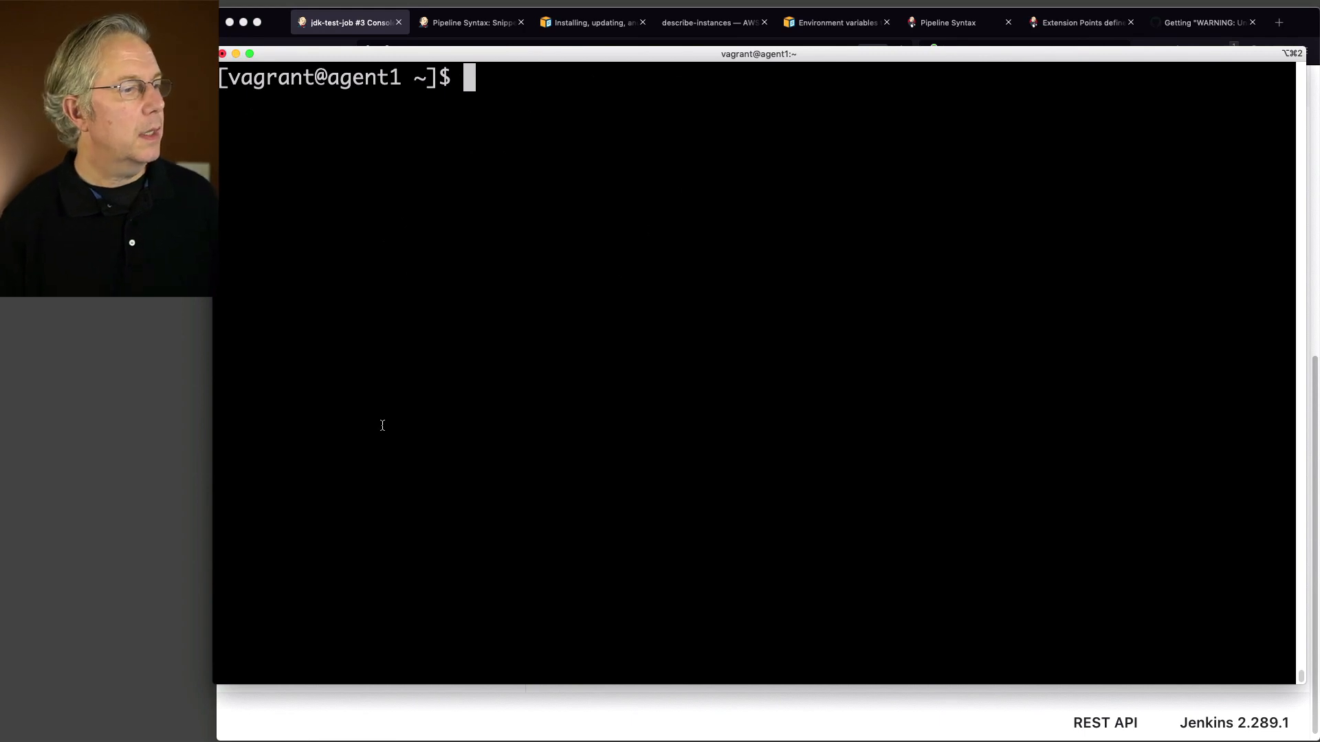
Step: Paste the copied tool lines into the shell, then clear the resulting error output
key(super+Tab)
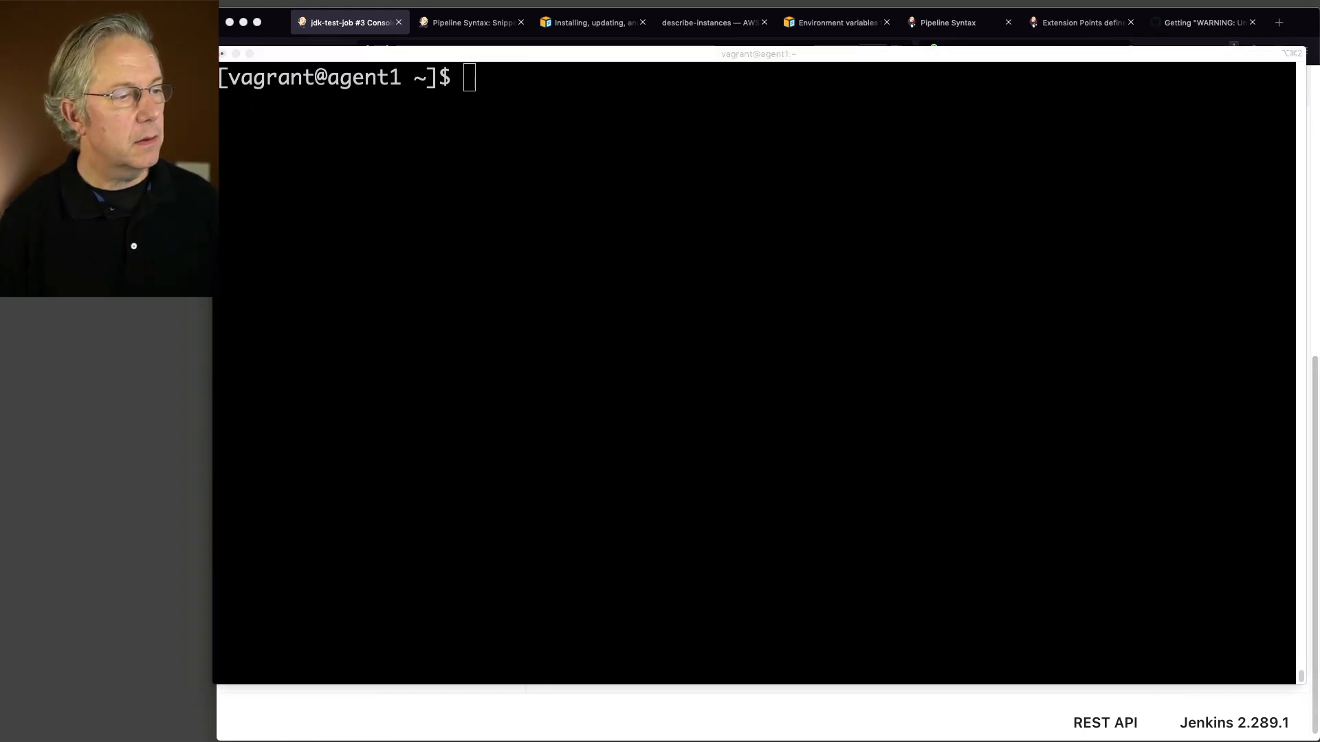
click(465, 321)
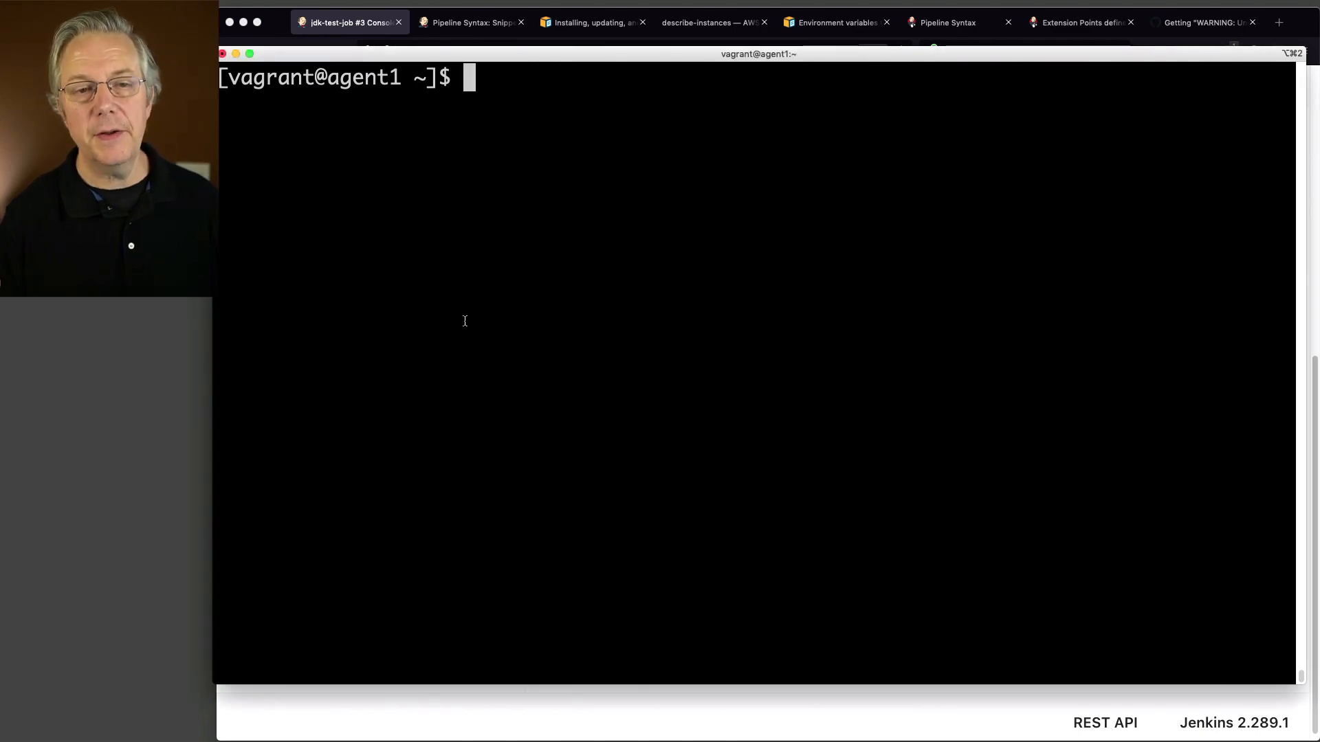
text(tools {        jdk 'oracle-7u80'       })
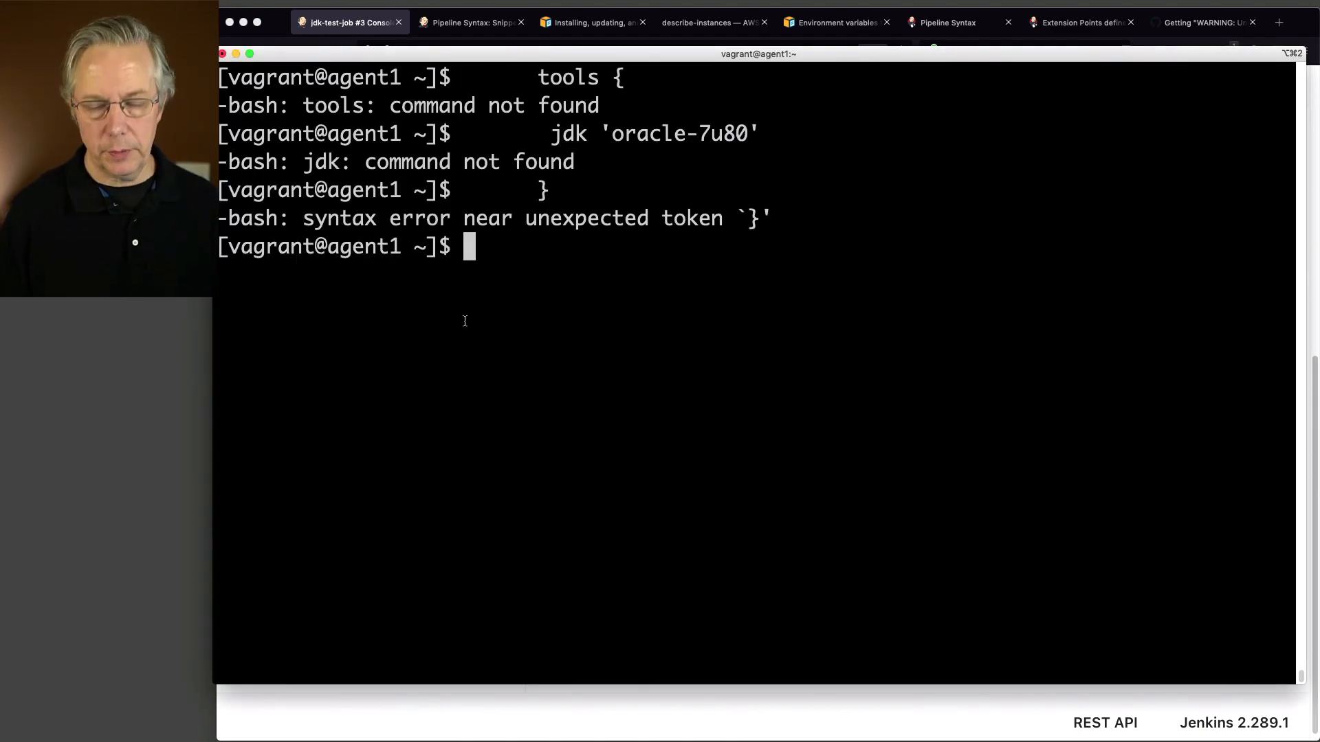
click(127, 247)
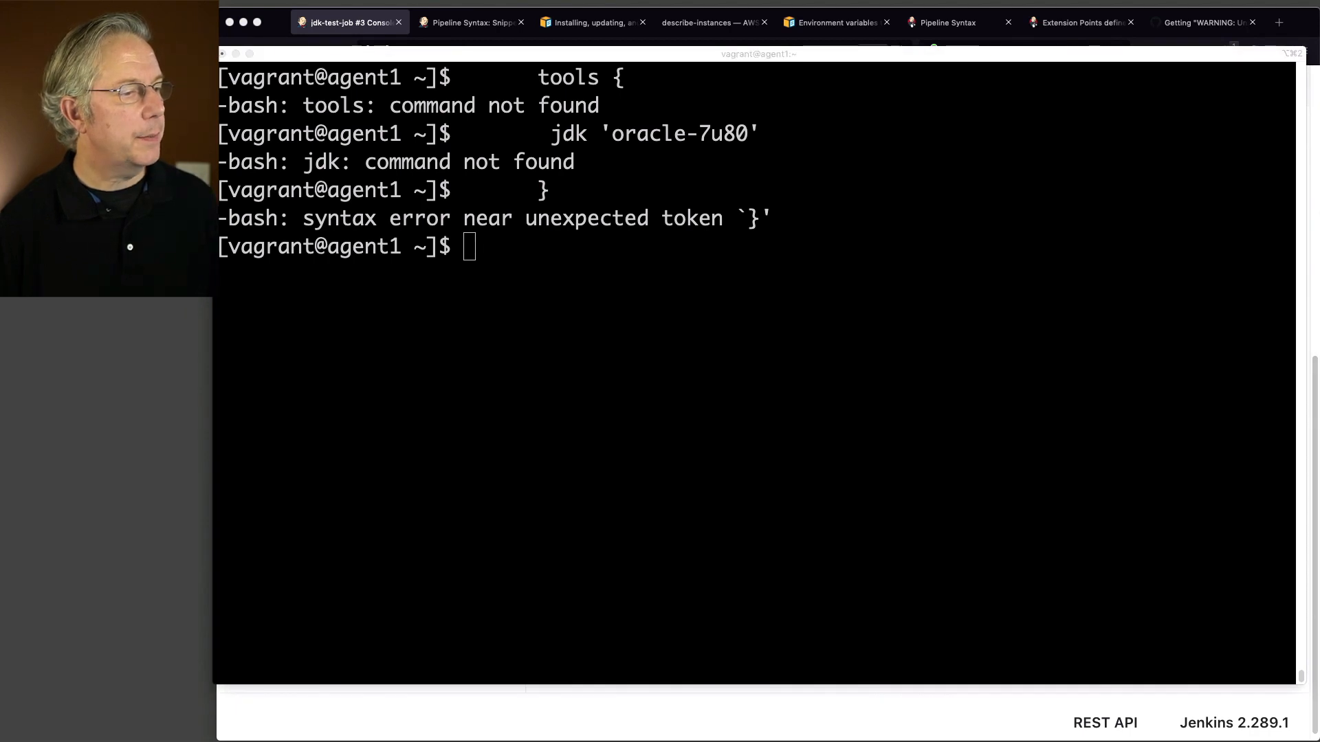
click(864, 448)
text(clear)
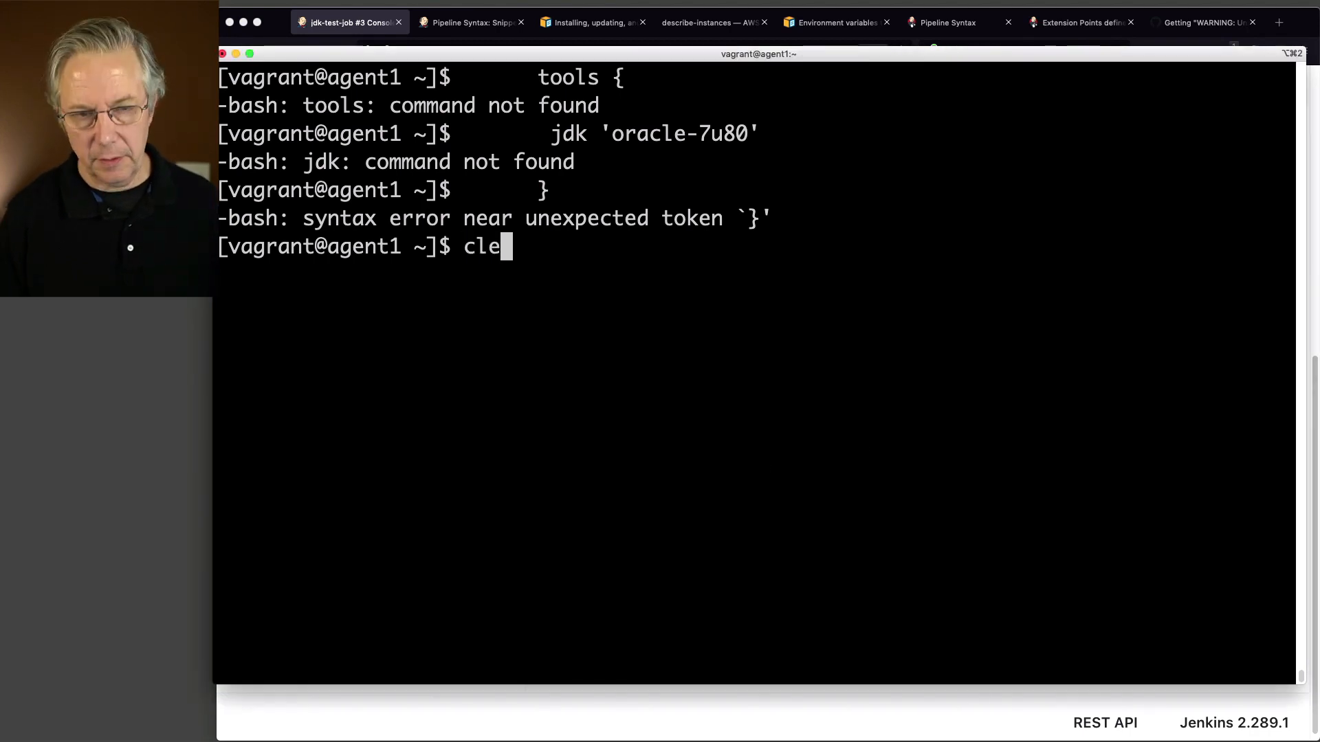
key(Return)
Step: Install java-1.6.0-openjdk-devel with yum, answering y, and confirm java still reports 11.0.11
text(sudo yum install java-1.6.0-openjdk-deve)
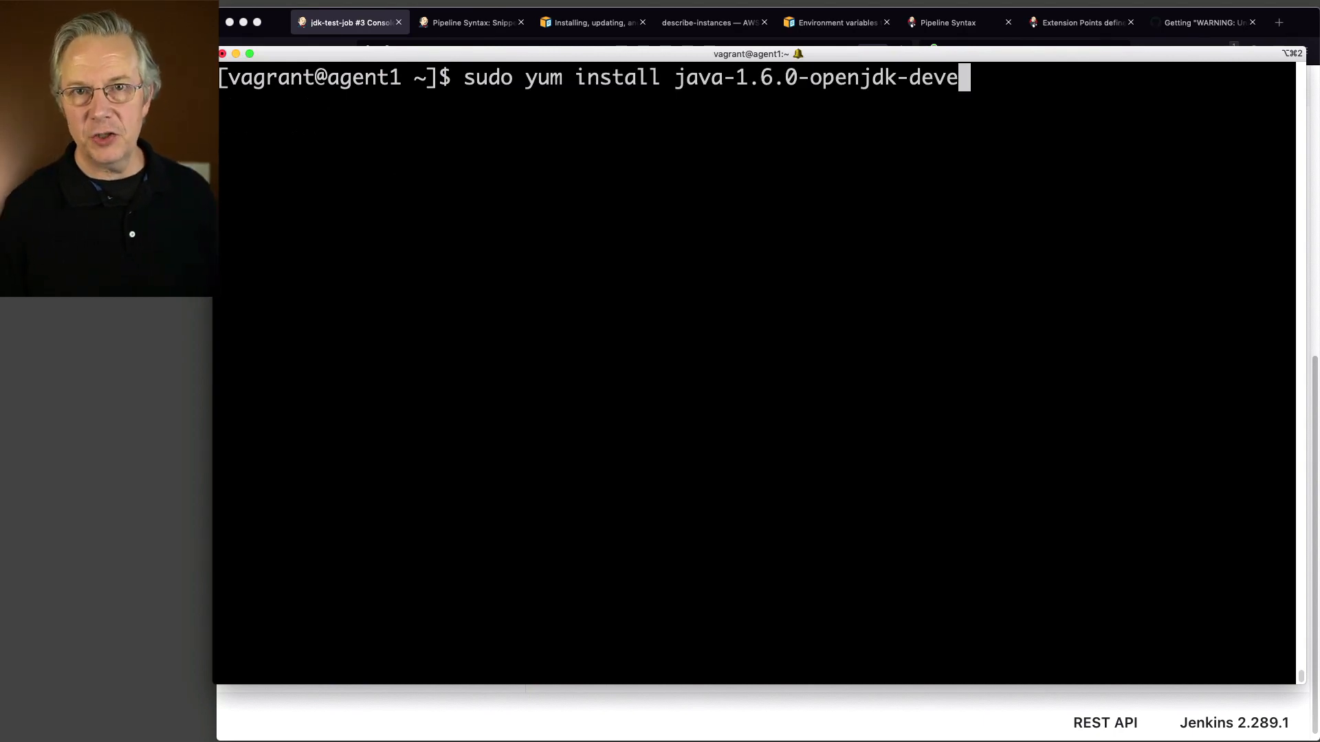
key(BackSpace)
key(BackSpace)
key(BackSpace)
key(BackSpace)
key(BackSpace)
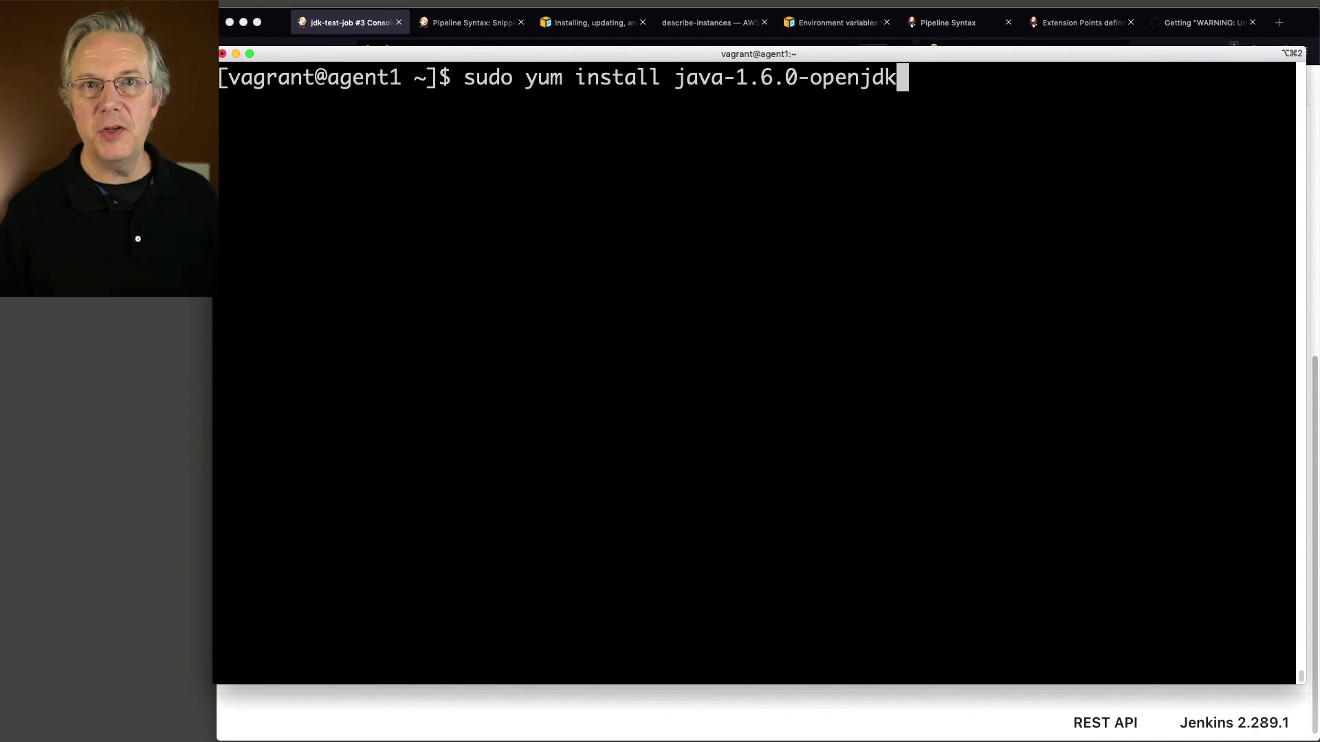
text(-)
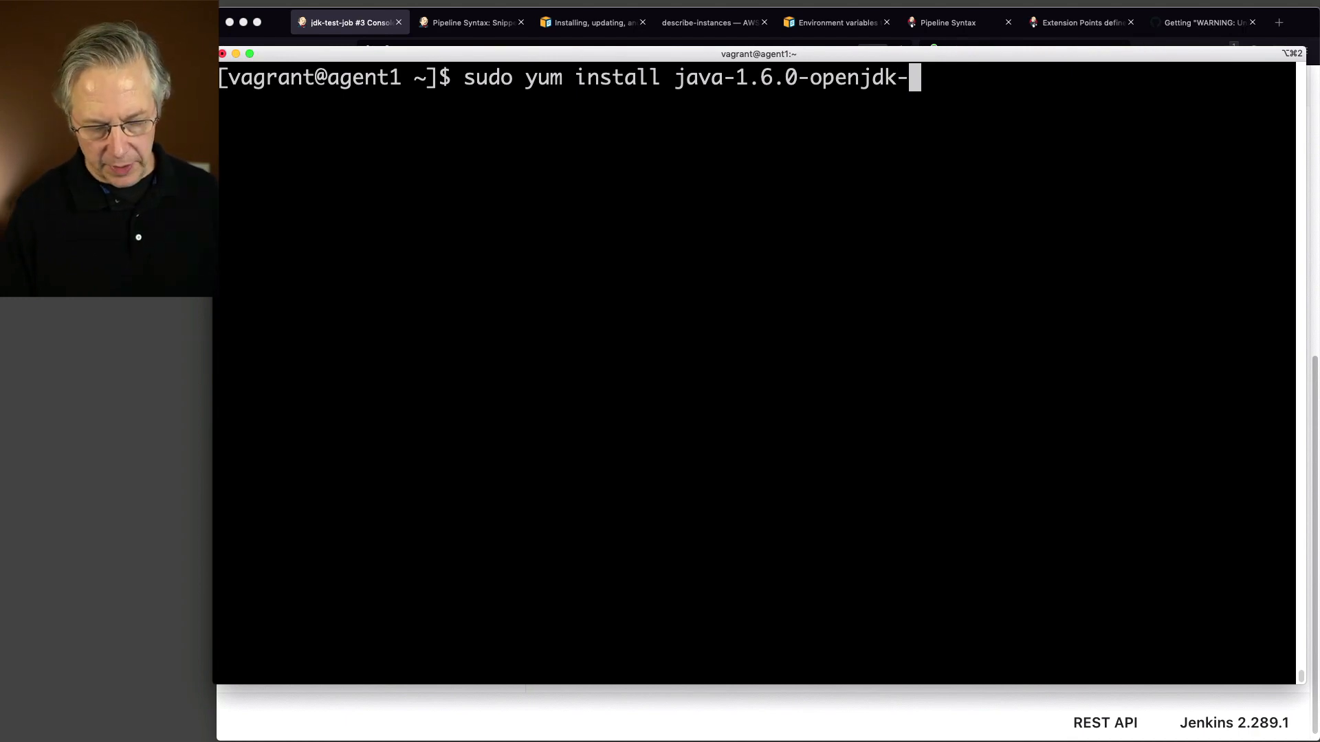
text(devel)
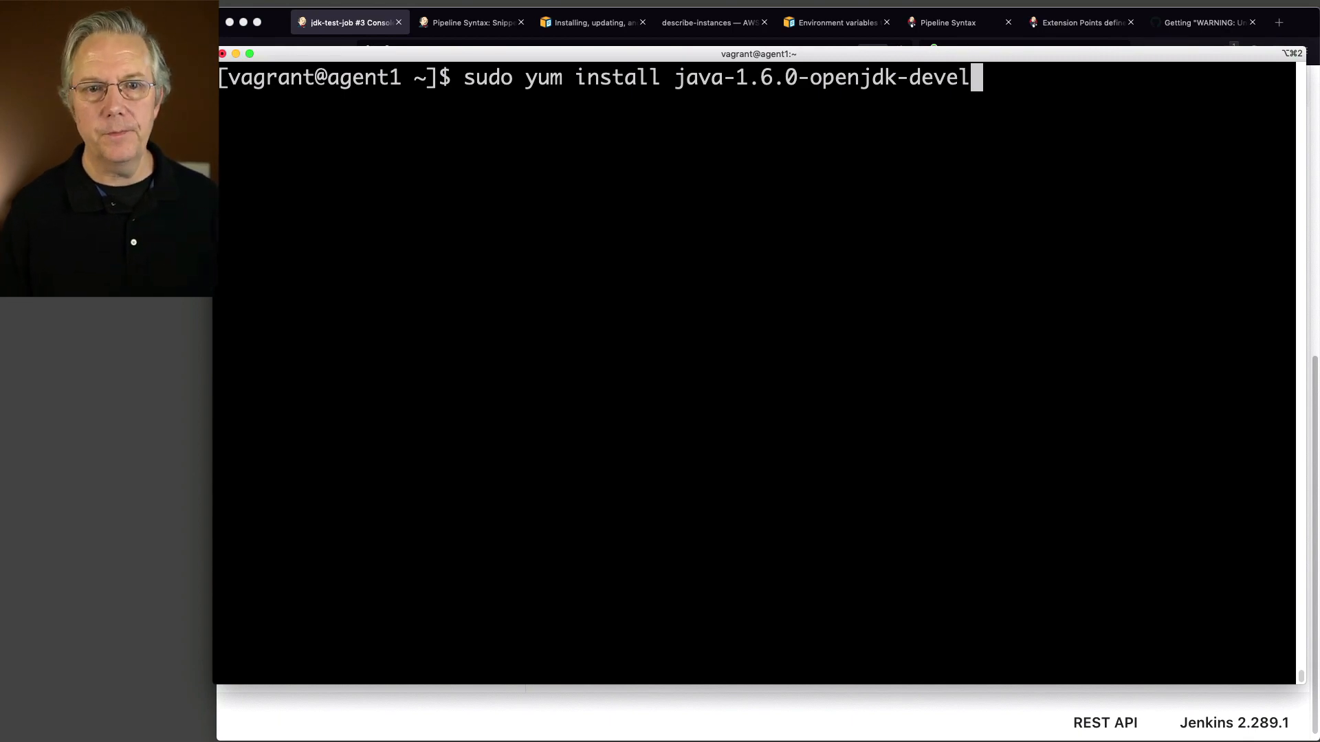
key(Return)
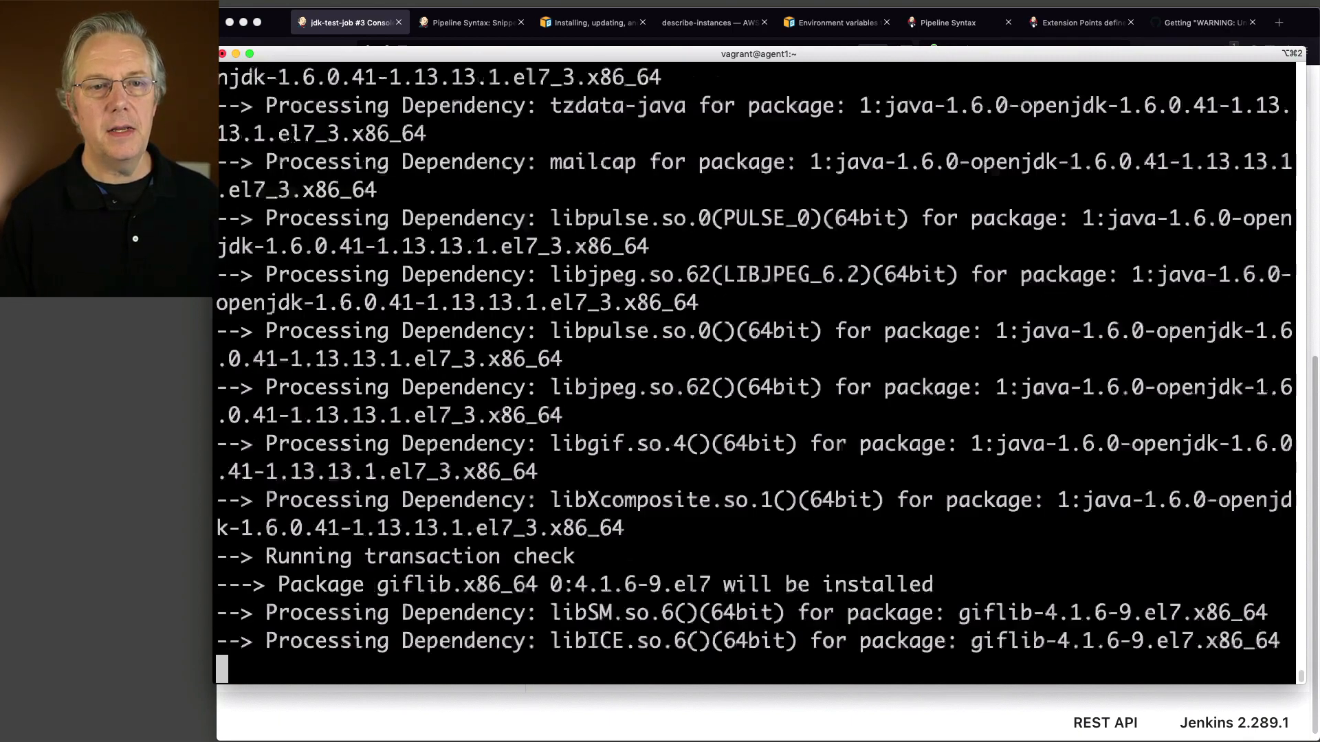
text(y)
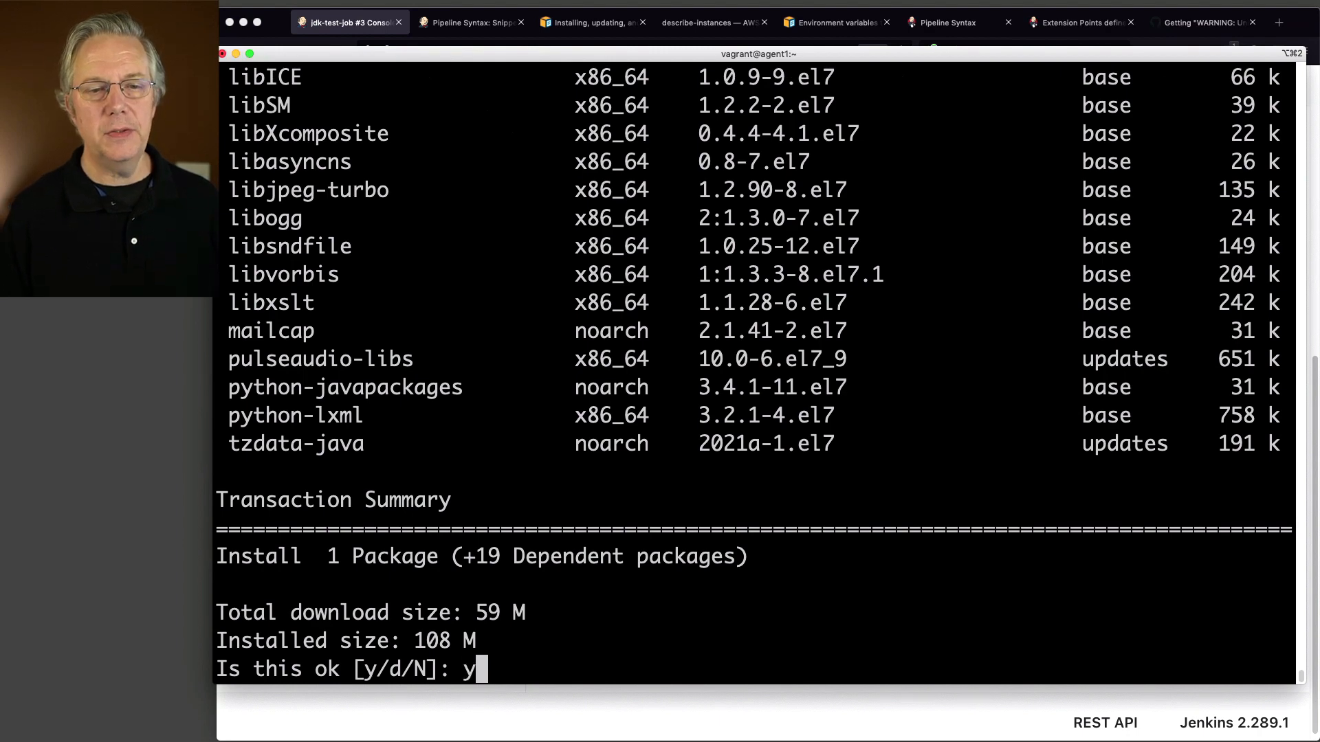
key(Return)
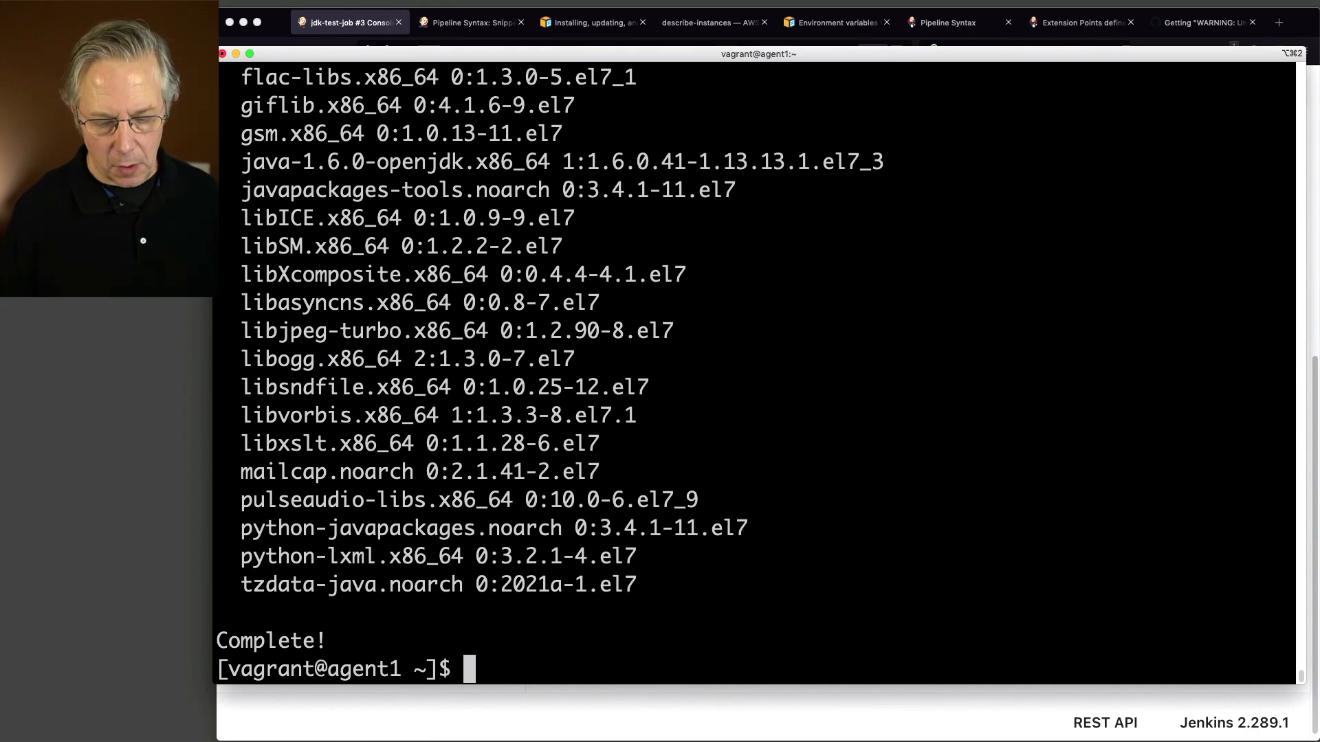
text(java --version)
key(Return)
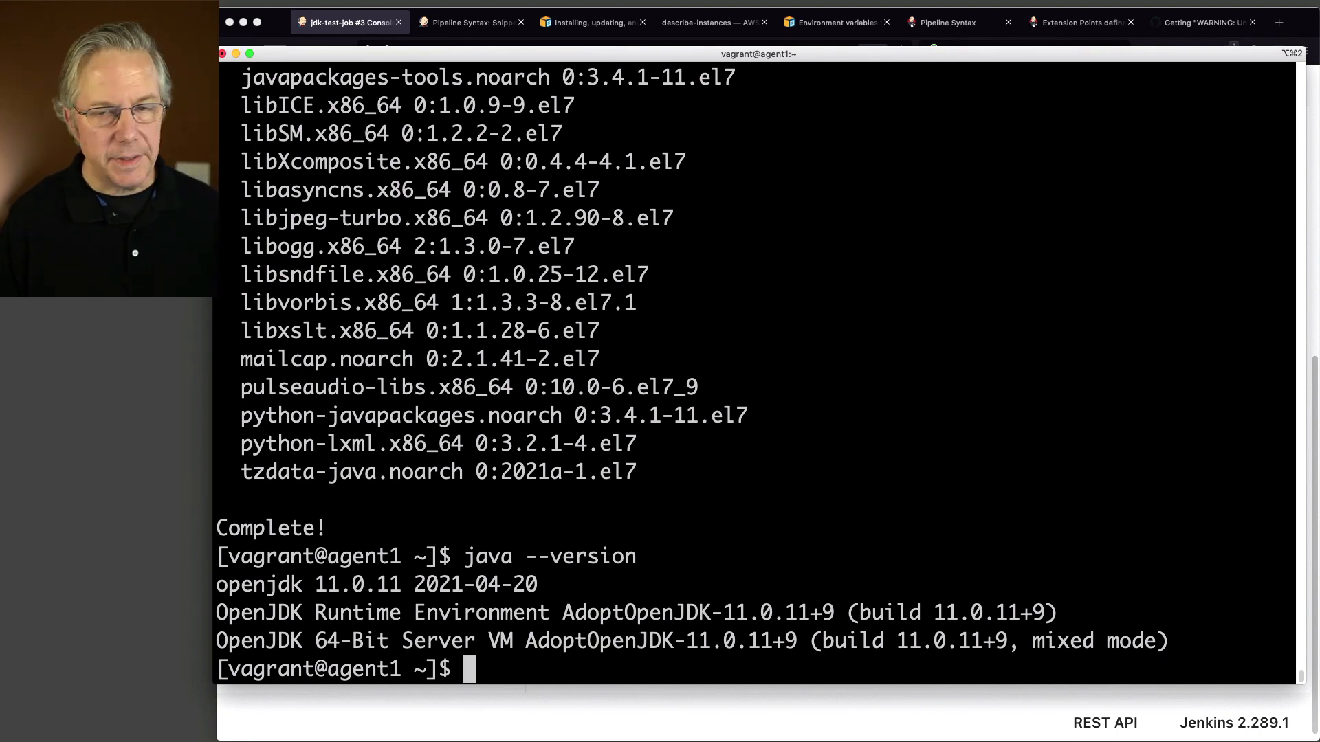
Step: Run sudo alternatives --config java, pick option 1 (adoptopenjdk-11-hotspot), and verify java reports 11.0.11
text(sudo alt)
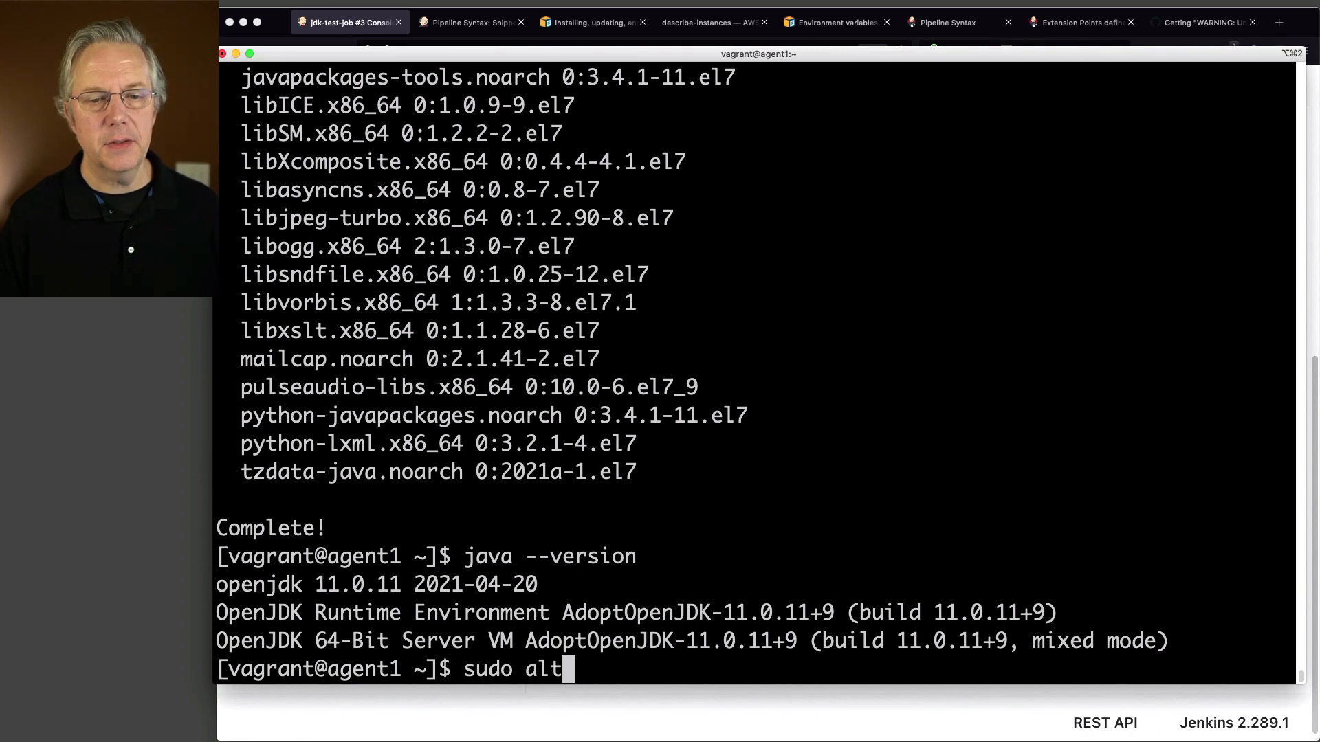
text(ernatives)
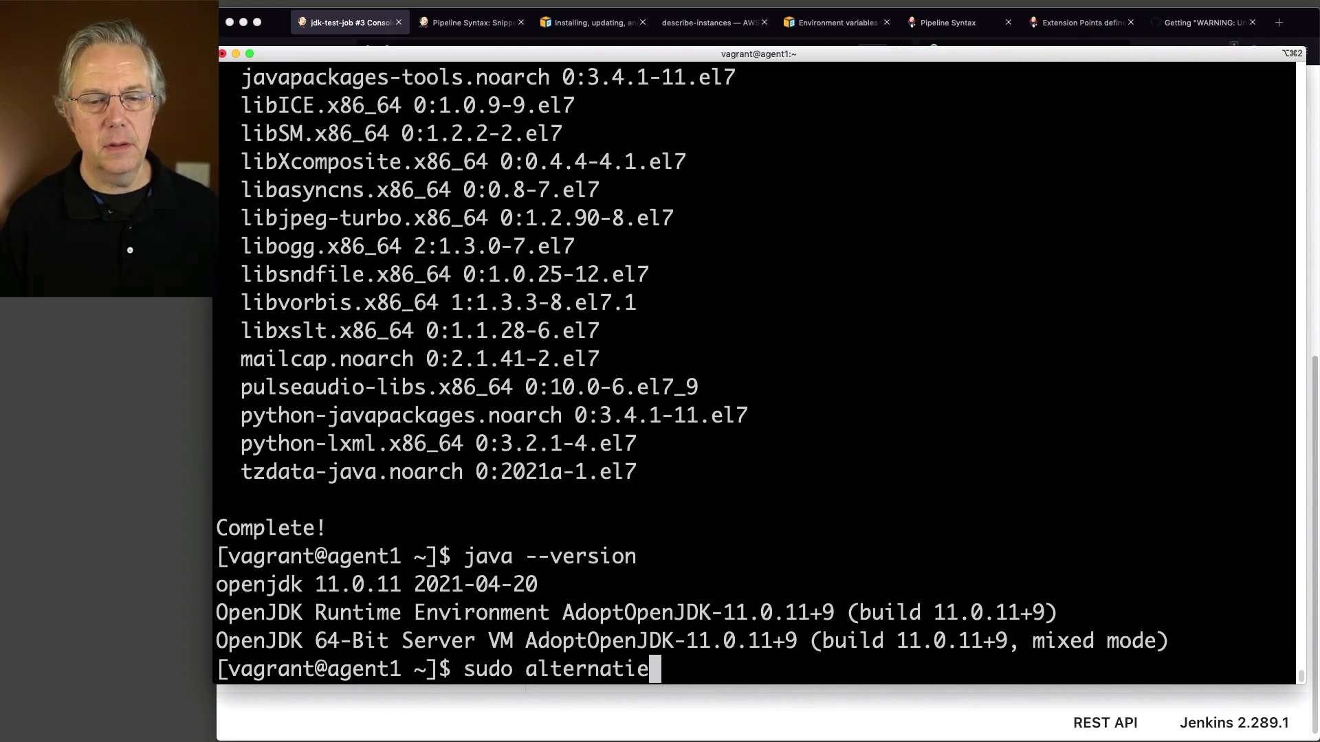
text( --config )
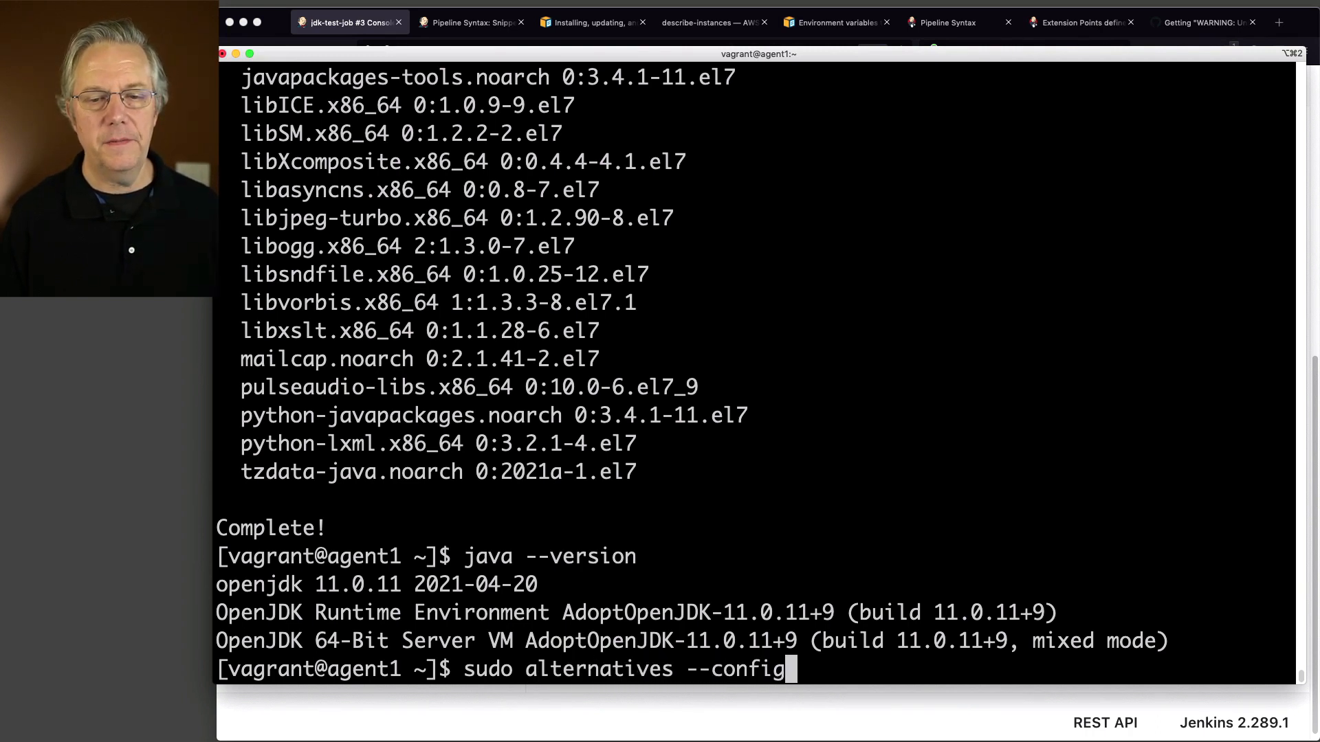
text(java)
key(Return)
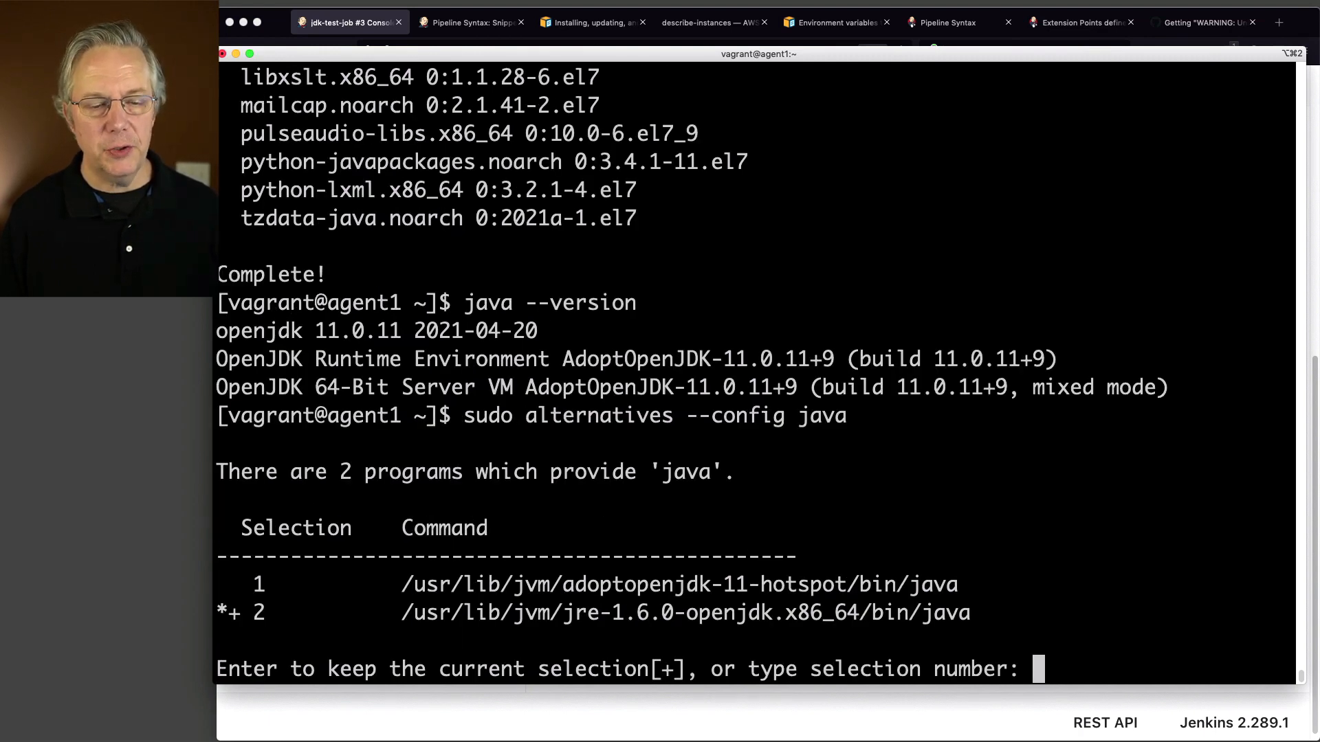
text(1)
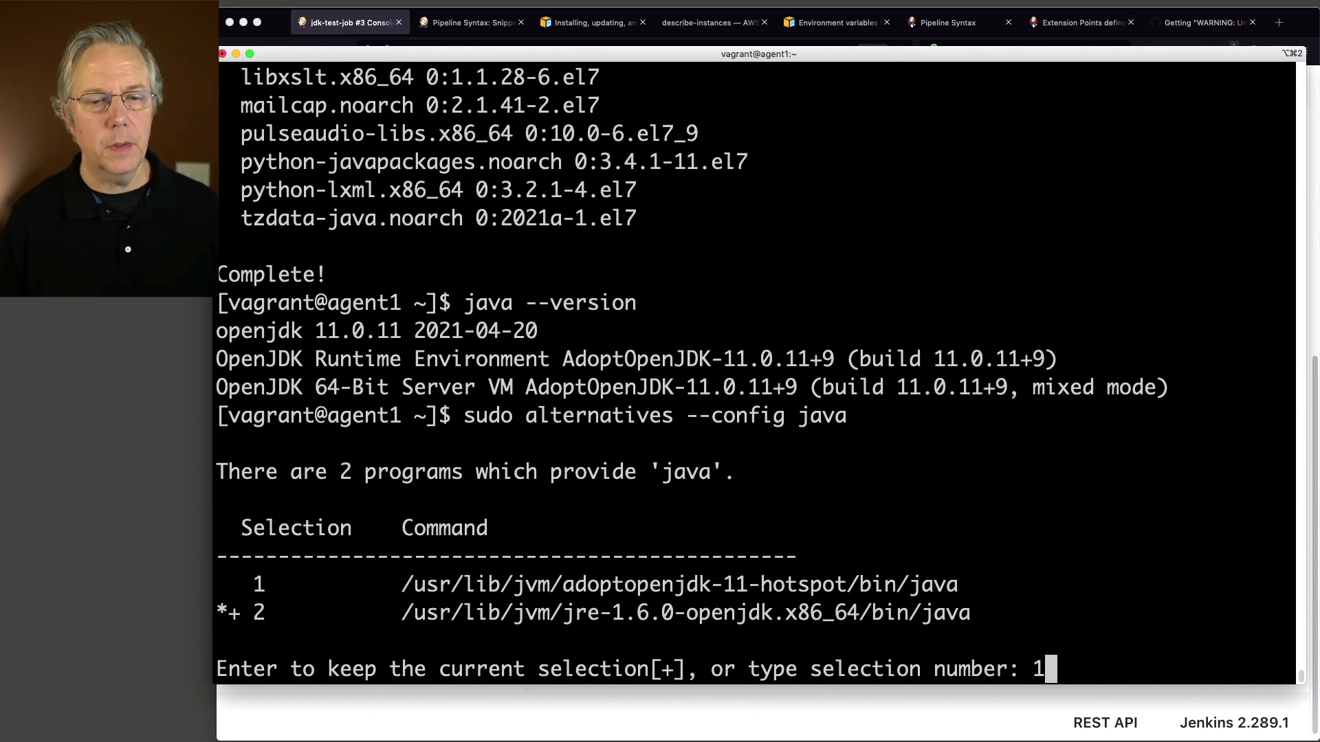
key(Return)
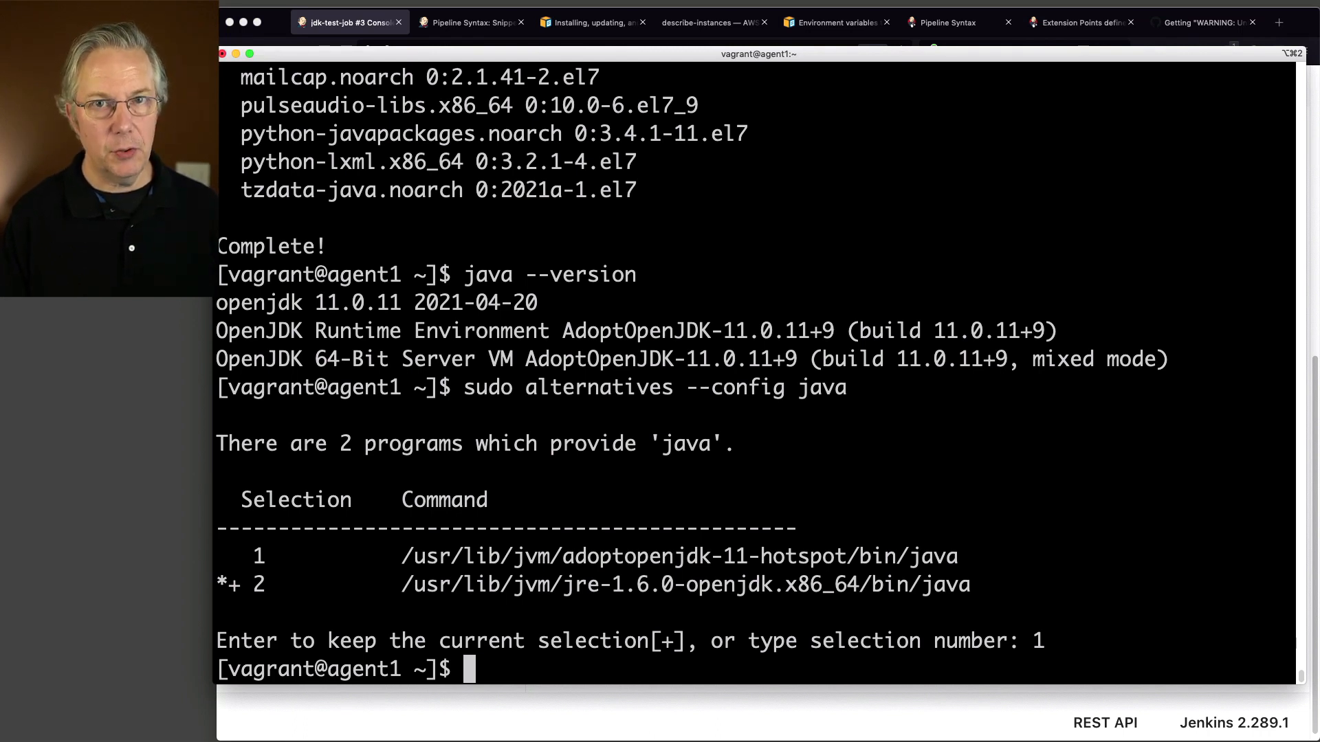
text(java --versio)
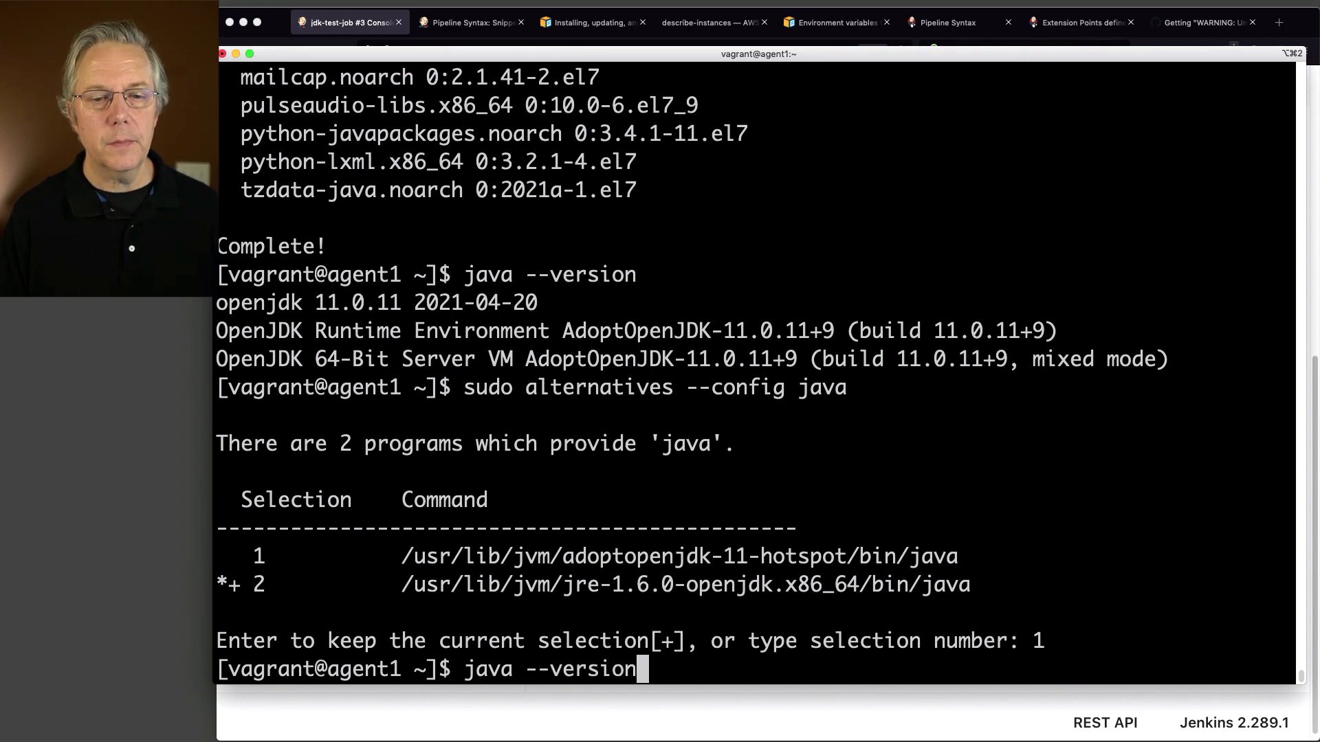
text(n)
key(Return)
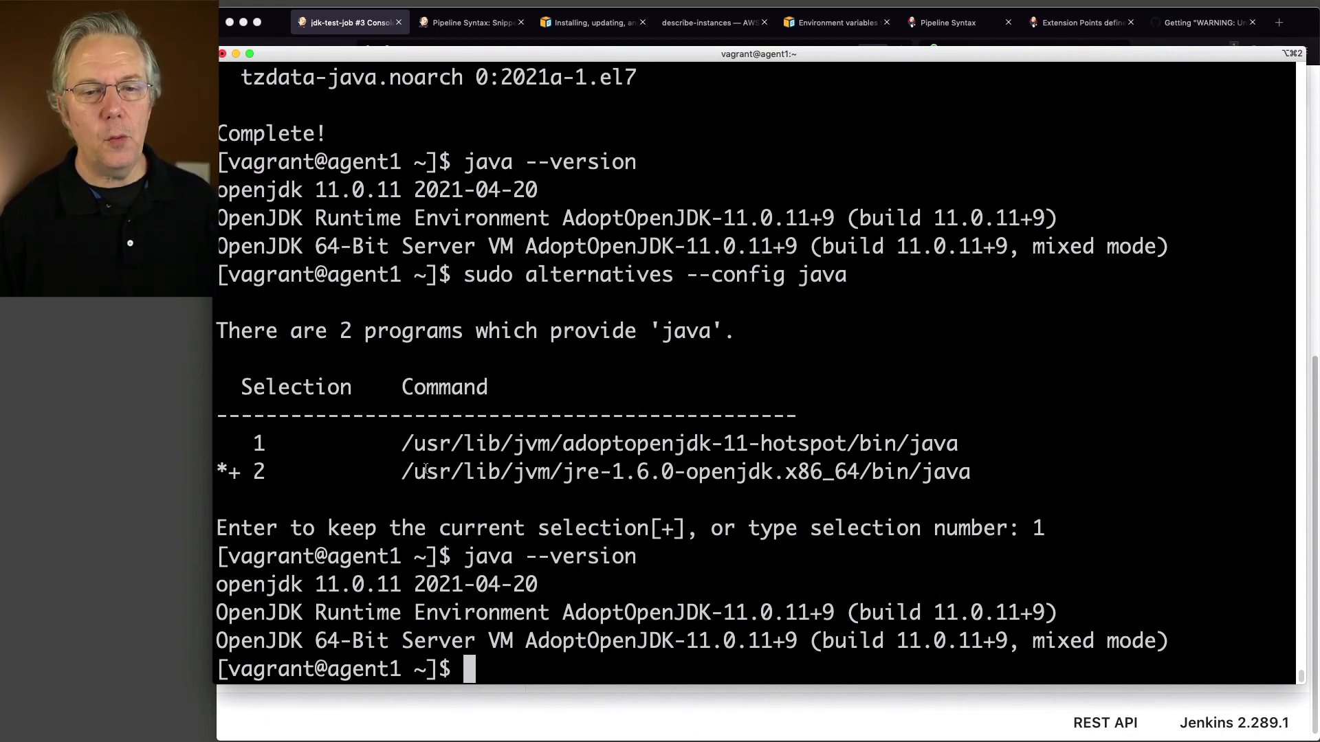
Step: Highlight the jre-1.6.0-openjdk path in the alternatives list, then return to build #3's console
drag(404, 471, 858, 483)
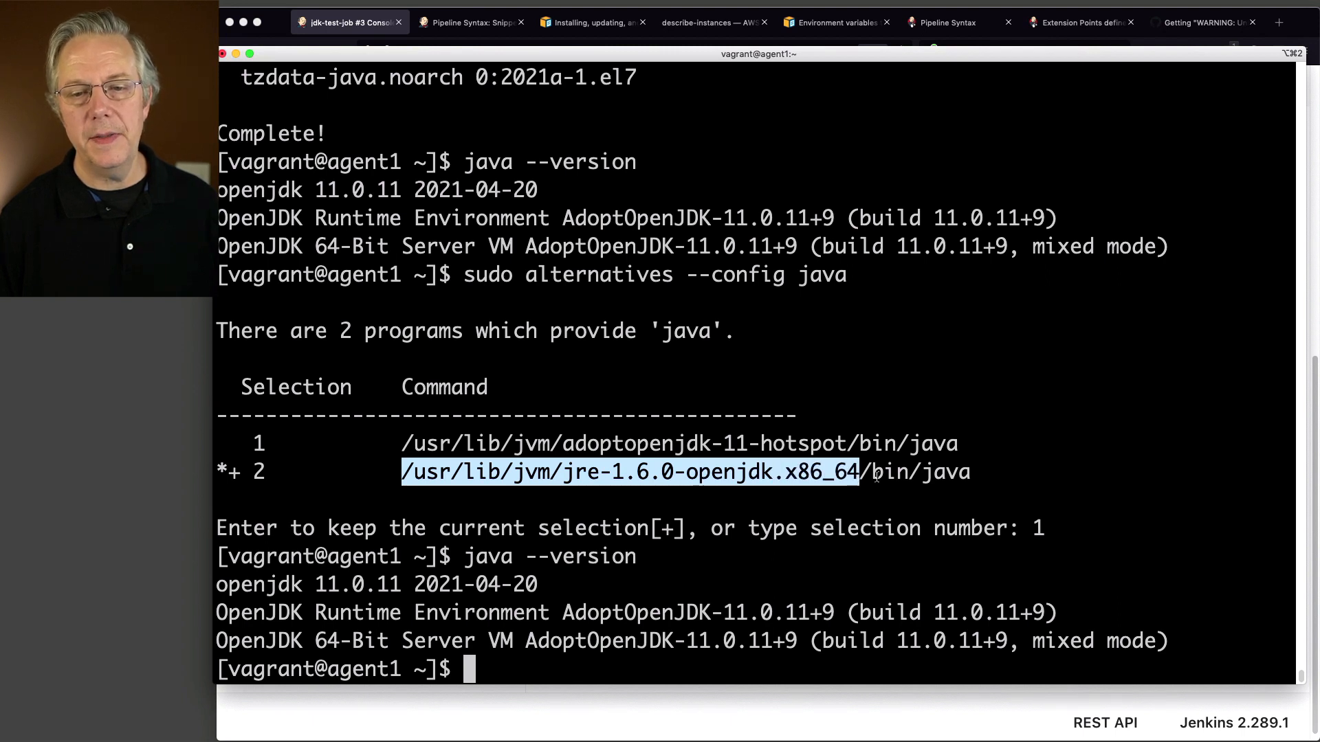
drag(408, 472, 856, 483)
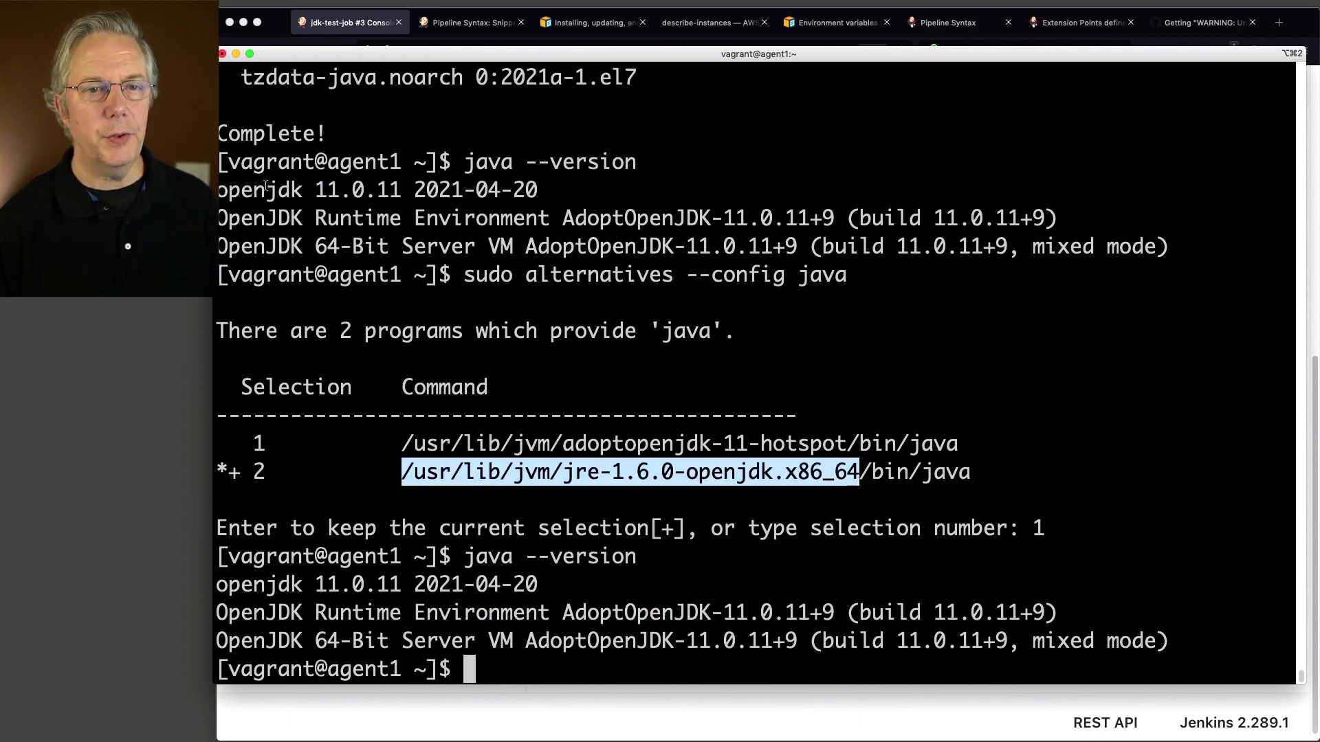
click(319, 26)
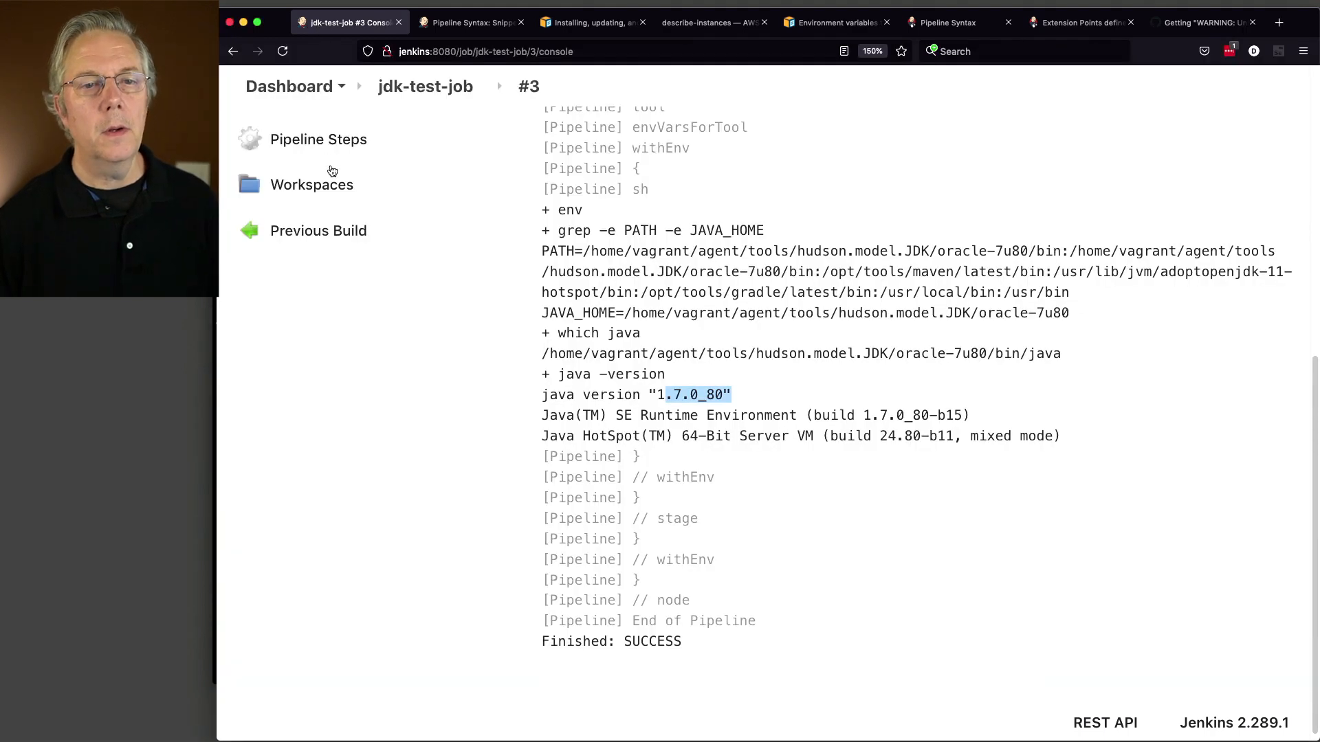
Step: In Global Tool Configuration, add a second JDK entry and delete its Oracle installer
click(301, 88)
click(339, 432)
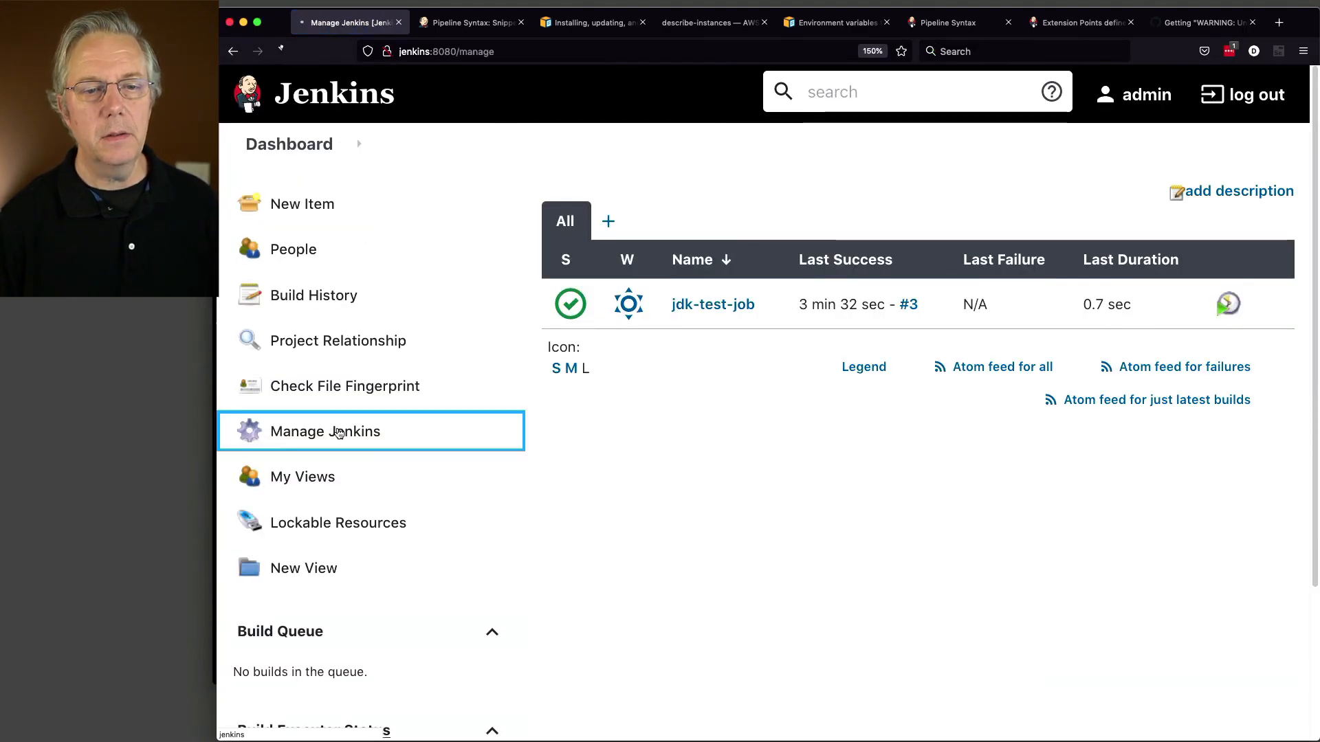
click(1090, 362)
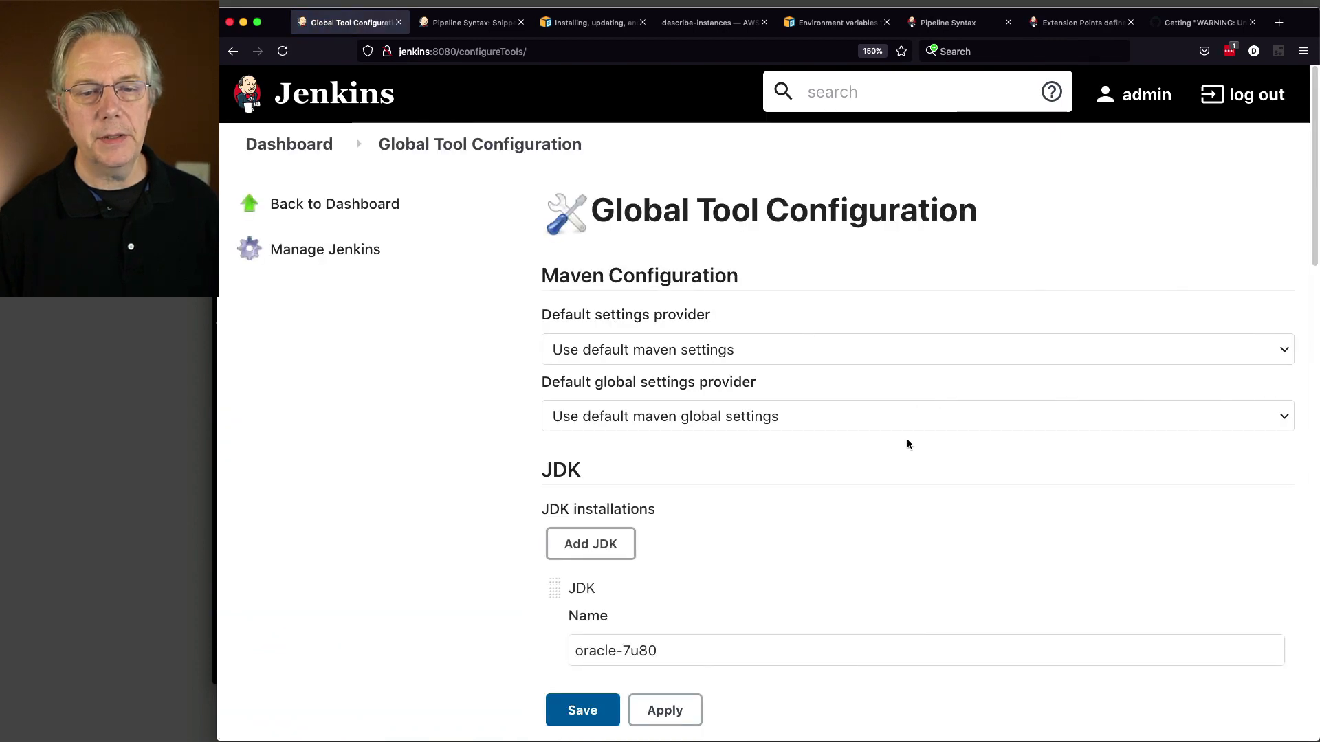
scroll(907, 440, down, 3)
click(628, 348)
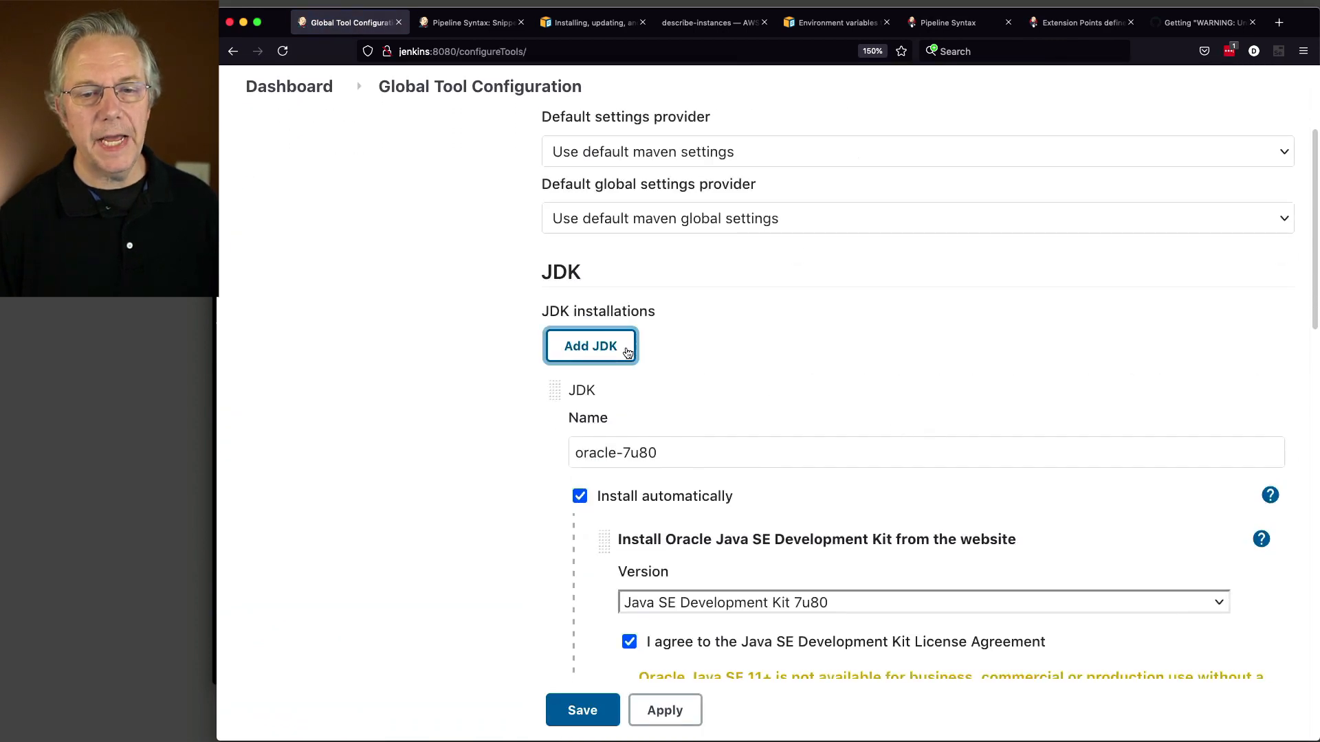
scroll(781, 372, down, 1)
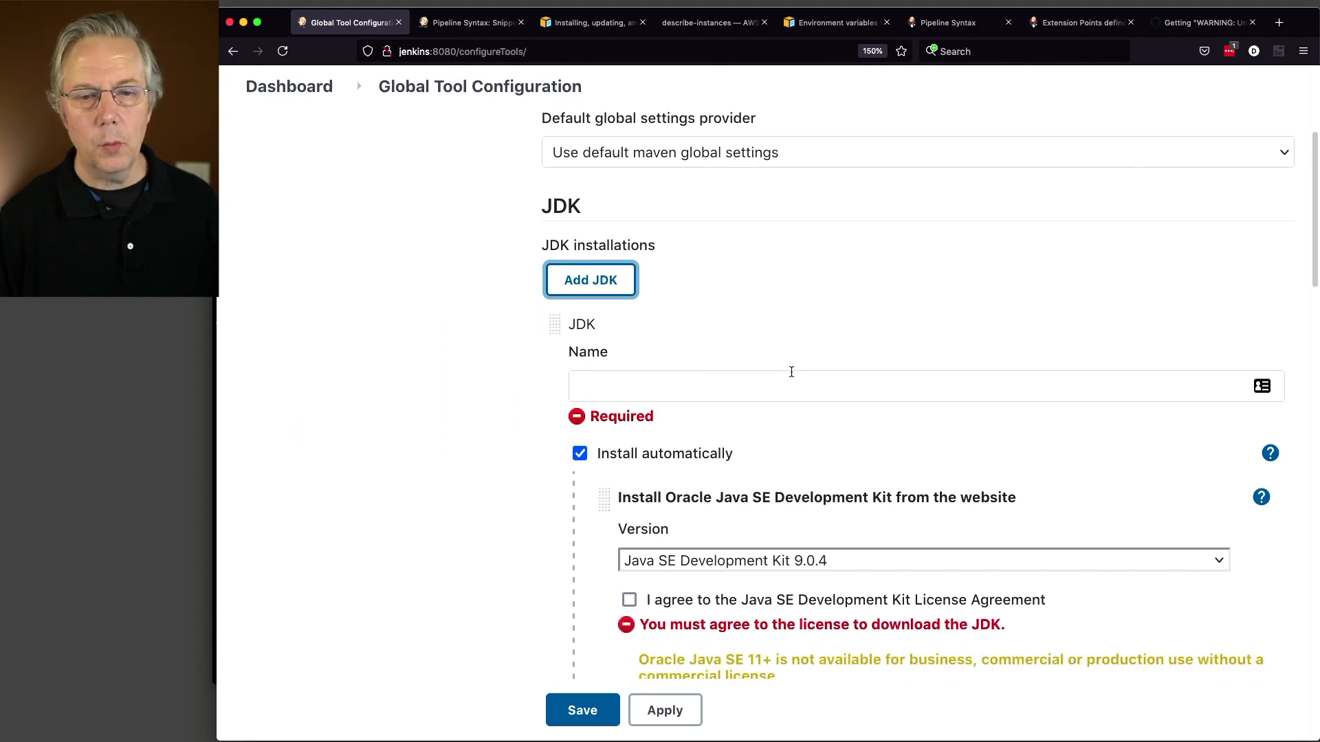
scroll(887, 467, down, 2)
scroll(887, 470, down, 1)
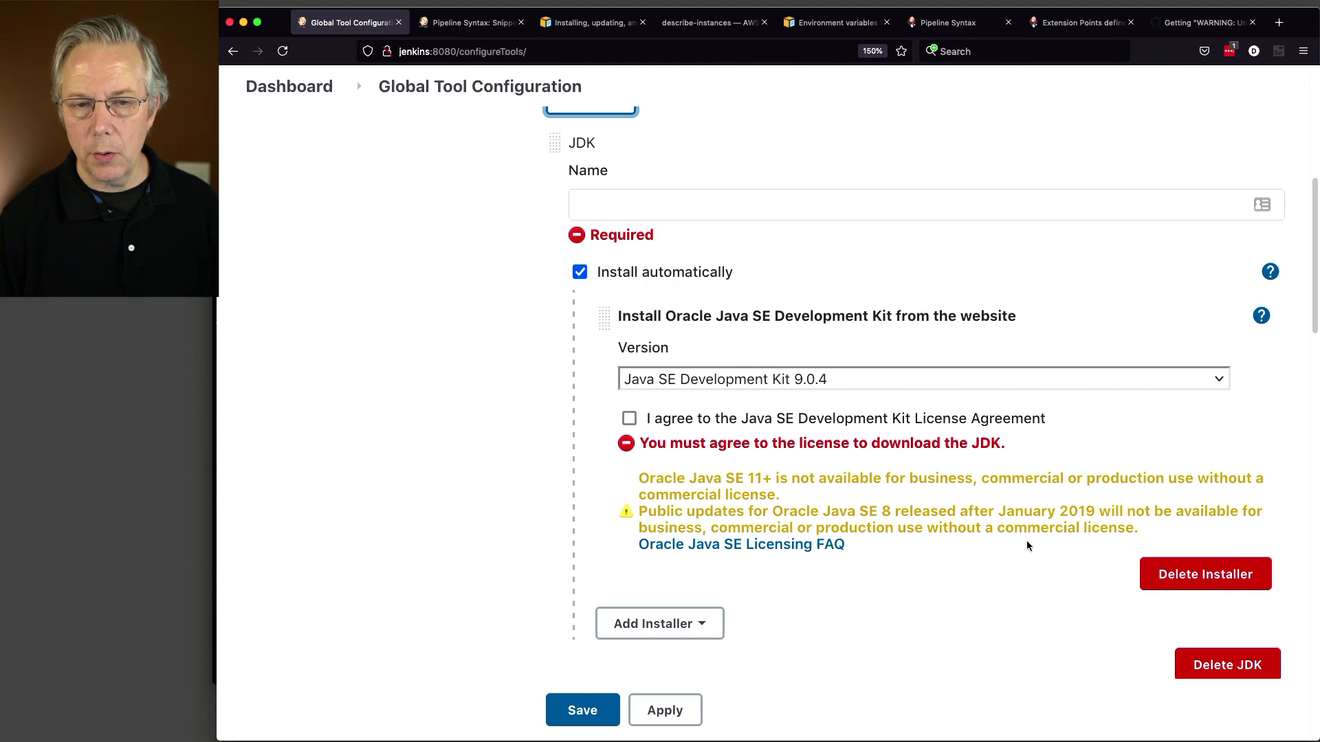
click(1174, 578)
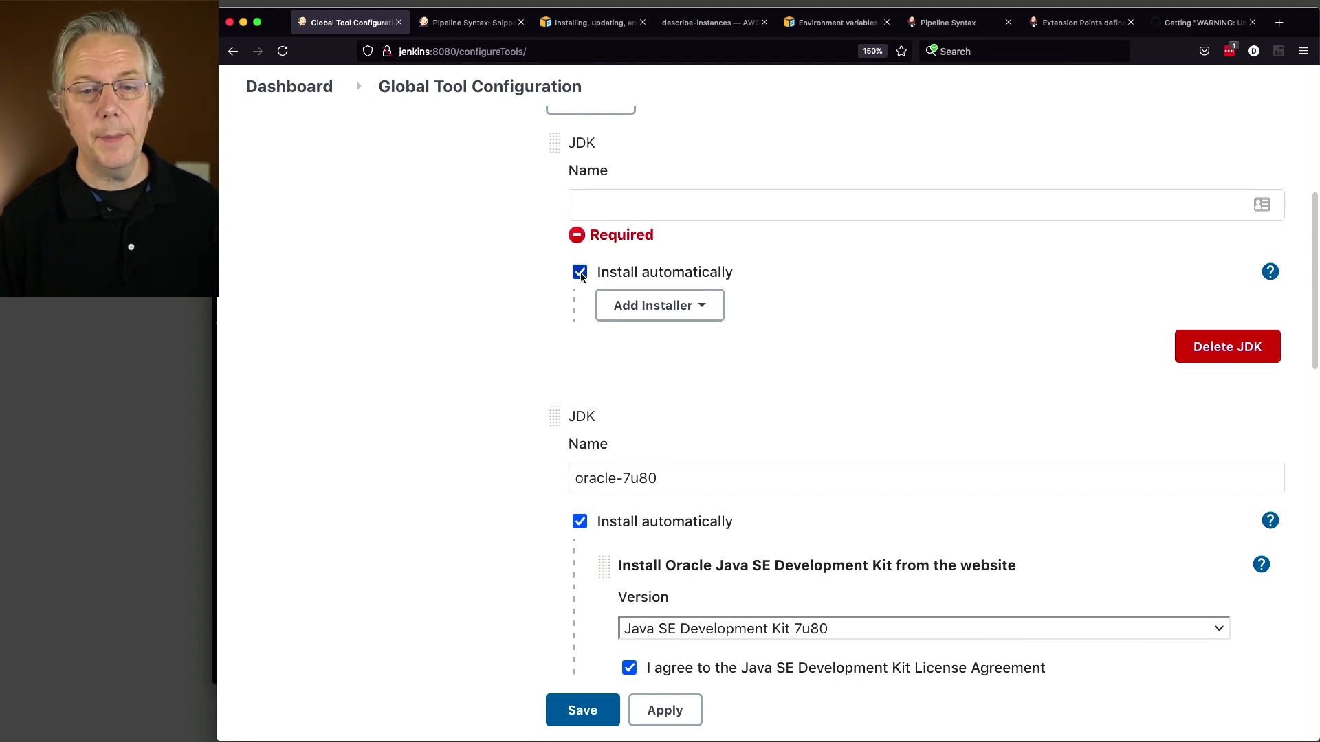
Step: Turn off Install automatically and paste /usr/lib/jvm/jre-1.6.0-openjdk.x86_64 as JAVA_HOME
click(579, 273)
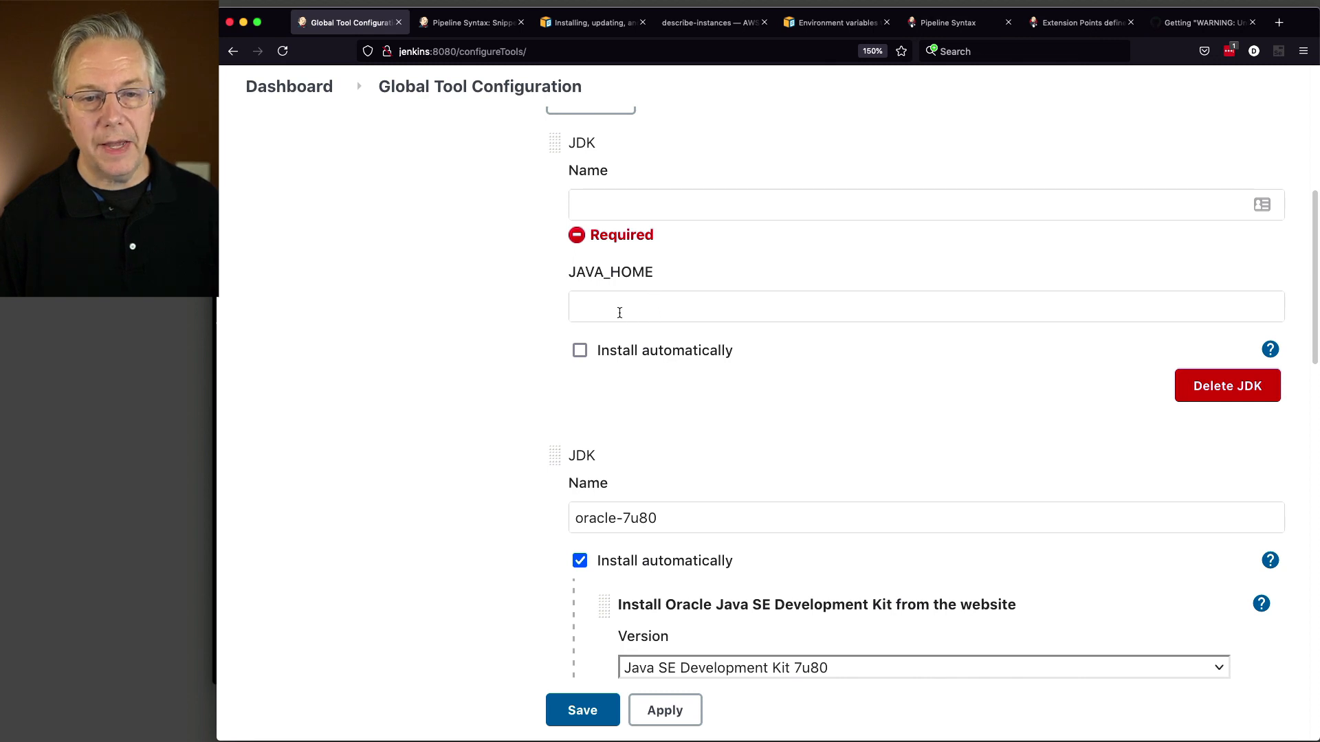
click(695, 315)
text(/usr/lib/jvm/jre-1.6.0-openjdk.x86_64)
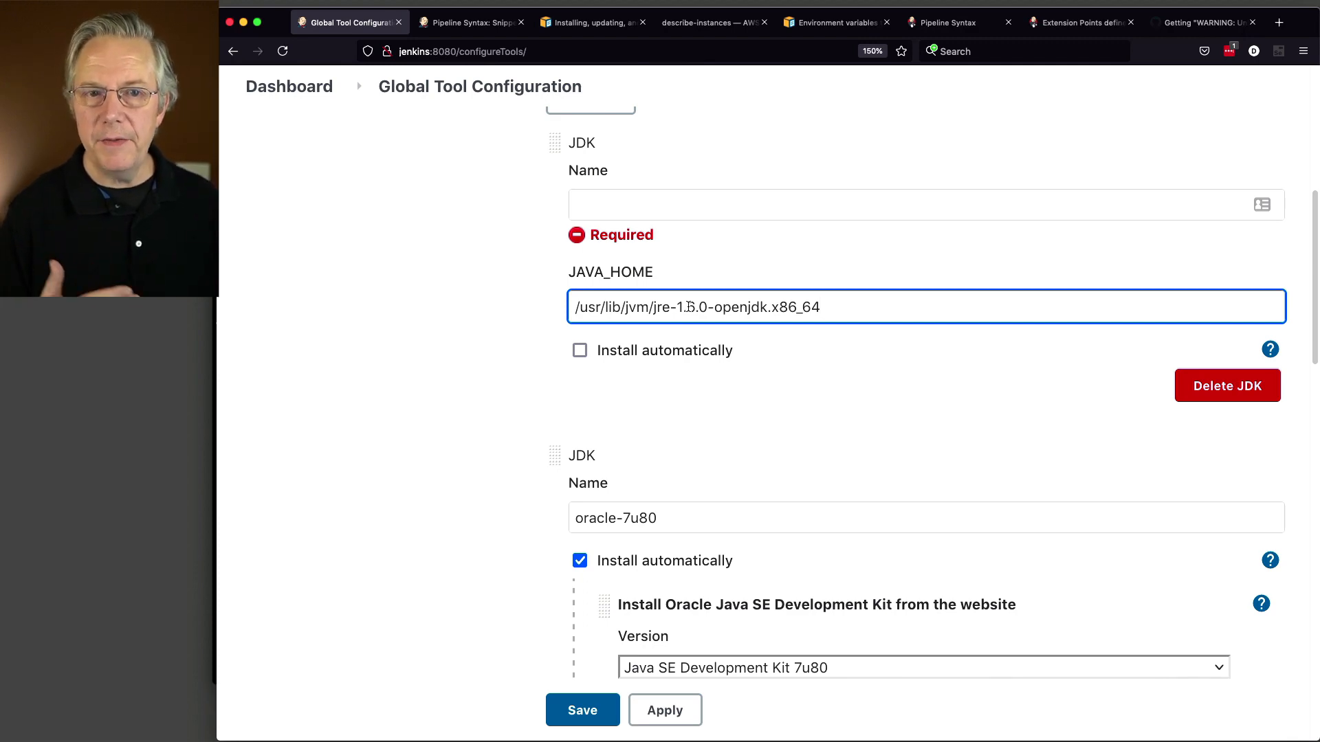
key(super+Tab)
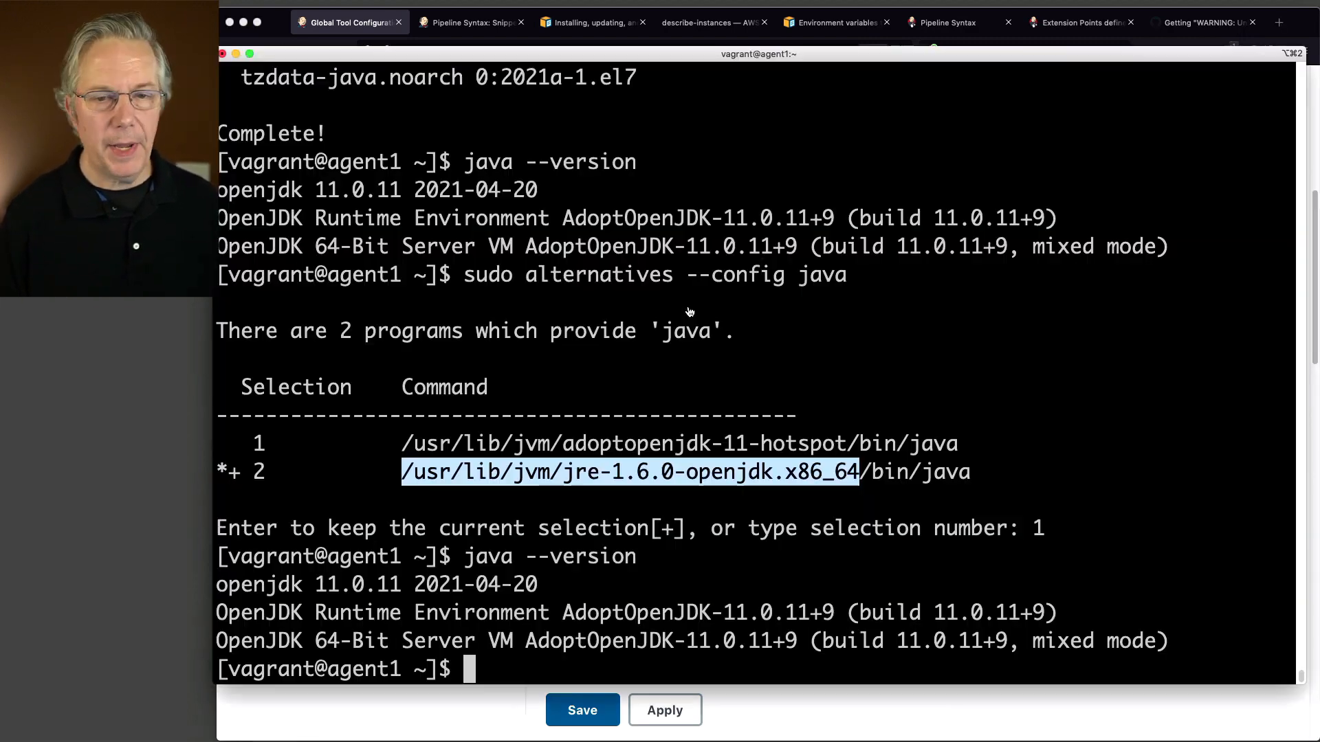
click(477, 455)
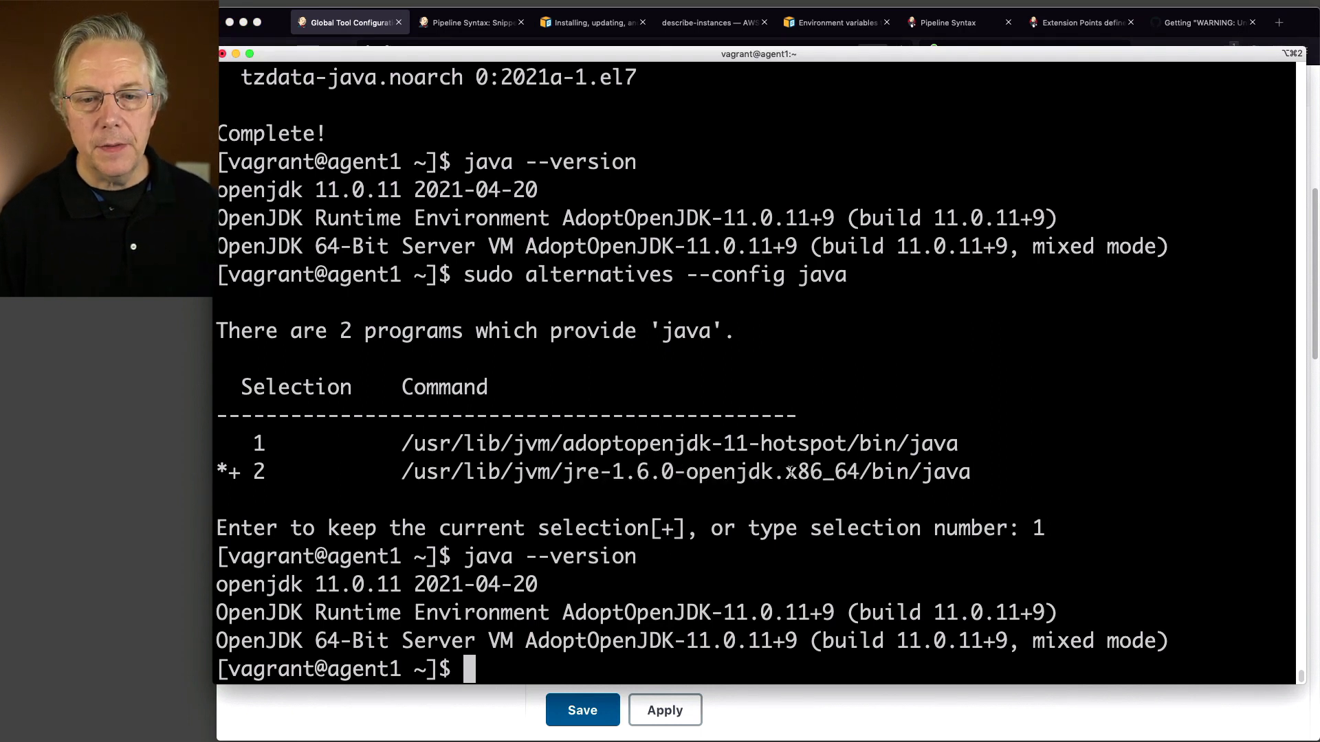
drag(413, 473, 862, 479)
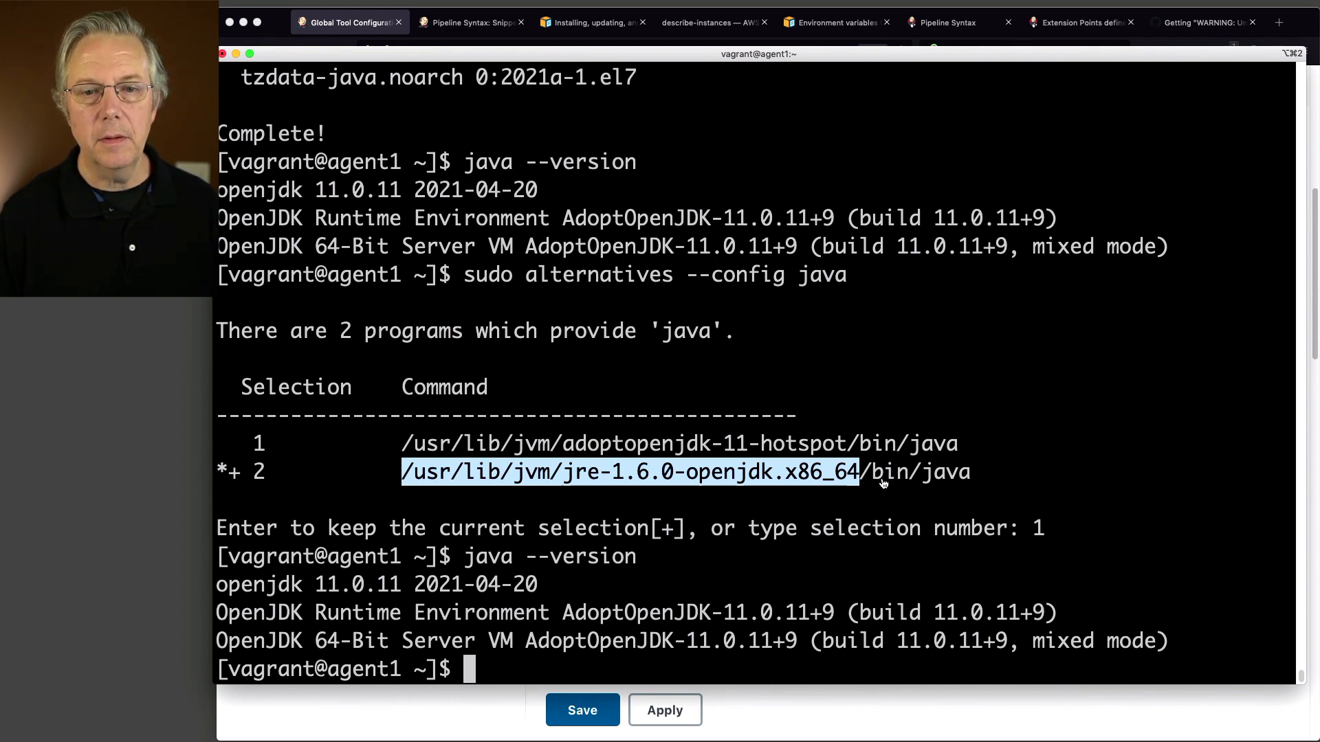
key(super+Tab)
Step: Name the new JDK openjdk-1.6.0_41 and validate the JAVA_HOME path warning
click(602, 200)
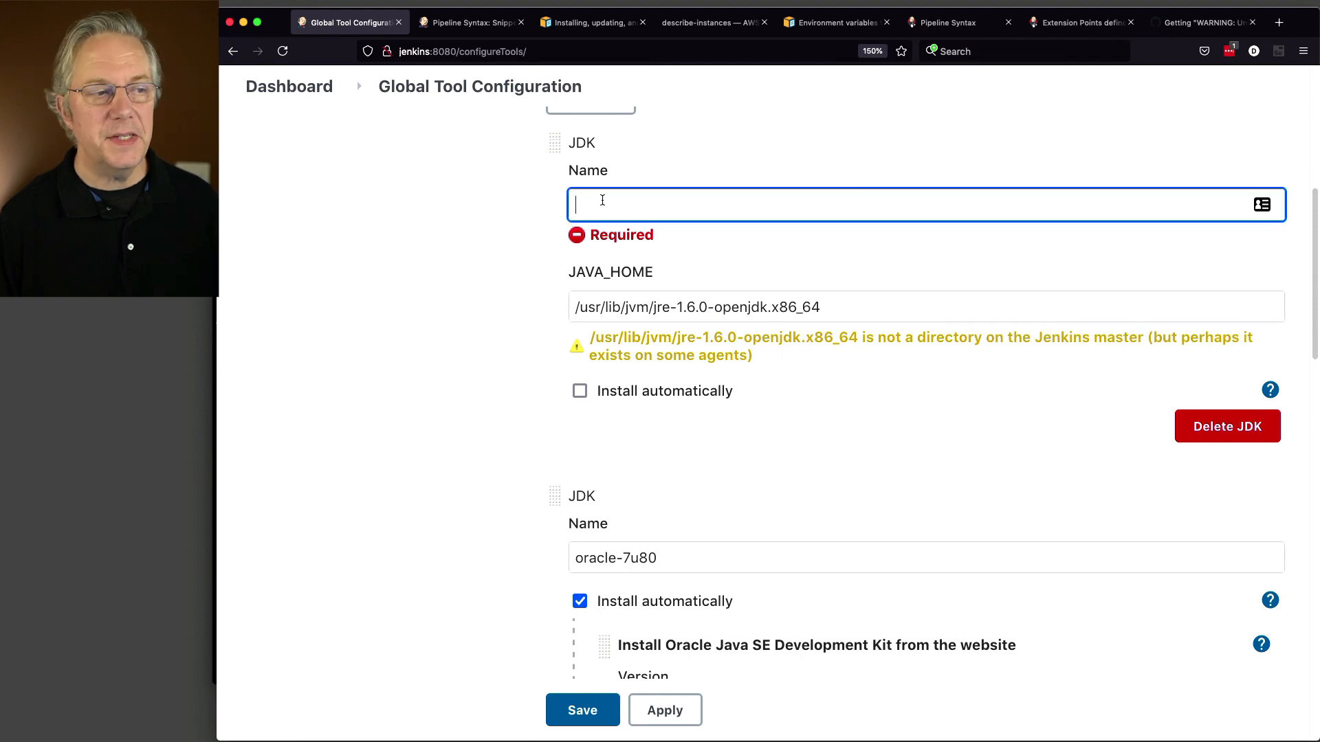
key(super+Tab)
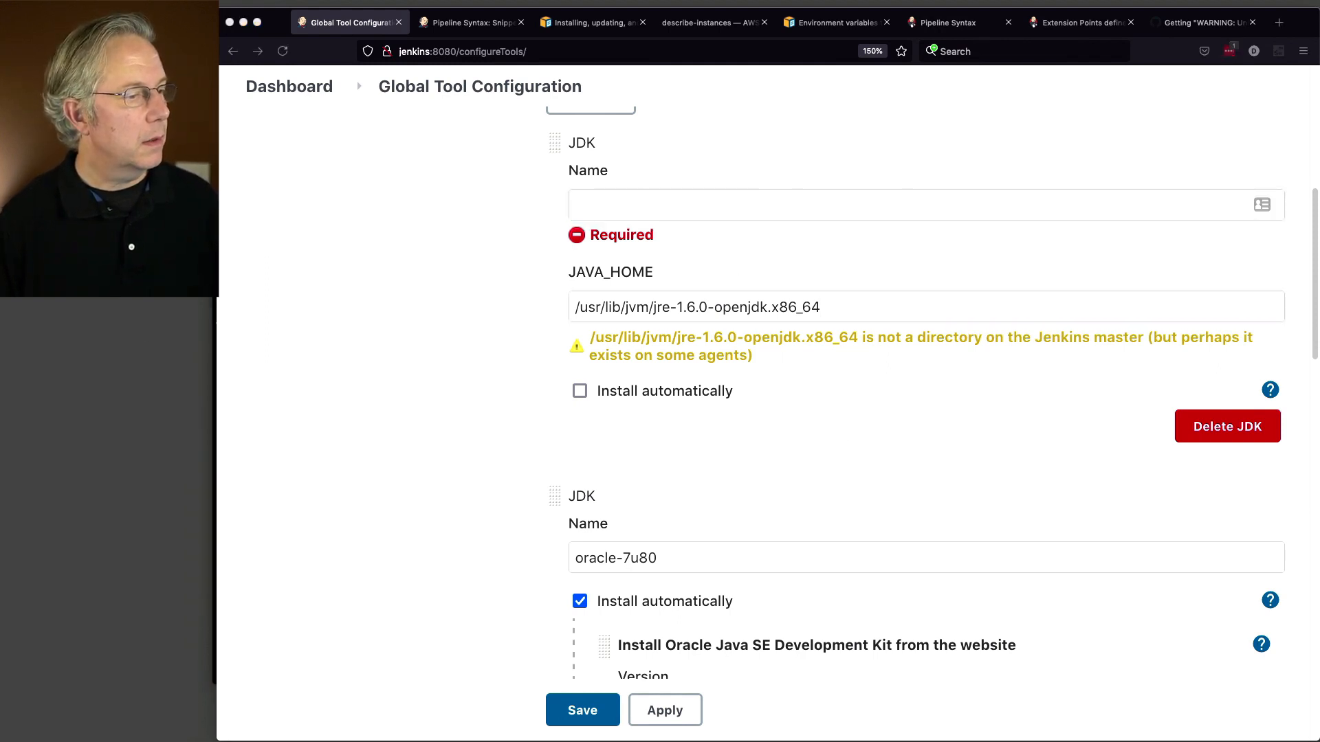
click(648, 206)
text(openjdk-1.6.0_41)
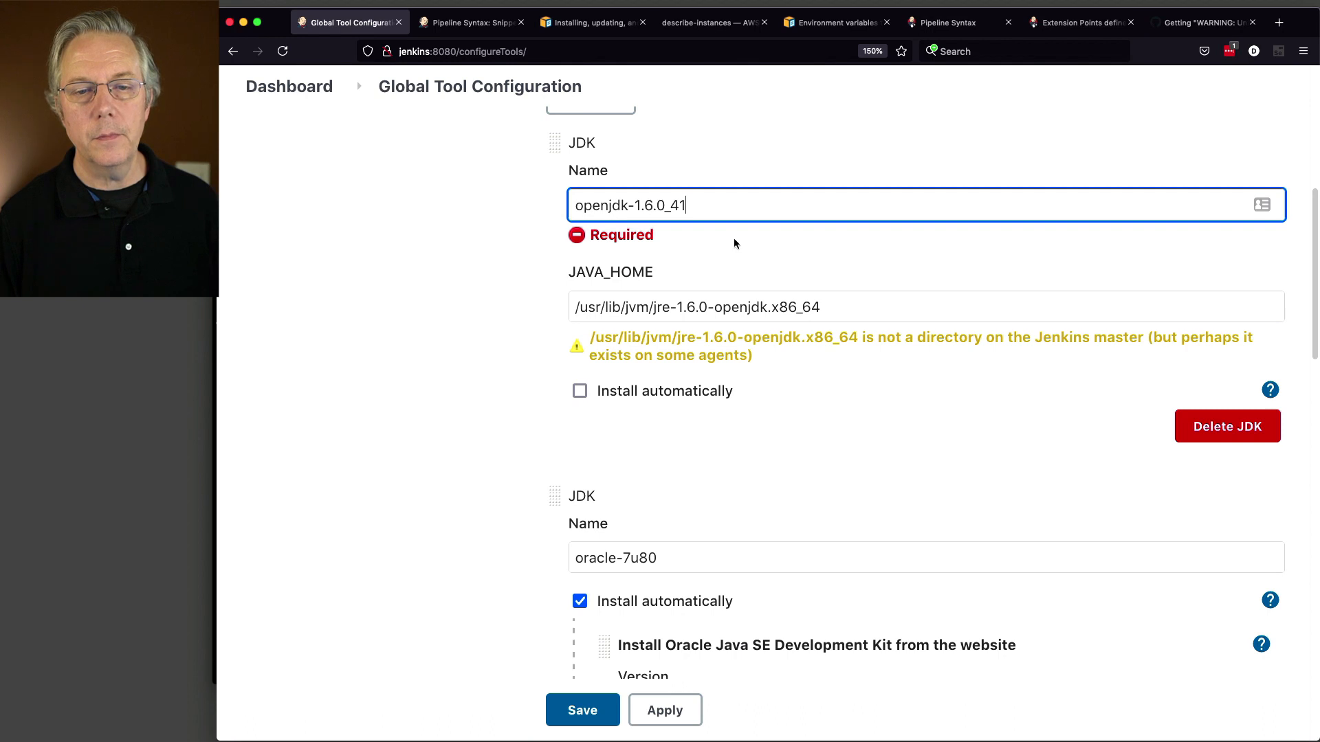
key(Tab)
click(732, 301)
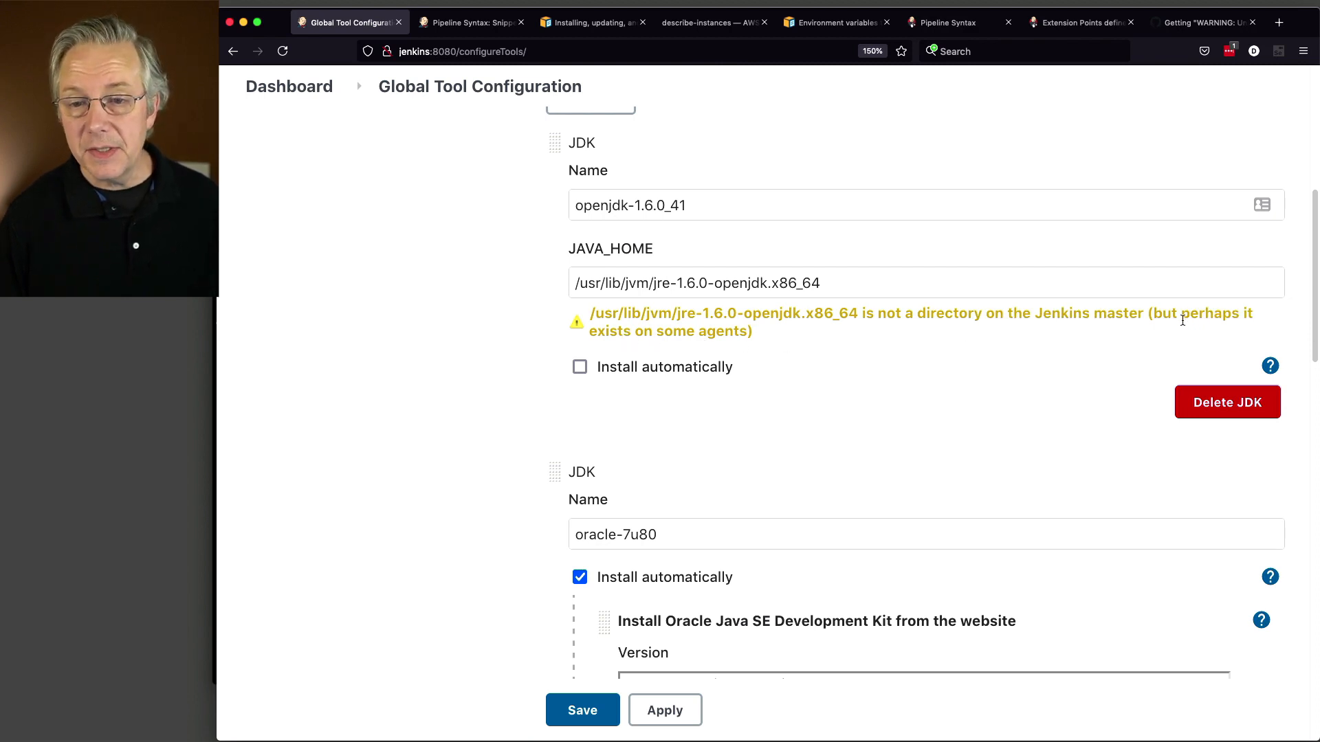
drag(1153, 315, 961, 326)
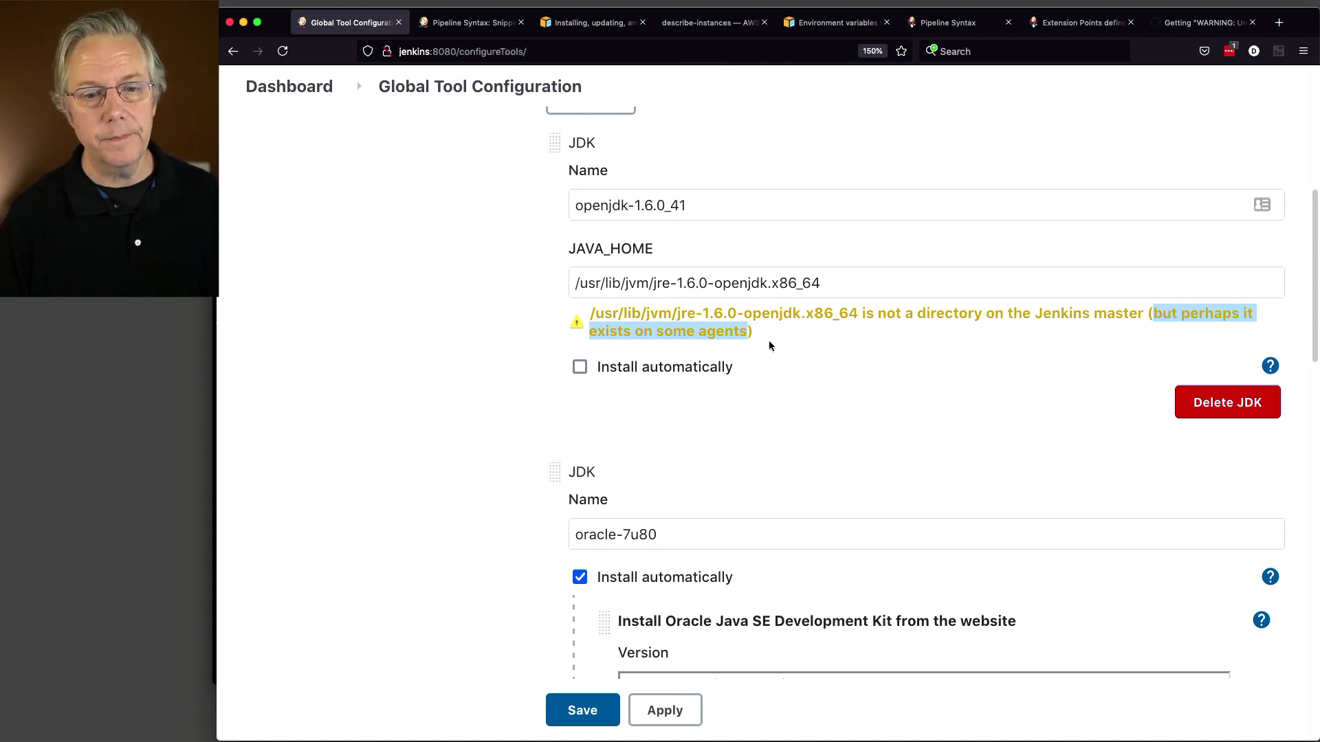
Step: Save the JDK tool configuration and open jdk-test-job's configuration
click(602, 715)
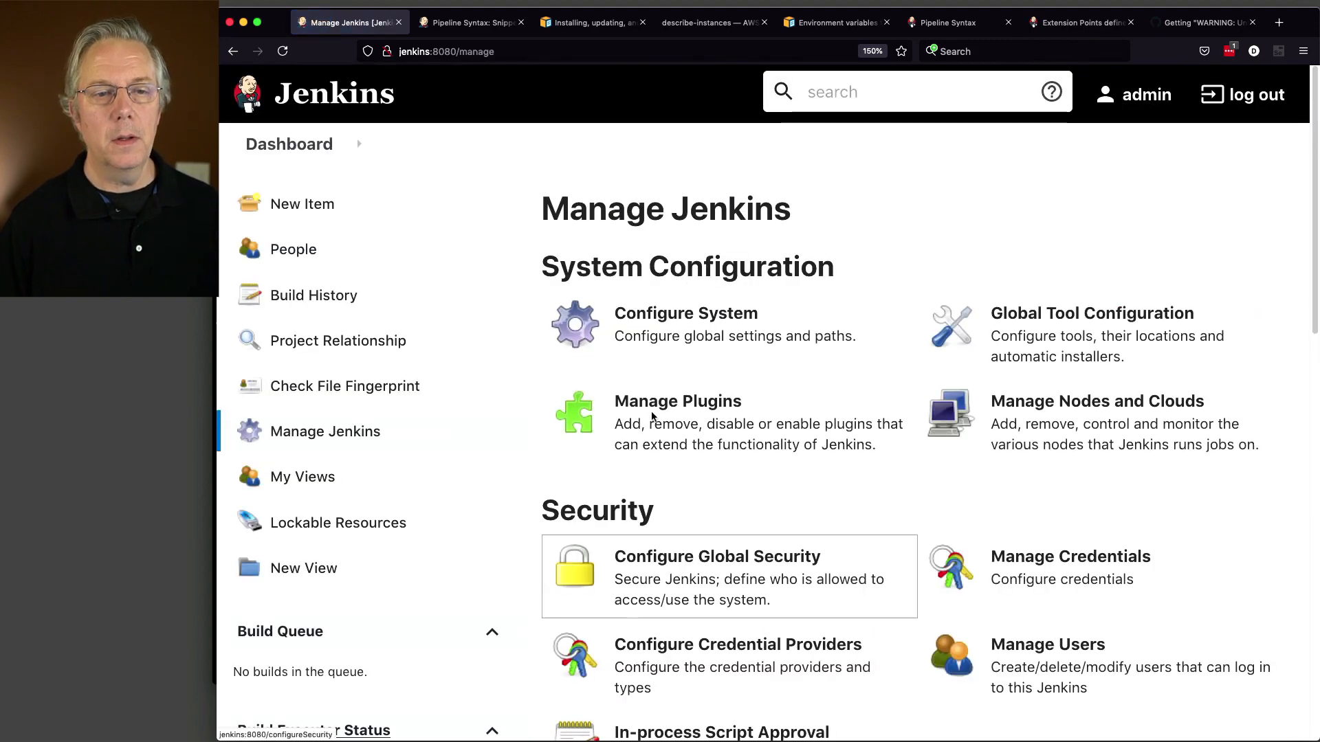
click(293, 145)
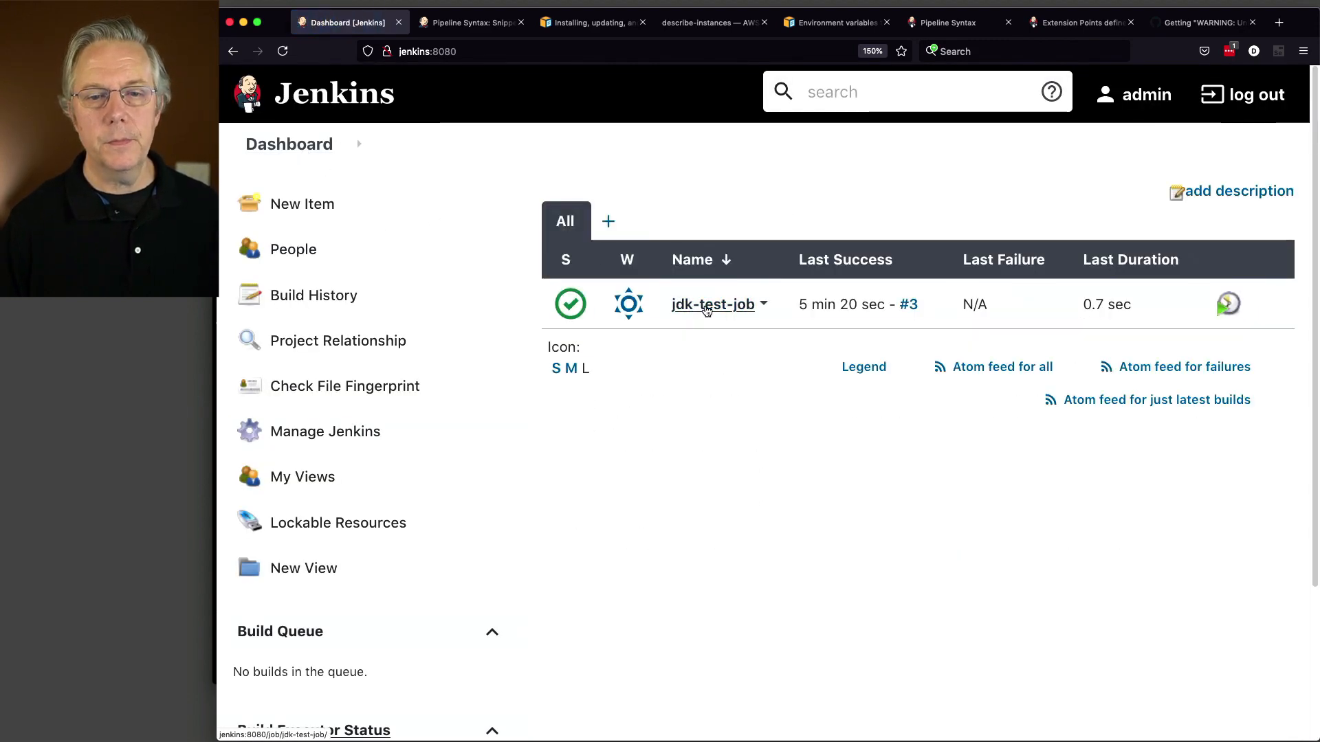
click(706, 311)
click(330, 385)
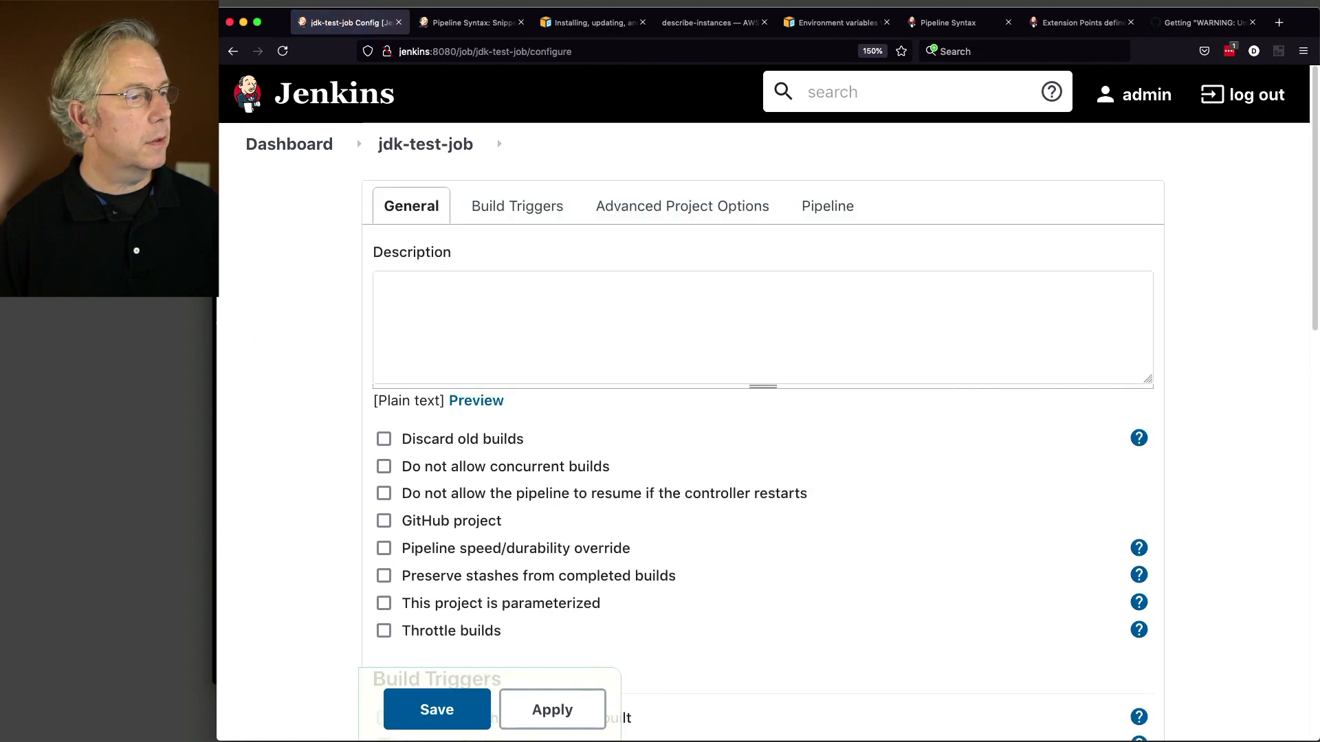
Step: Change the pipeline's jdk from oracle-7u80 to openjdk-1.6.0_41, save, and start build #4
key(super+Tab)
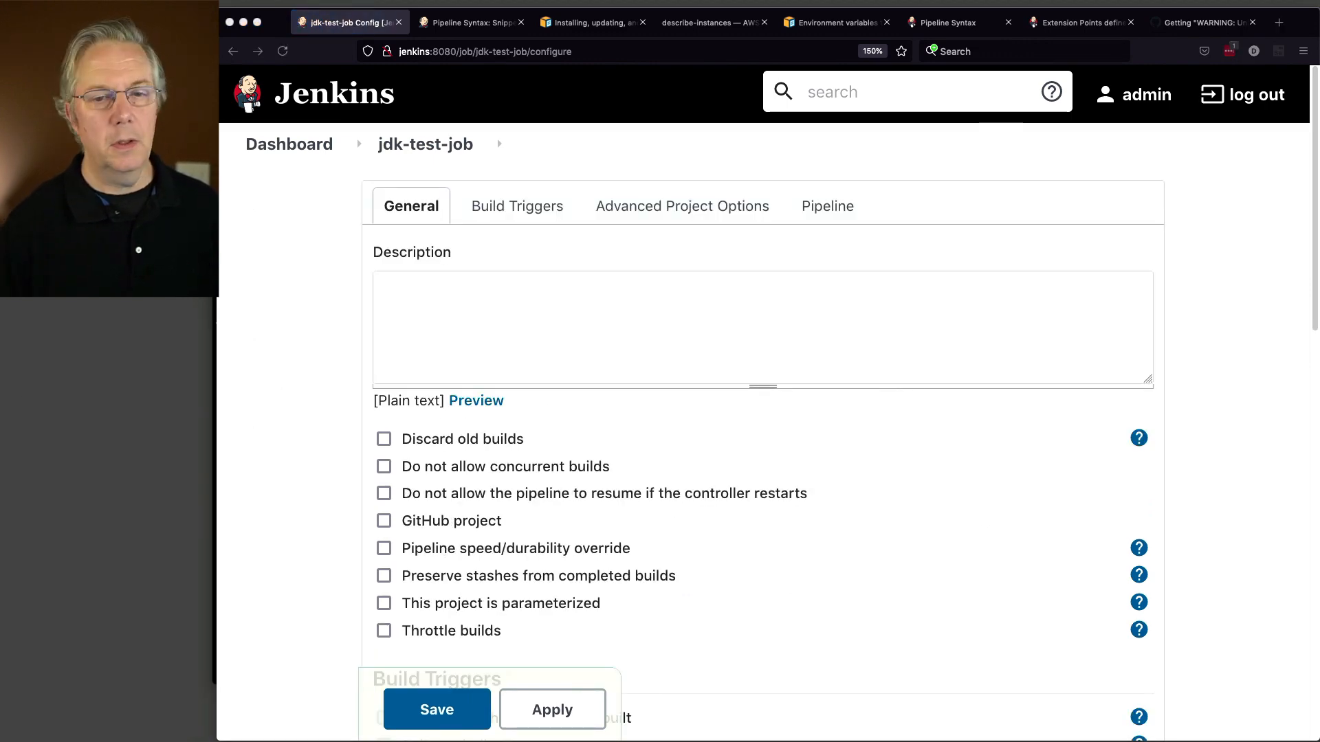
scroll(700, 509, down, 10)
click(534, 507)
drag(509, 517, 591, 520)
text(openjdk-1.6.0_41)
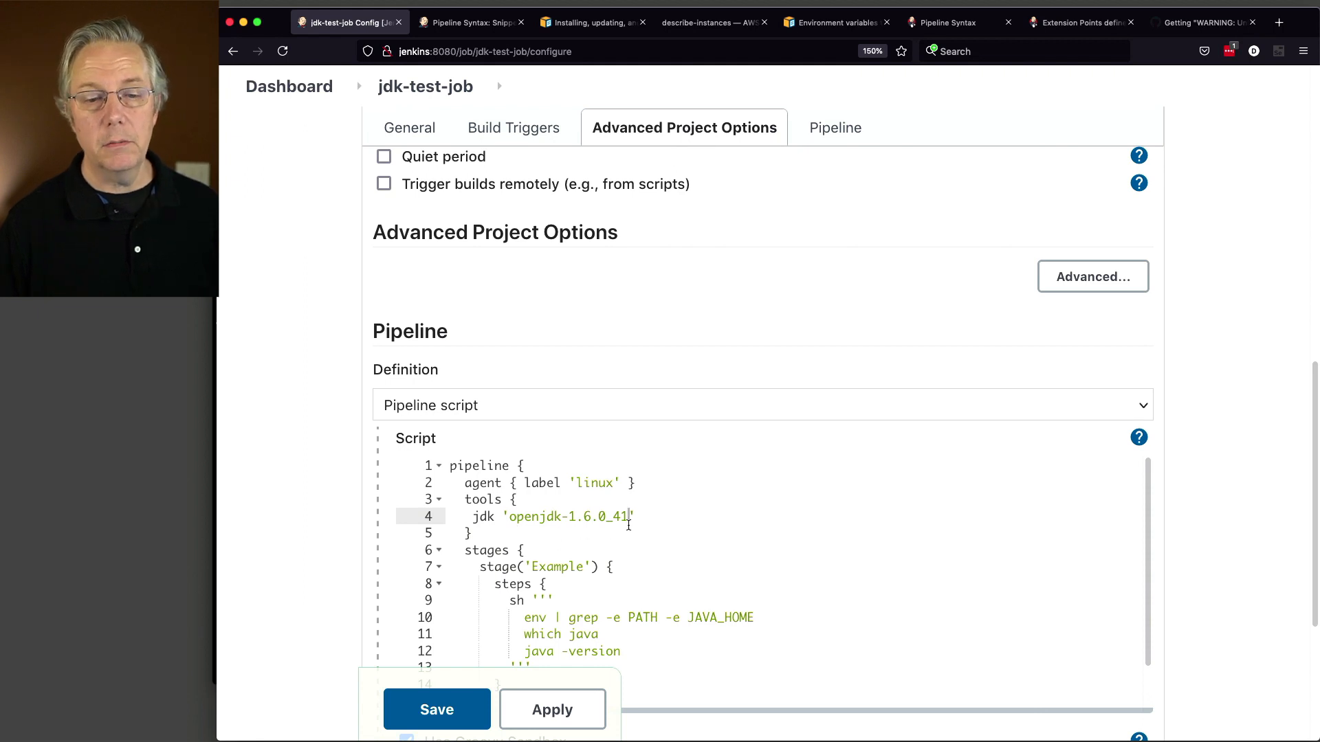
click(436, 709)
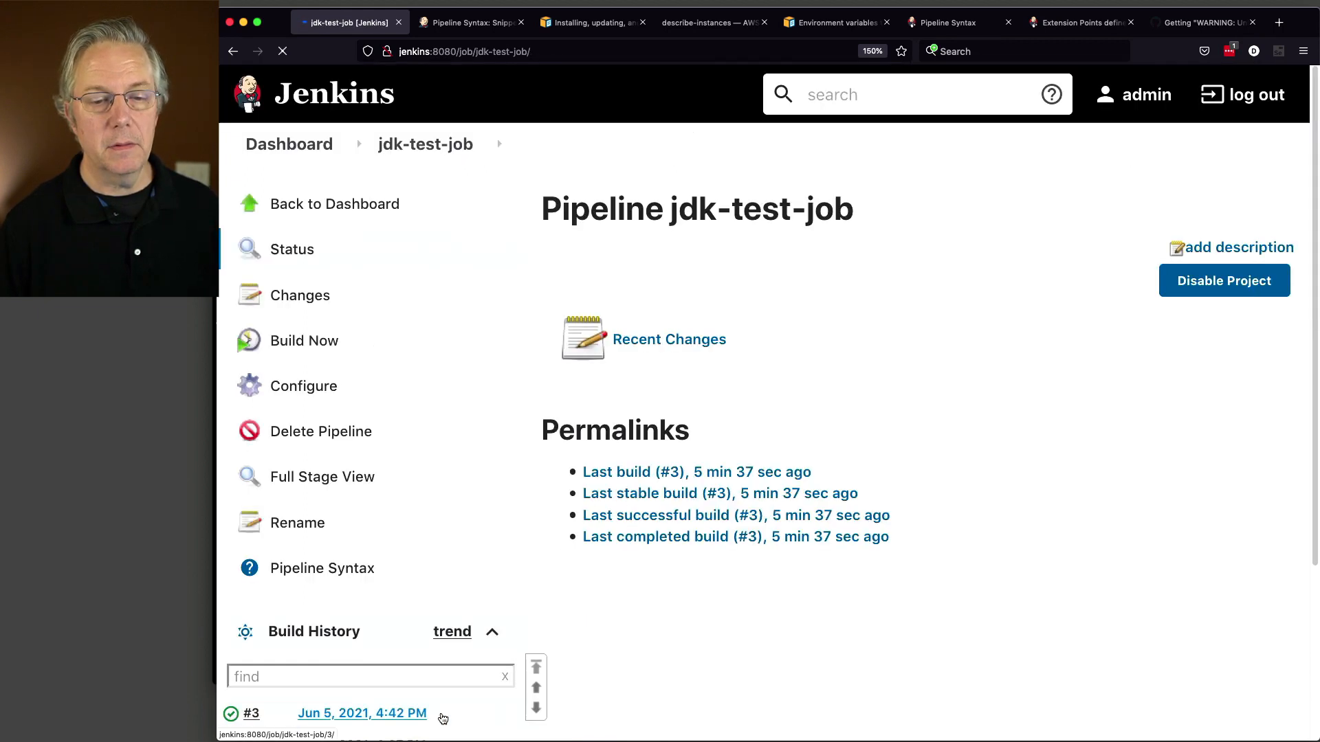
click(301, 341)
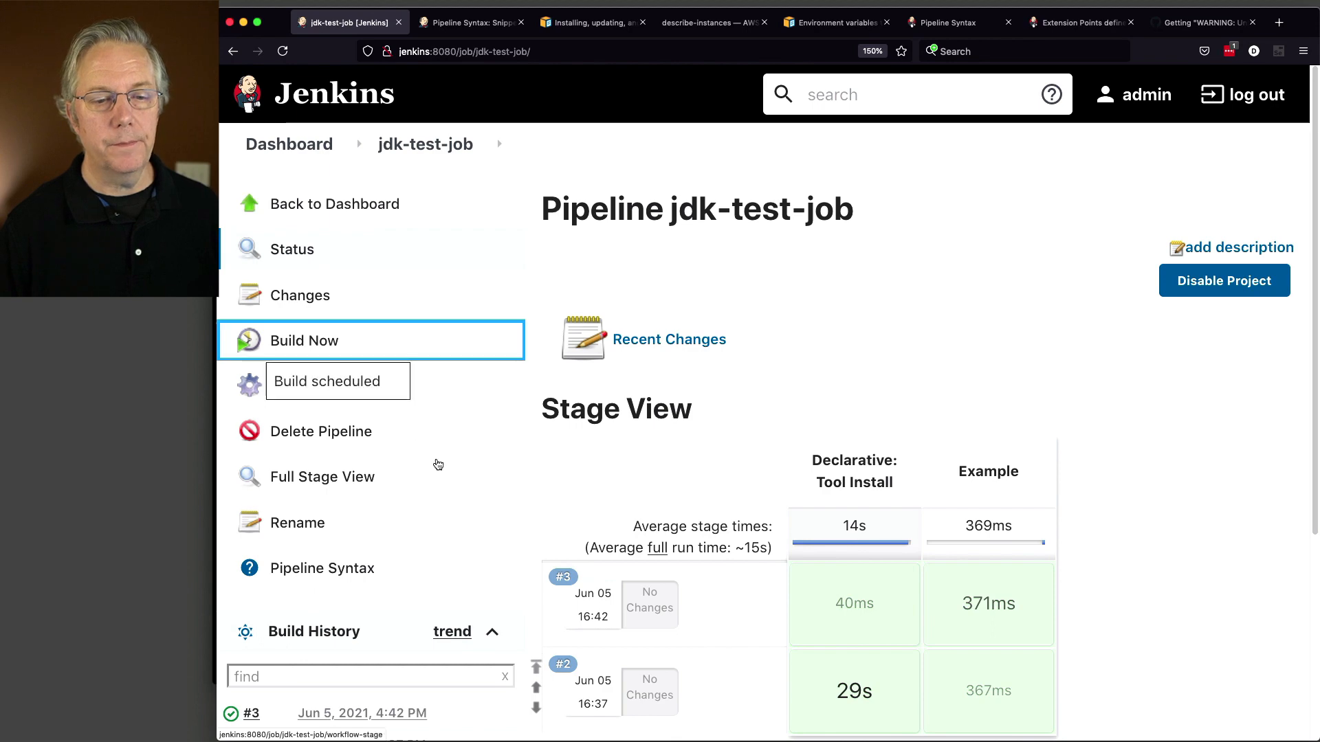
scroll(436, 465, down, 4)
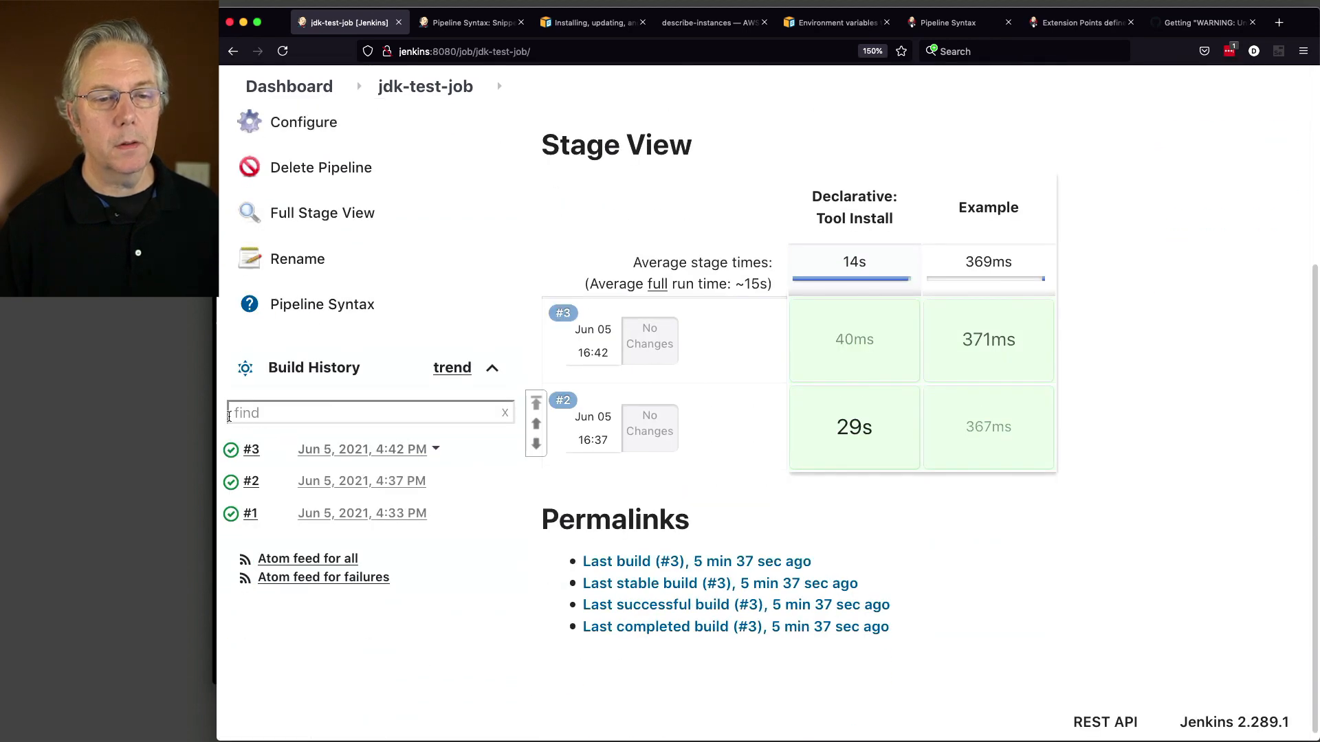
click(232, 450)
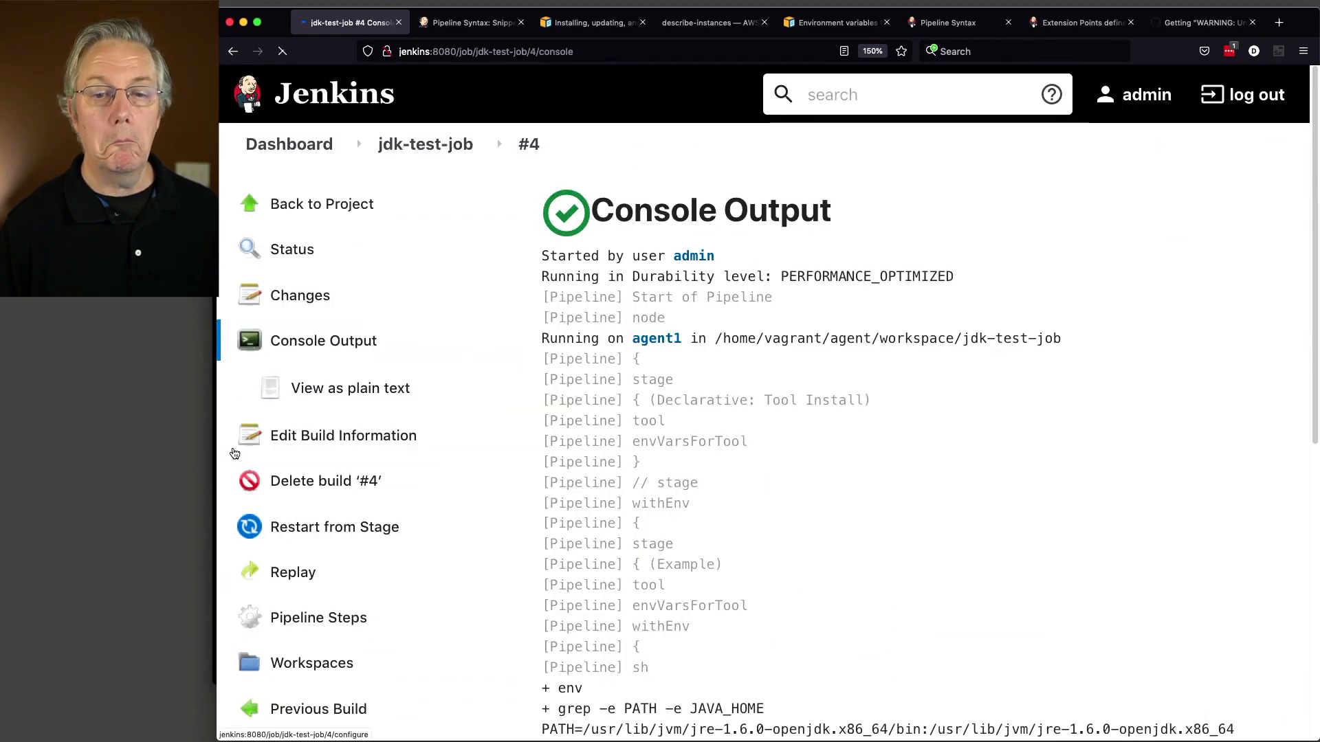
scroll(813, 526, down, 5)
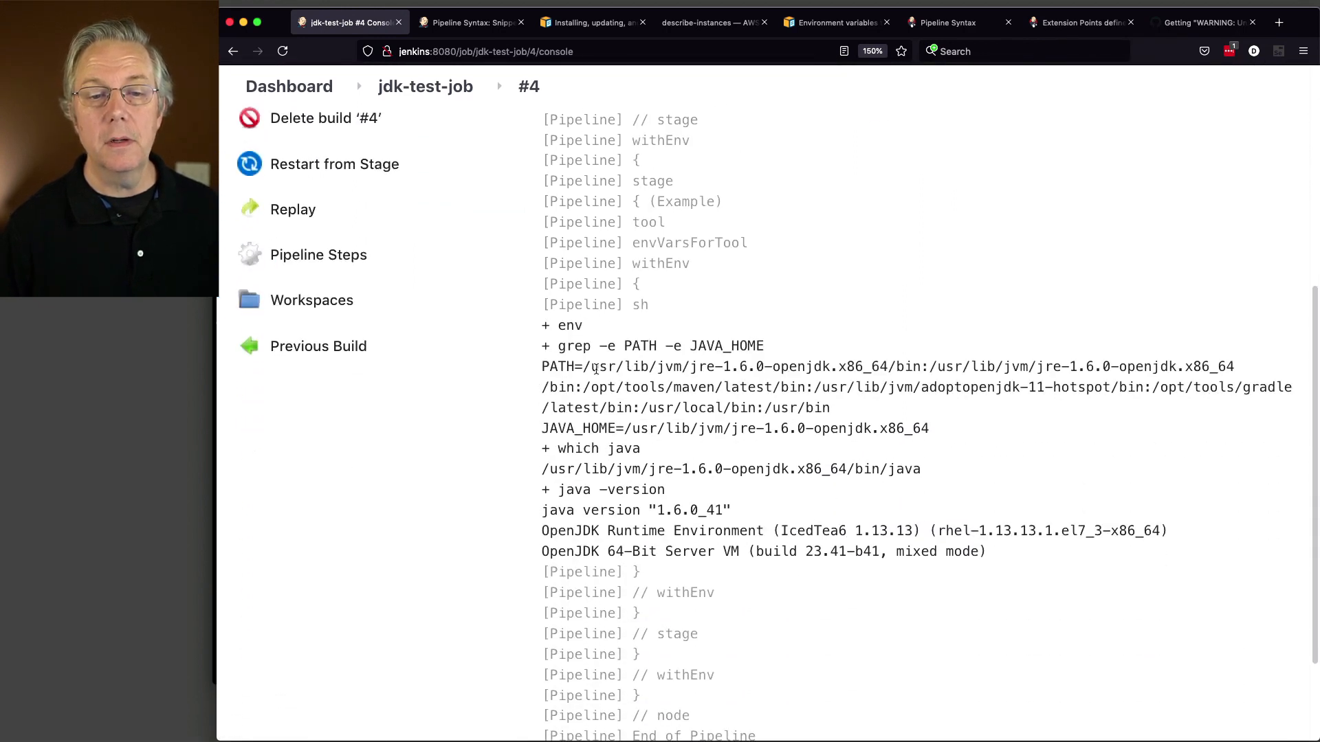
drag(583, 370, 927, 371)
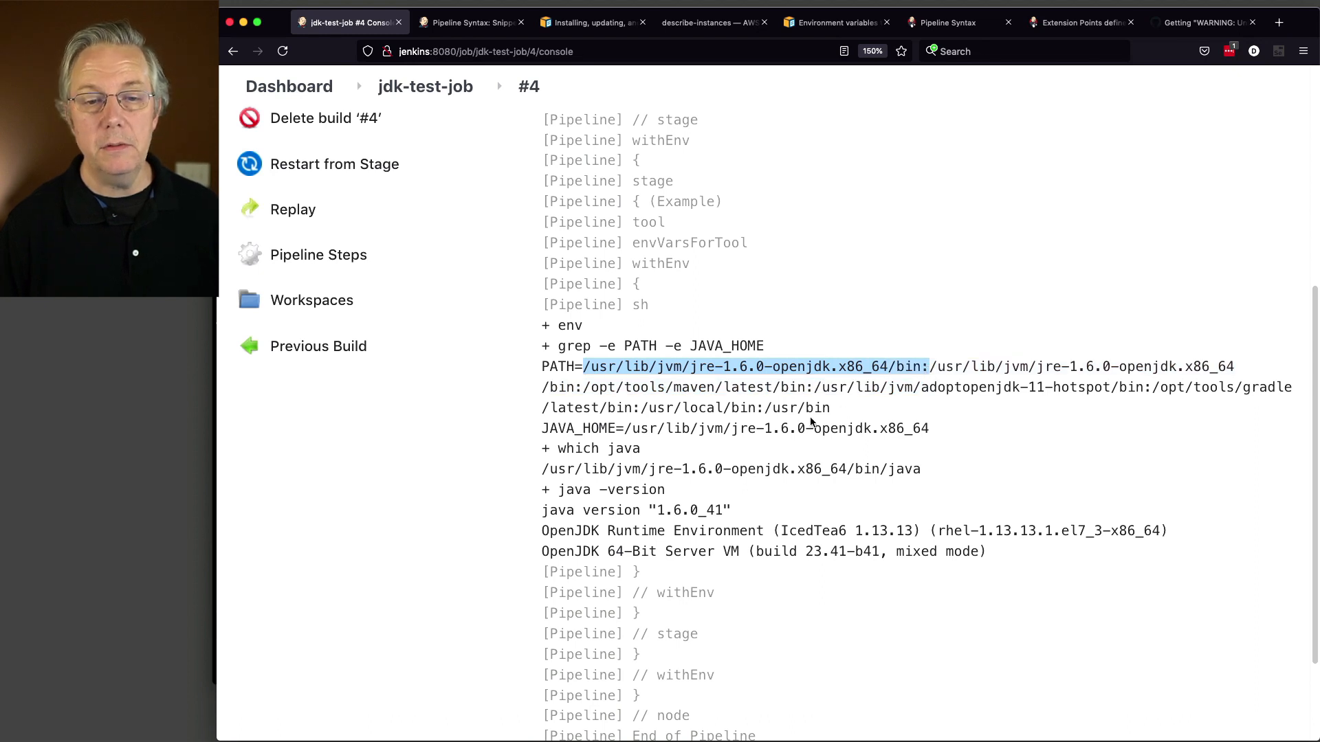
click(621, 429)
drag(626, 429, 947, 429)
click(570, 470)
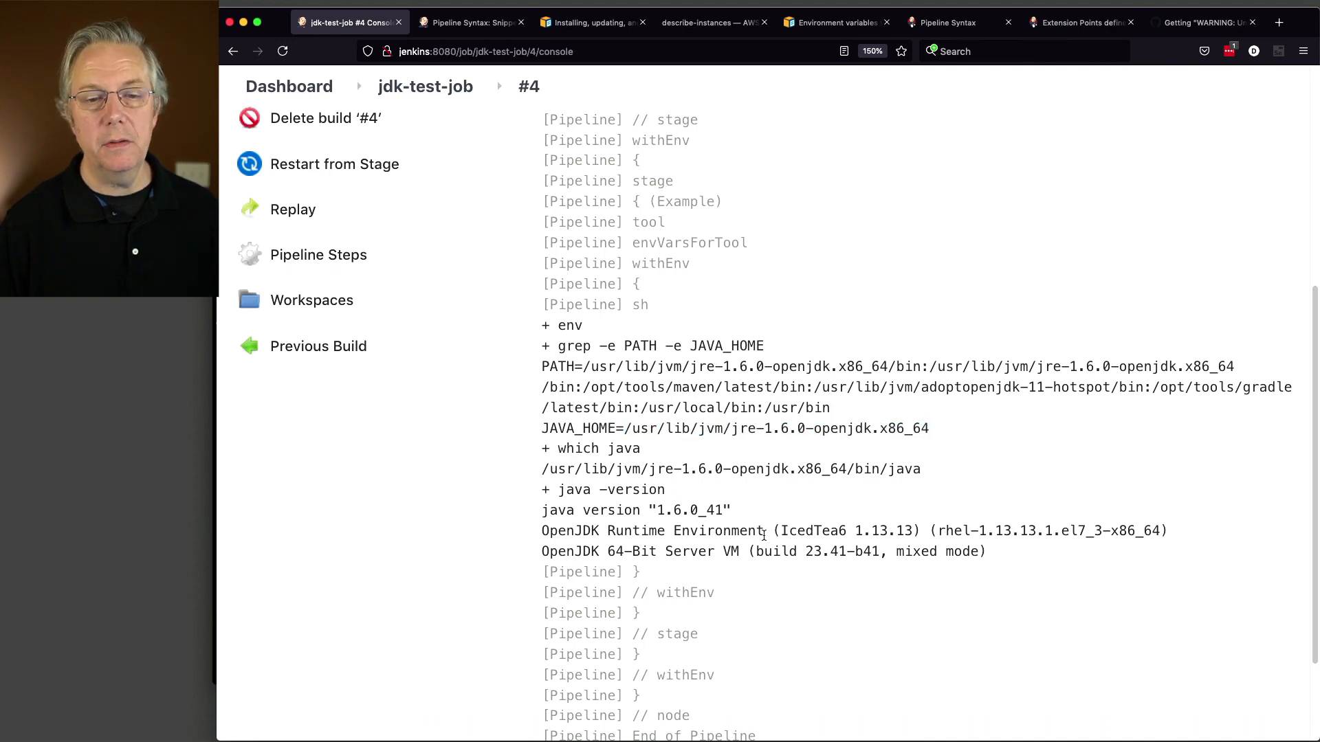
drag(658, 510, 732, 507)
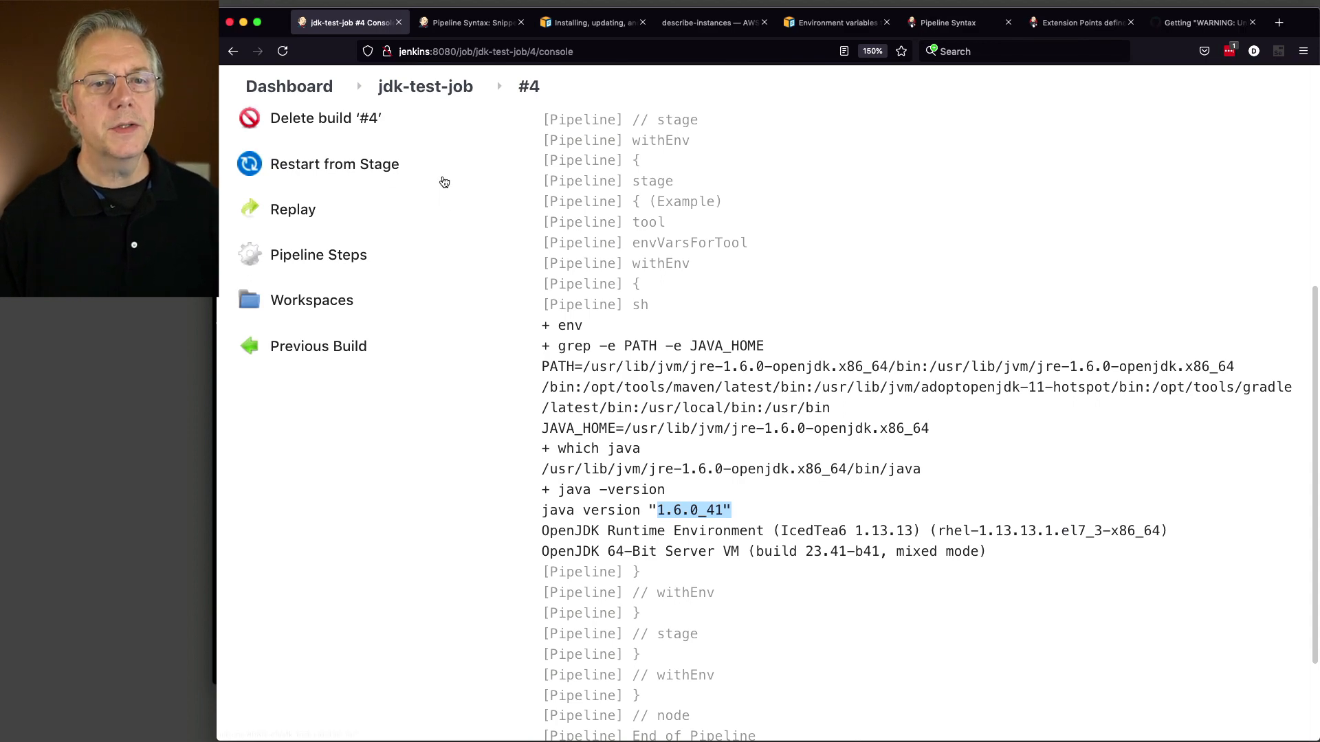
Step: Add another JDK entry in Global Tool Configuration and remove its Oracle installer
click(323, 89)
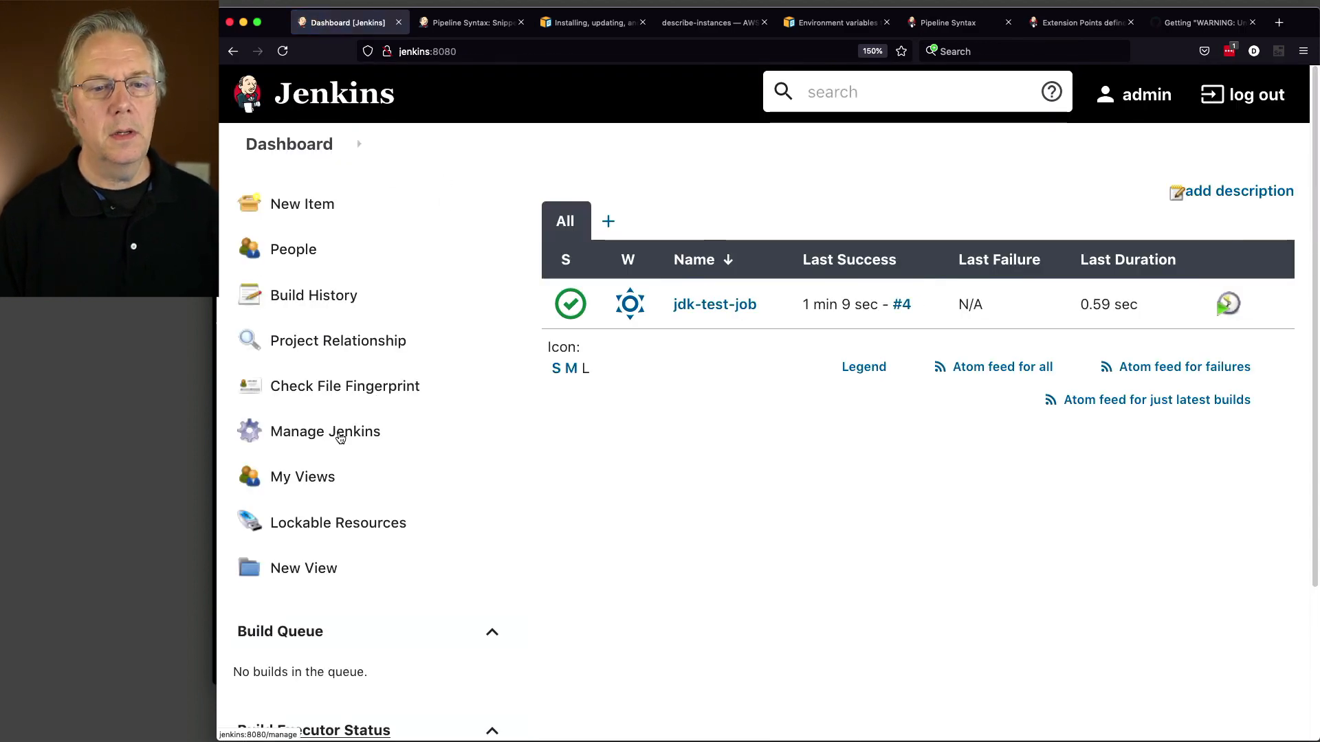
click(341, 438)
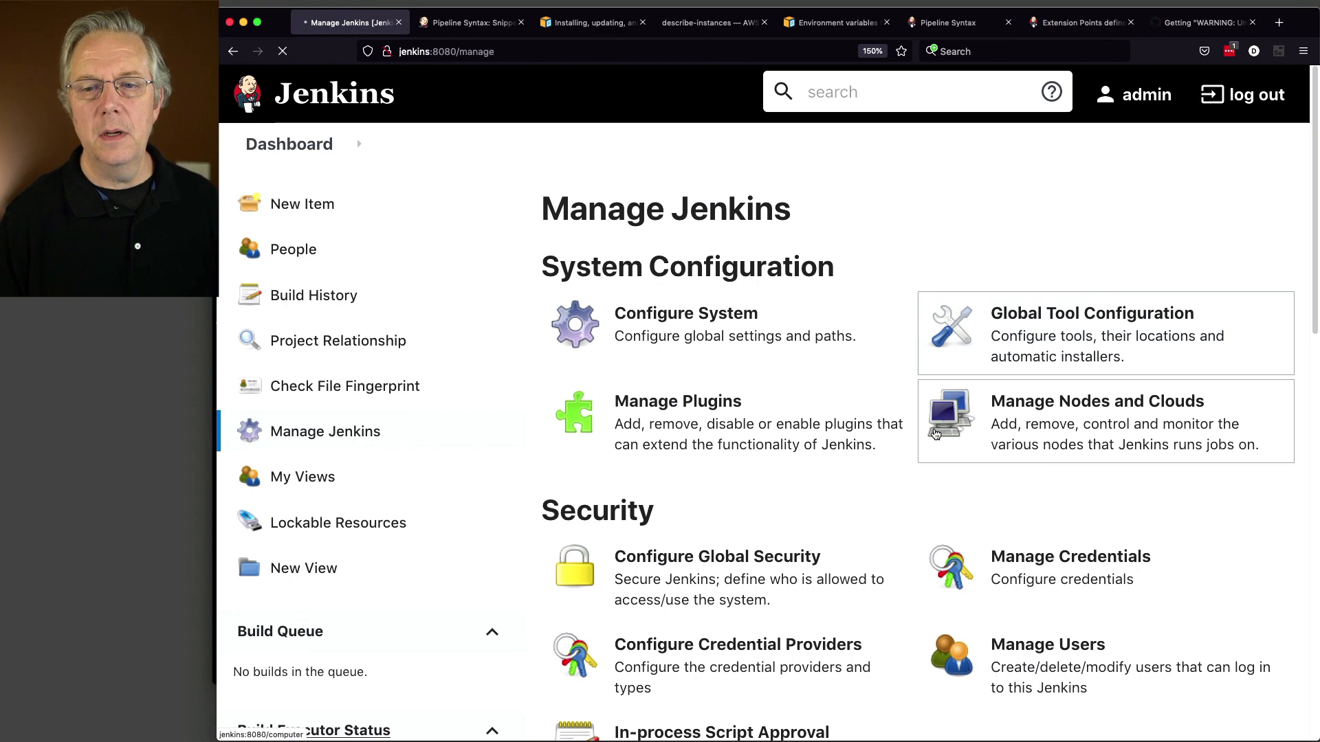
click(628, 515)
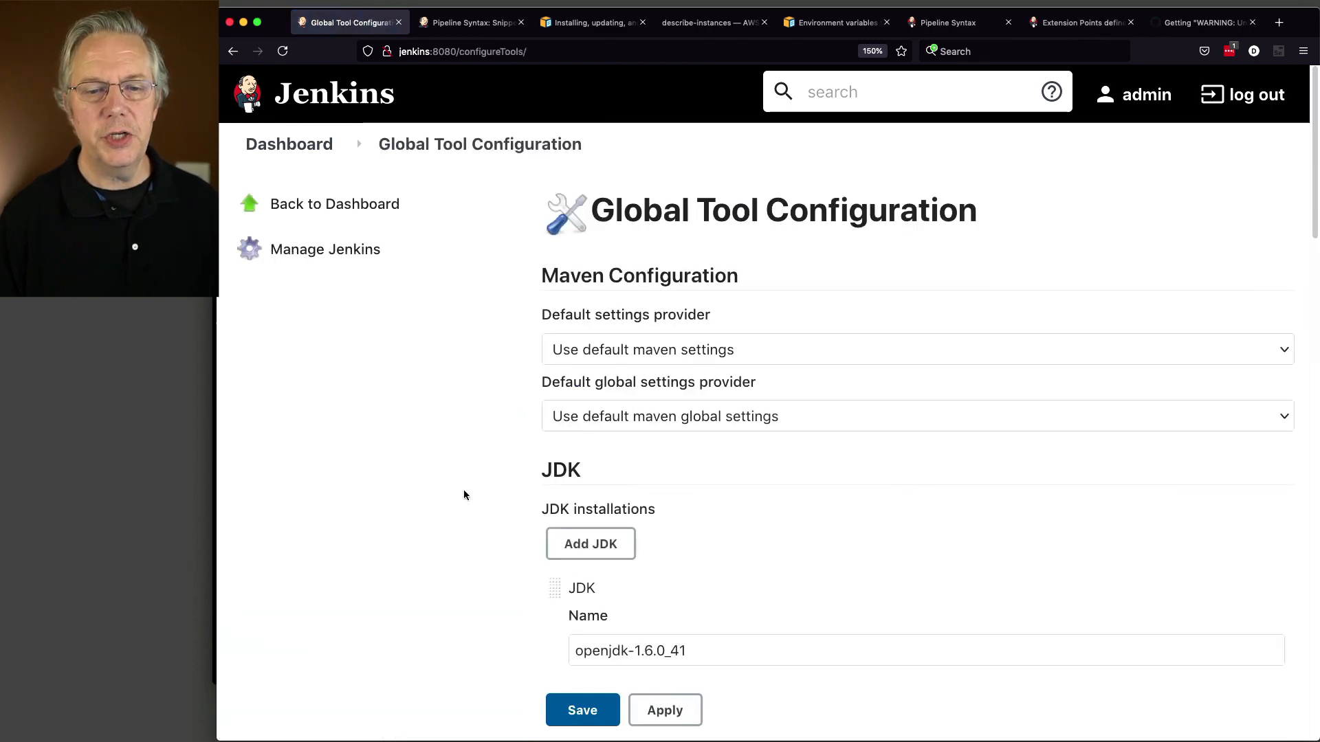
scroll(416, 487, down, 5)
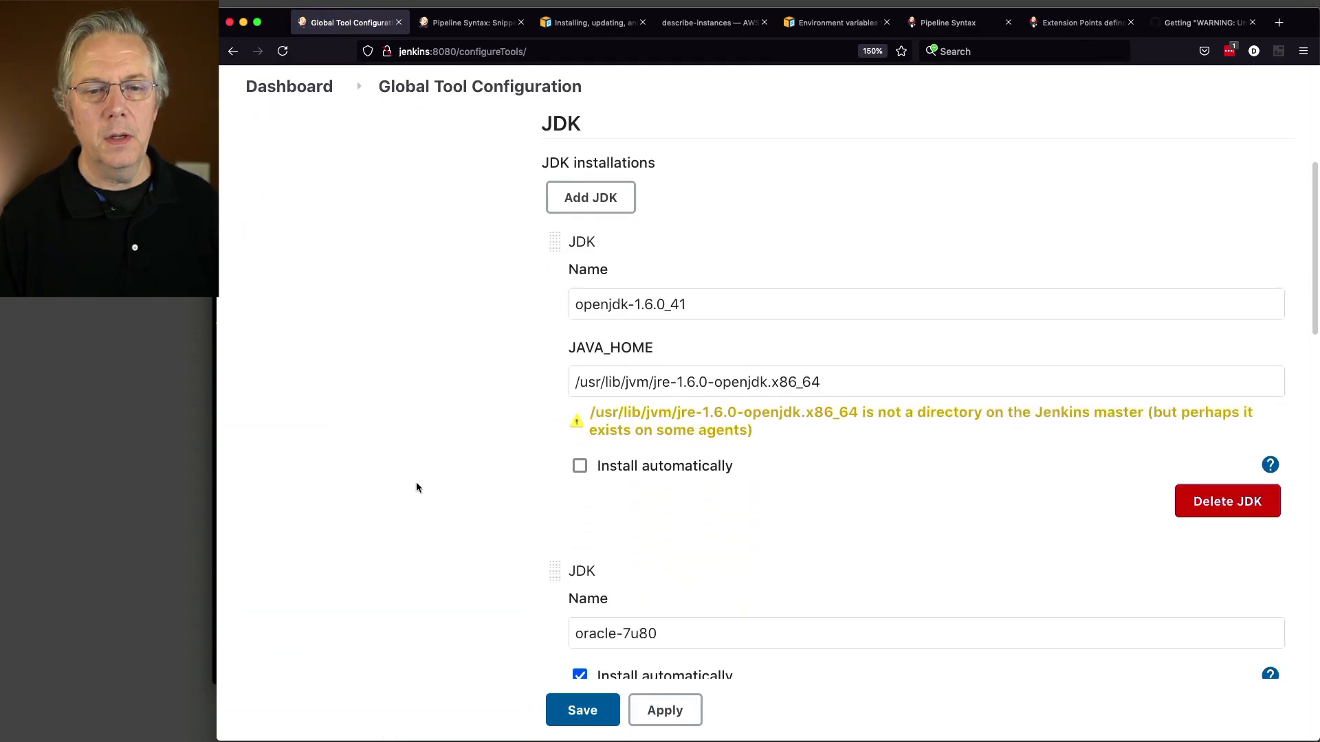
click(591, 198)
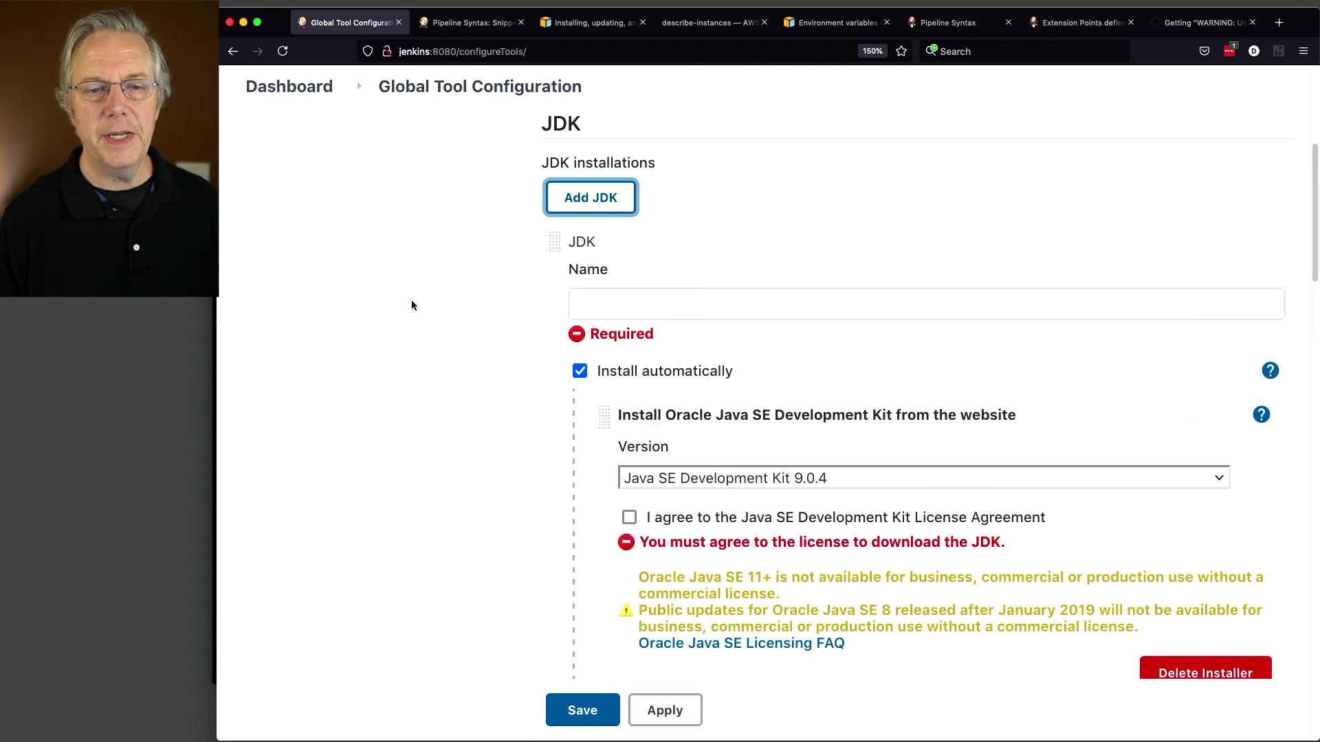
scroll(539, 384, down, 2)
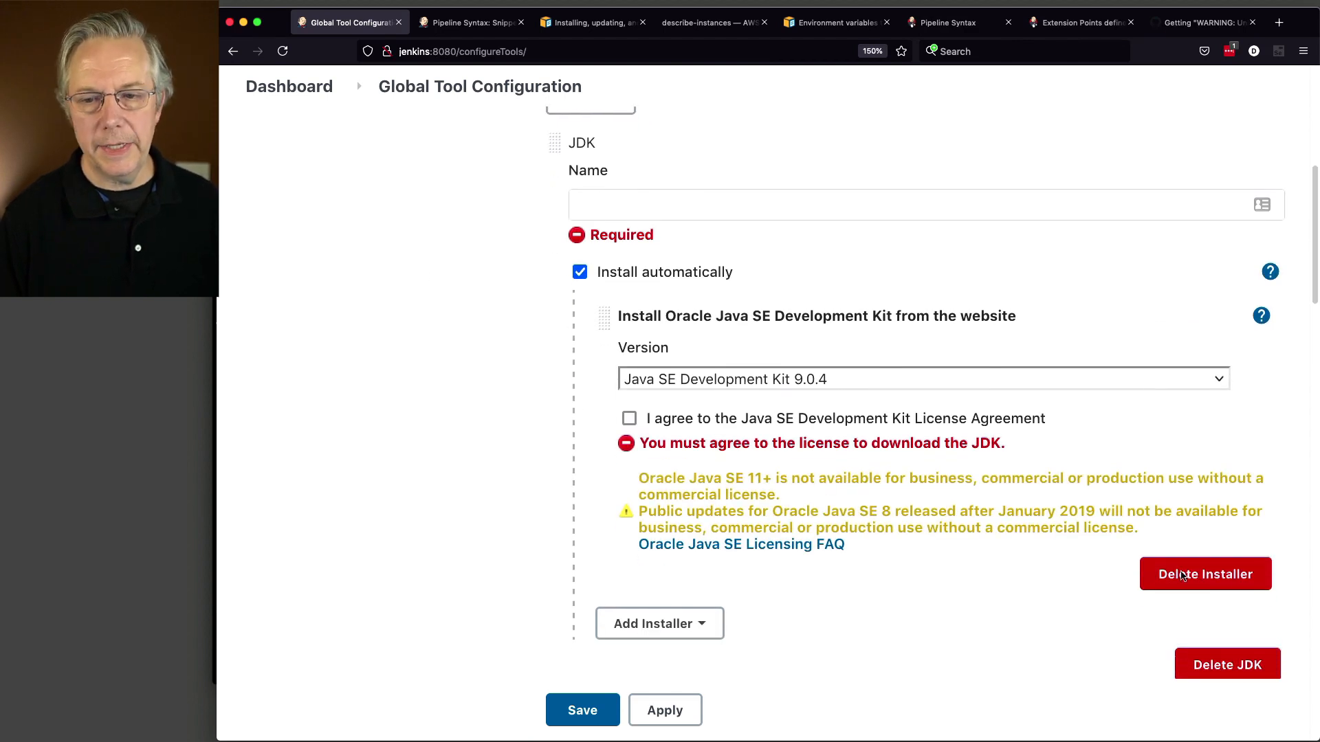
click(1228, 580)
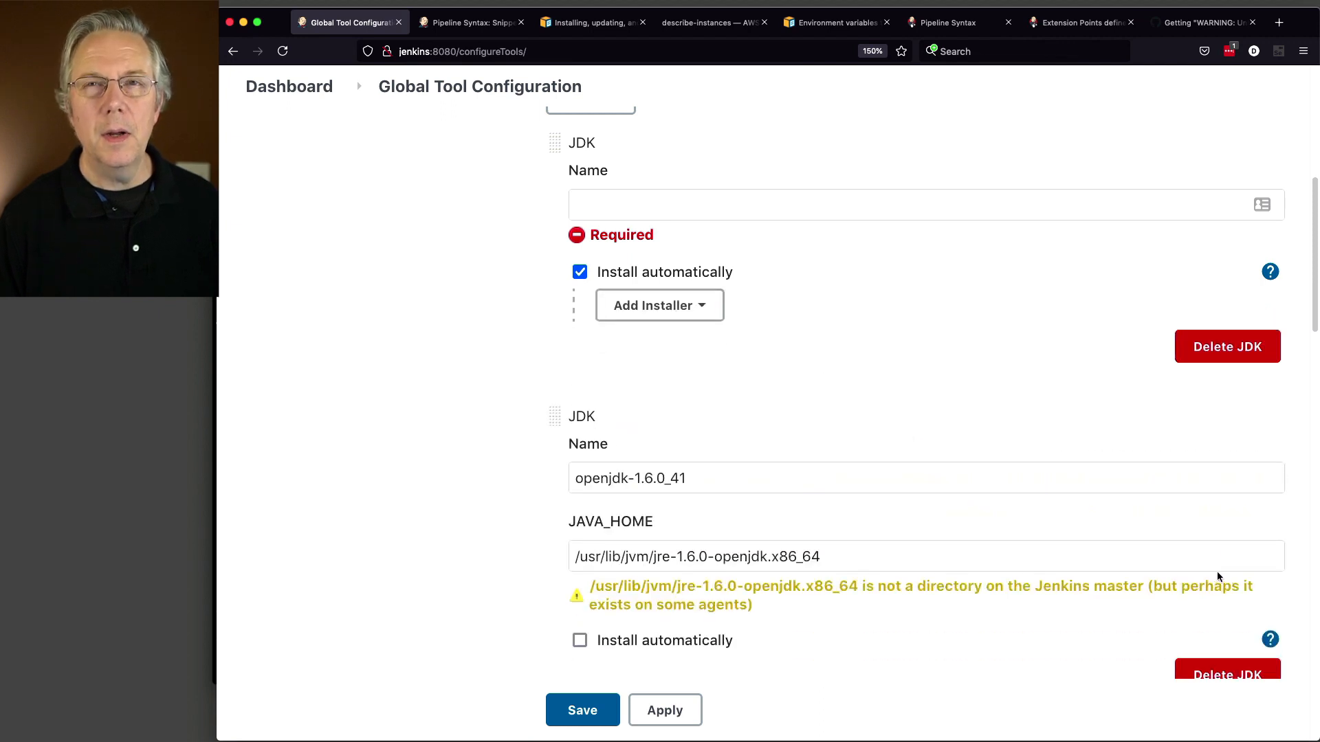
Step: Add an Extract *.zip/*.tar.gz installer and name the JDK adoptopenjdk-8u292
click(710, 314)
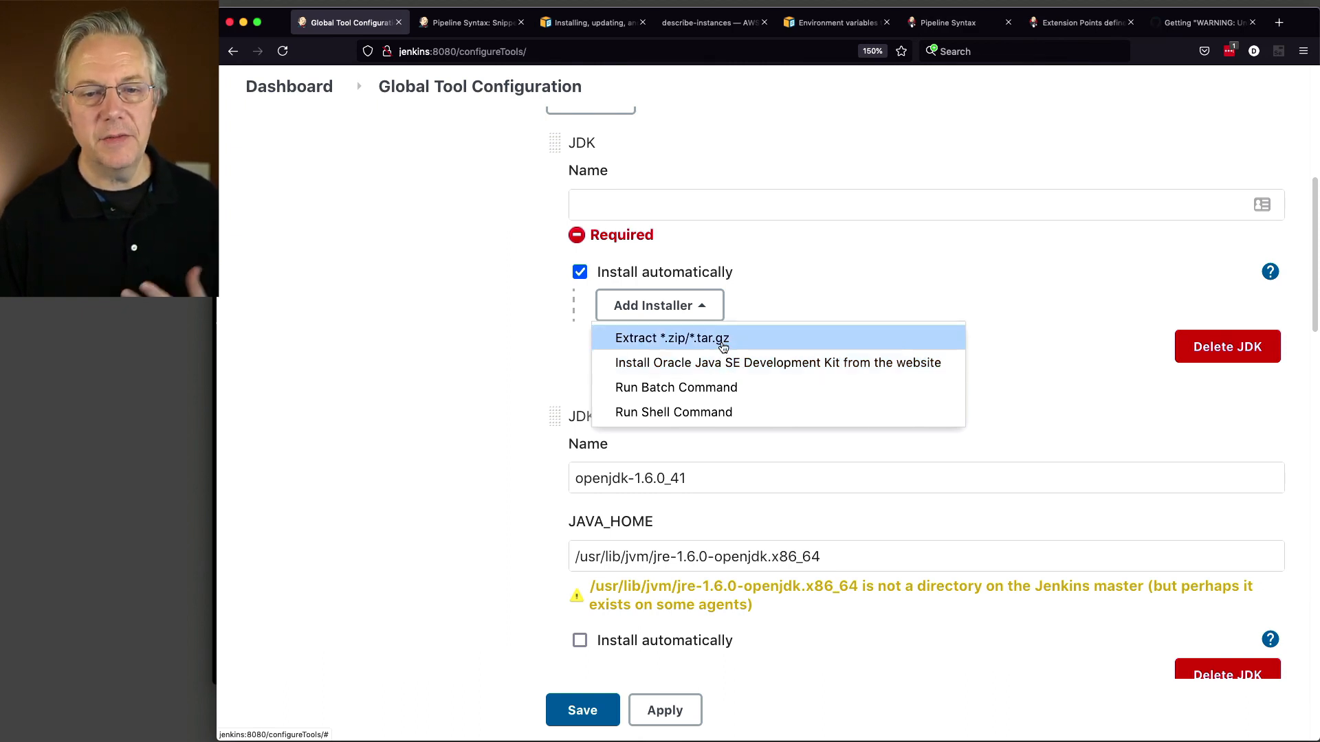
click(722, 343)
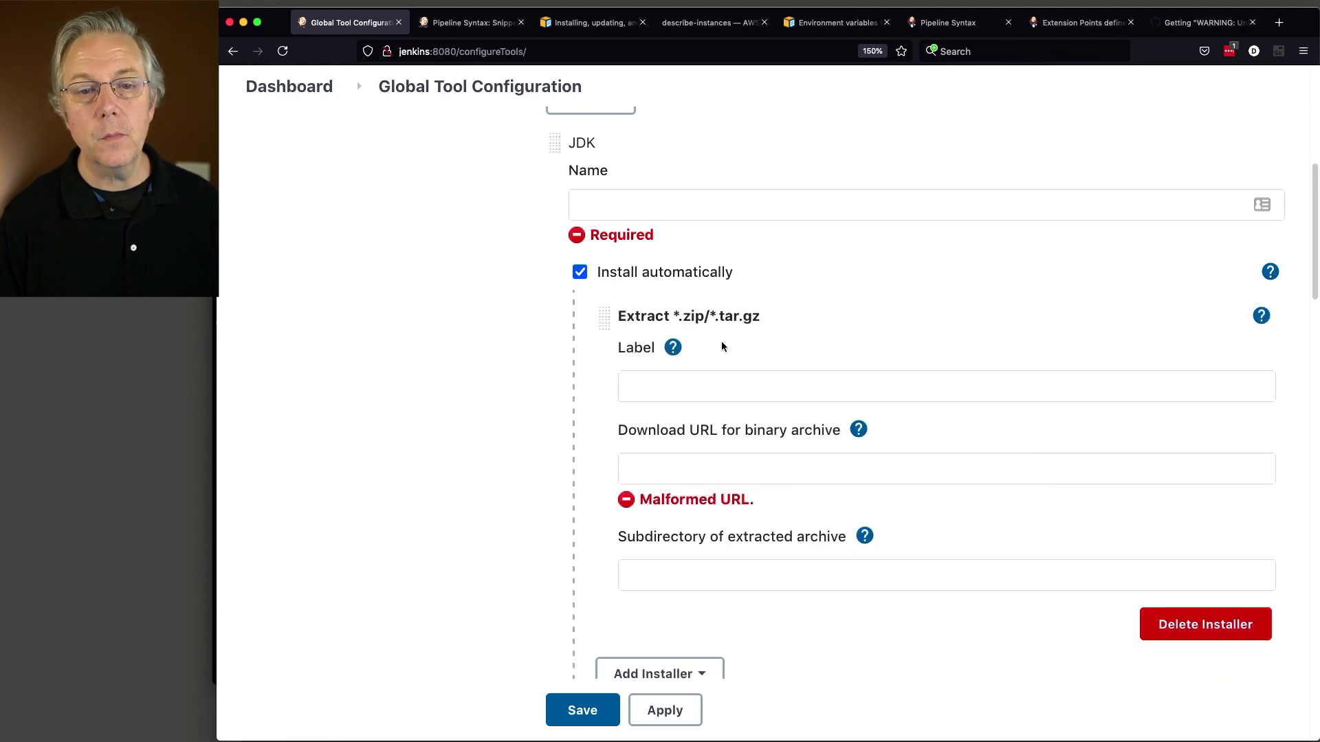
scroll(727, 379, up, 1)
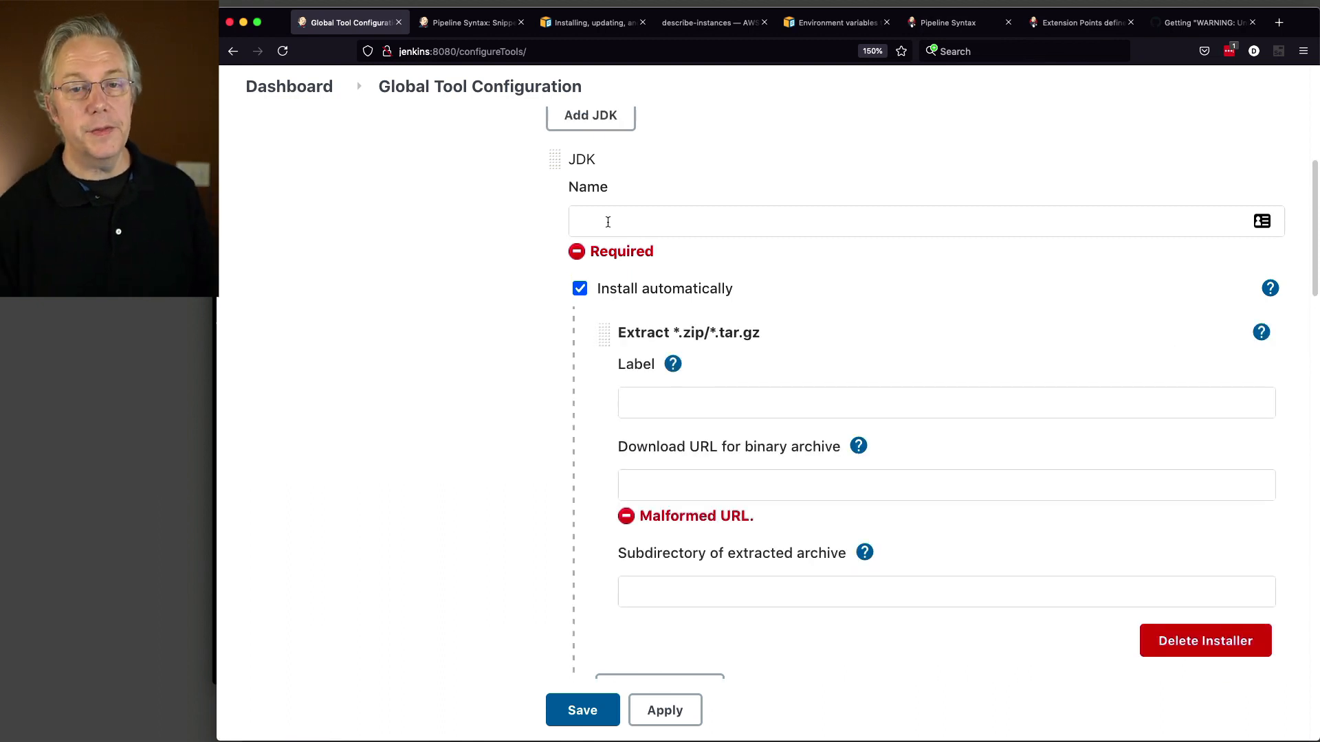
key(super+Tab)
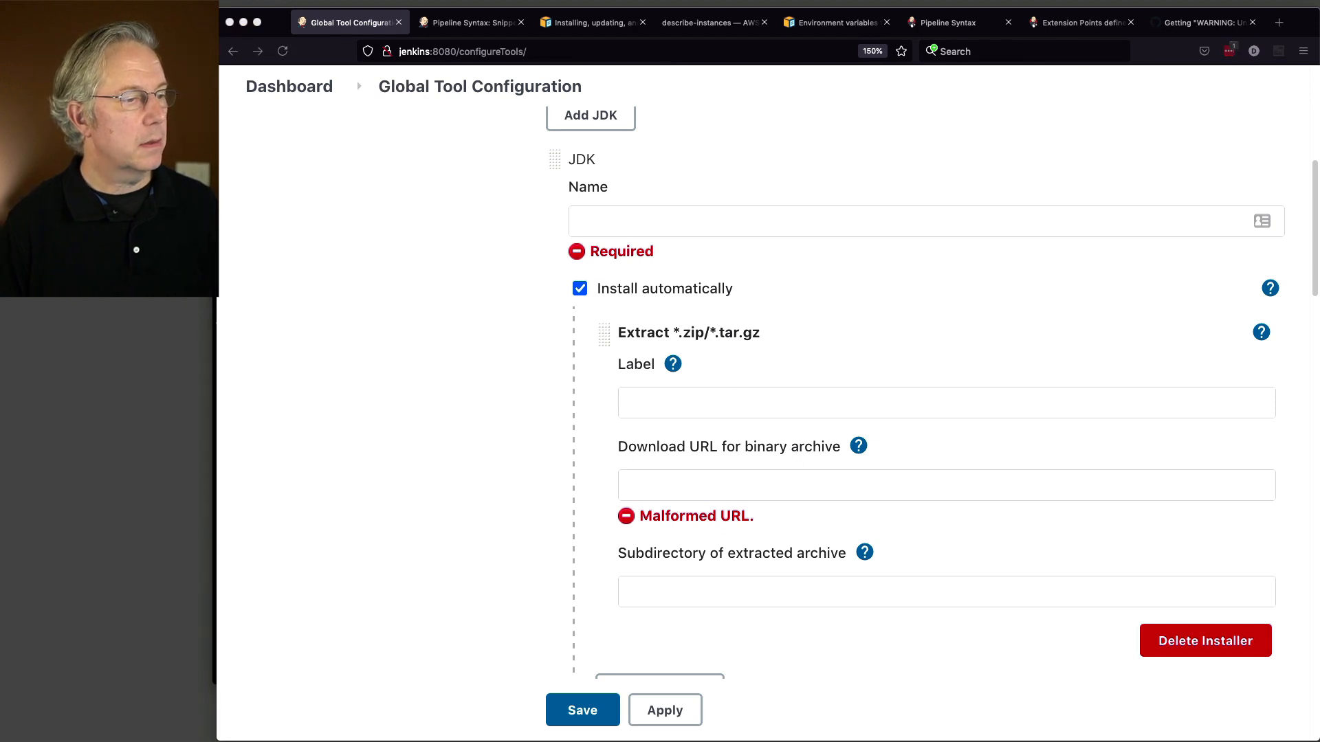
click(698, 230)
text(adoptopenjdk-8u292)
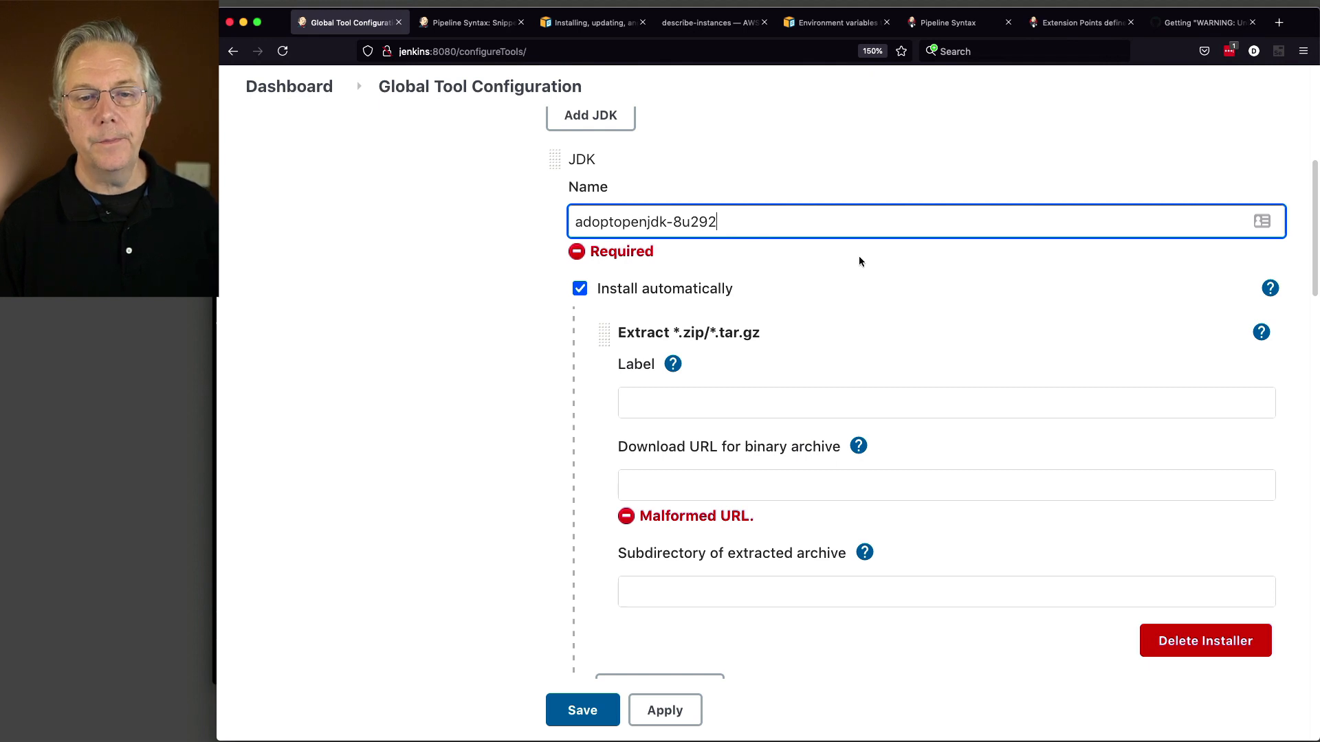
key(Tab)
click(737, 373)
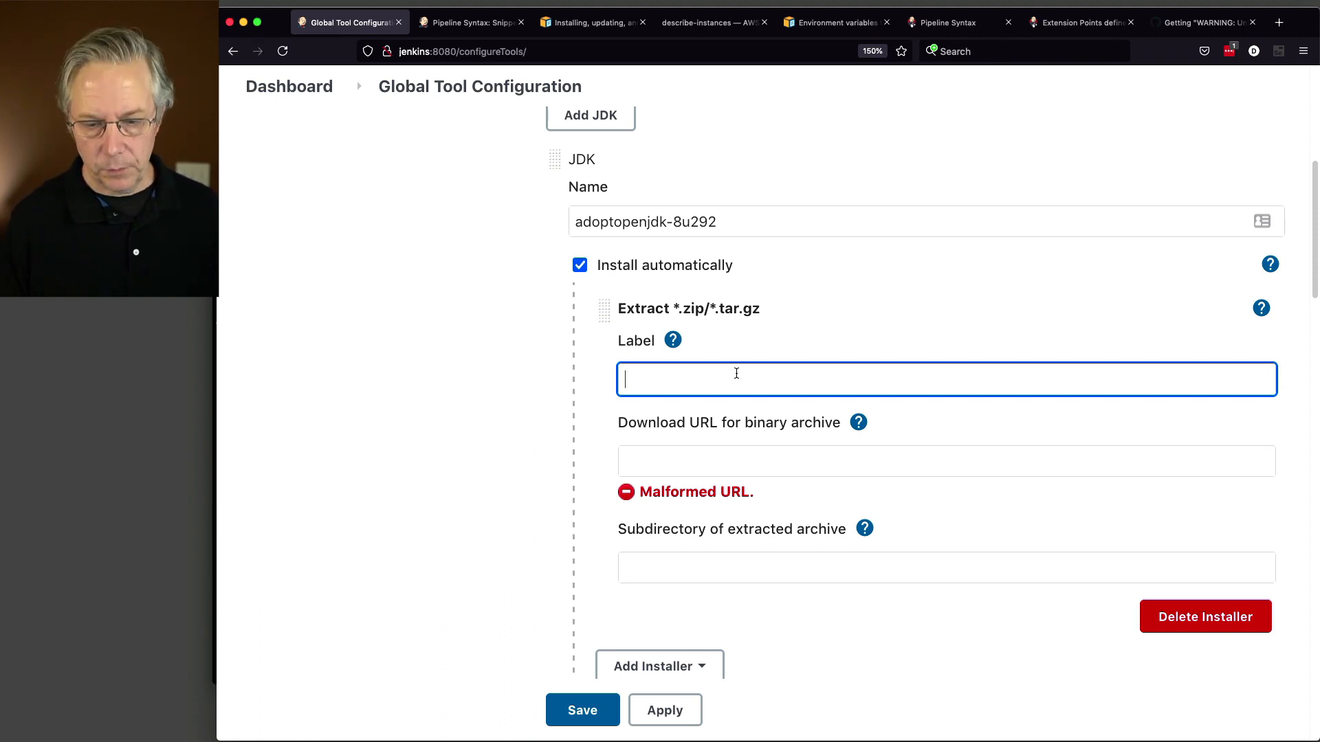
Step: Set the installer label to linux and paste the OpenJDK8U 8u292 tar.gz download URL
text(linux)
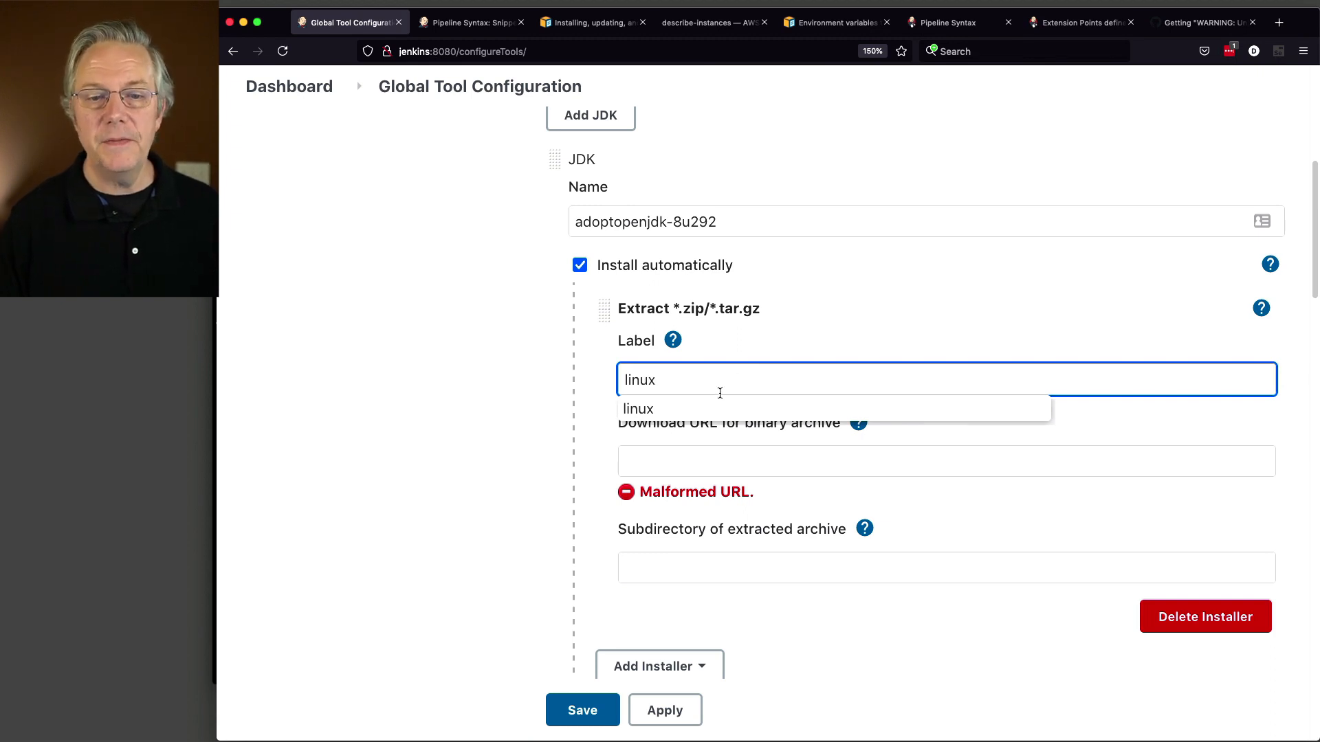
click(696, 412)
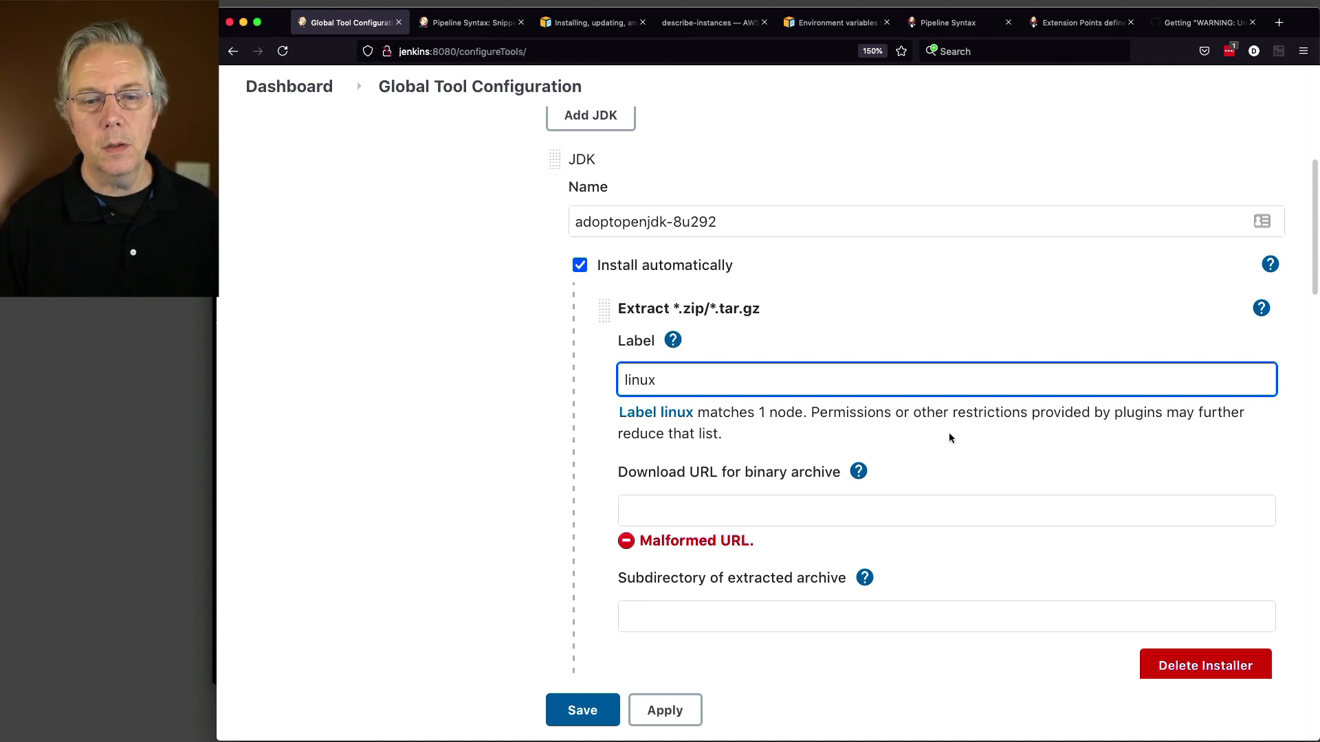
scroll(948, 432, down, 3)
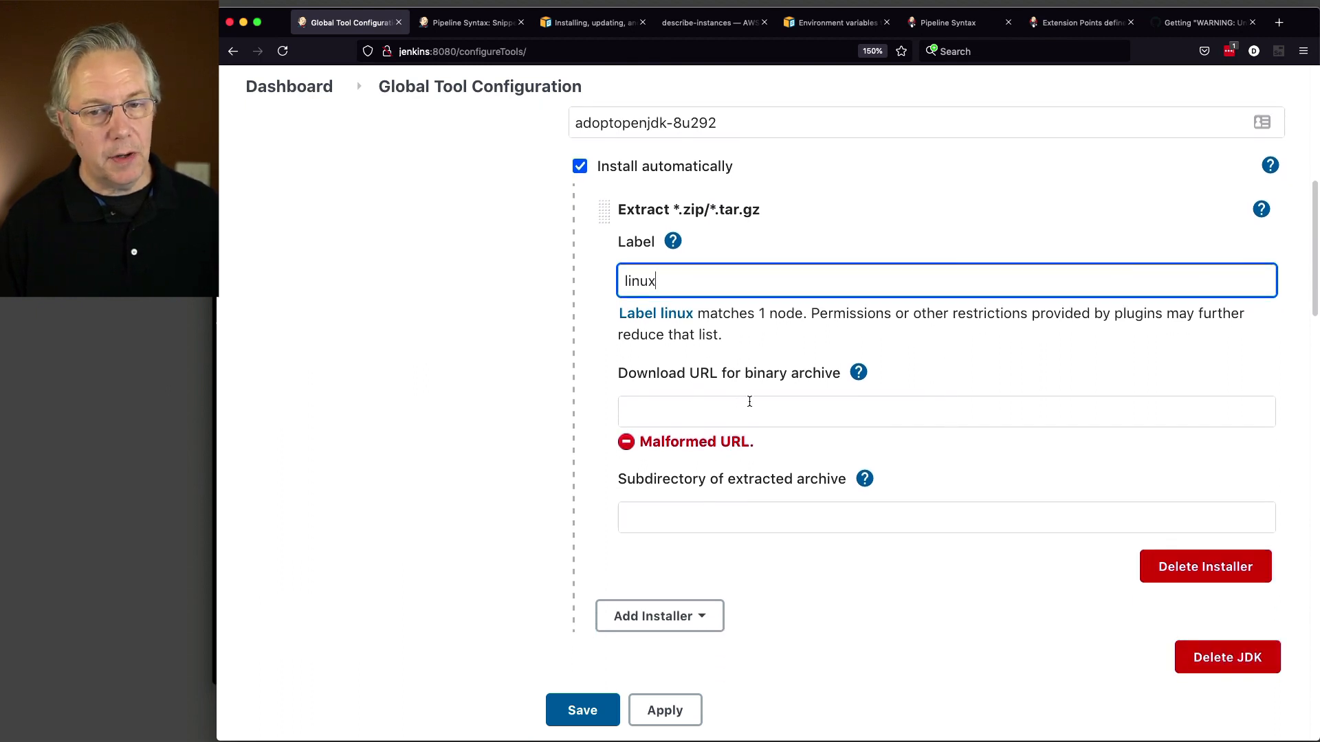
key(super+Tab)
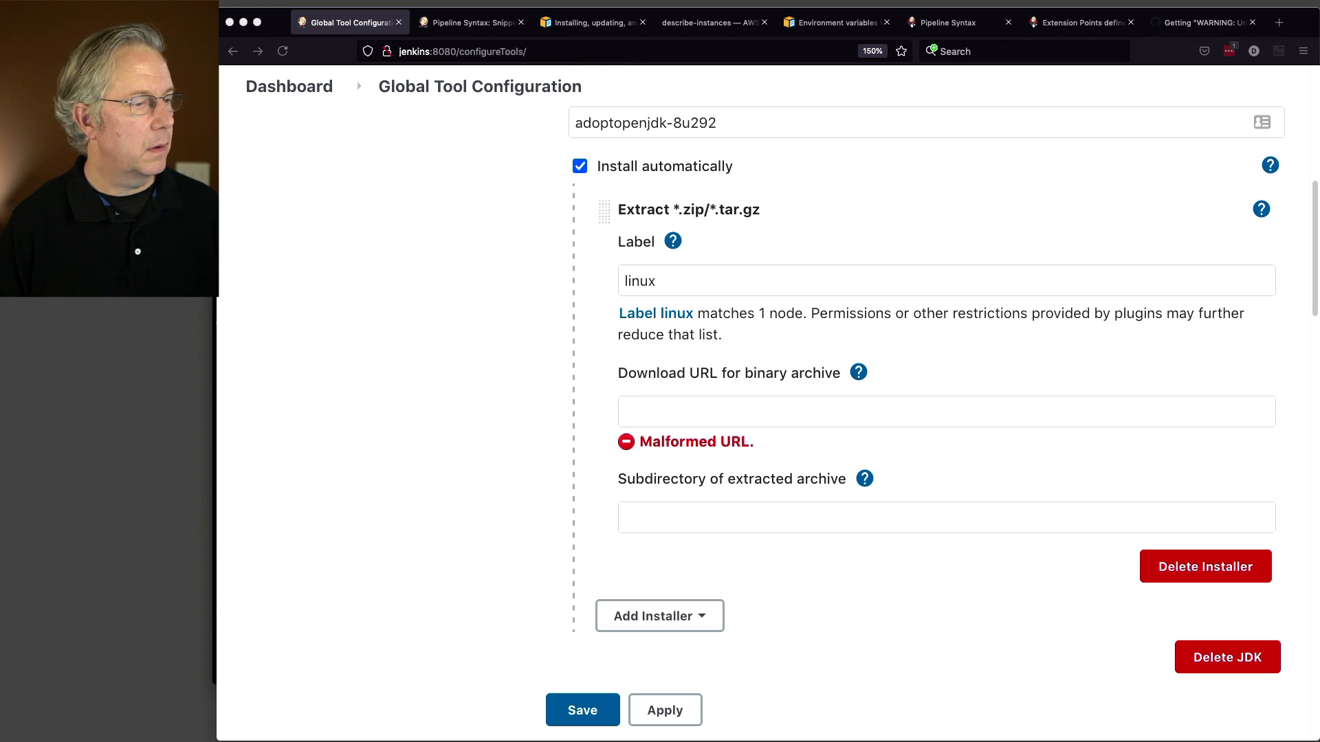
key(super+Tab)
click(619, 409)
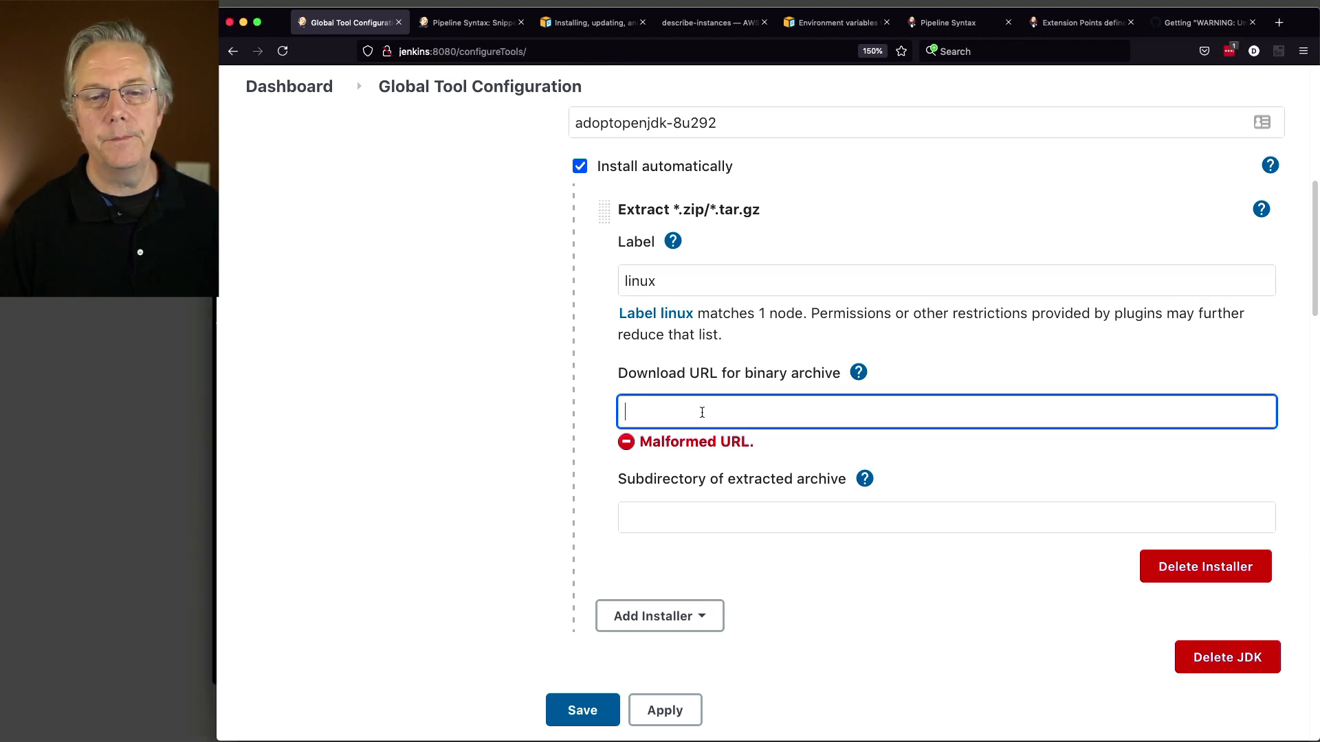
text(https://github.com/AdoptOpenJDK/openjdk8-binaries/releases/download/jdk8u292-b10/OpenJDK8U-jdk_x64_linux_hotspot_8u292b10.tar.gz)
key(Tab)
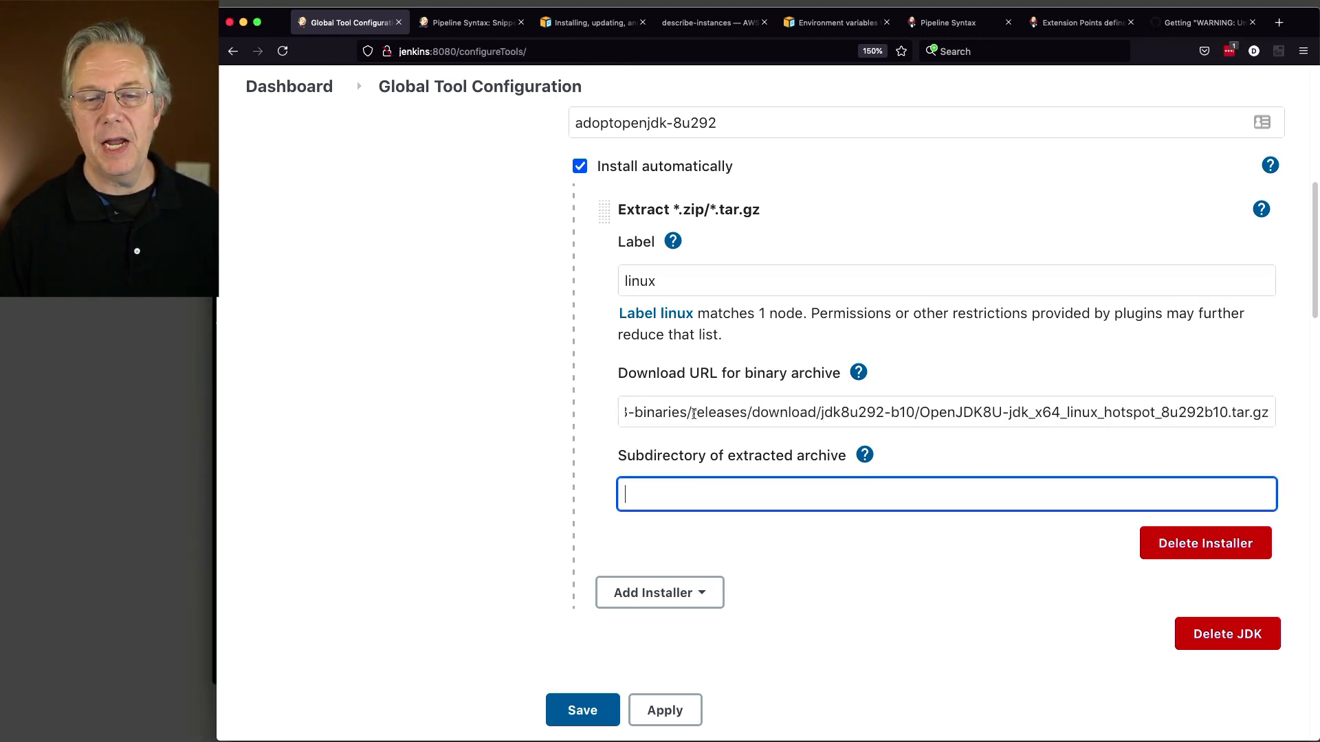
click(718, 421)
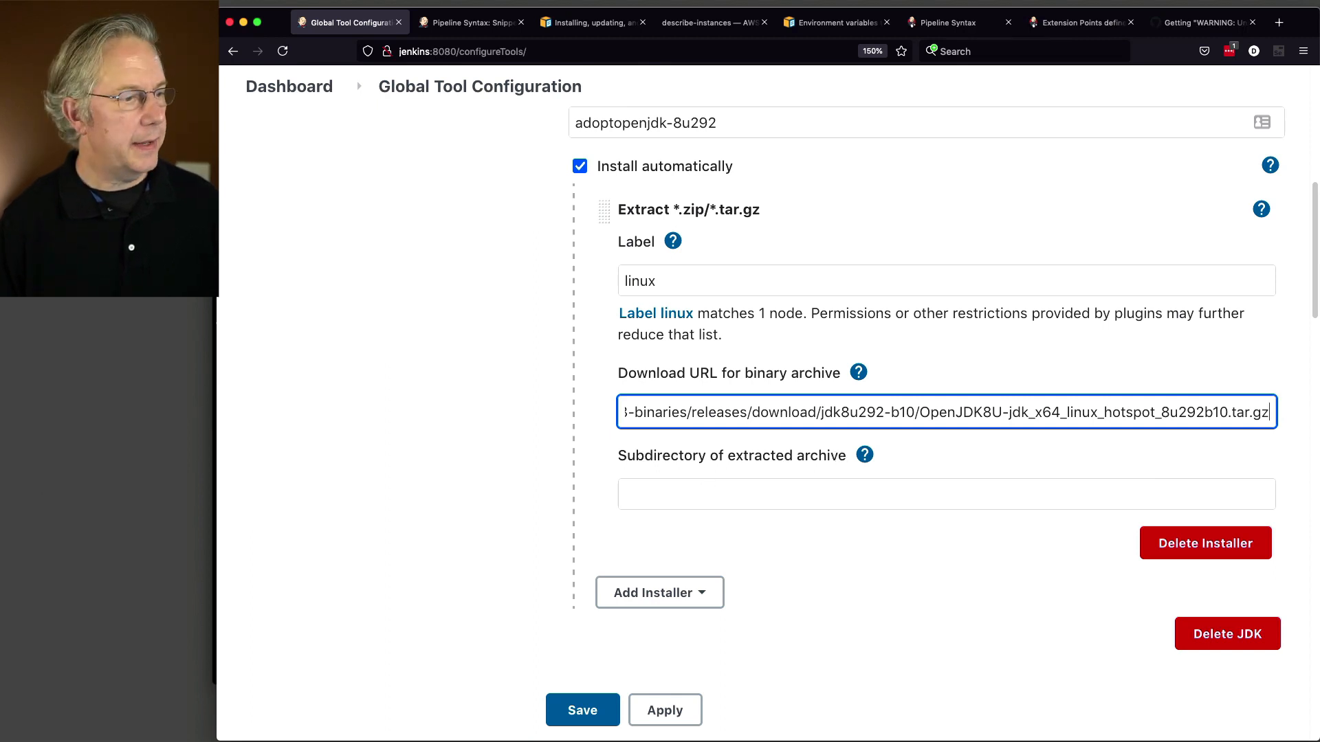
Step: Set the archive subdirectory to jdk8u292-b10 and save the global tool configuration
key(super+Tab)
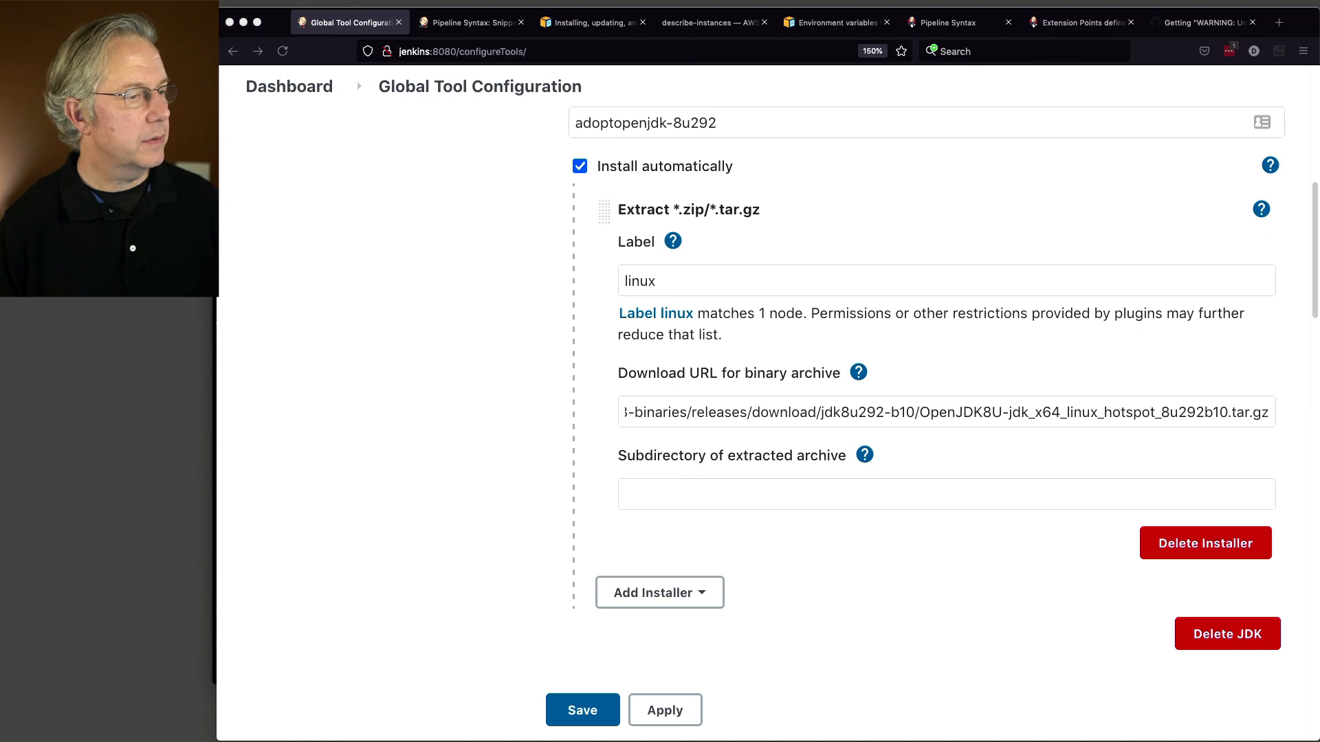
click(704, 487)
text(jdk8u292-b10)
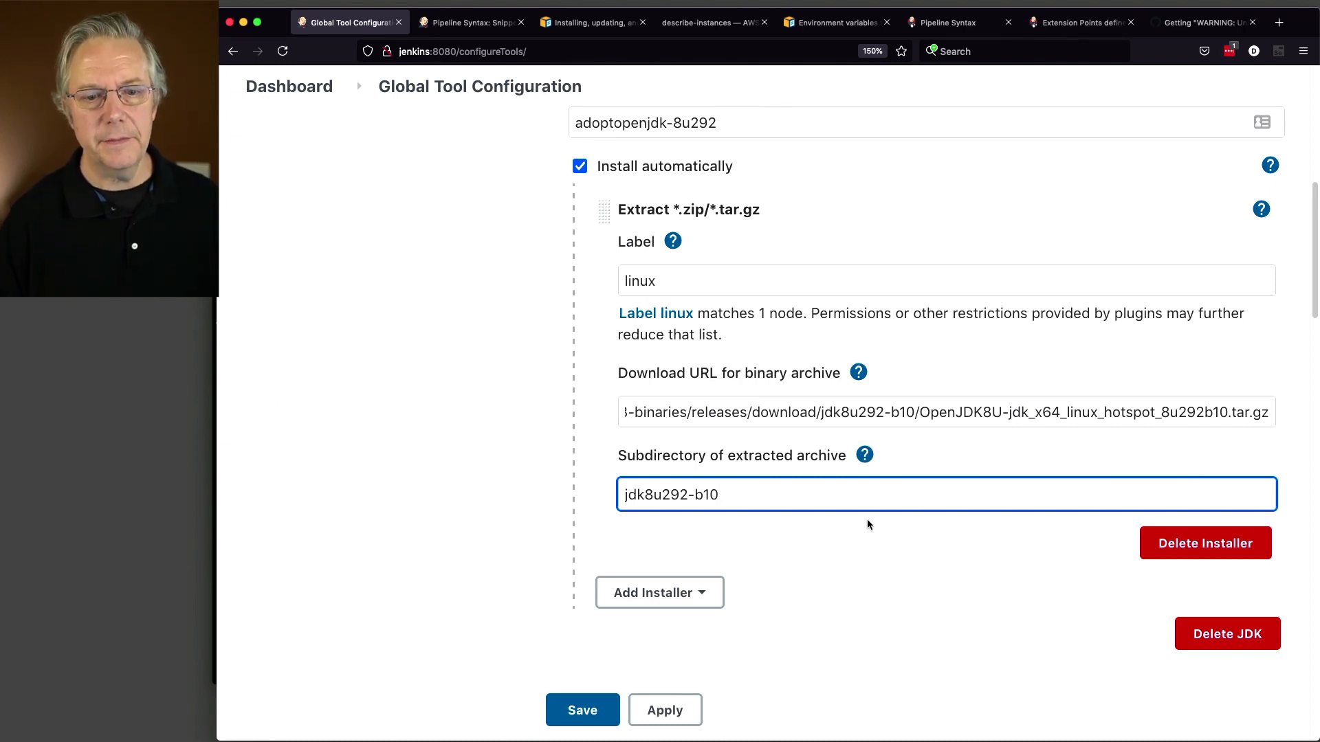
click(581, 711)
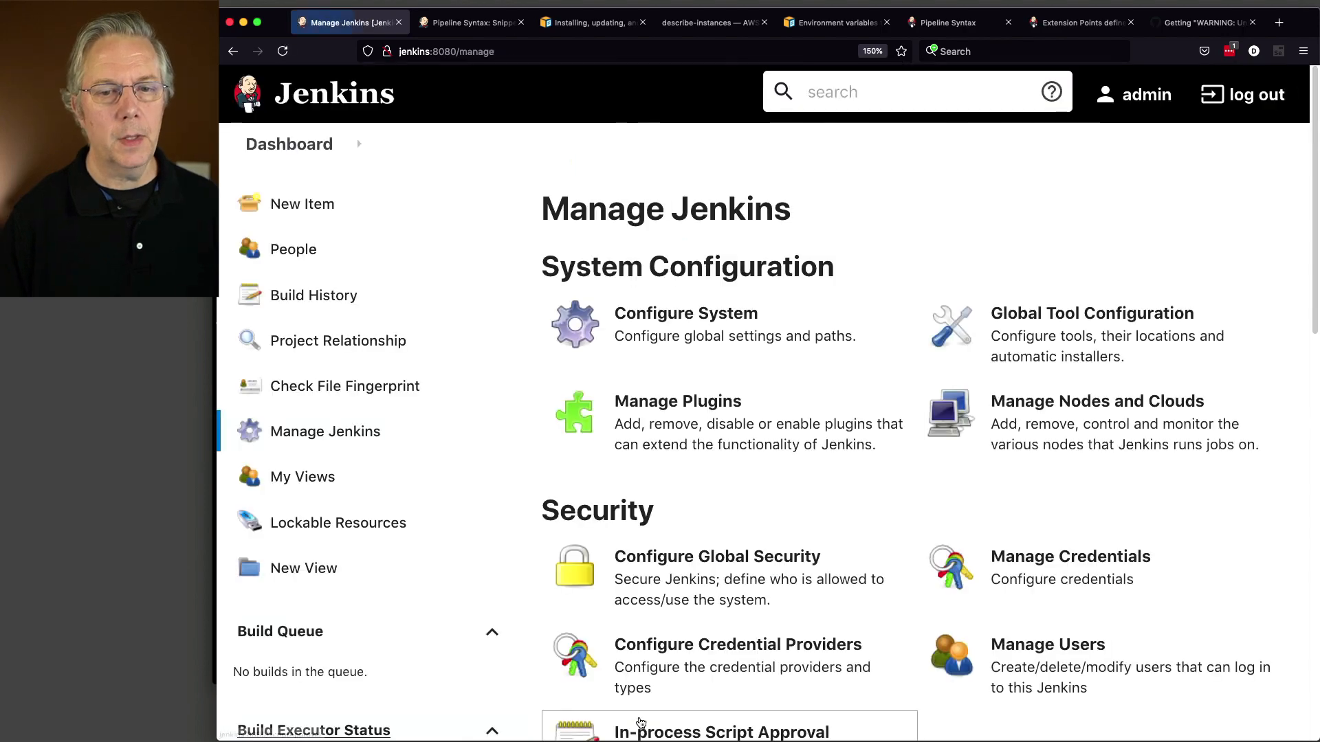
Step: In jdk-test-job's script line 4, swap openjdk-1.6.0_41 for adoptopenjdk-8u292 and save
click(294, 153)
click(703, 307)
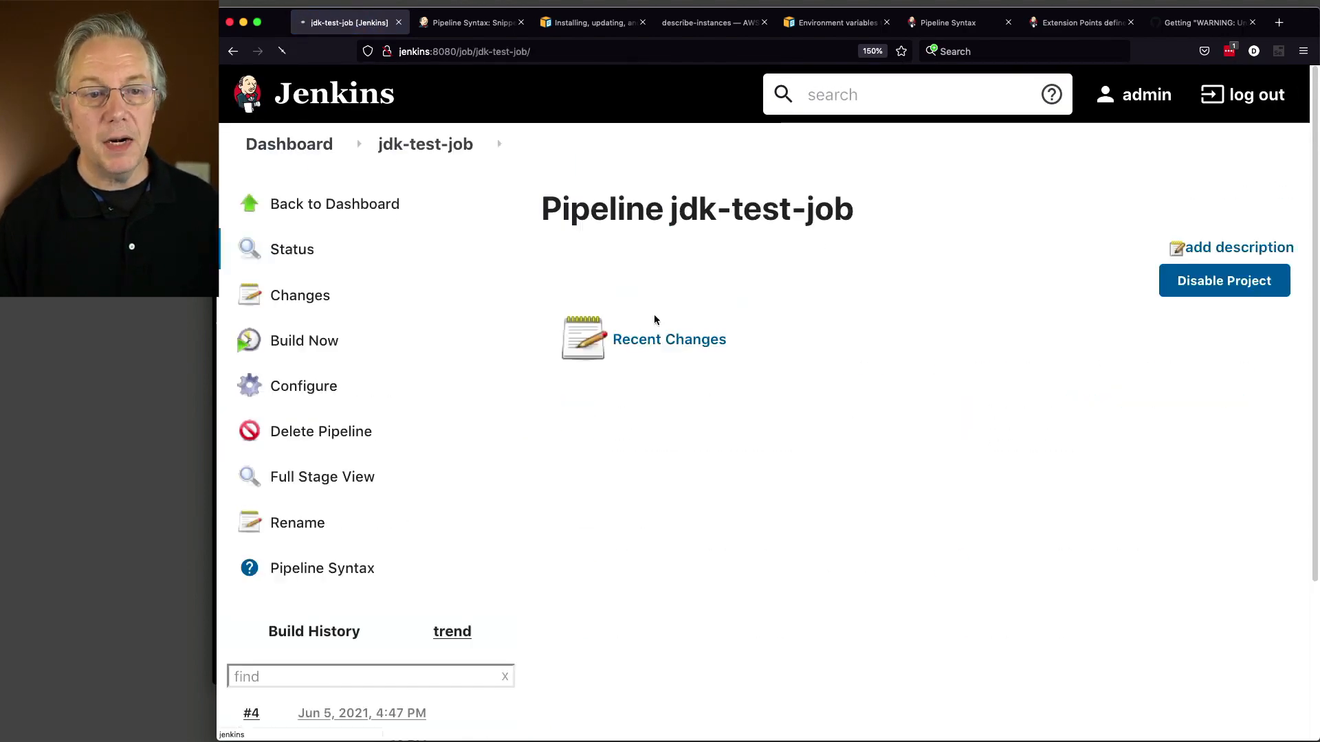
click(312, 387)
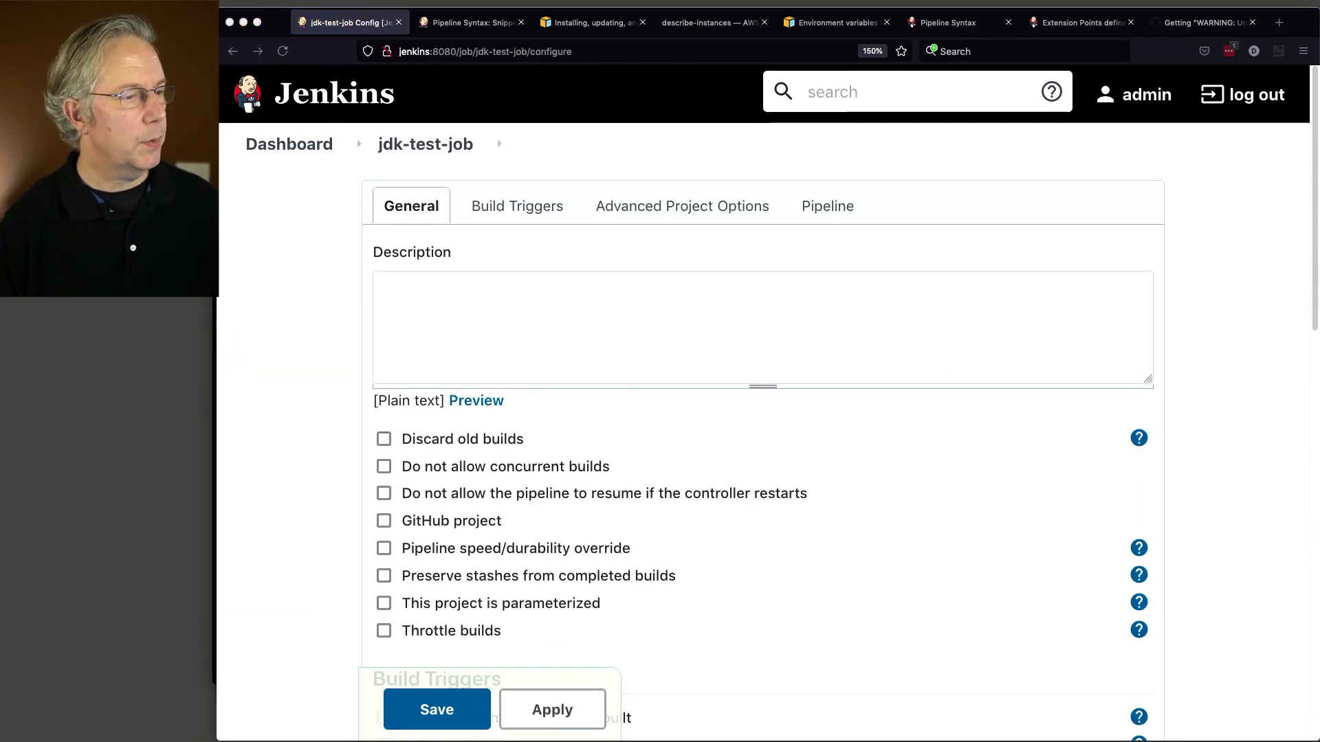
scroll(878, 460, down, 10)
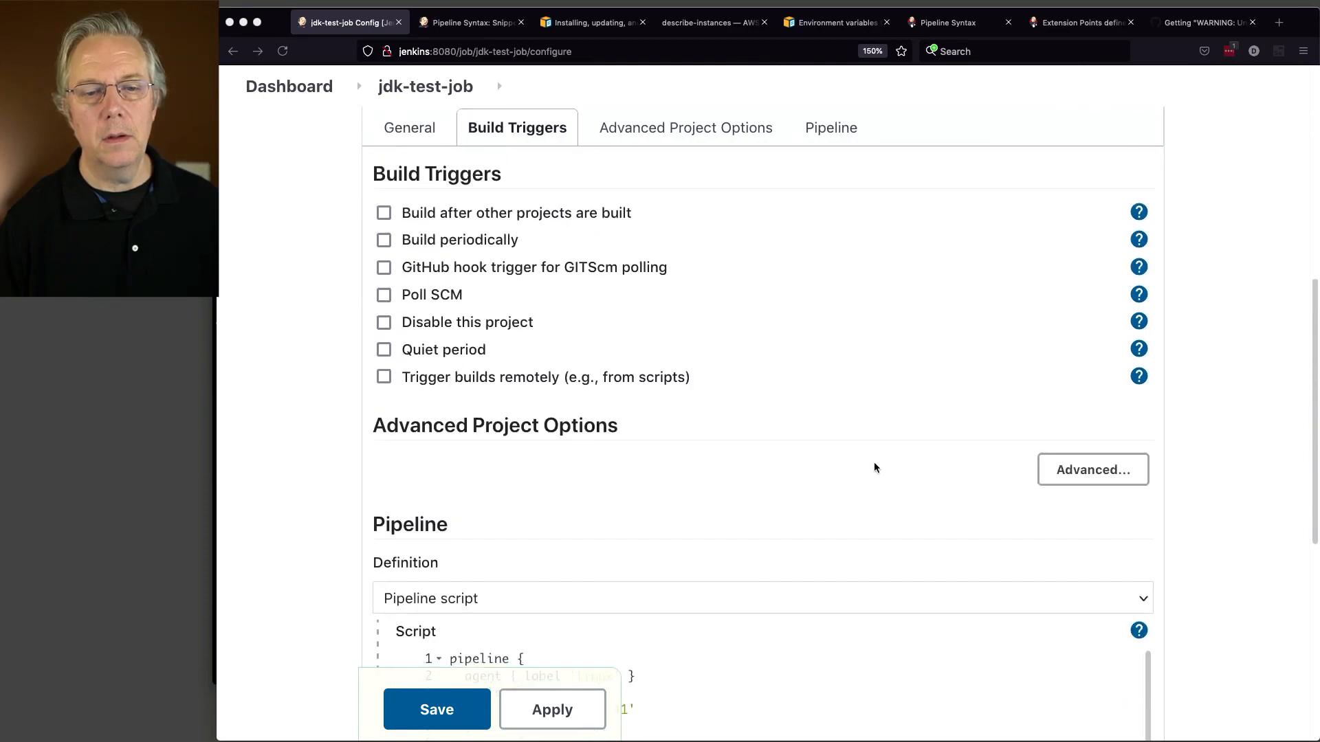
click(517, 611)
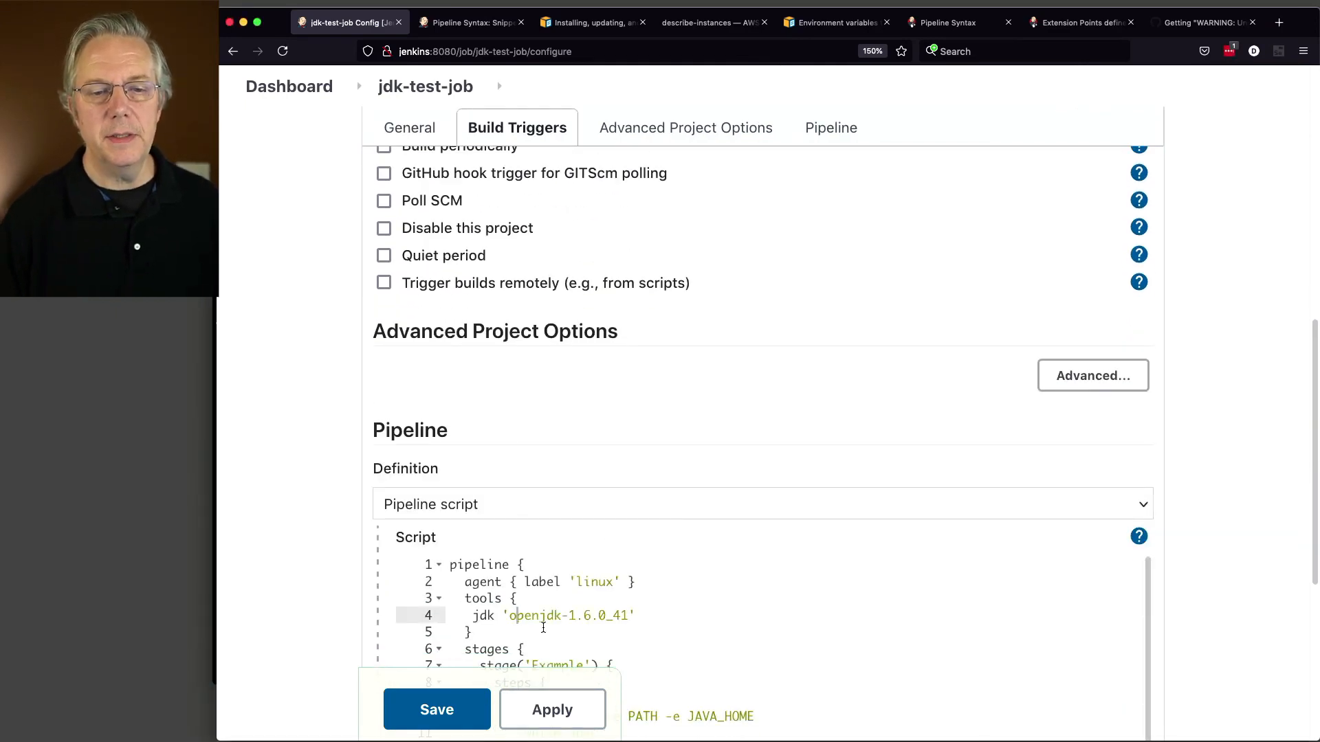
double_click(543, 622)
text(adoptopenjdk-8u292)
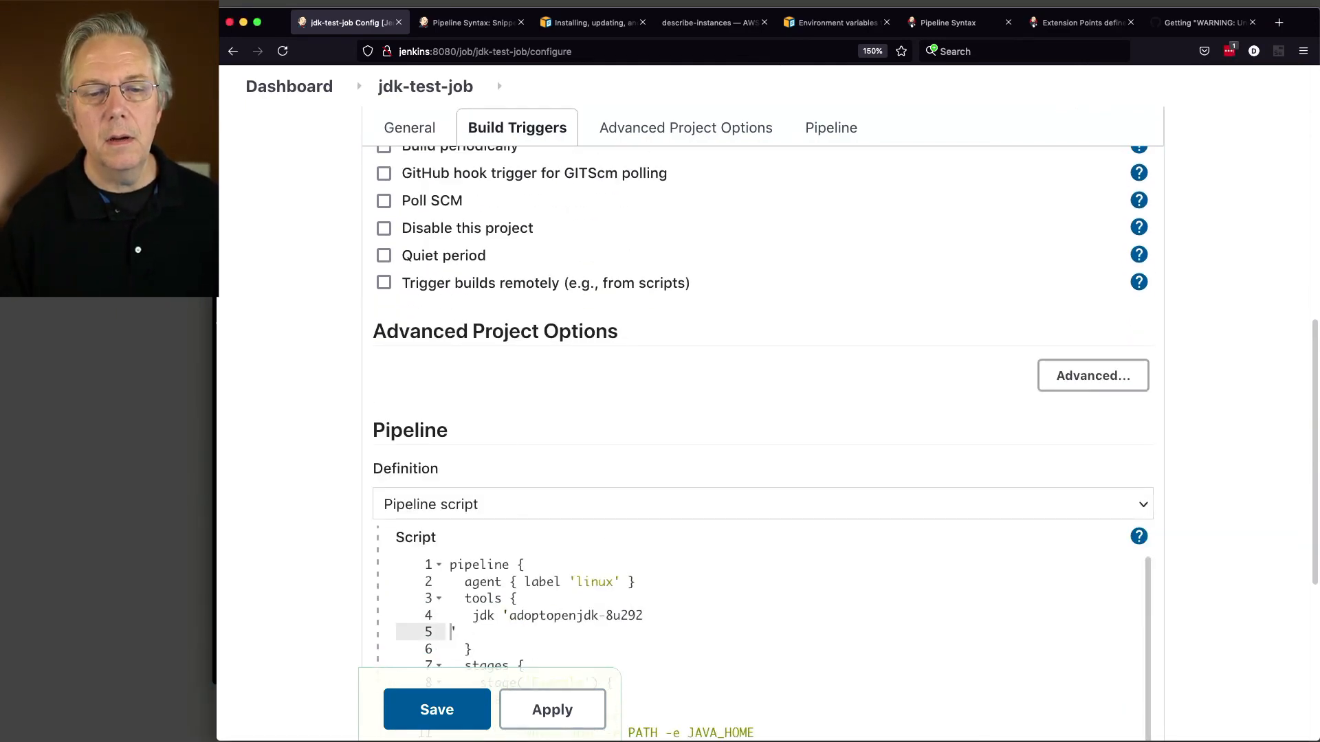
key(BackSpace)
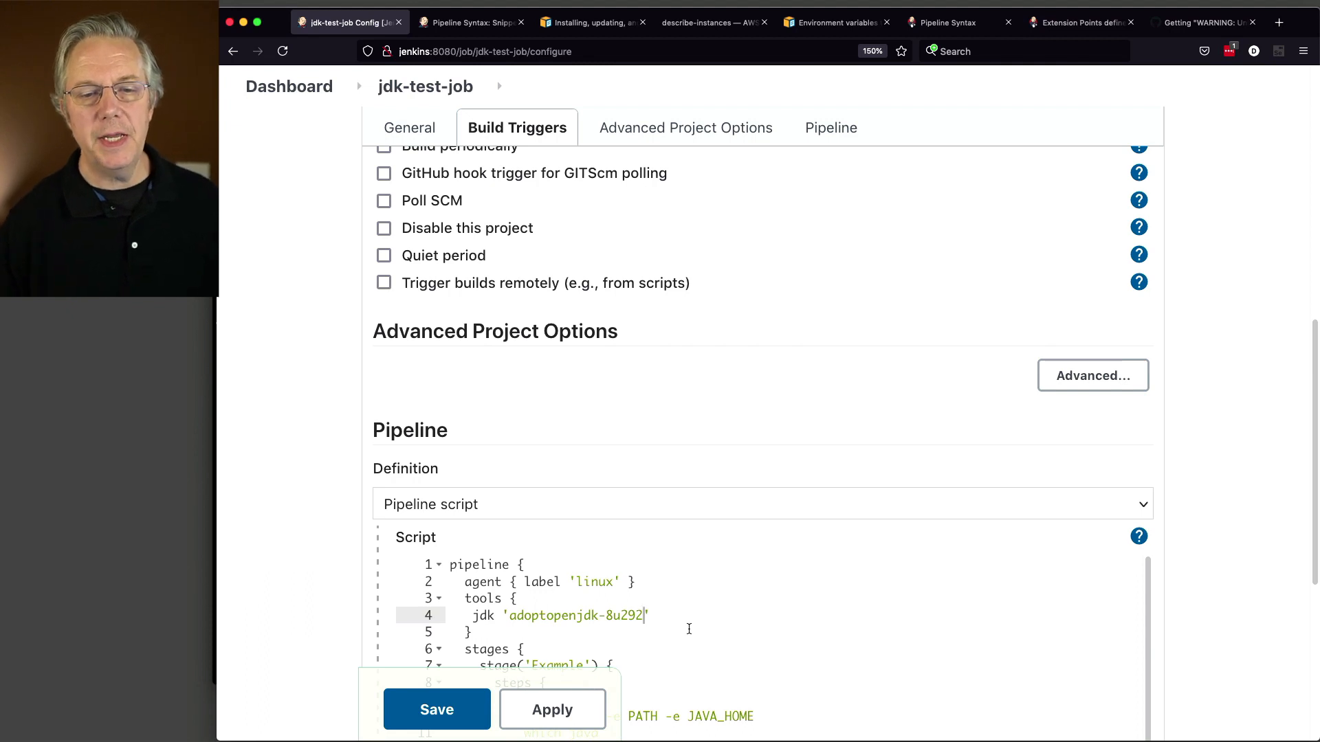
scroll(814, 618, down, 10)
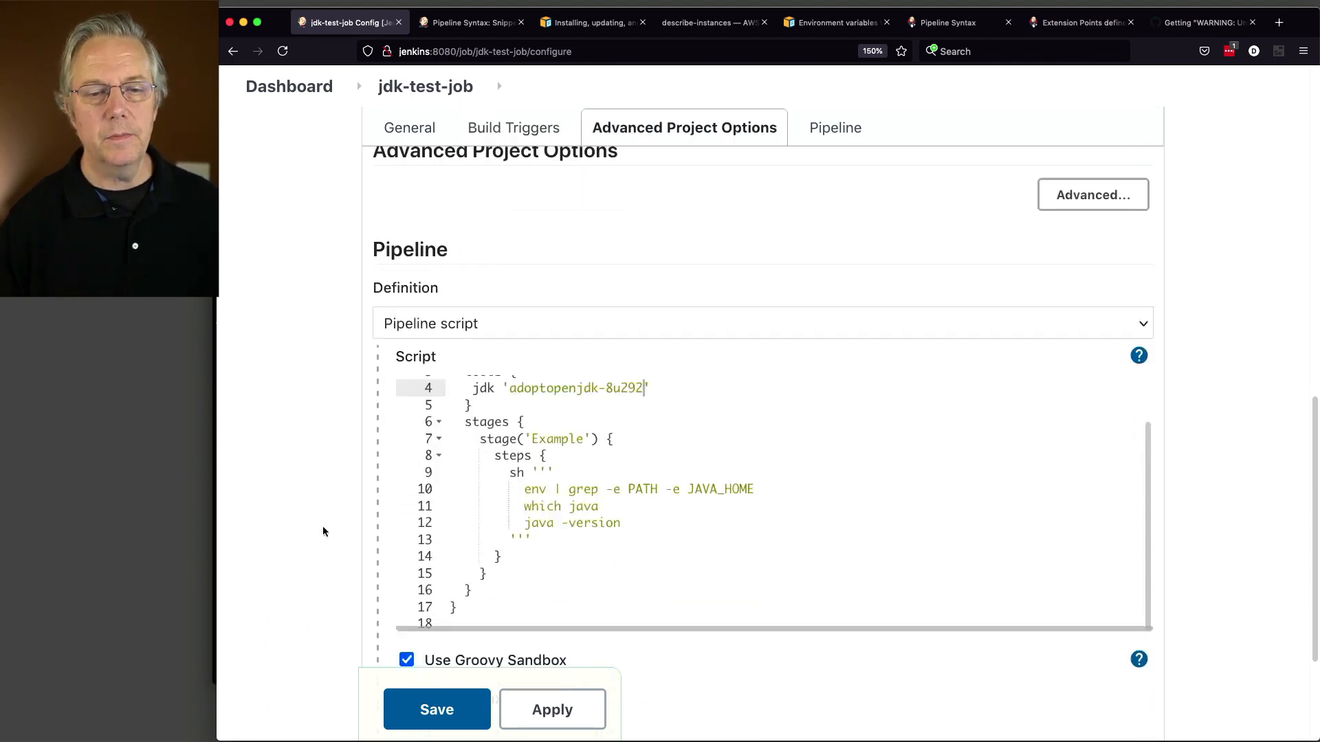
scroll(591, 471, up, 2)
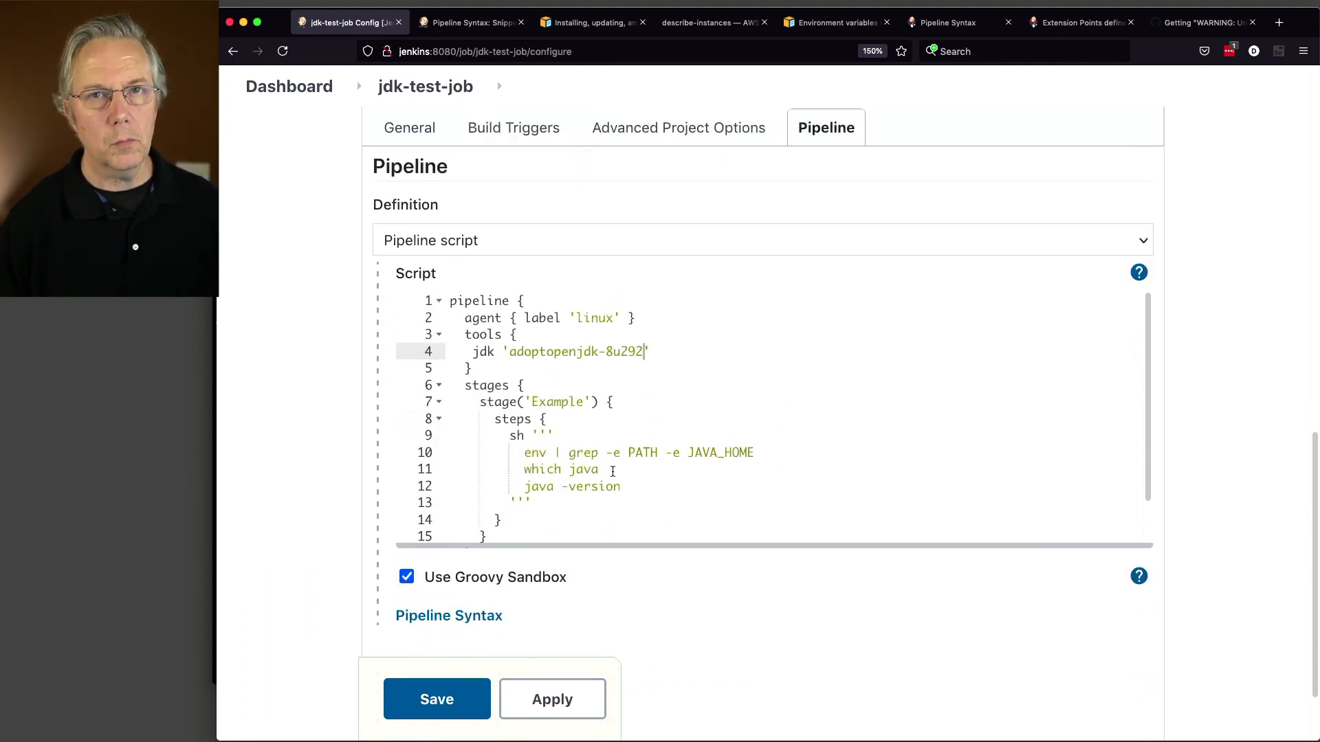
click(436, 701)
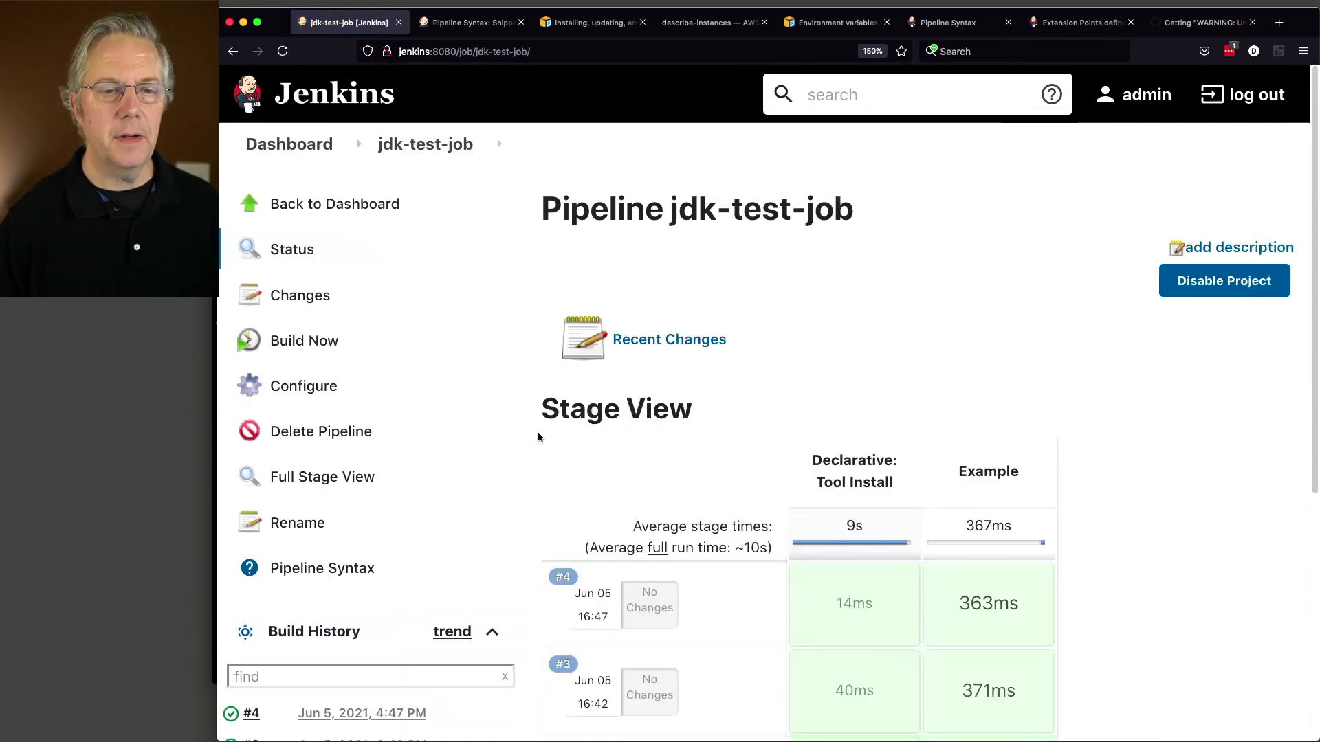
Step: Start build #5 of jdk-test-job and view its console output
click(322, 348)
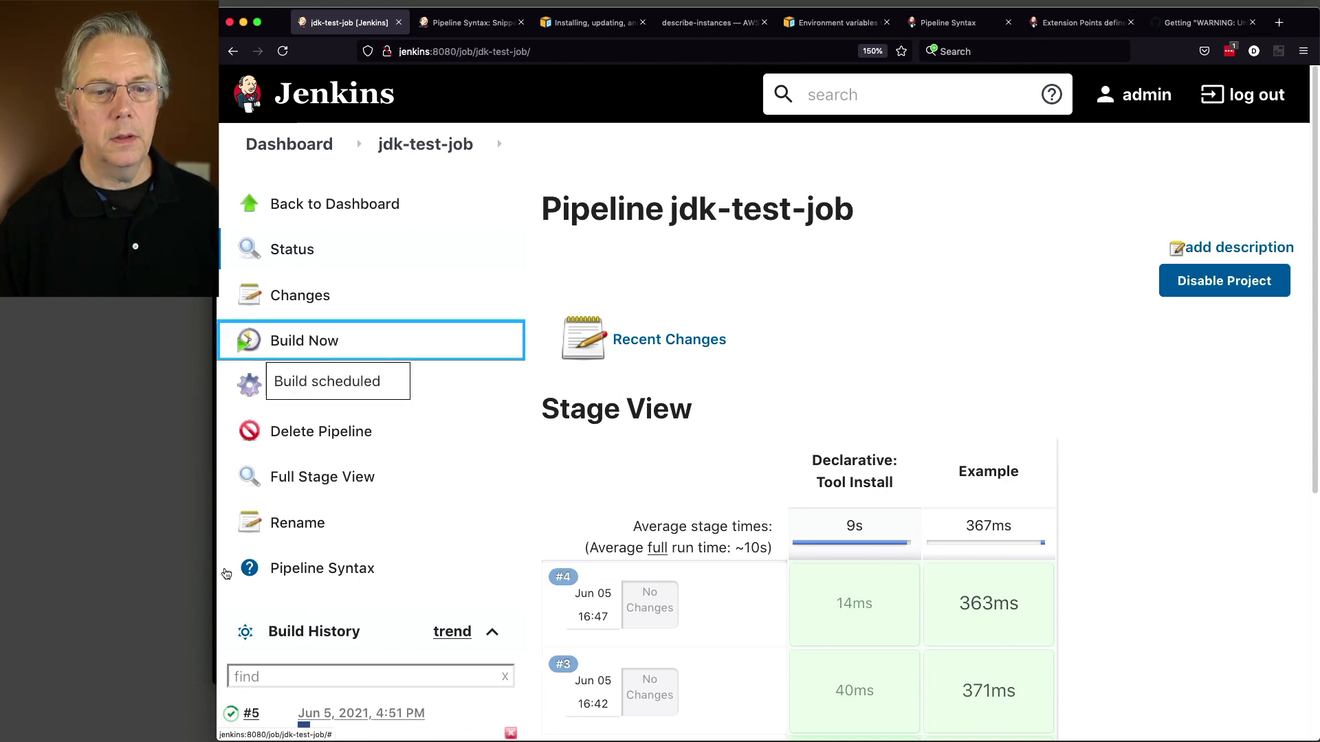
click(243, 719)
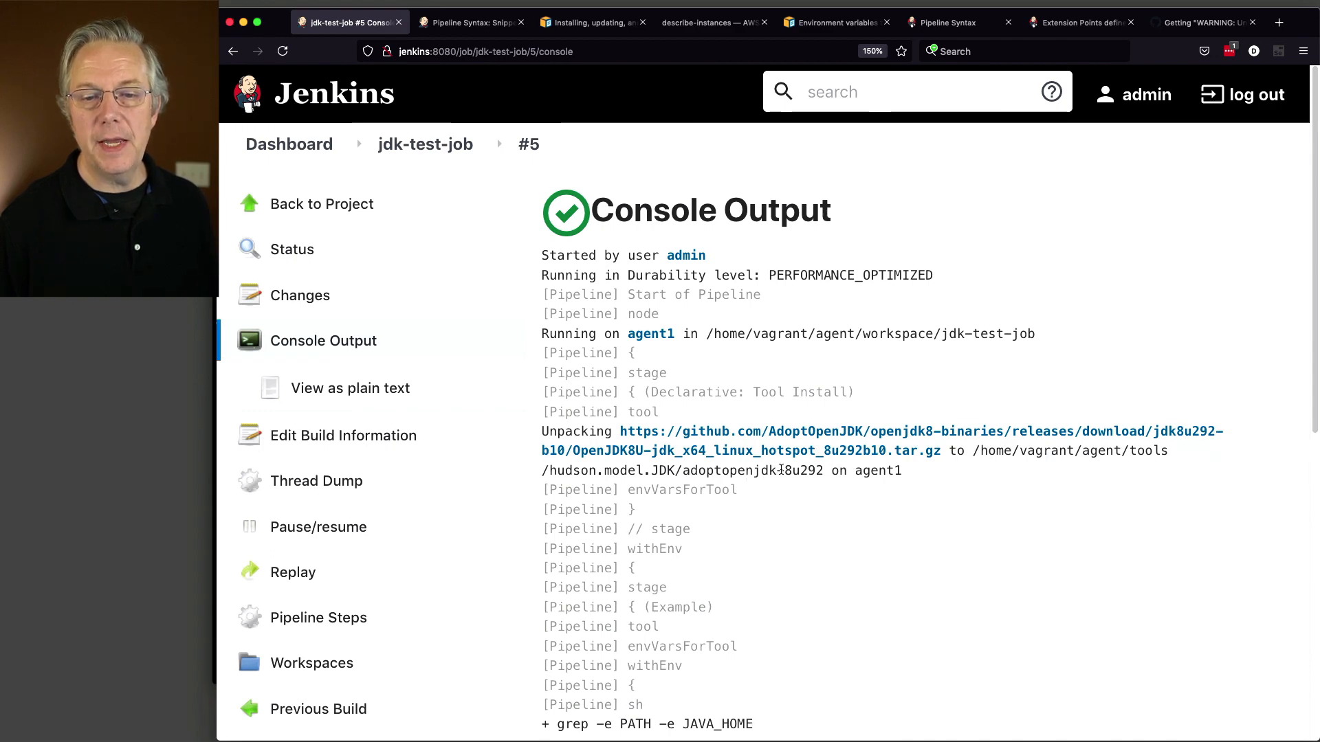
scroll(884, 510, down, 1)
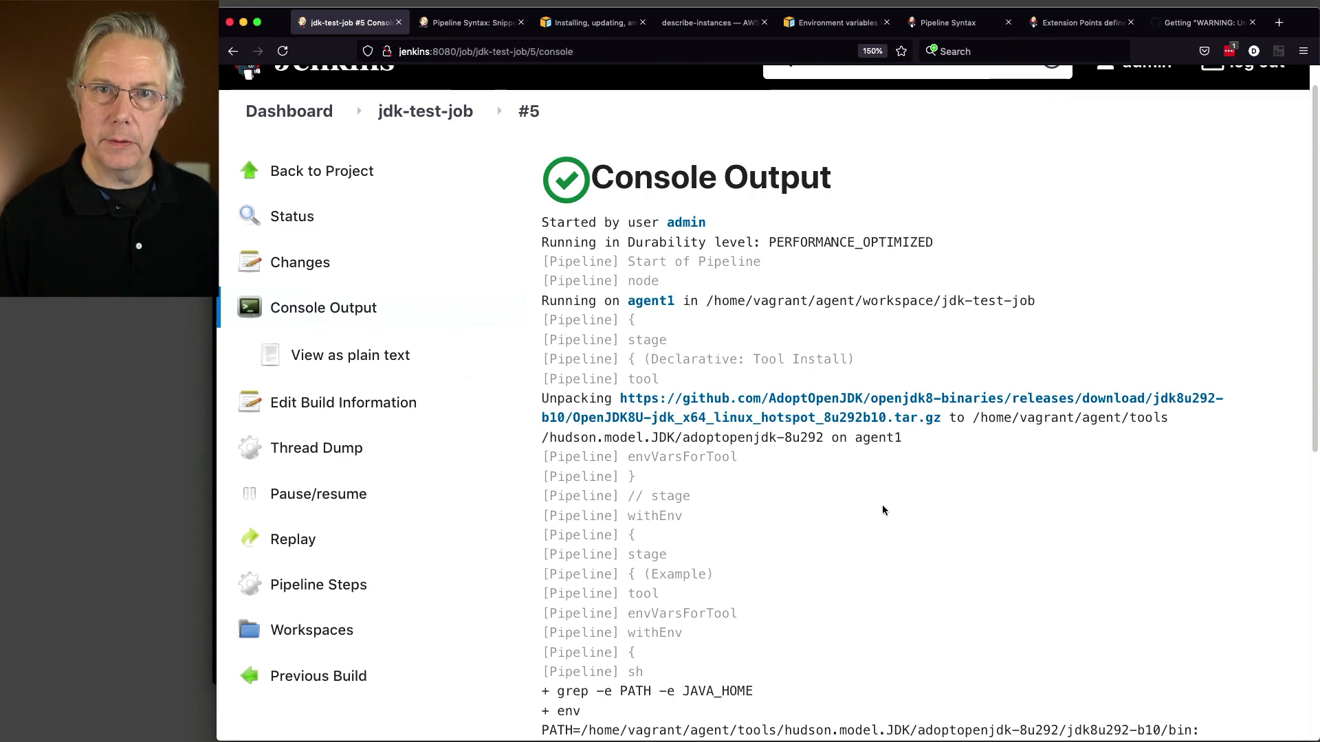
scroll(883, 509, down, 5)
scroll(882, 505, down, 3)
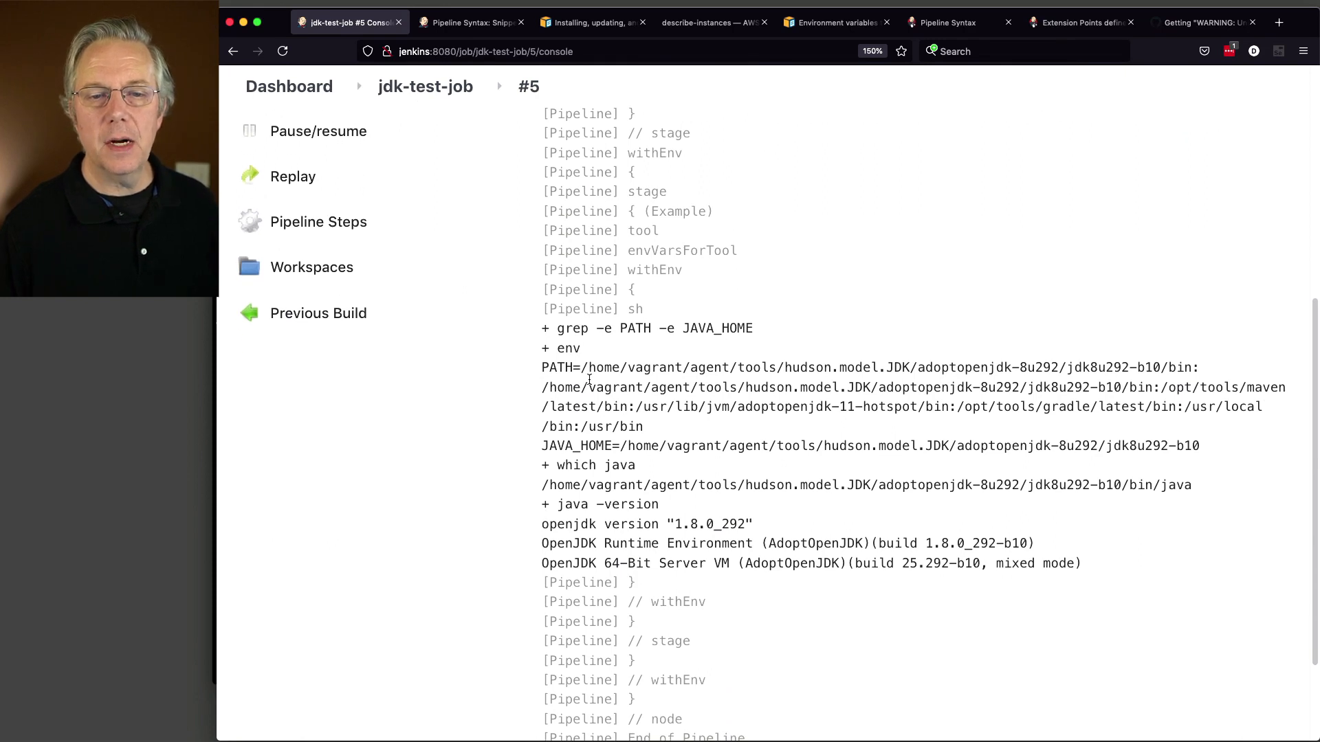
drag(582, 368, 1064, 372)
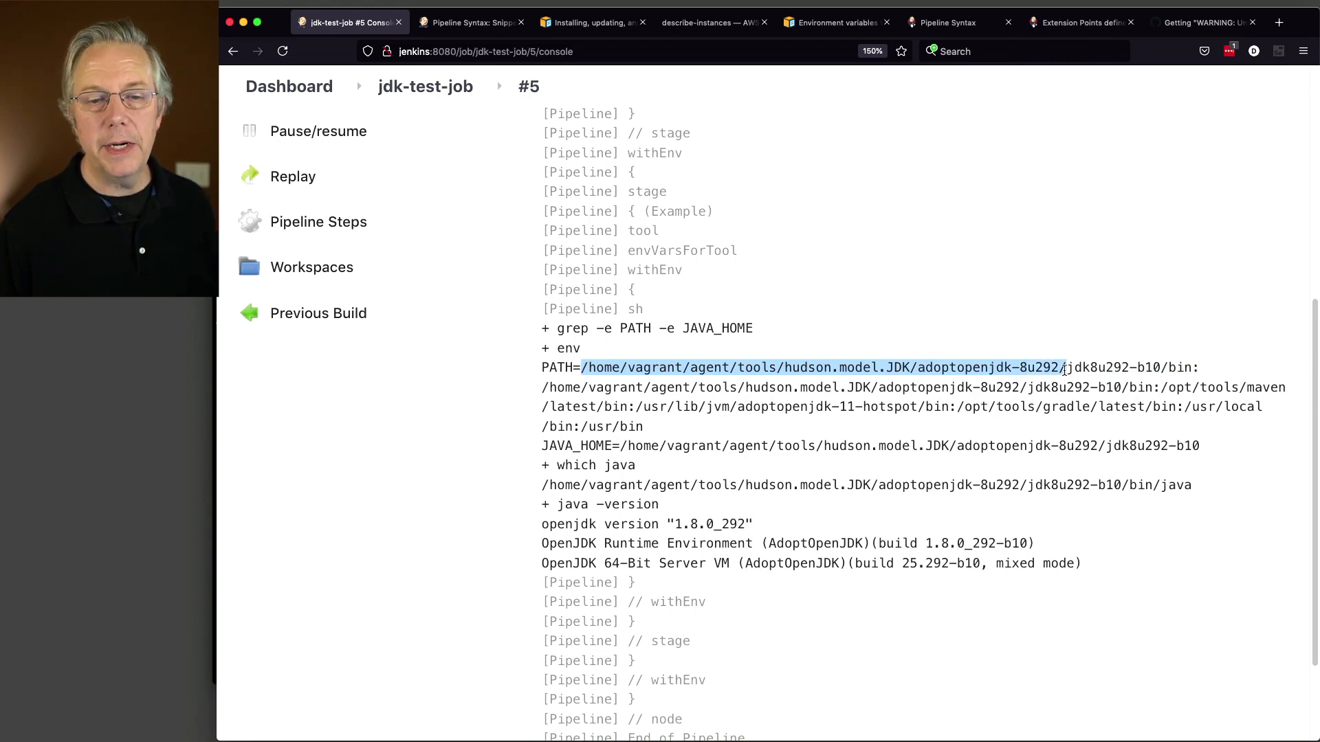
click(584, 499)
drag(550, 485, 1122, 491)
click(1071, 487)
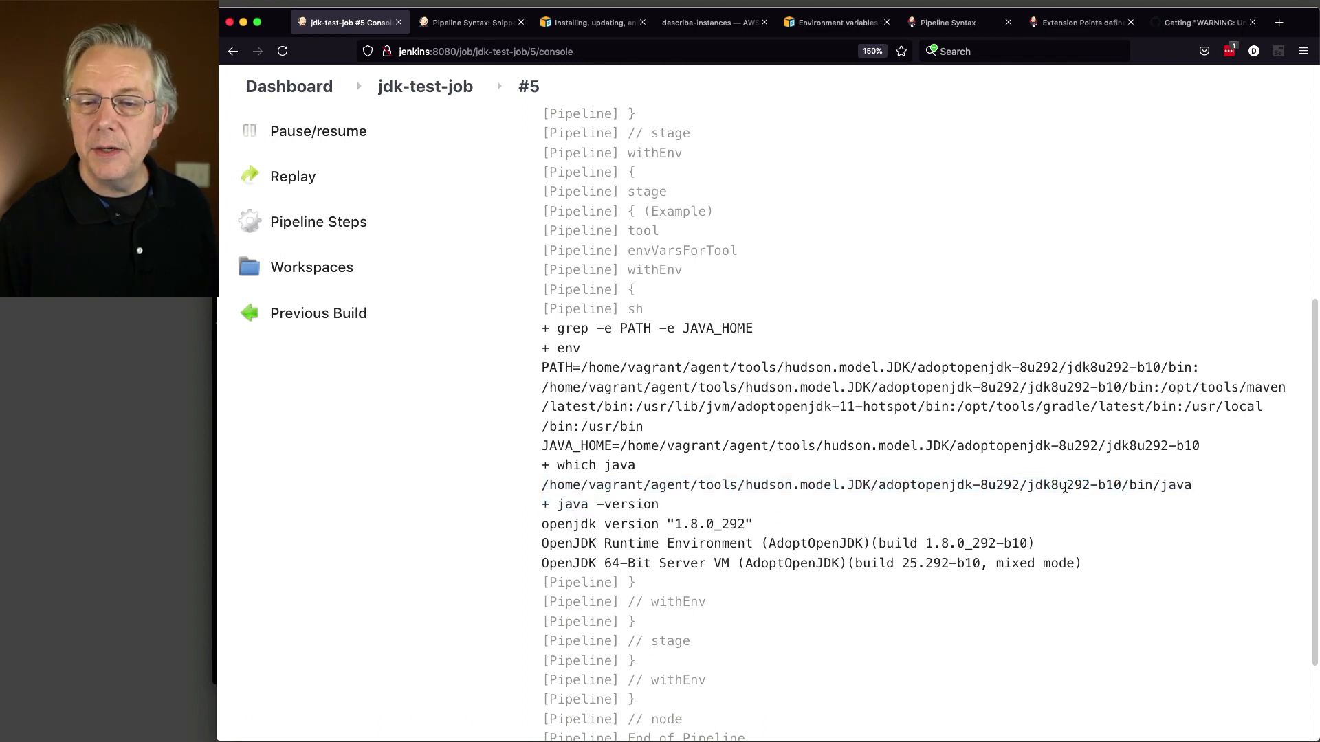
drag(1027, 486, 1119, 487)
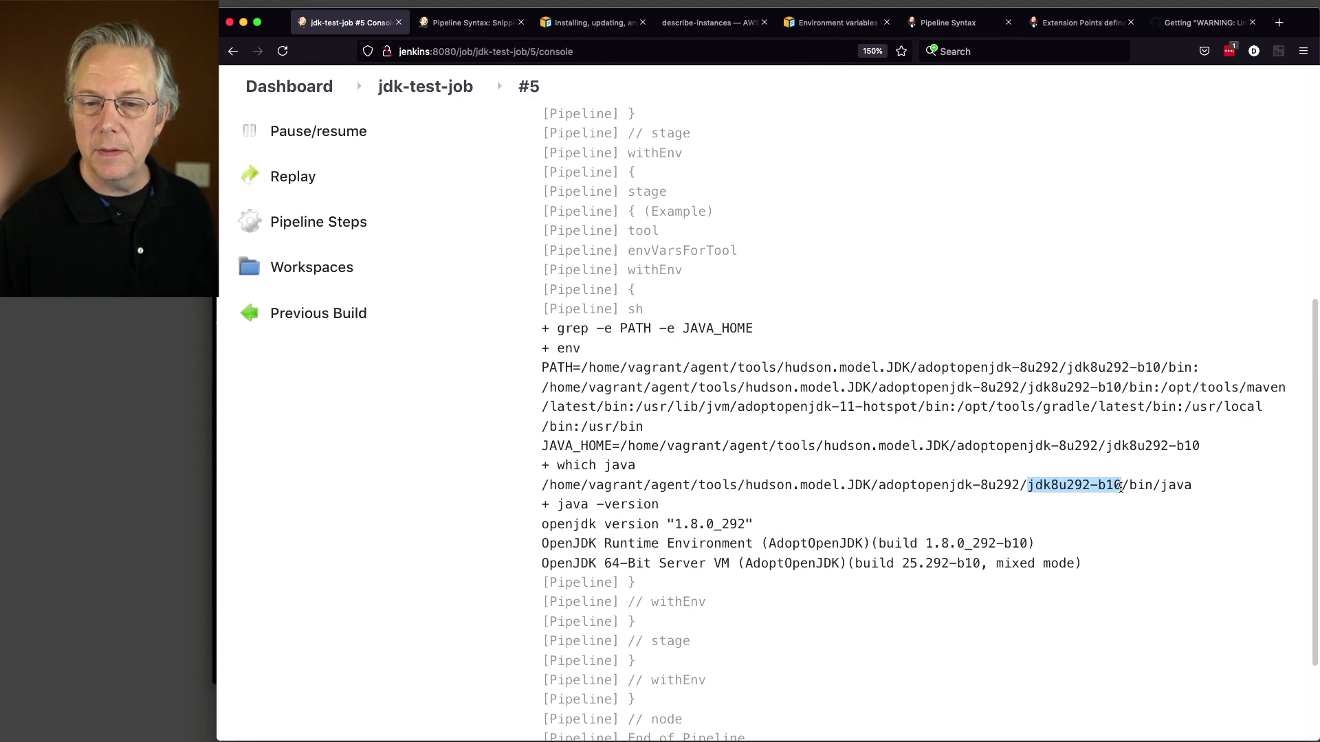
click(694, 522)
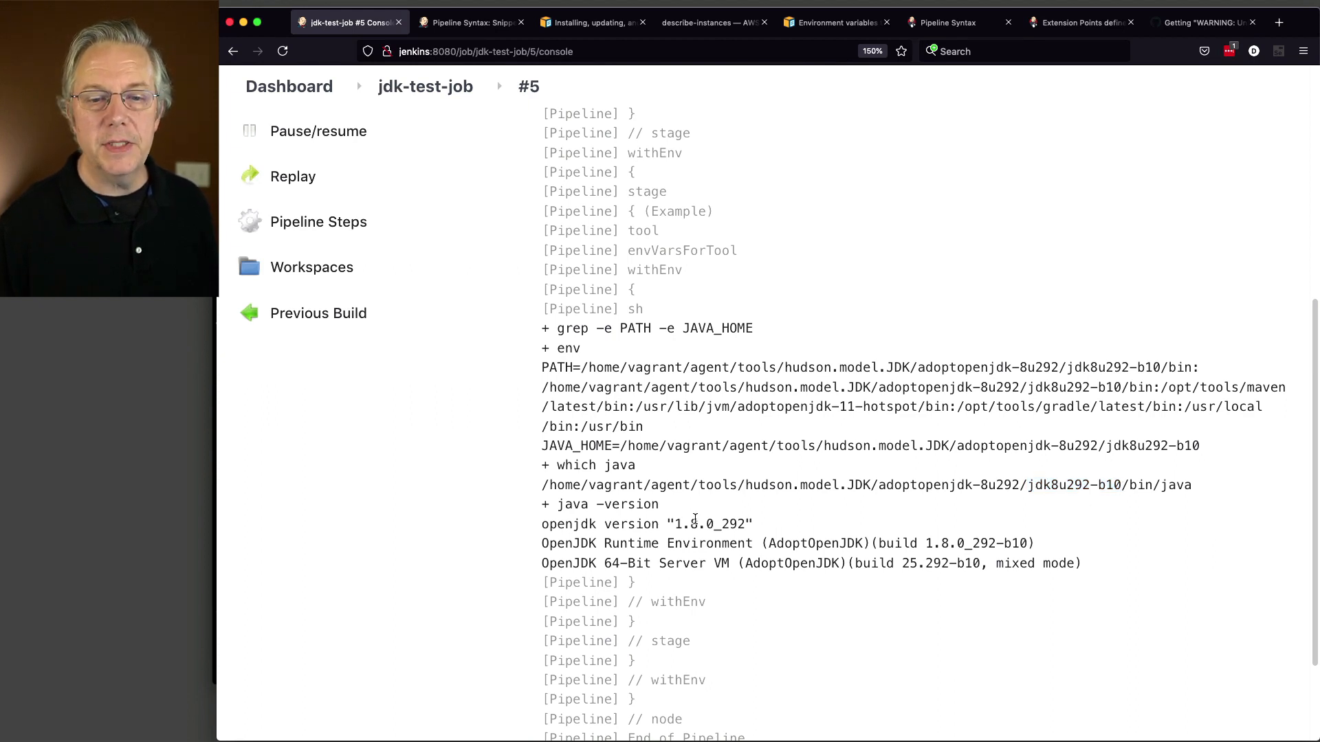
drag(676, 525, 746, 526)
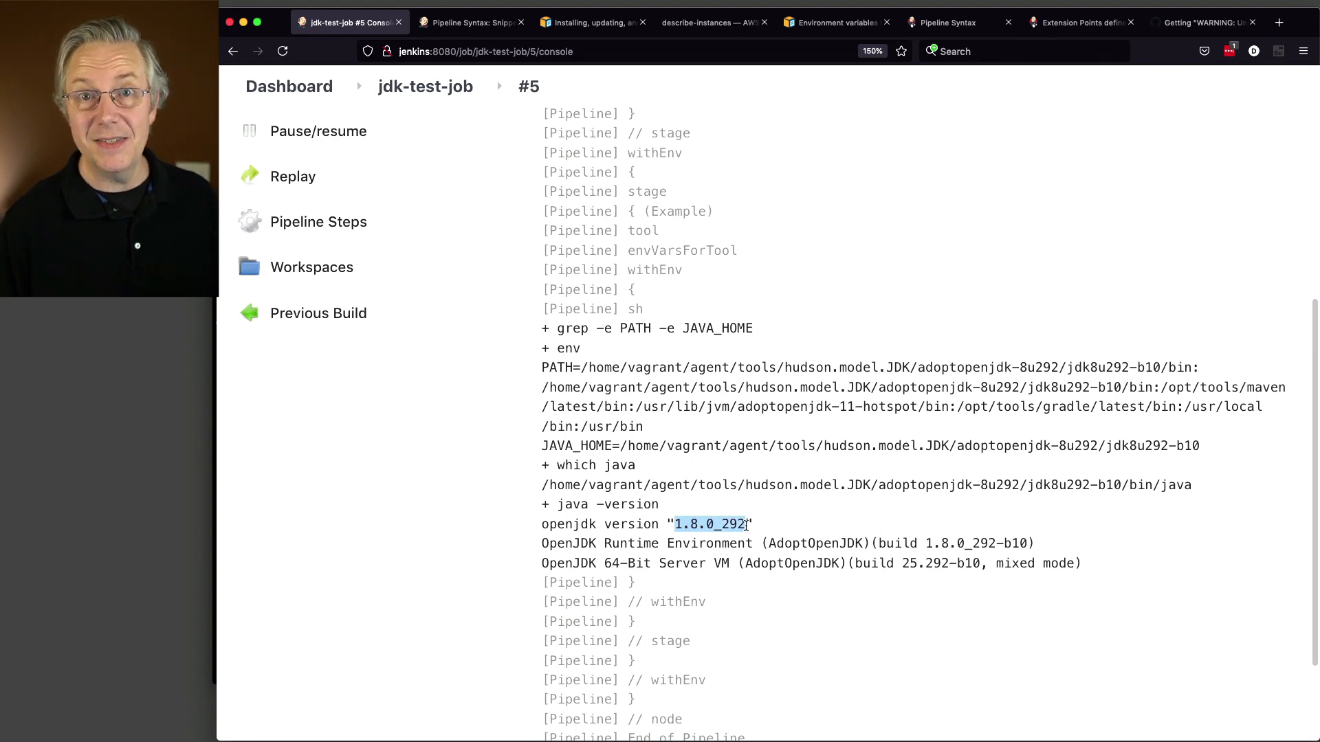
scroll(784, 536, down, 4)
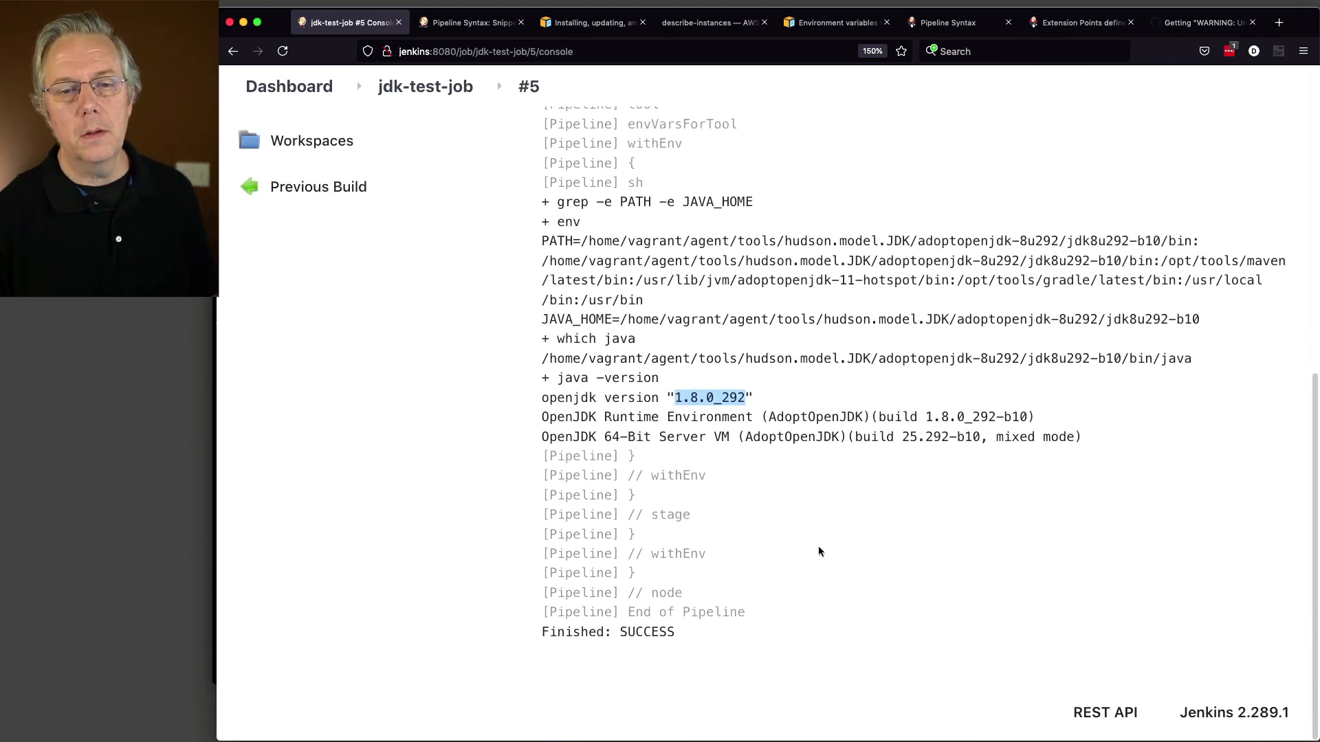
scroll(818, 552, up, 1)
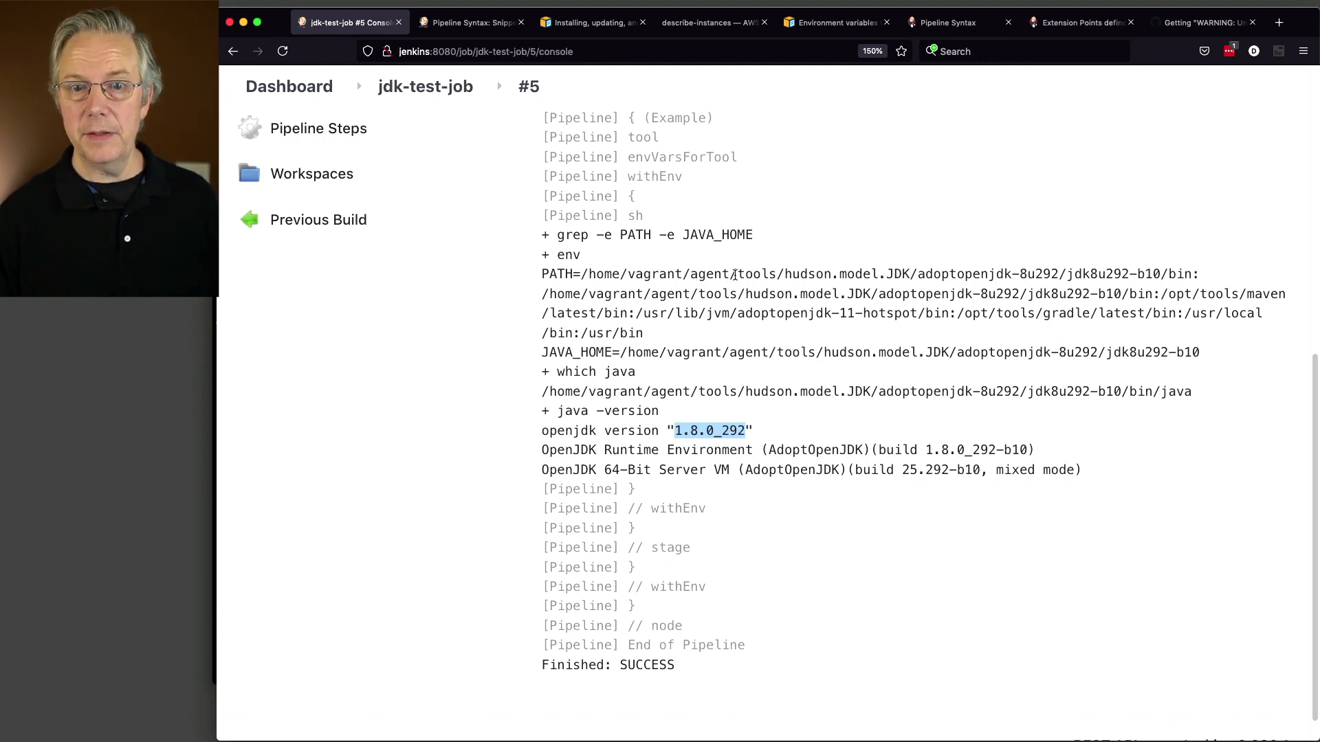
Step: Highlight the agent directory and JDK tool folder on the PATH line, then return to the dashboard
click(734, 276)
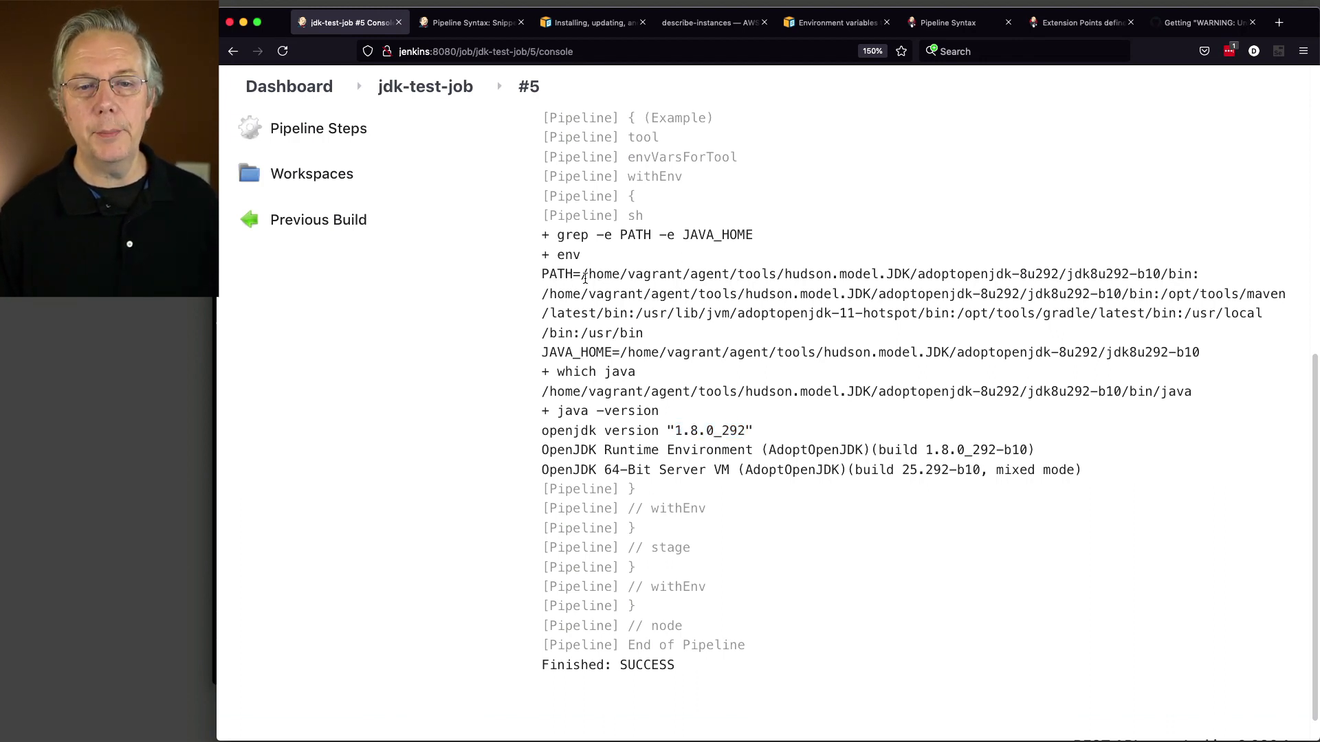
drag(583, 275, 910, 274)
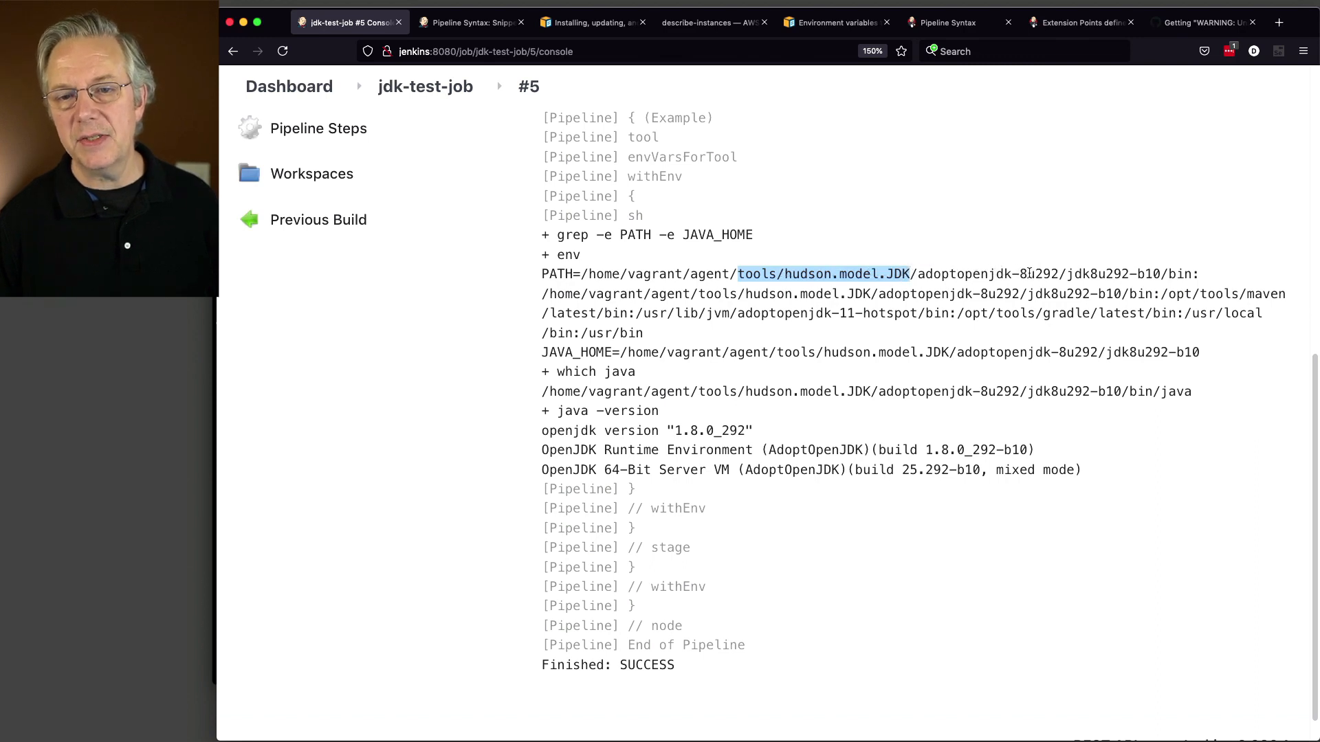
drag(918, 275, 1043, 275)
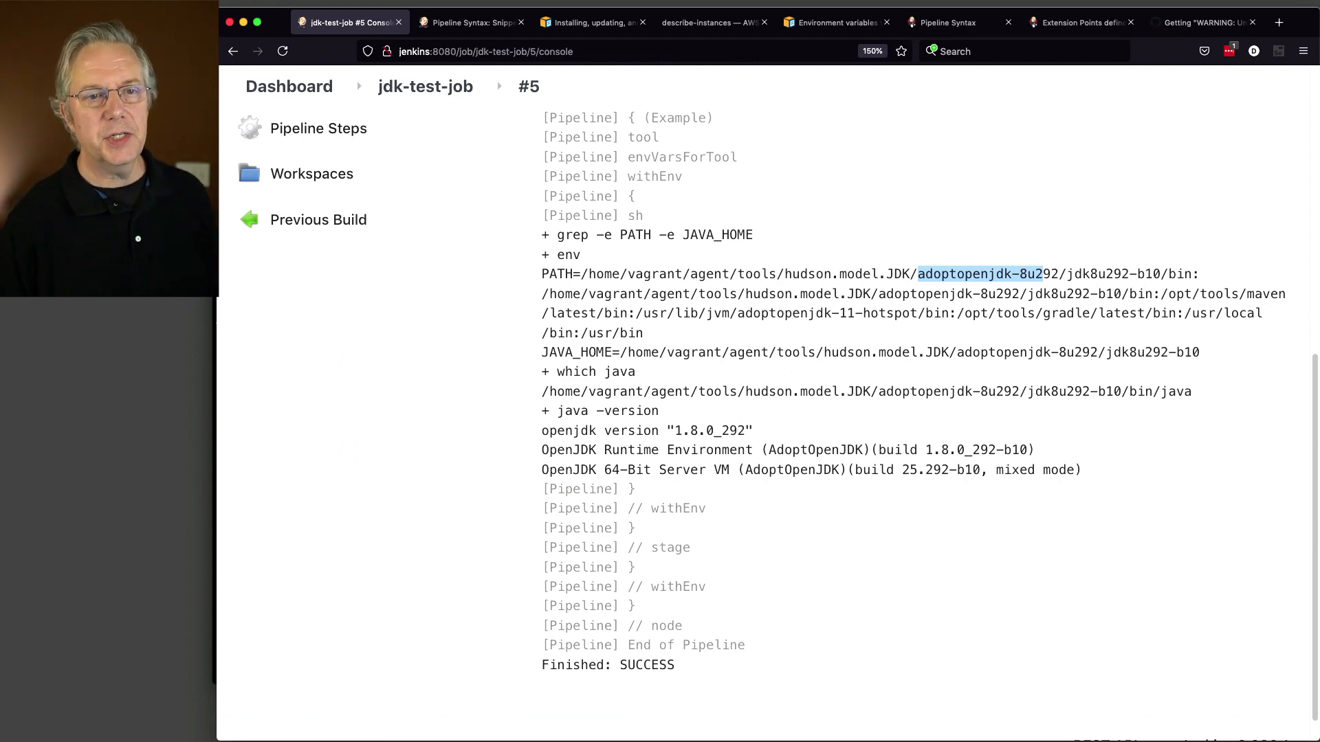
click(285, 89)
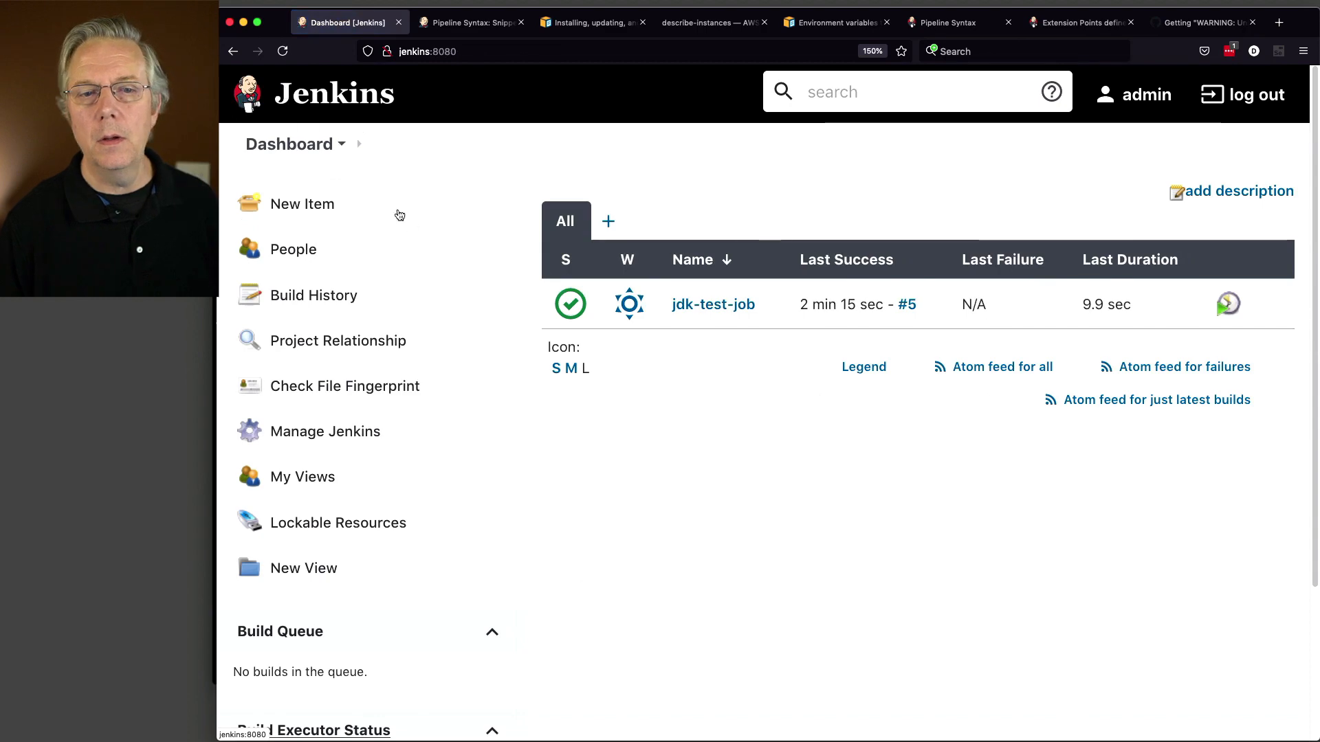
Step: In Global Tool Configuration, add a new JDK installation entry
click(349, 431)
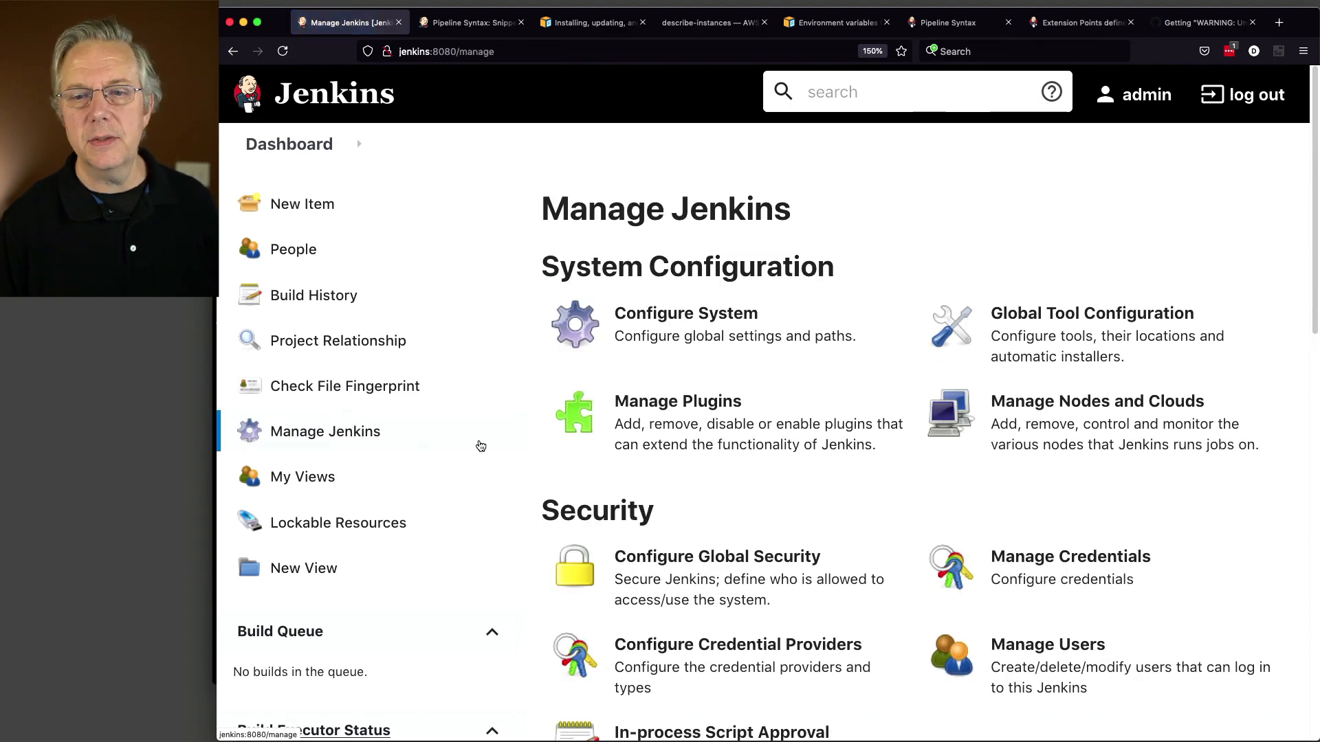
click(1129, 339)
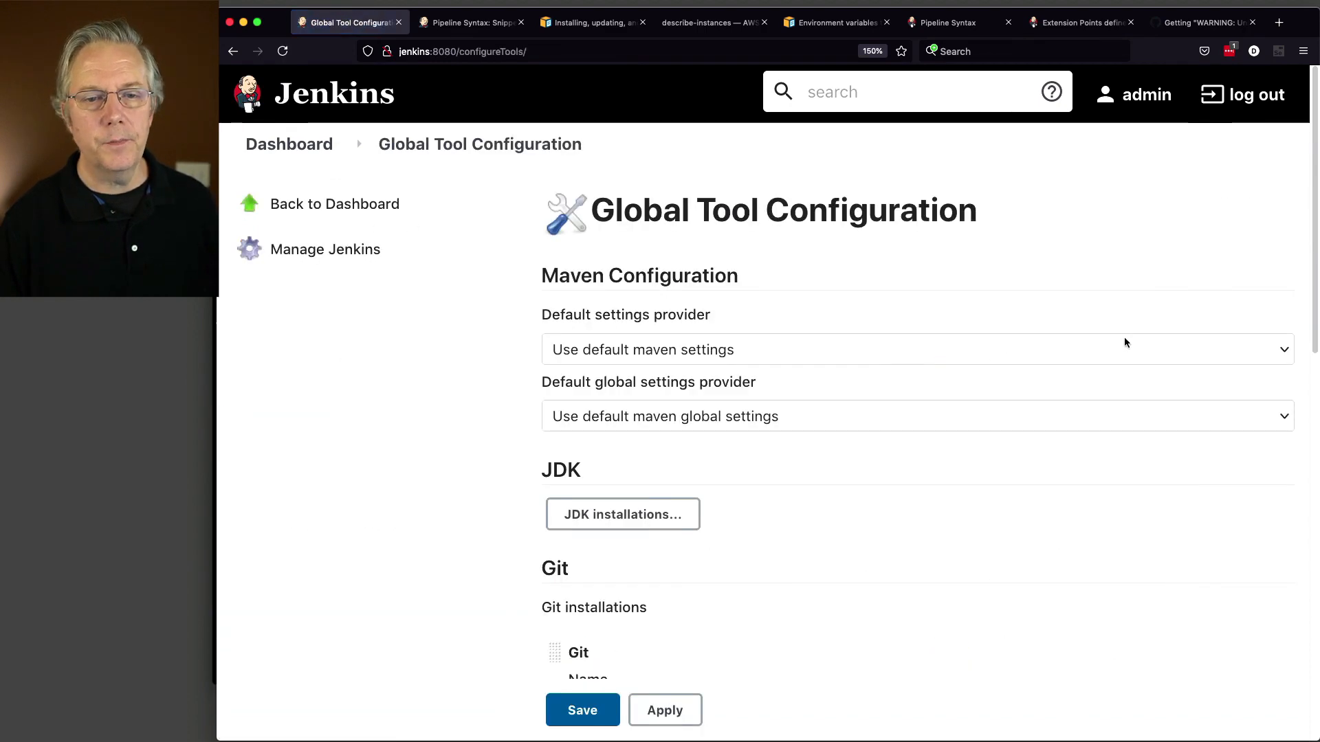
click(616, 516)
scroll(460, 502, down, 3)
click(595, 376)
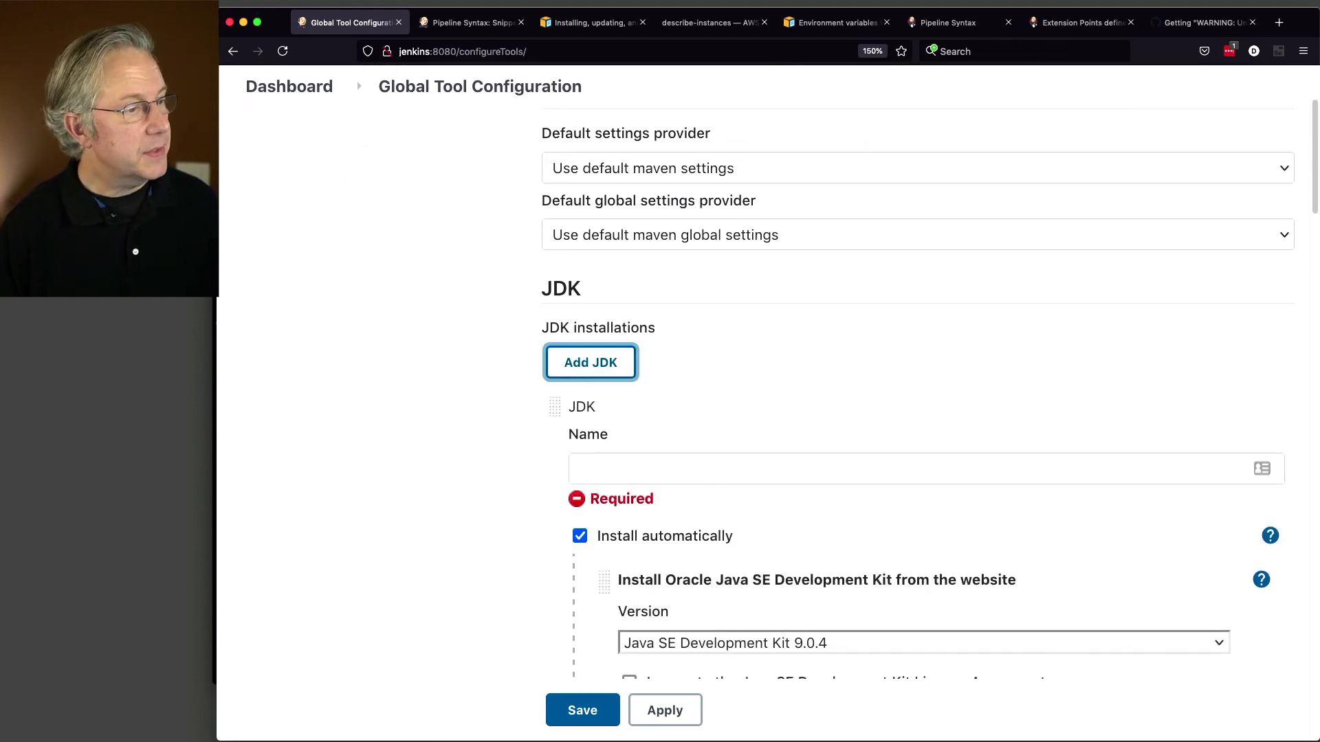
Step: Name the JDK adoptopenjdk-11.0.9 and replace its Oracle installer with Run Shell Command
key(super+Tab)
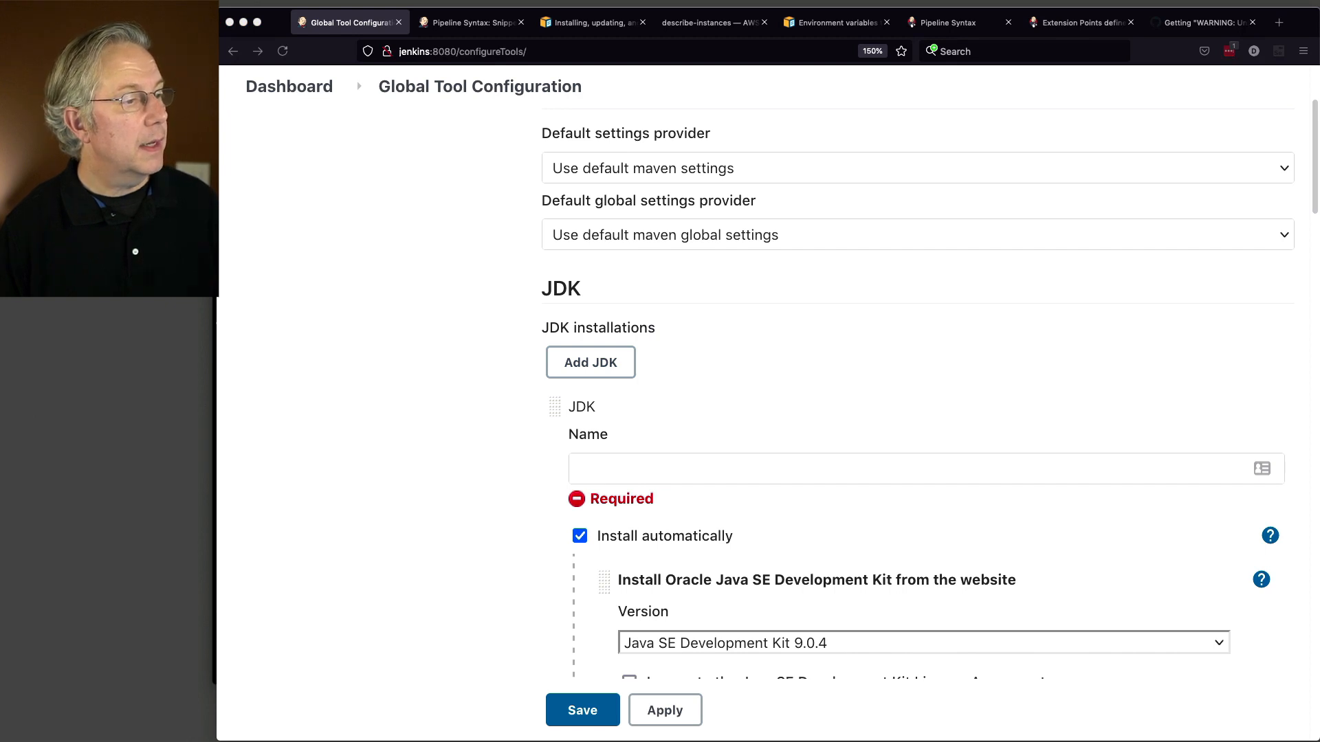
click(659, 470)
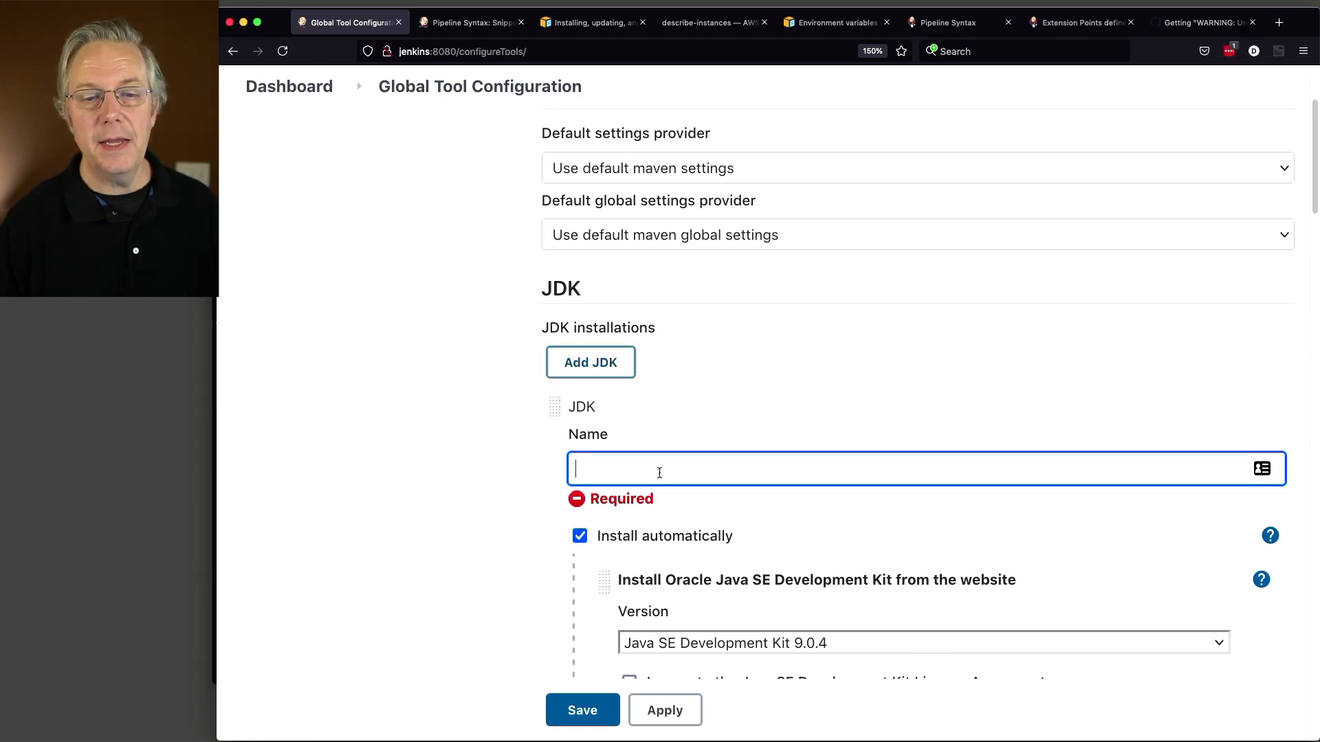
text(adoptopenjdk-11.0.9)
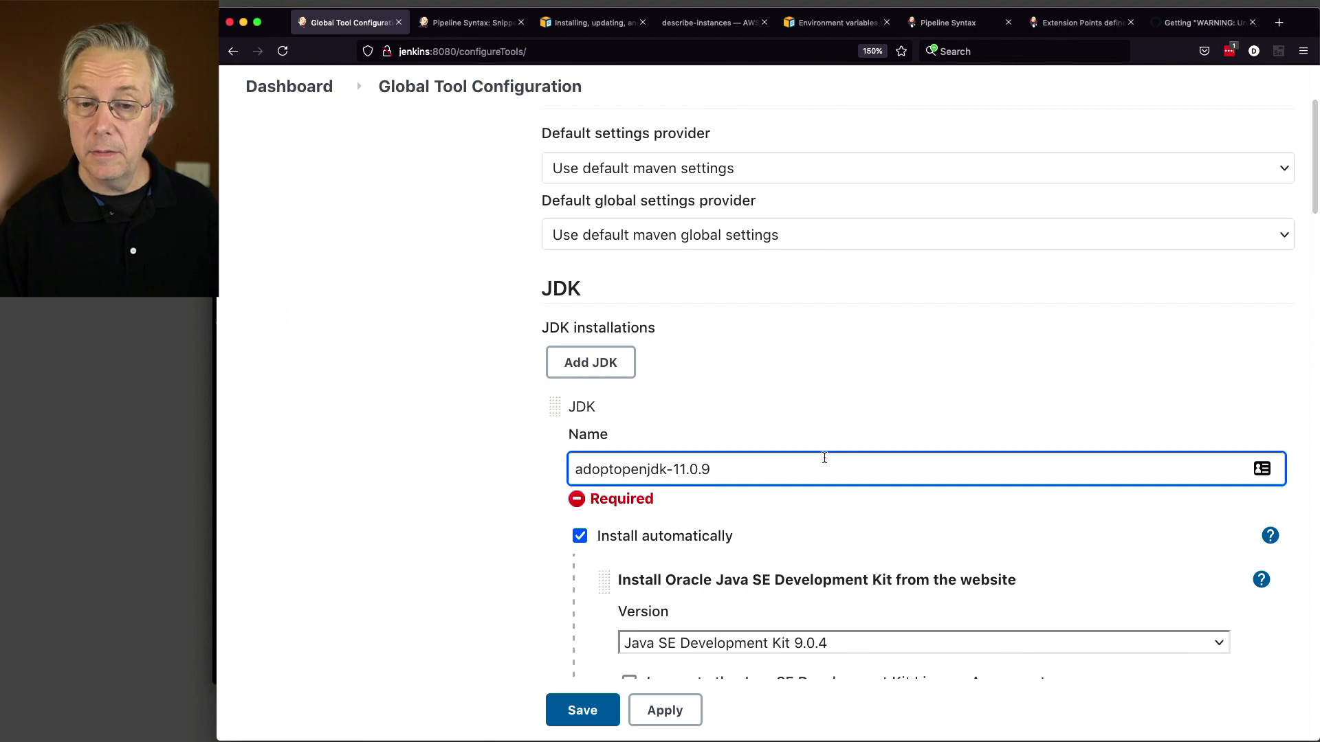
scroll(825, 457, down, 5)
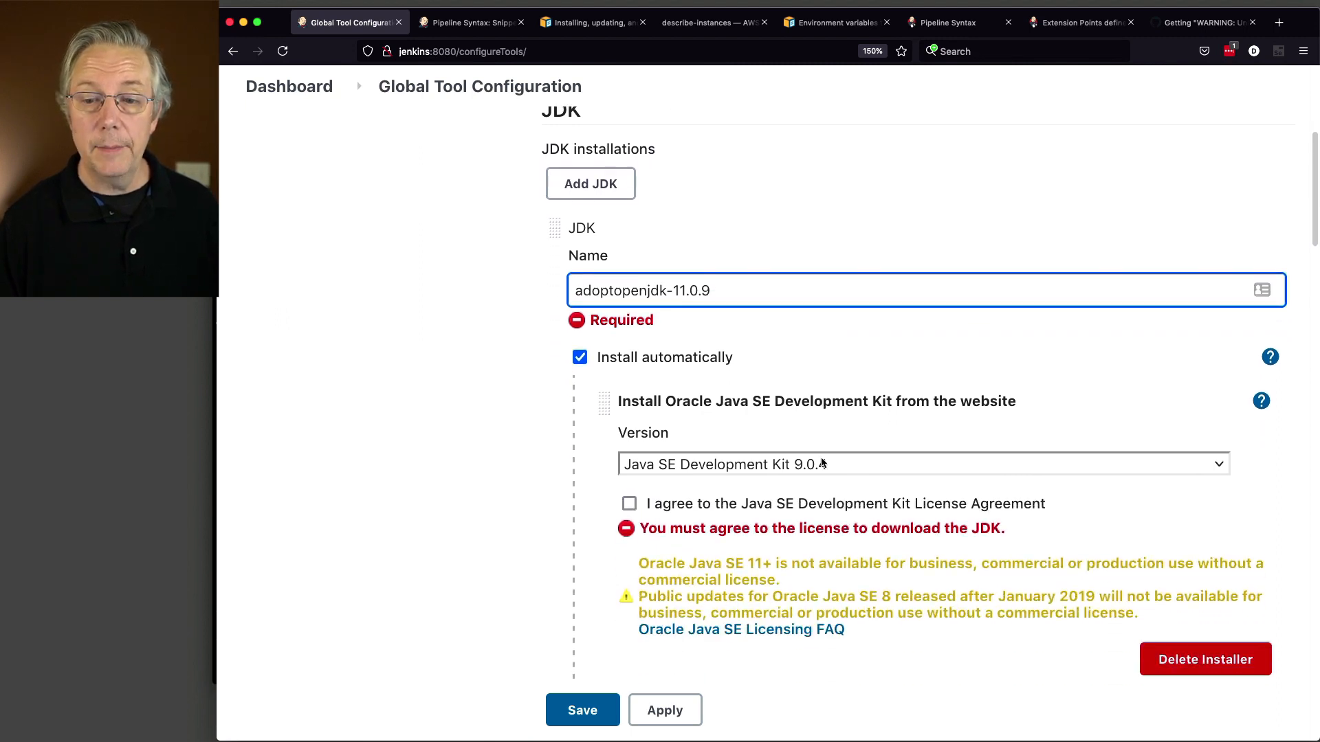
click(1189, 657)
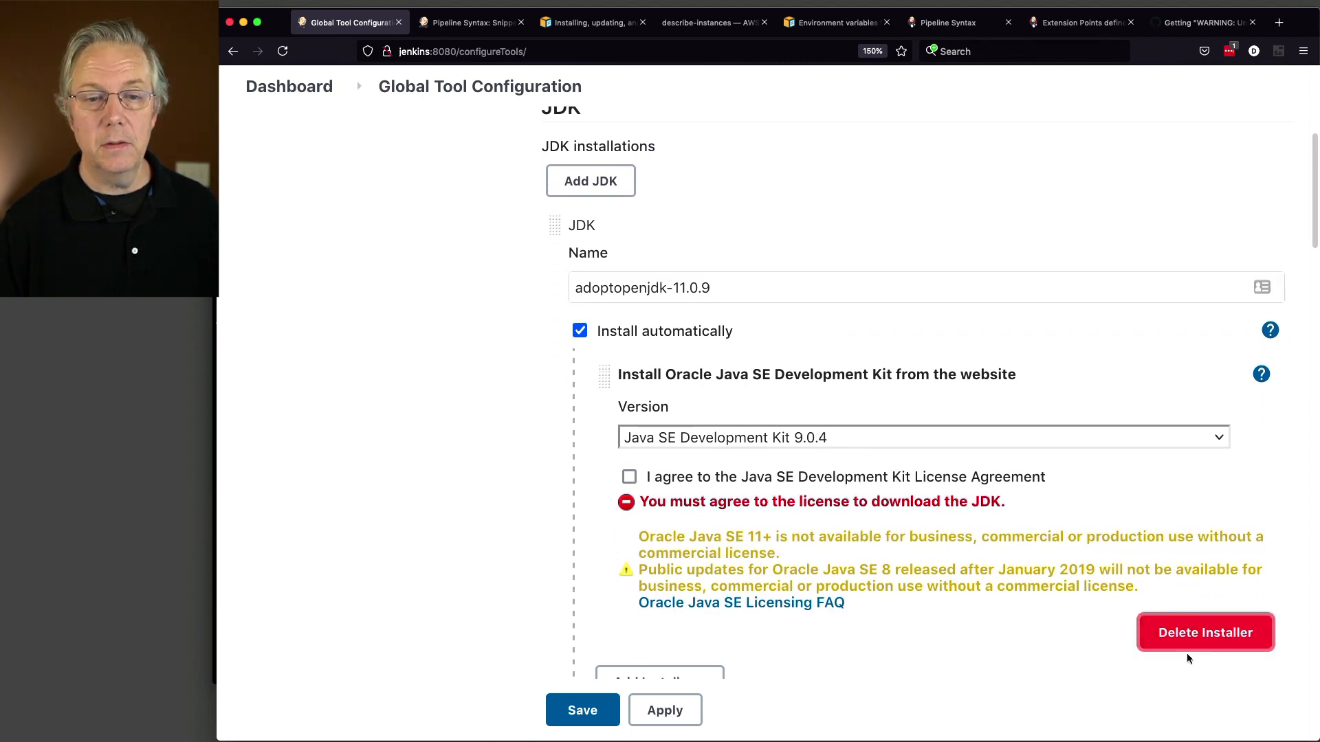
click(1187, 649)
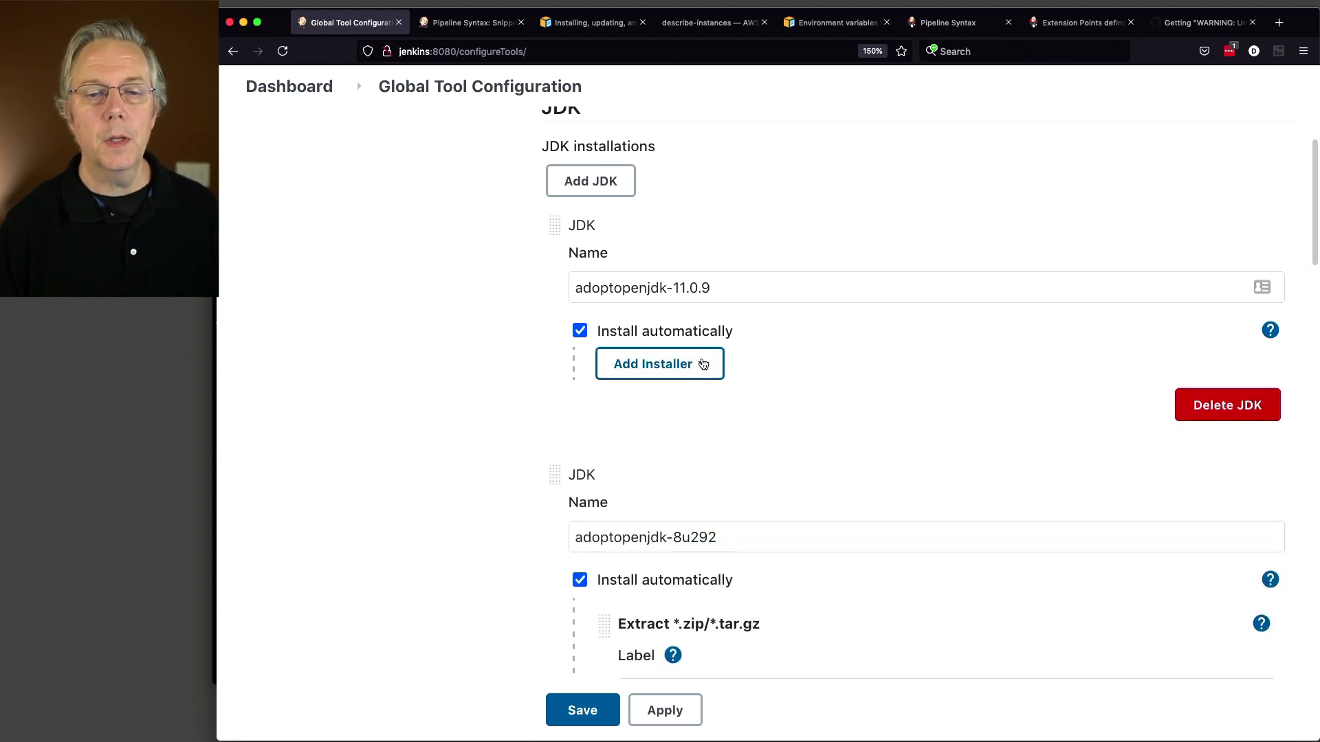
click(704, 366)
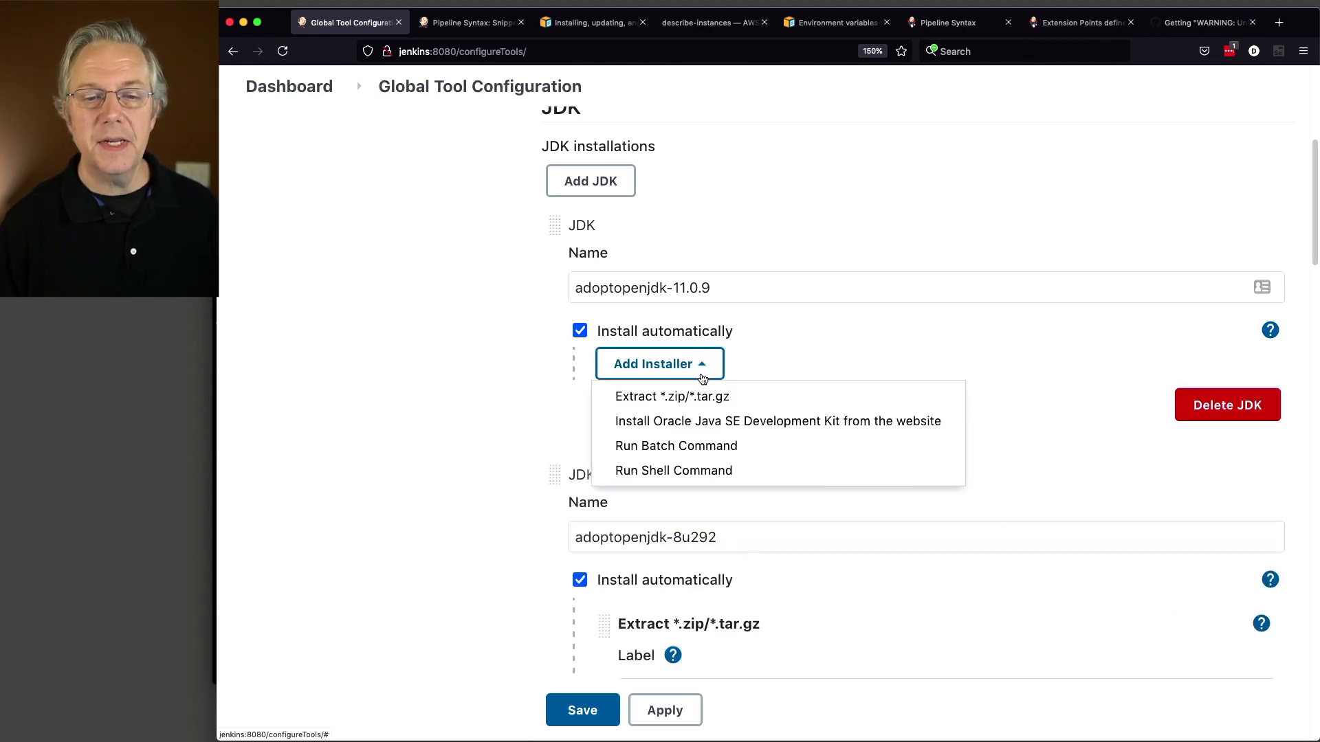
click(713, 473)
scroll(517, 421, down, 1)
scroll(517, 423, down, 4)
Step: Give the shell installer label linux and paste the JDK 11.0.9 download-and-extract script as its command
click(667, 304)
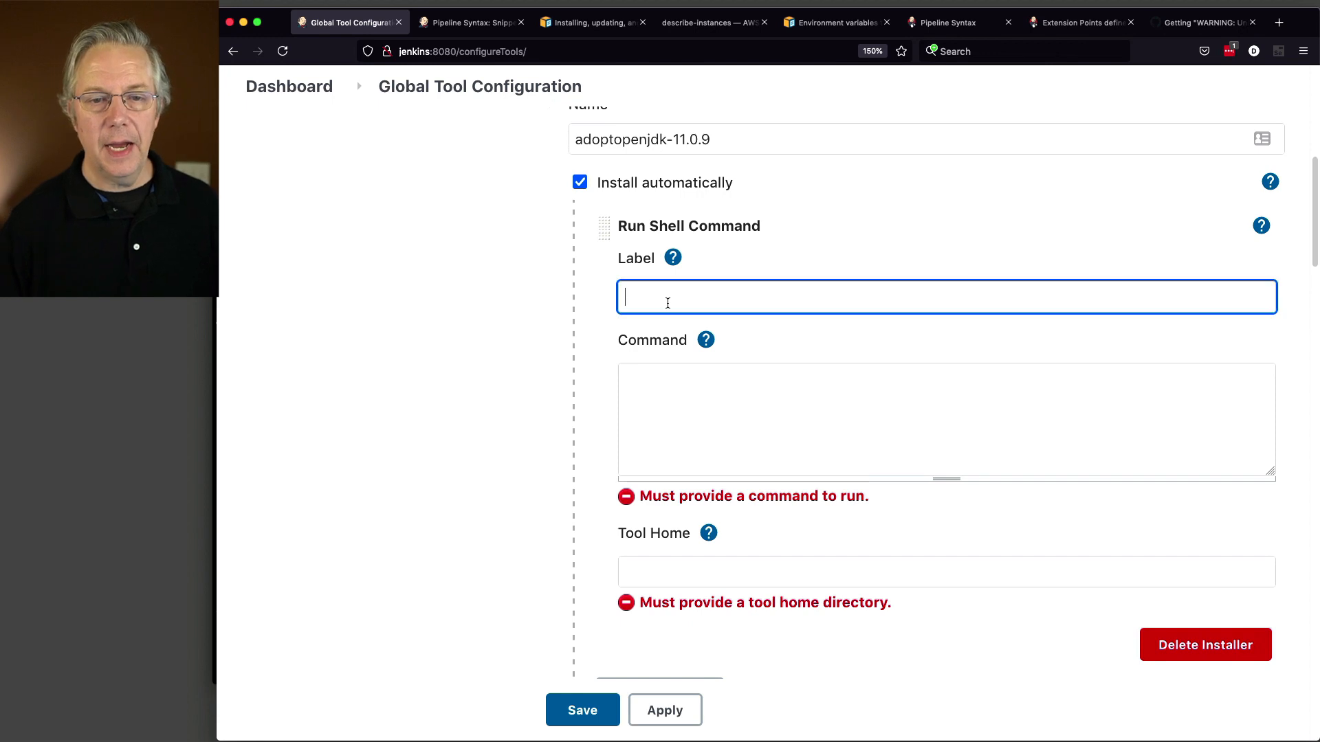
text(linux)
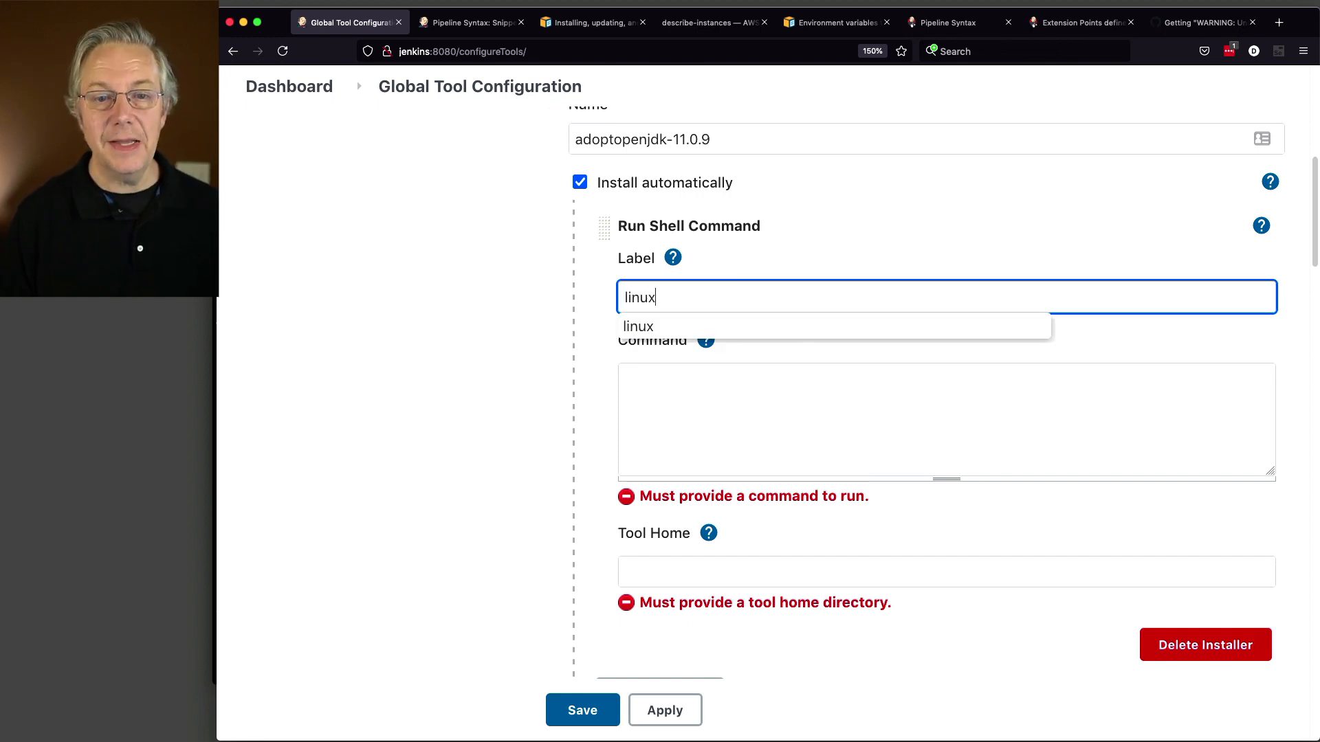
click(673, 328)
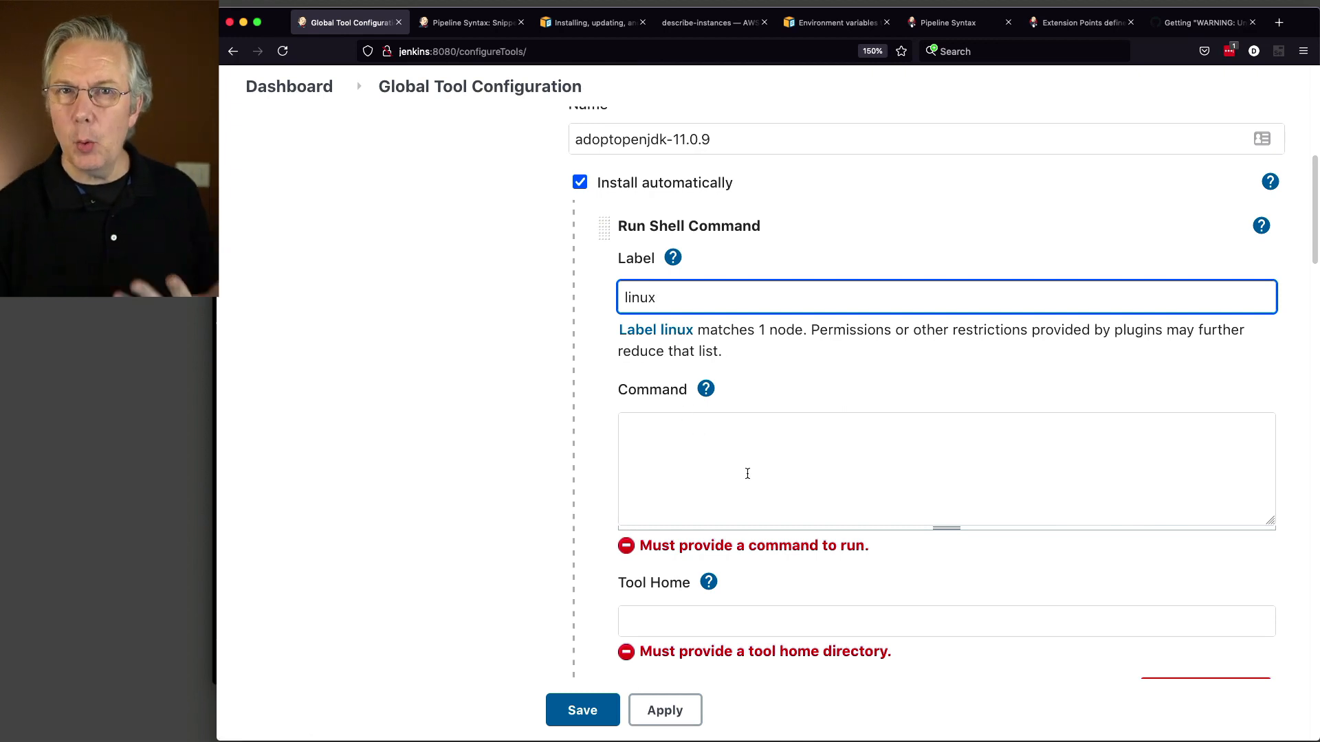
key(super+Tab)
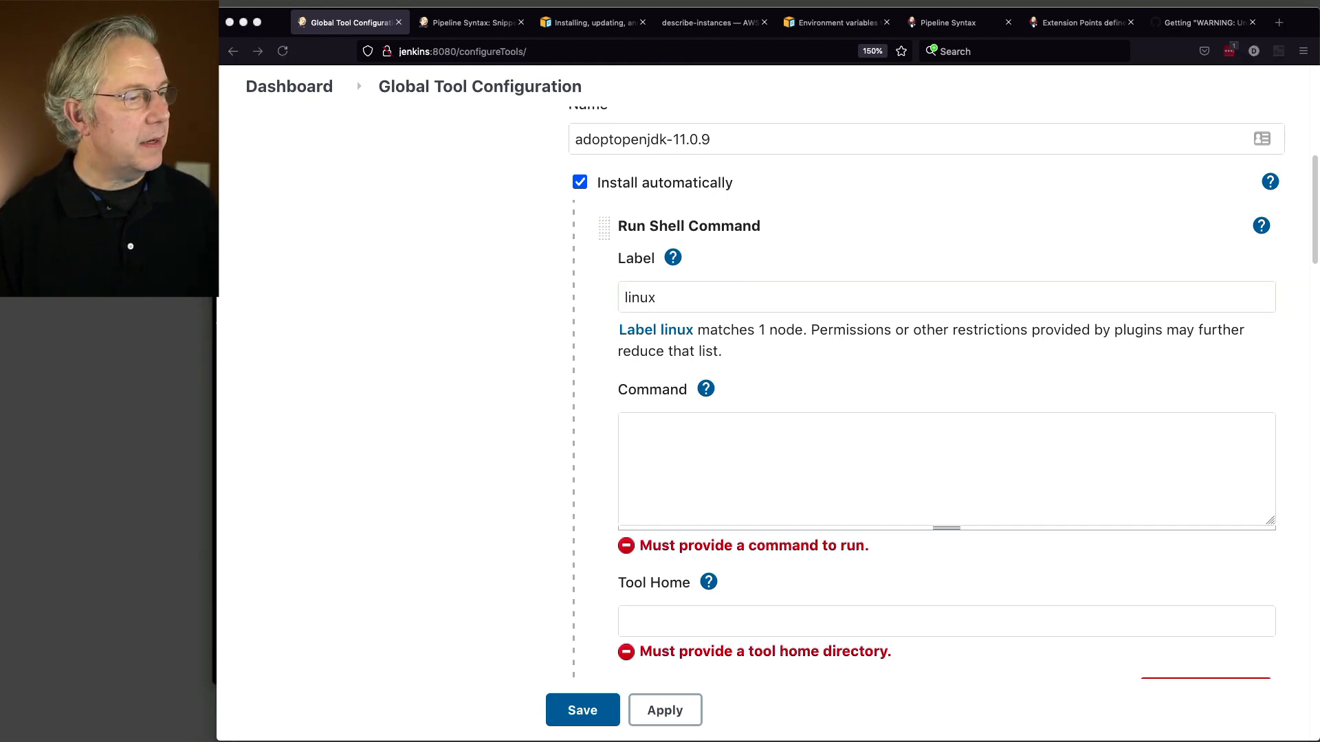
click(726, 441)
key(super+v)
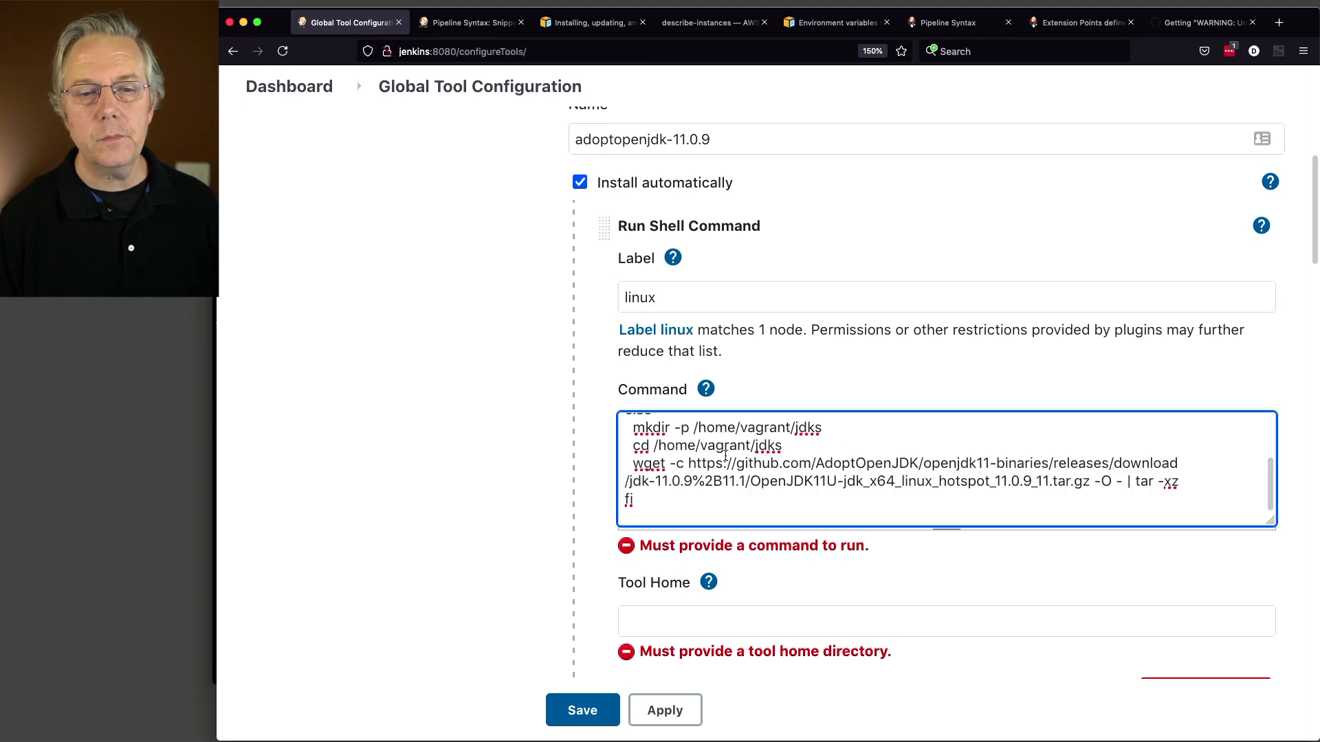
Step: Enlarge the Command box to show the full script and highlight the jdks base directory
scroll(726, 454, up, 3)
drag(1272, 523, 1263, 611)
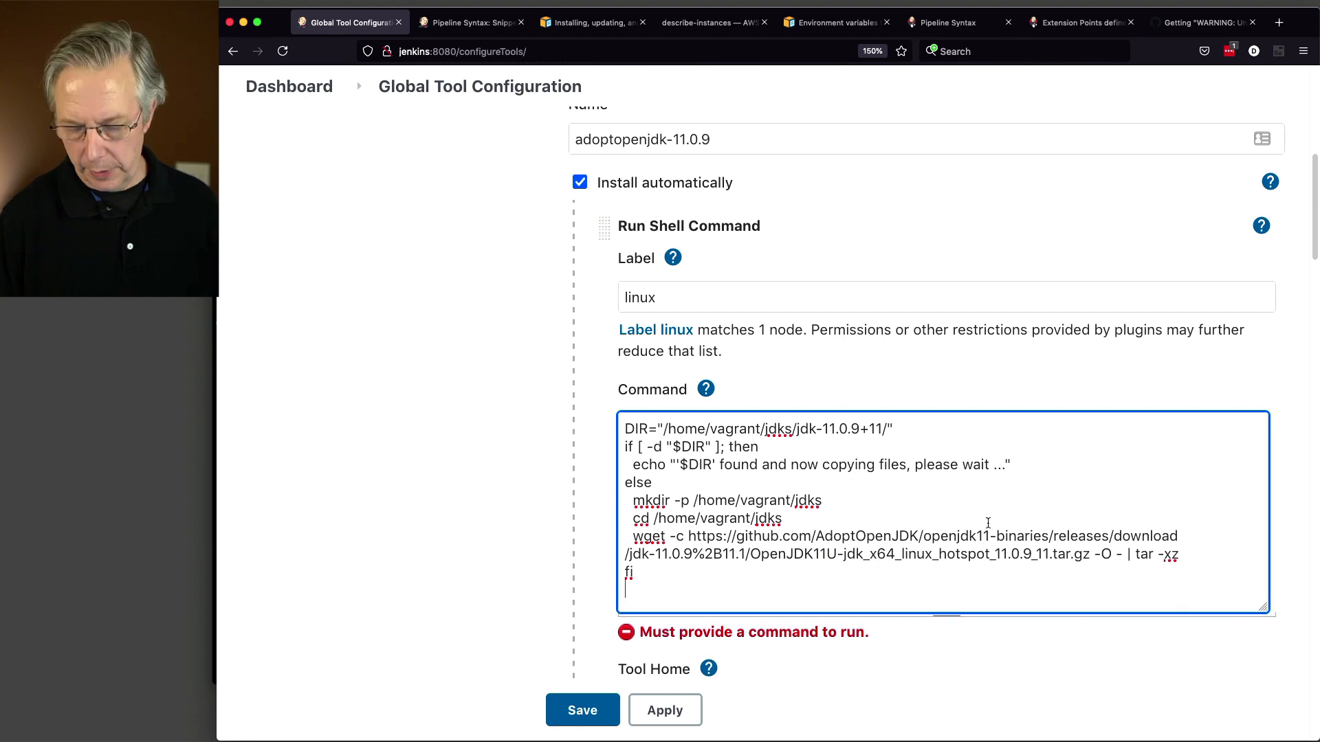
scroll(475, 422, down, 2)
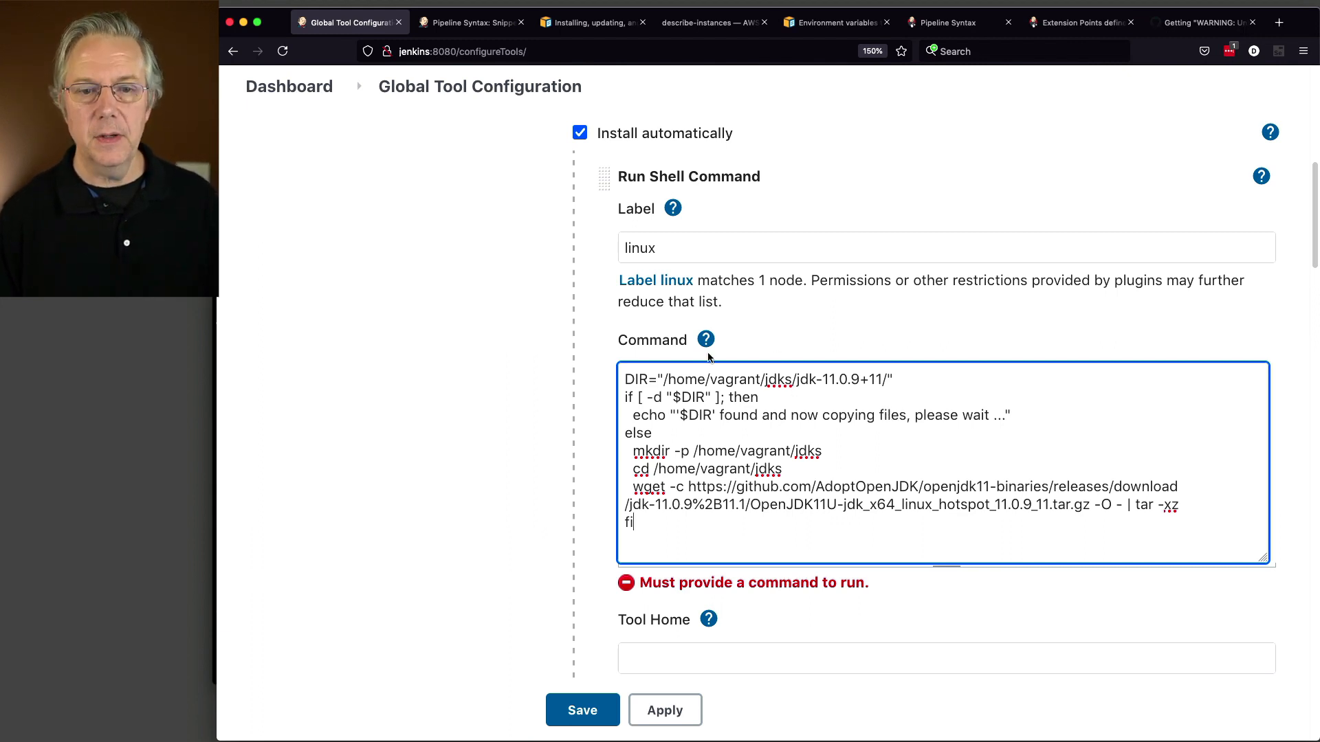
drag(664, 379, 795, 382)
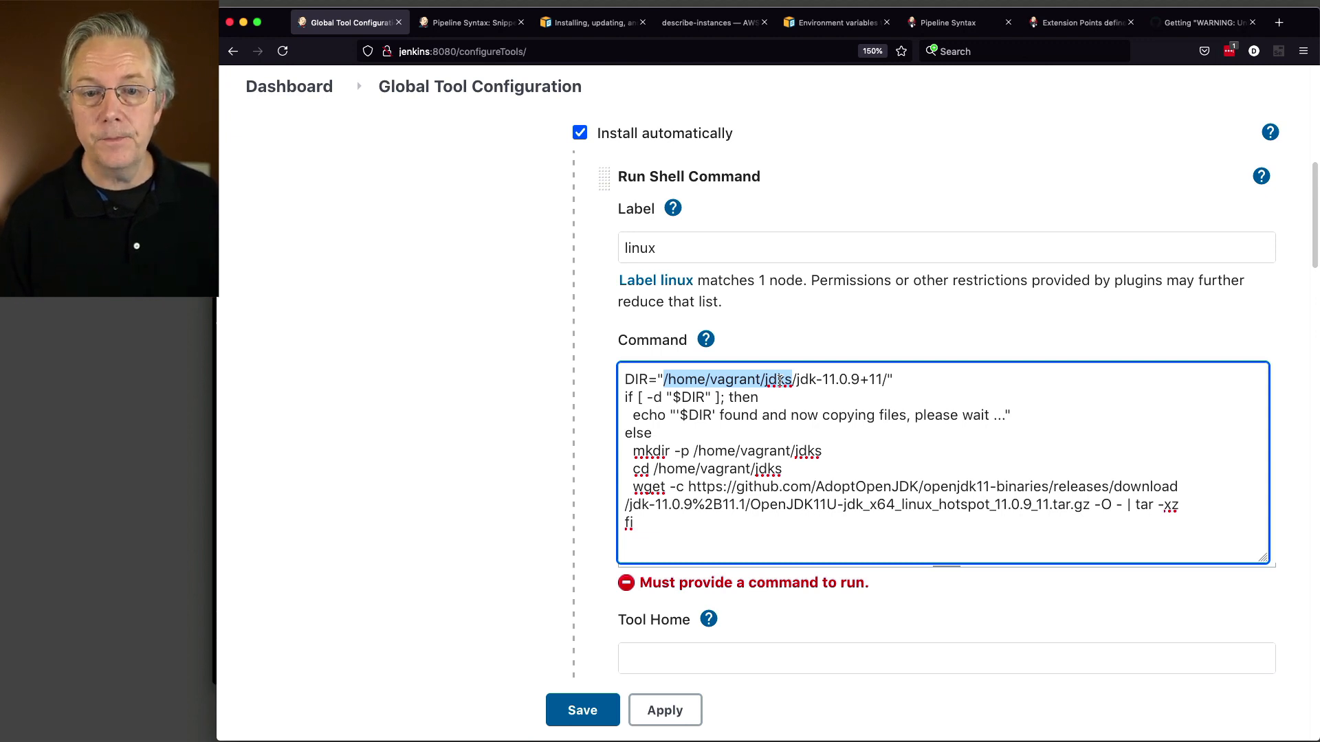
Step: Highlight the JDK 11.0.9 install path and exists test, and change the message to 'Skipping installation.'
drag(780, 380, 886, 386)
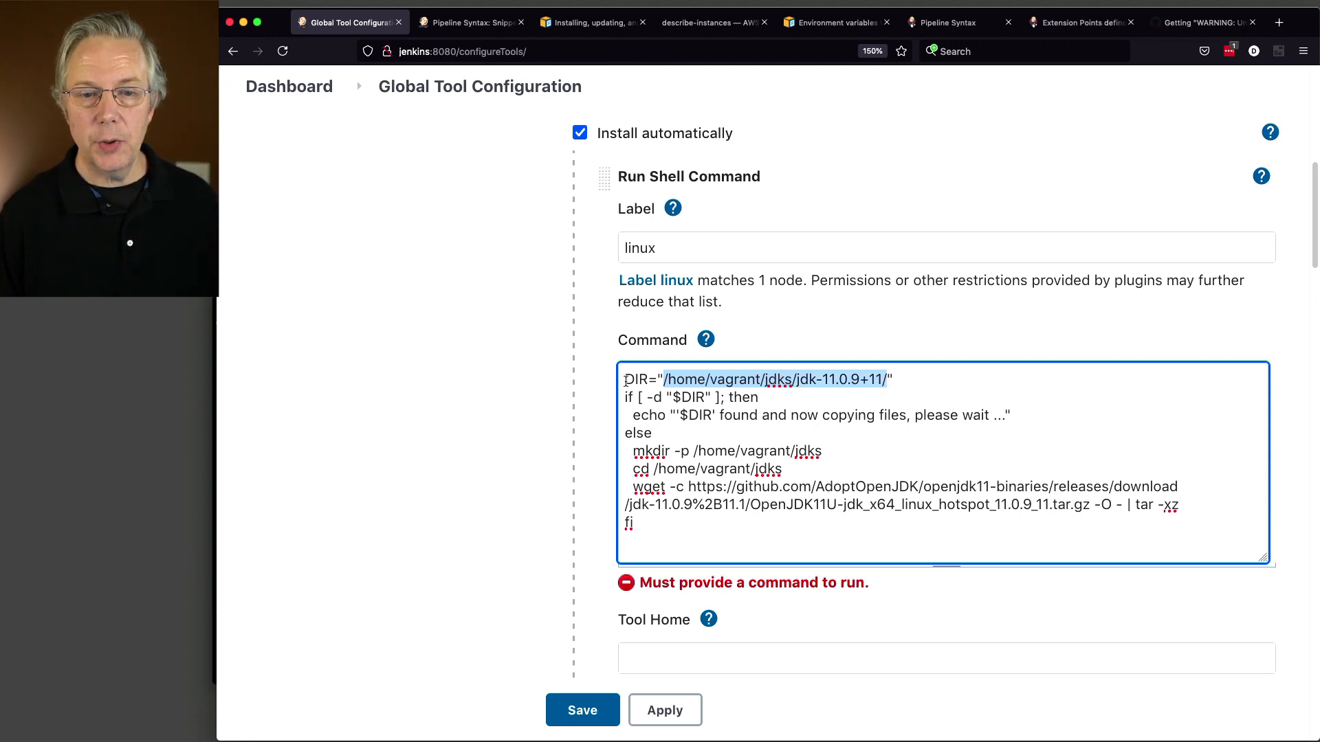
drag(625, 398, 1005, 415)
key(BackSpace)
key(BackSpace)
text(Skipping inst)
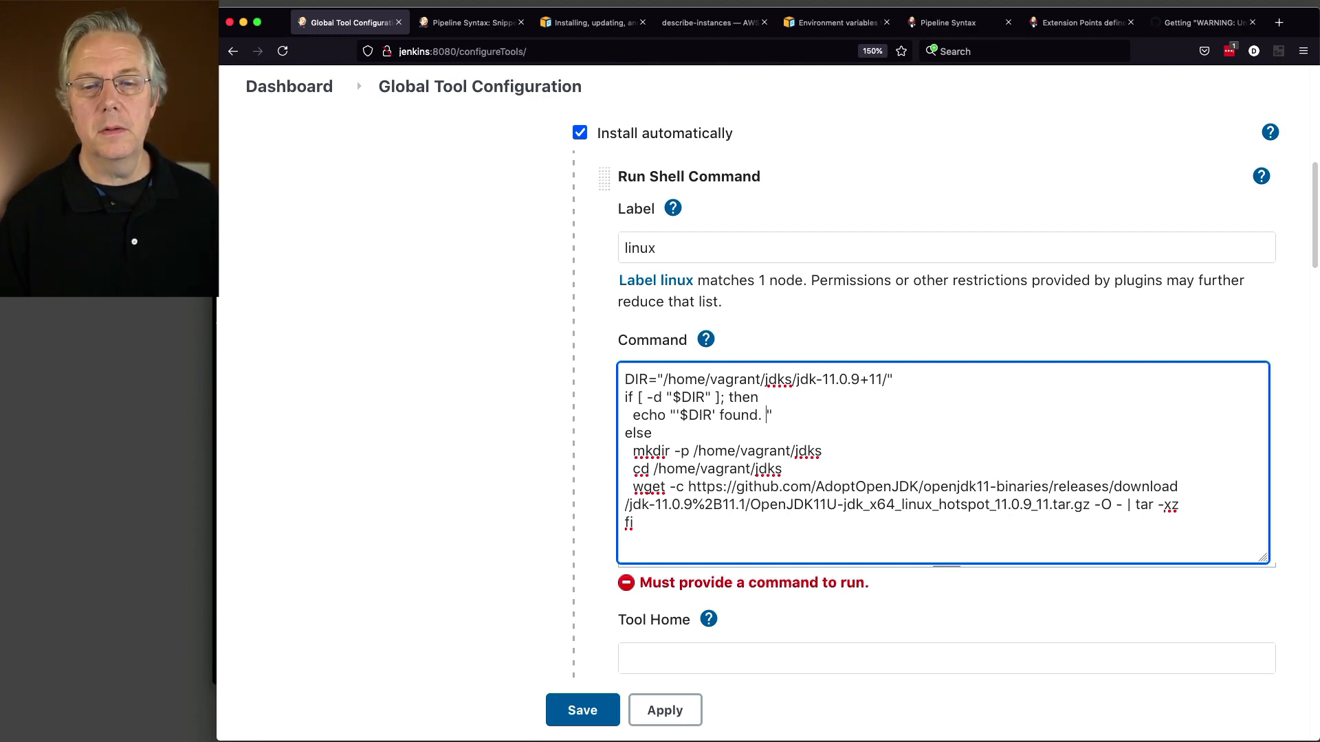
text(allation.)
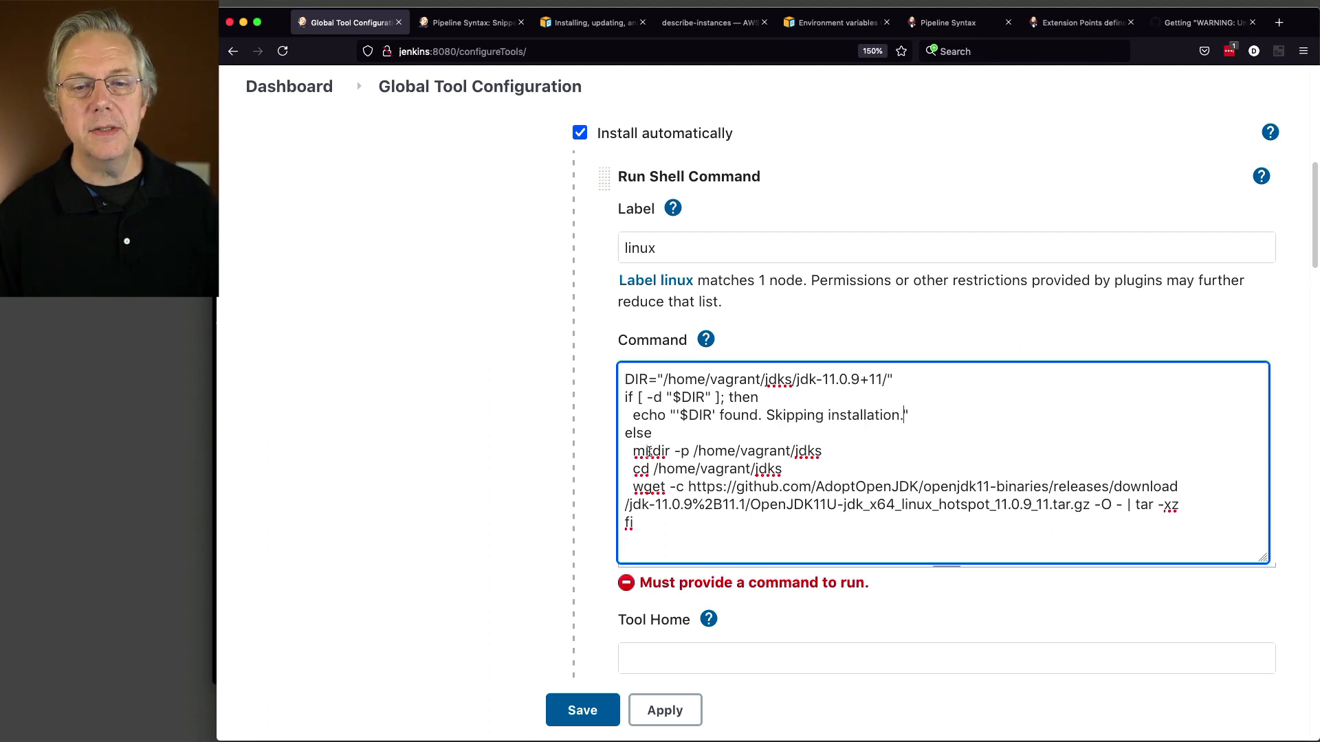
Step: Highlight the script's mkdir, cd and wget lines, then the /home/vagrant path
drag(634, 454, 822, 453)
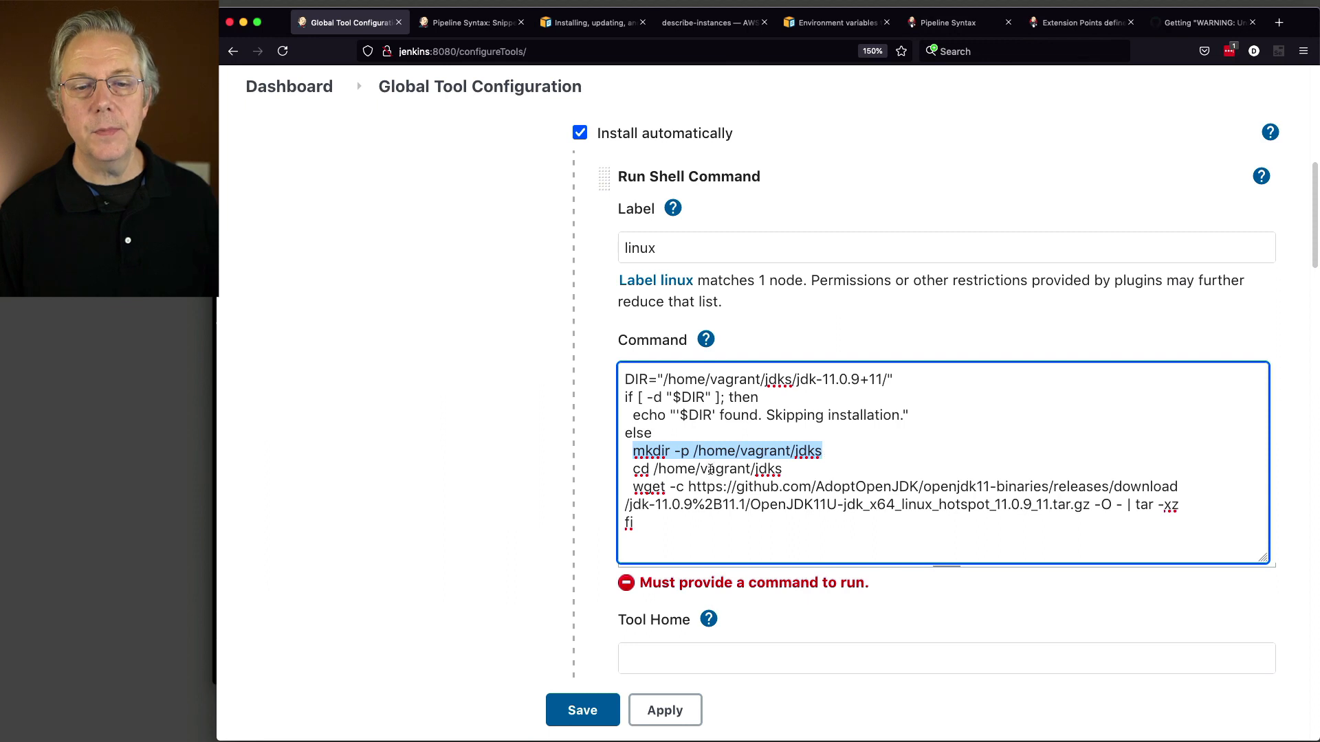
drag(635, 473, 786, 471)
drag(633, 489, 1115, 508)
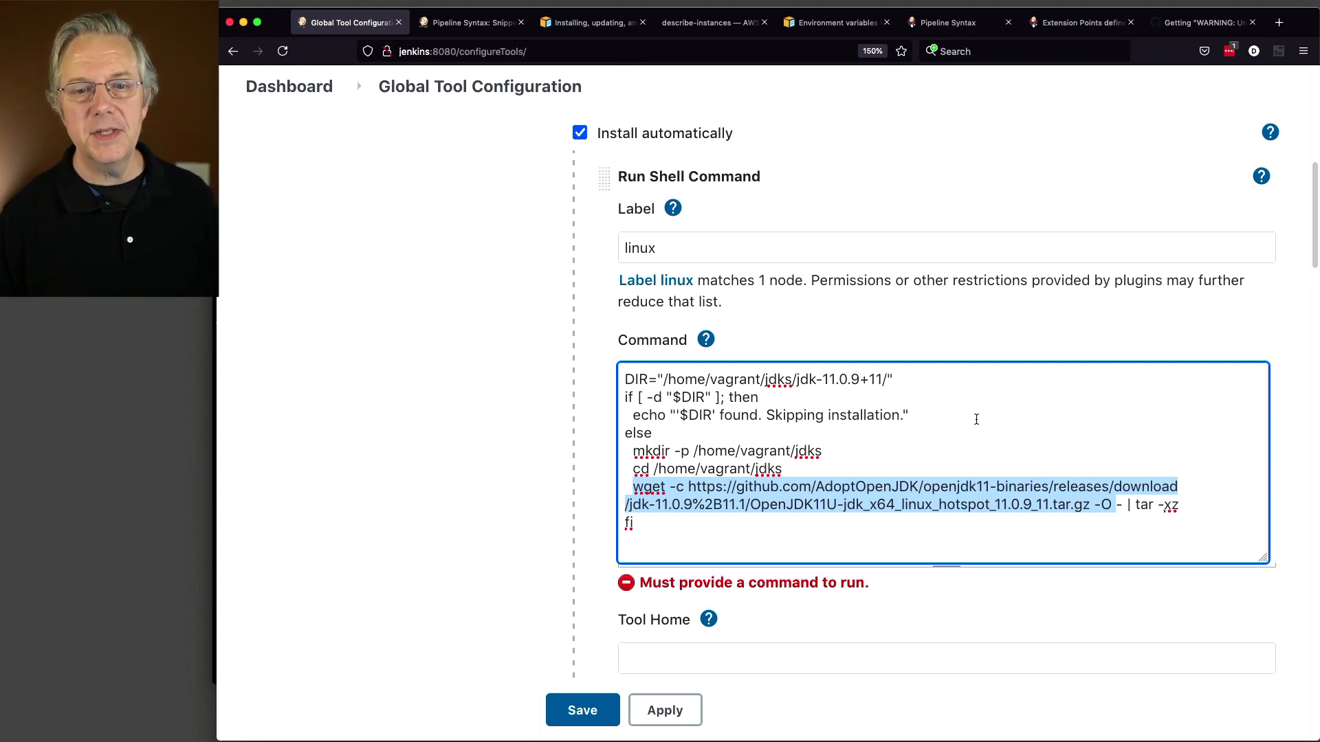
click(784, 380)
drag(663, 380, 794, 383)
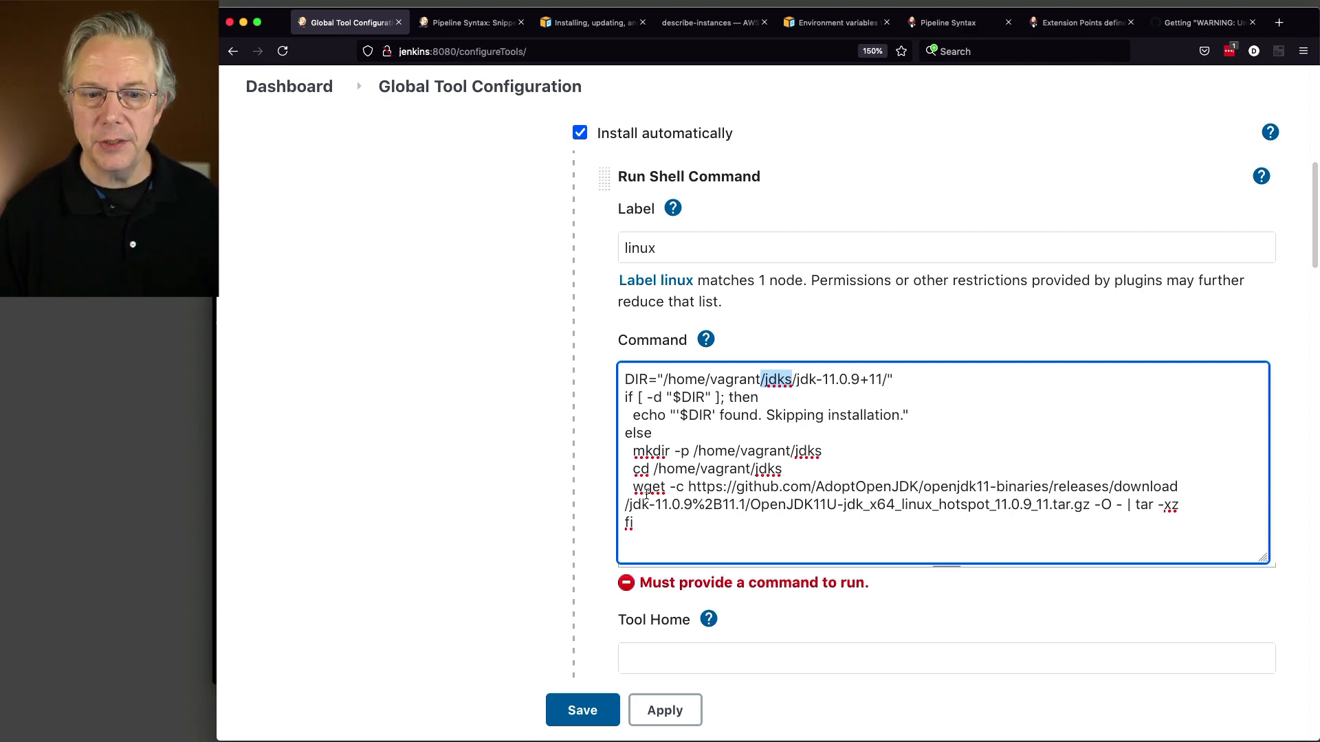
scroll(781, 621, down, 3)
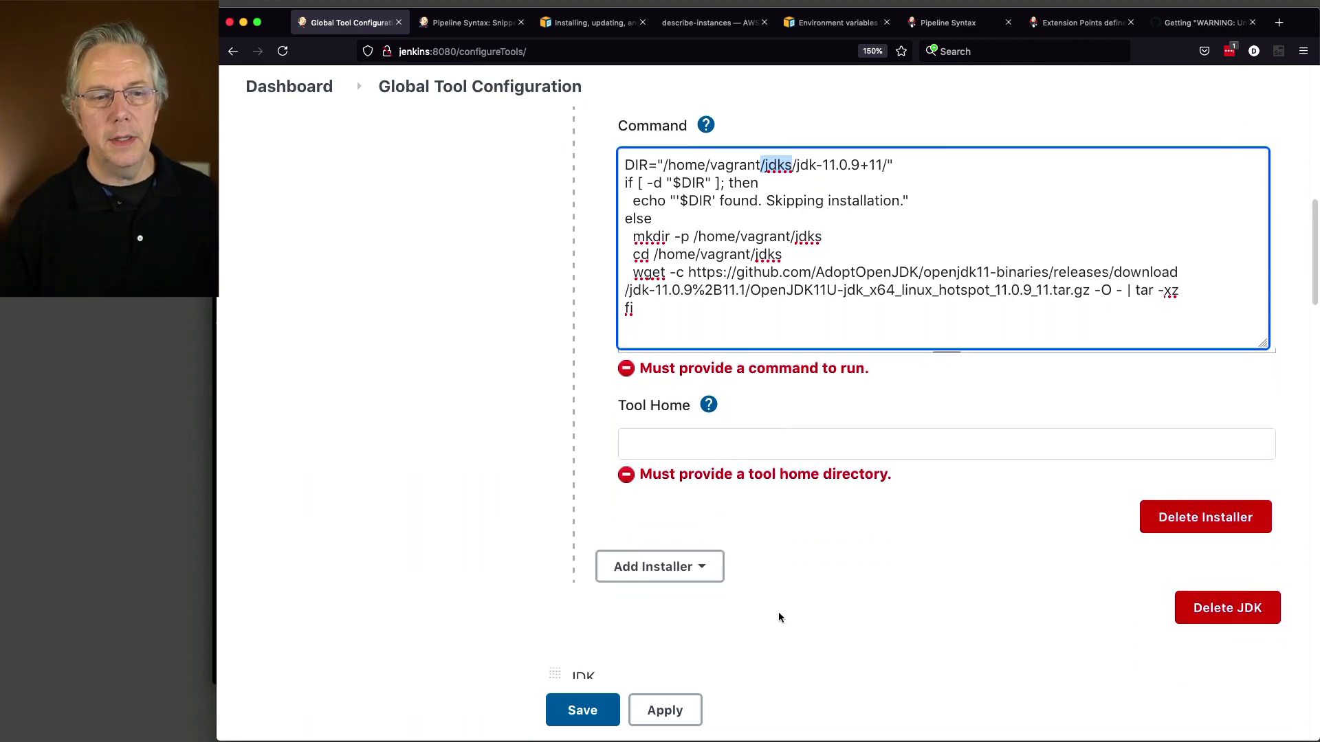
Step: Enter /home/vagrant/jdks/jdk-11.0.9+11 as the installer's Tool Home and save the configuration
click(679, 454)
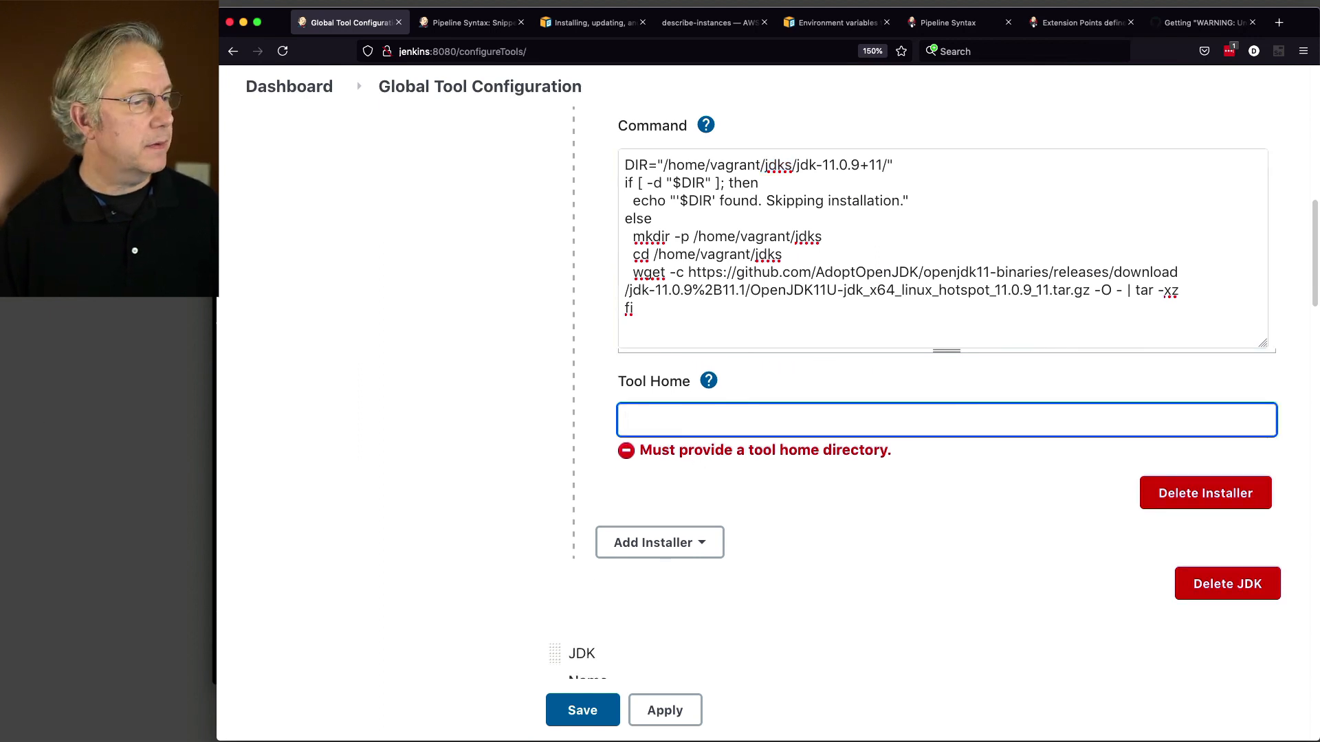
key(super+Tab)
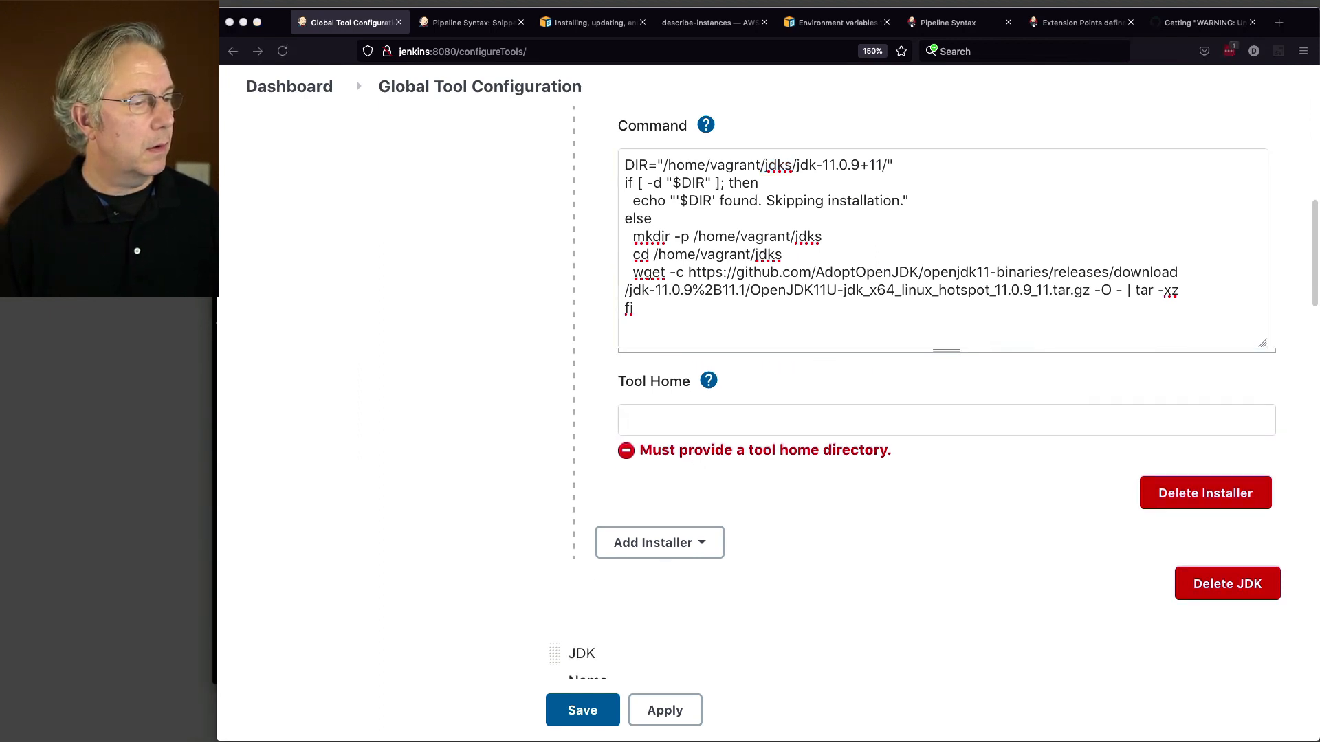
click(664, 411)
text(/home/vagrant/jdks/jdk-11.0.9+11)
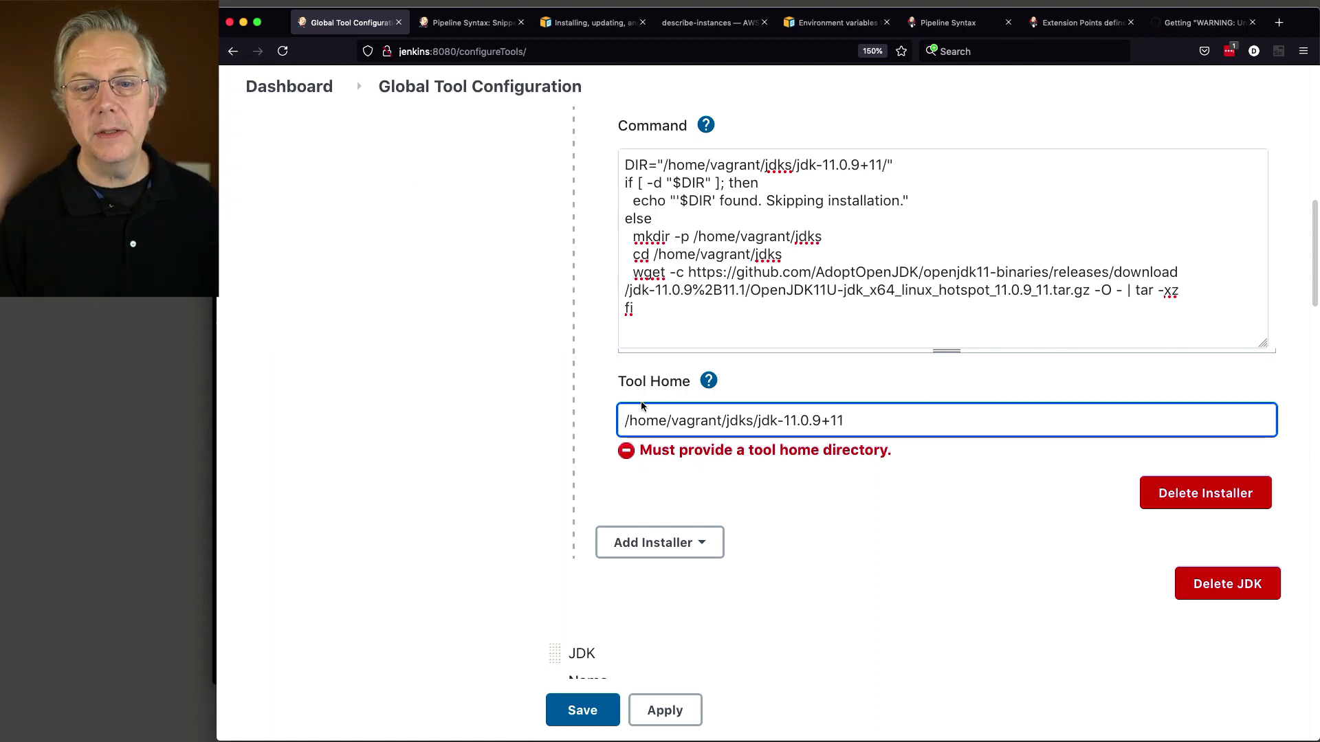
key(Tab)
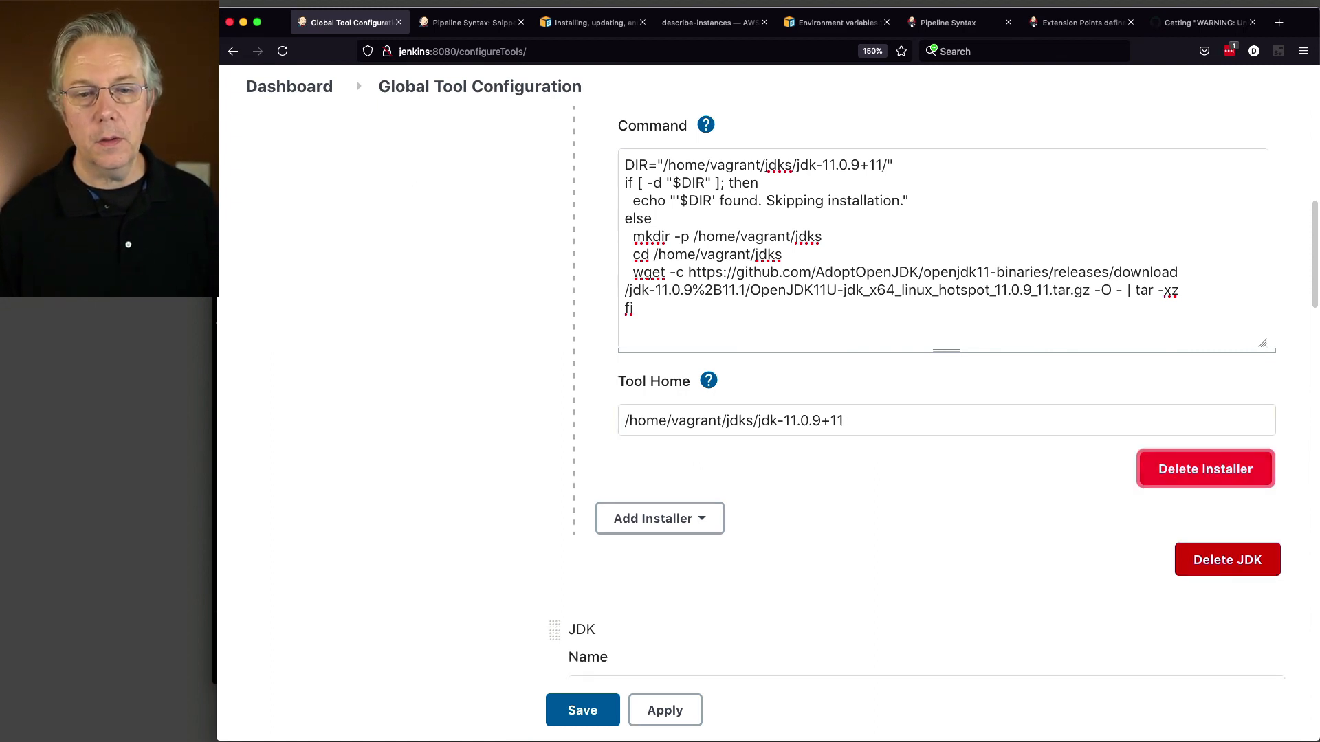
click(590, 719)
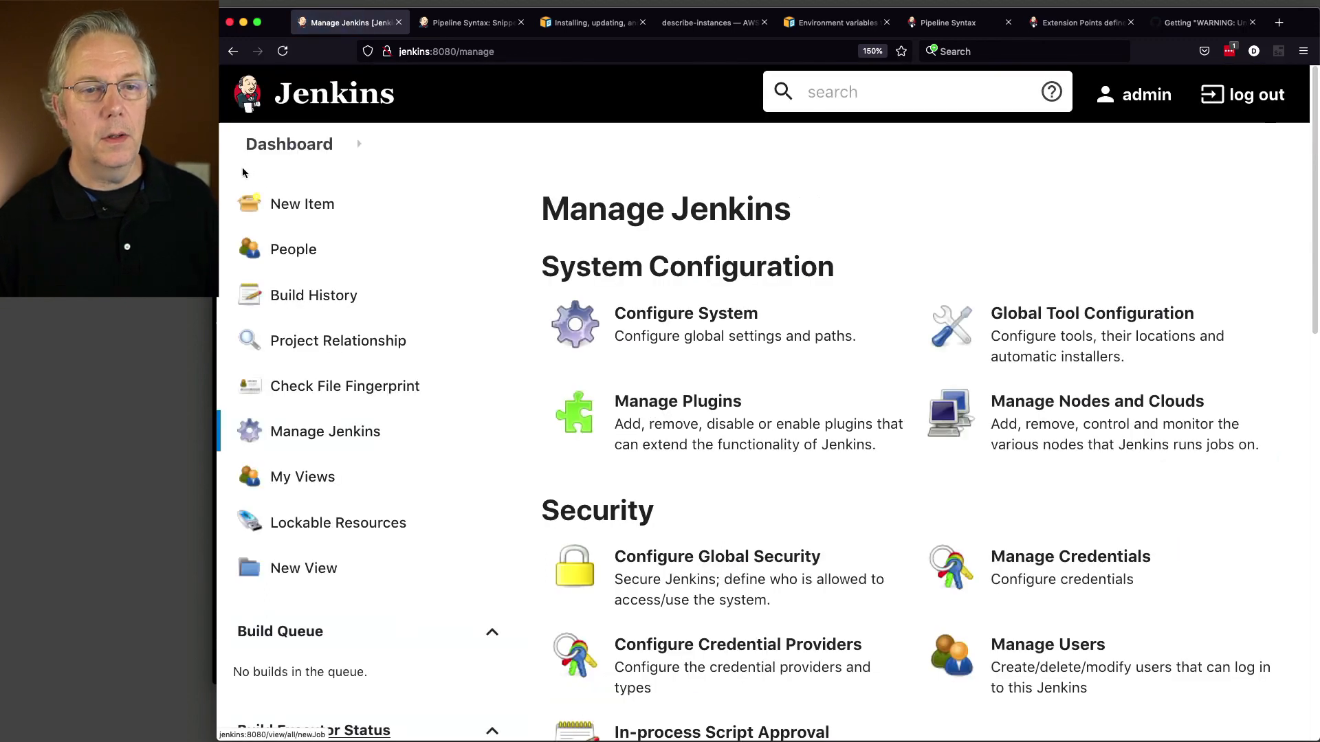
Step: Replace adoptopenjdk-8u292 with adoptopenjdk-11.0.9 in jdk-test-job's pipeline script and save
click(320, 145)
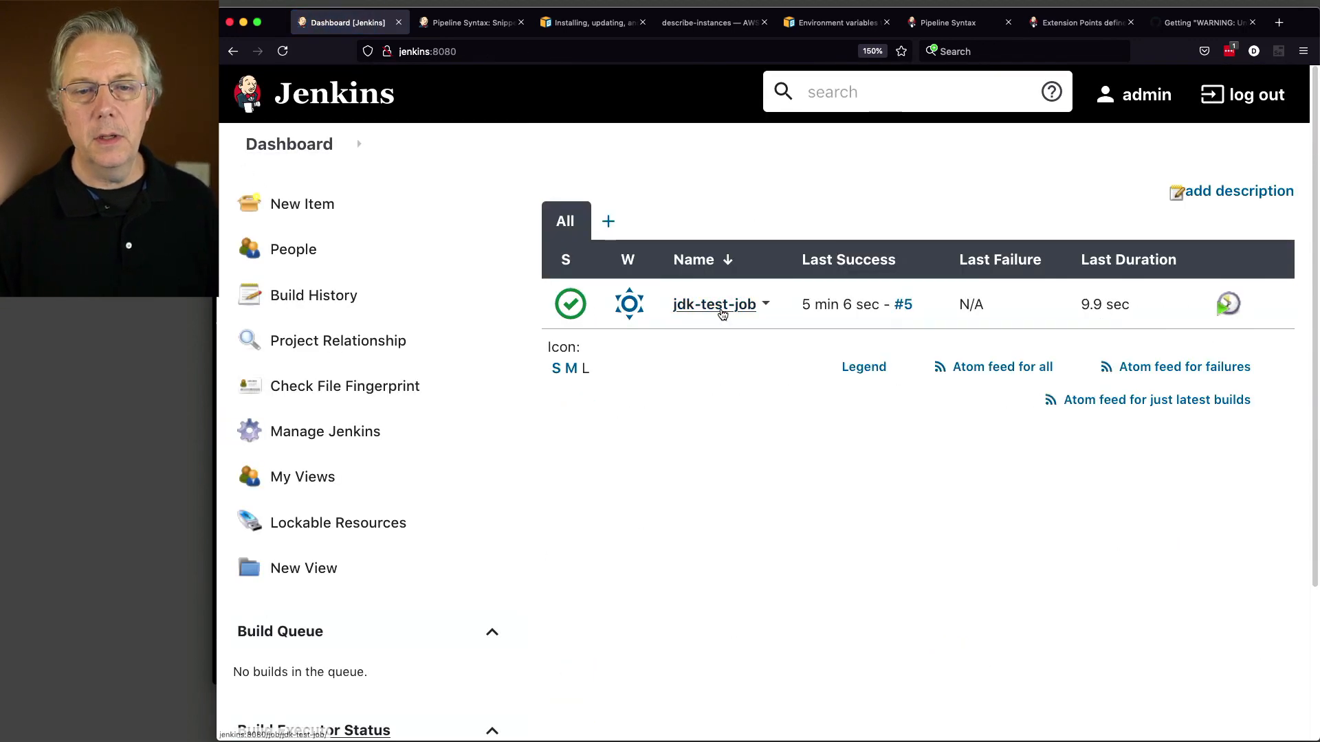
click(721, 305)
click(342, 386)
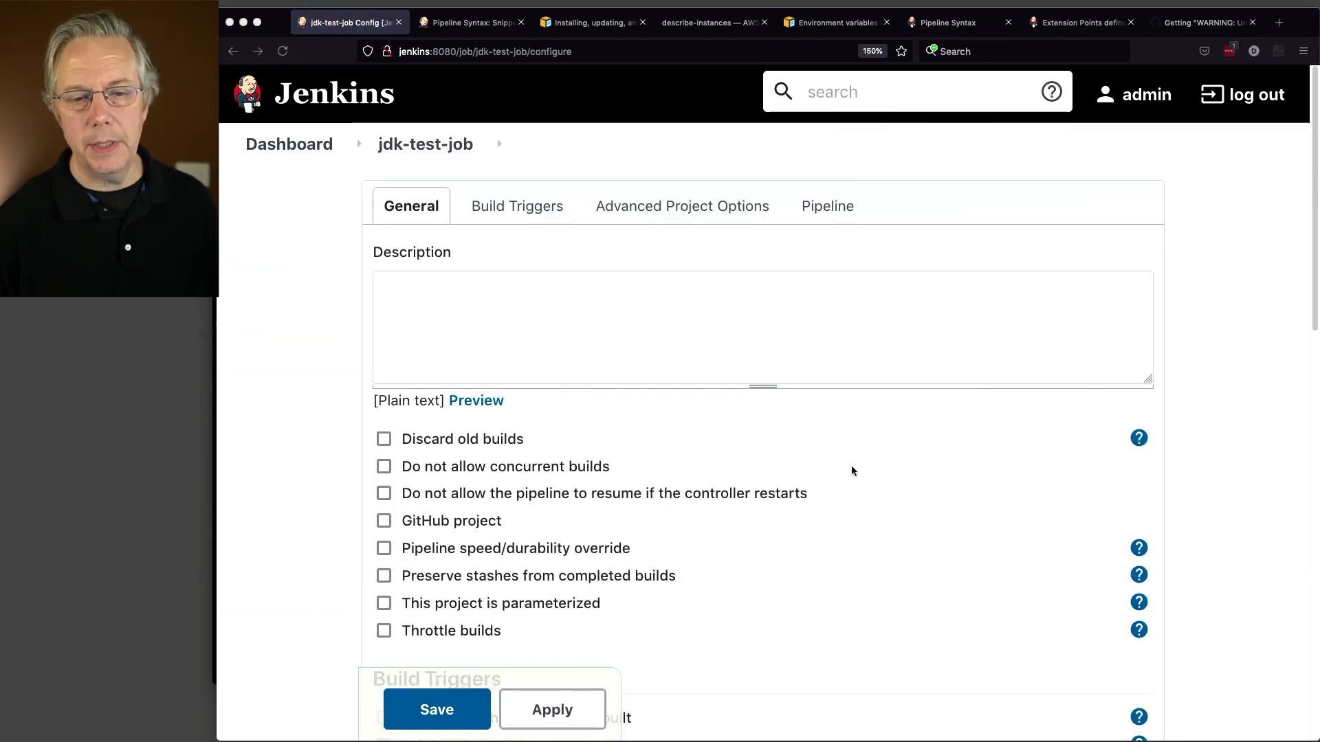
scroll(852, 472, down, 10)
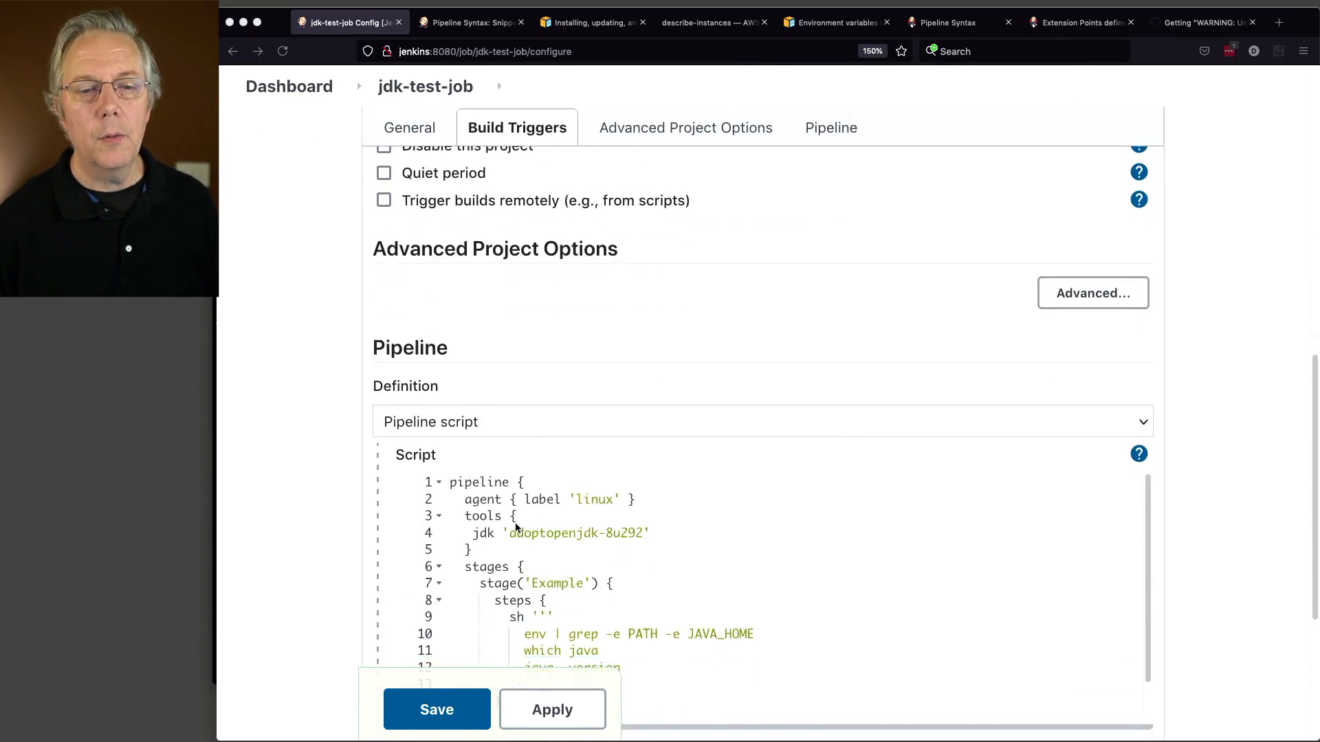
drag(509, 533, 641, 532)
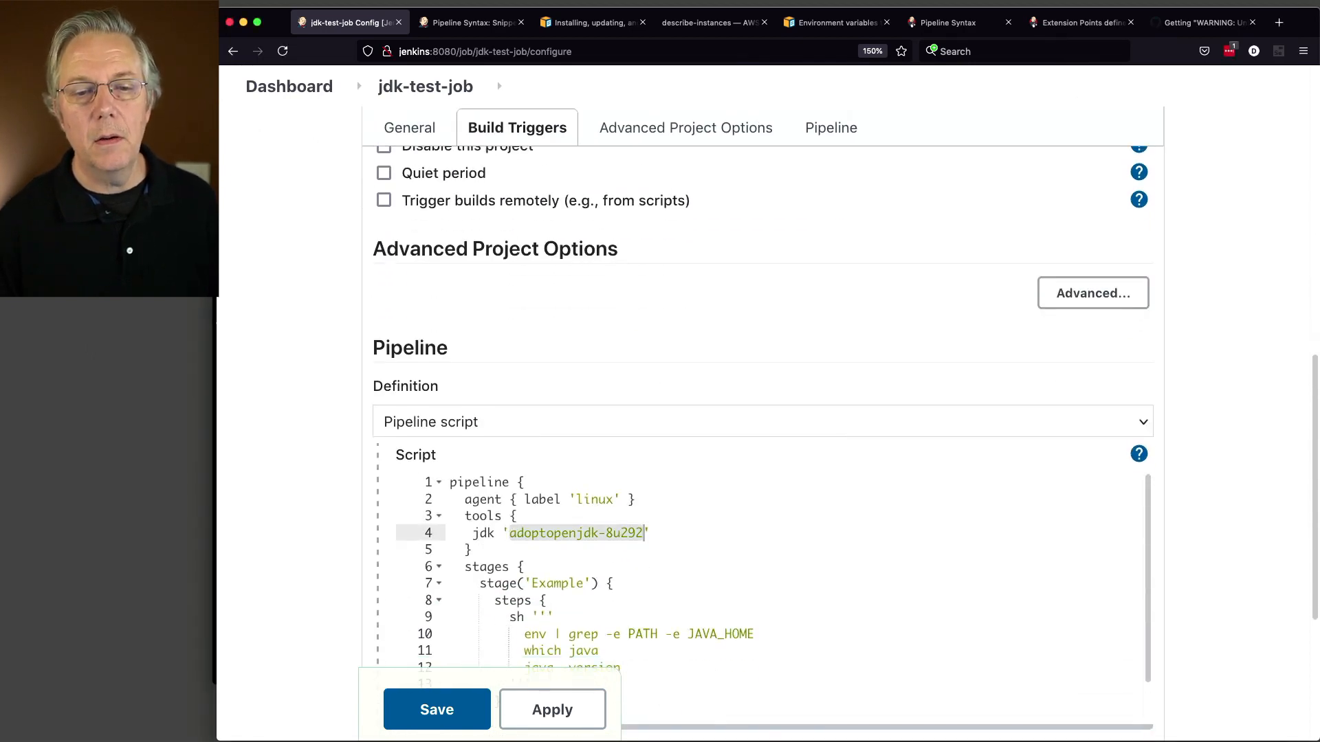
text(adoptopenjdk-11.0.9)
key(BackSpace)
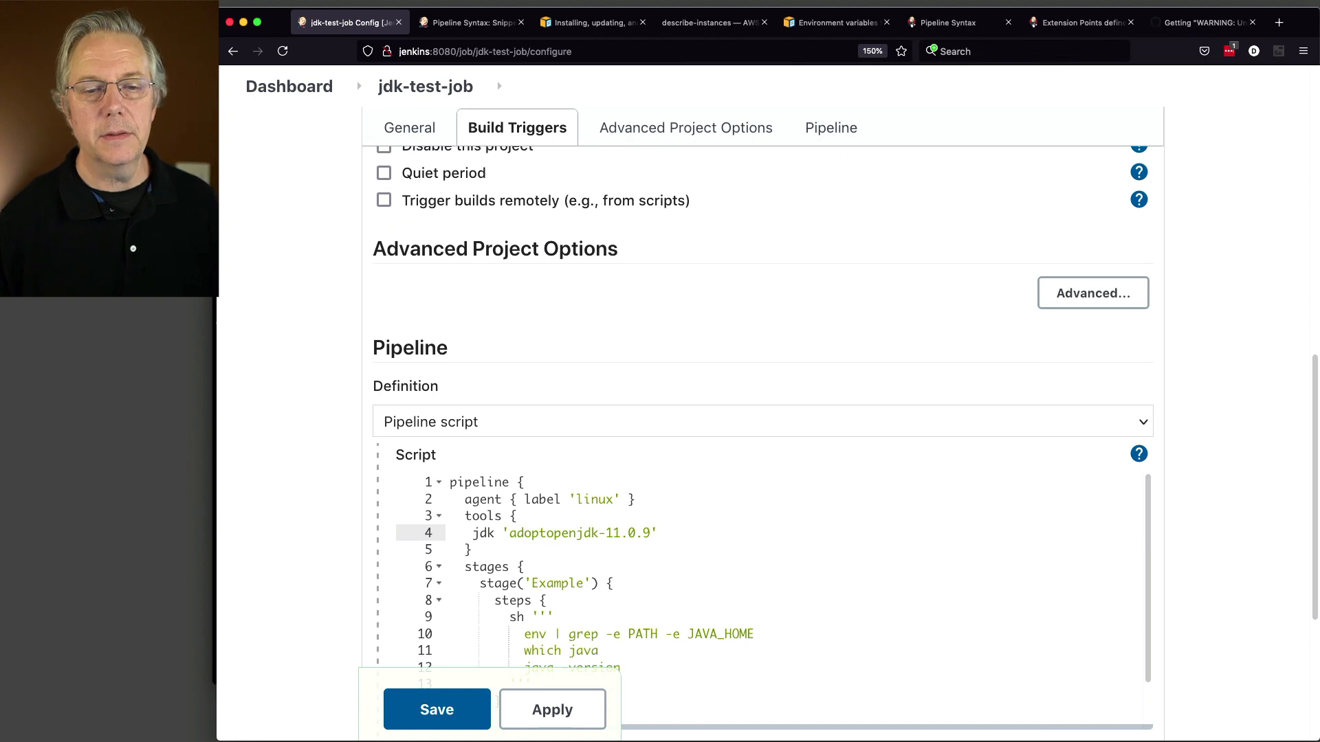
scroll(912, 568, down, 5)
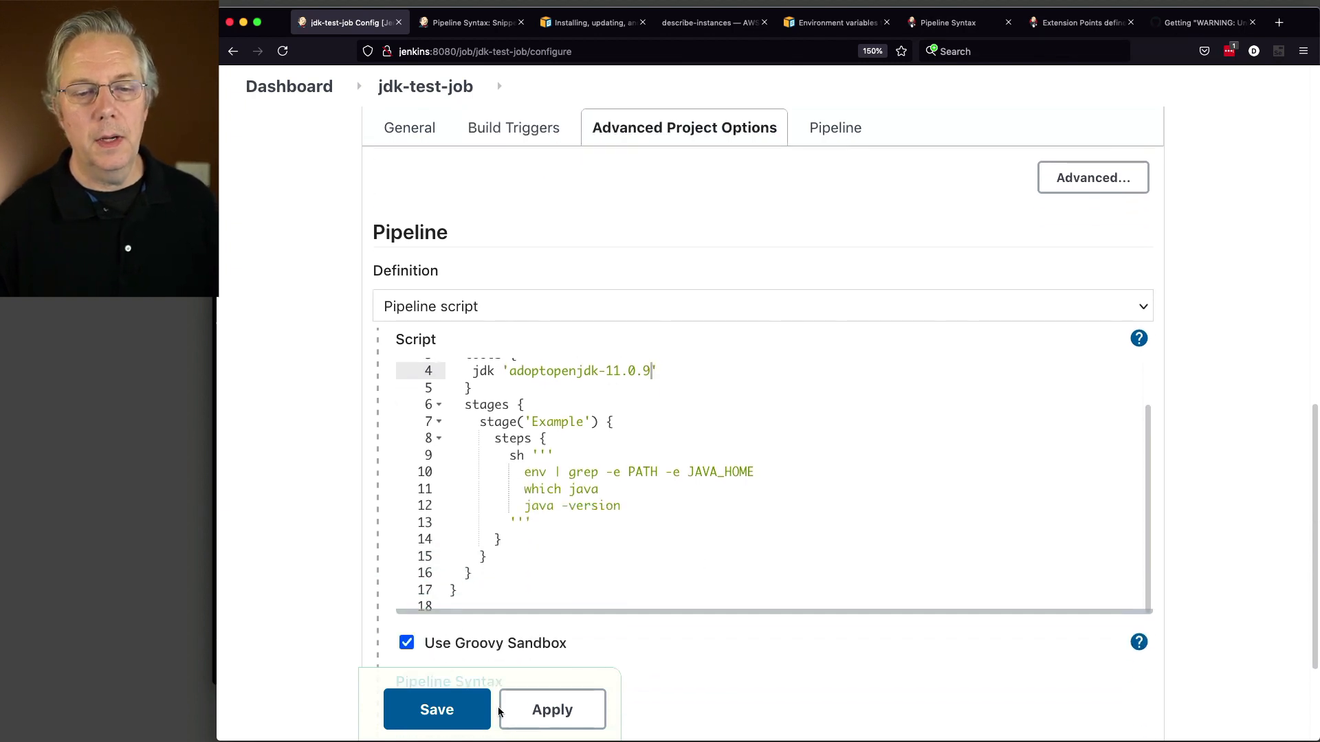
click(444, 717)
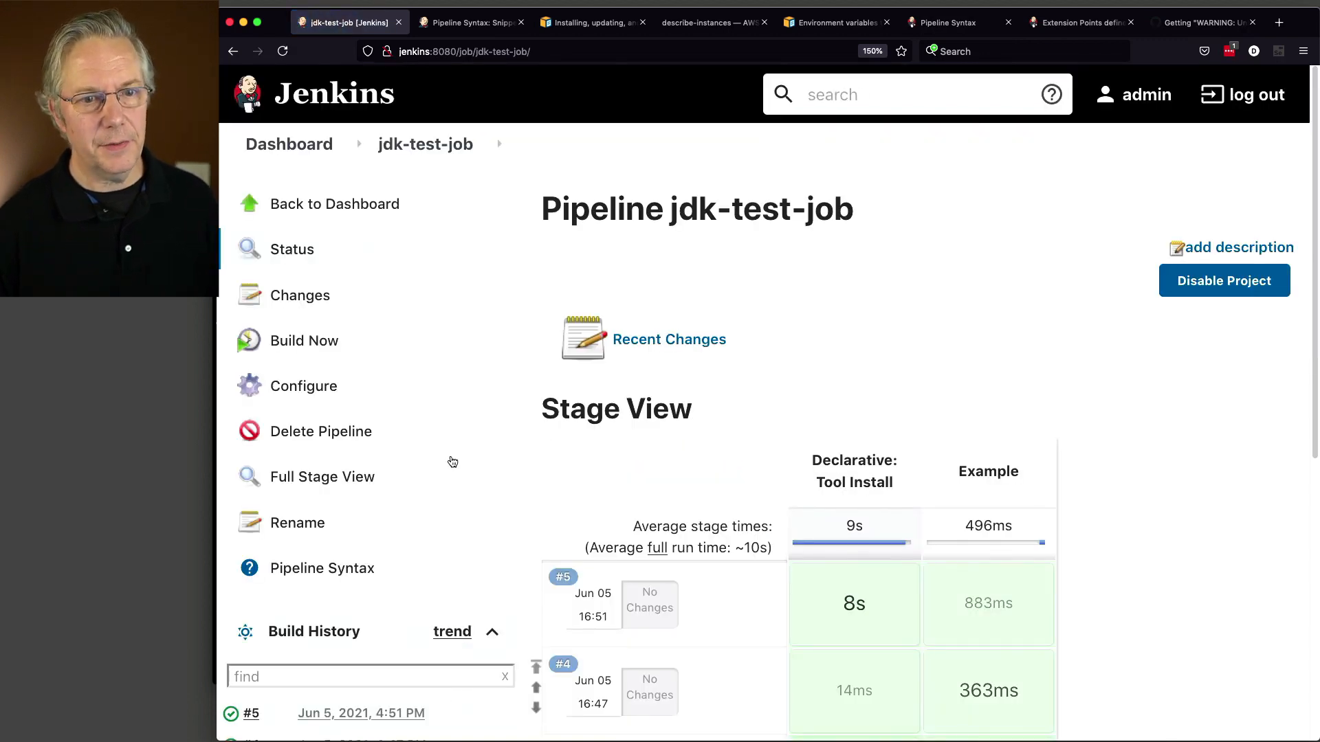
Step: Start build #6 and follow its console output through the 186M OpenJDK 11.0.9 download
click(304, 348)
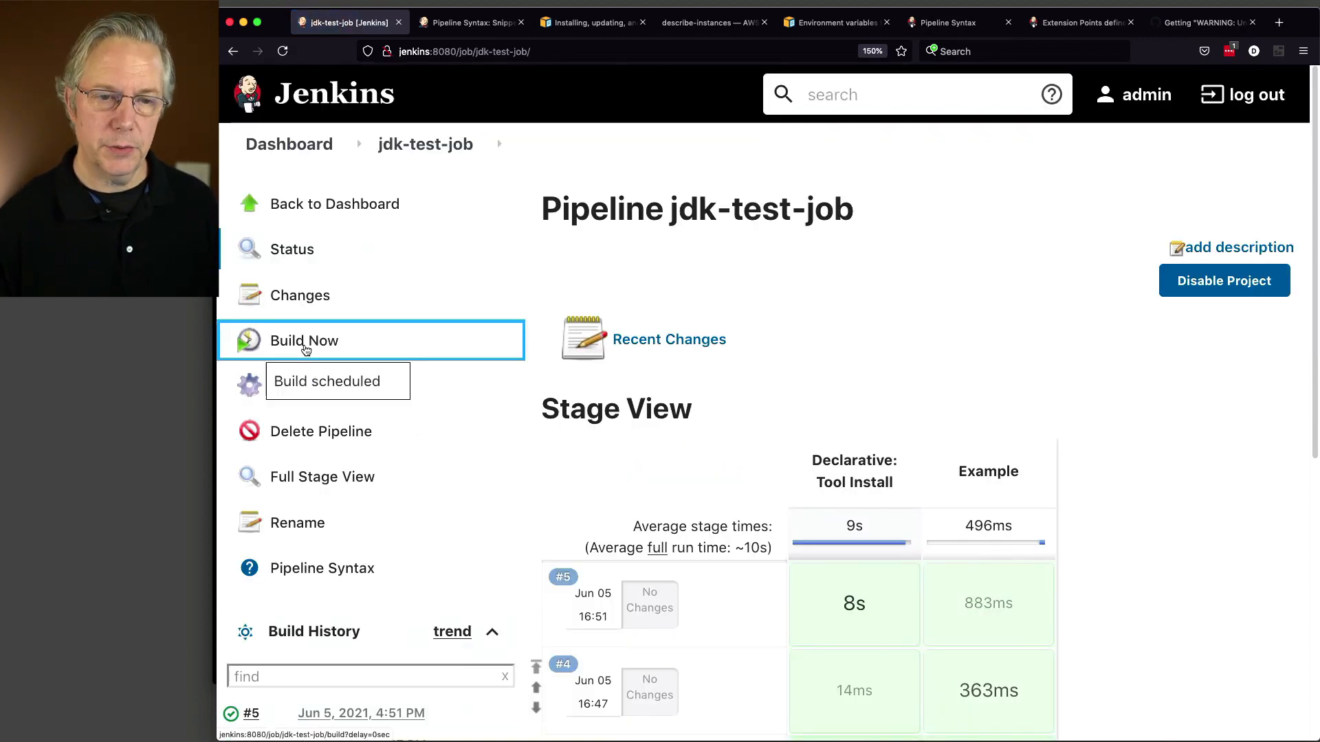
scroll(255, 515, down, 3)
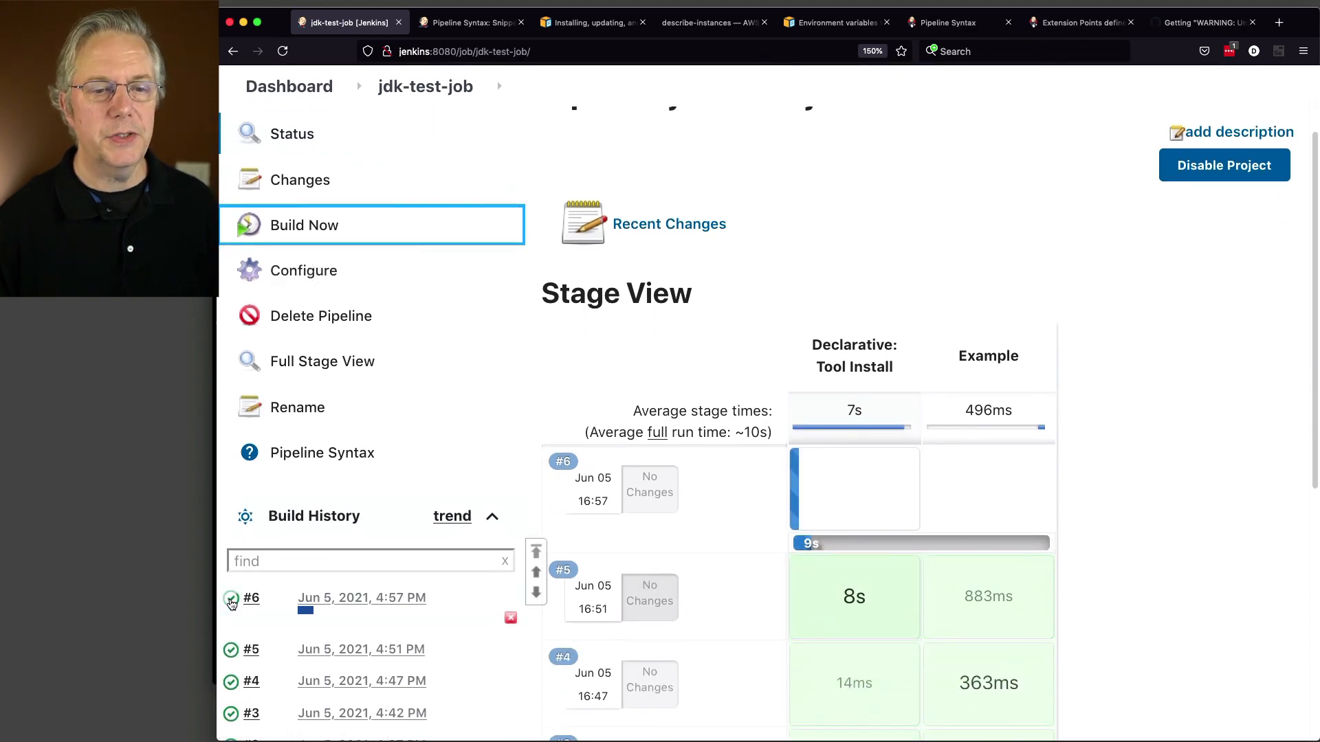
click(236, 517)
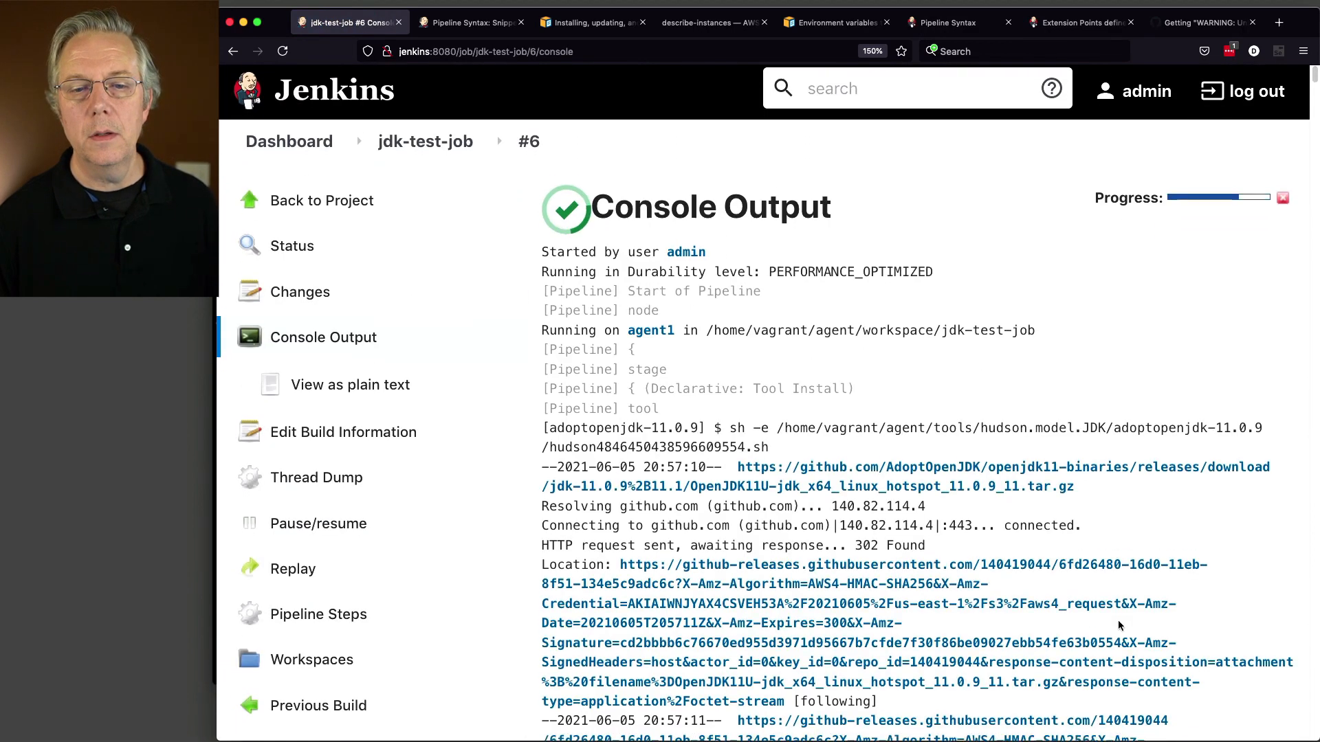
scroll(1118, 620, down, 2)
scroll(1119, 626, down, 2)
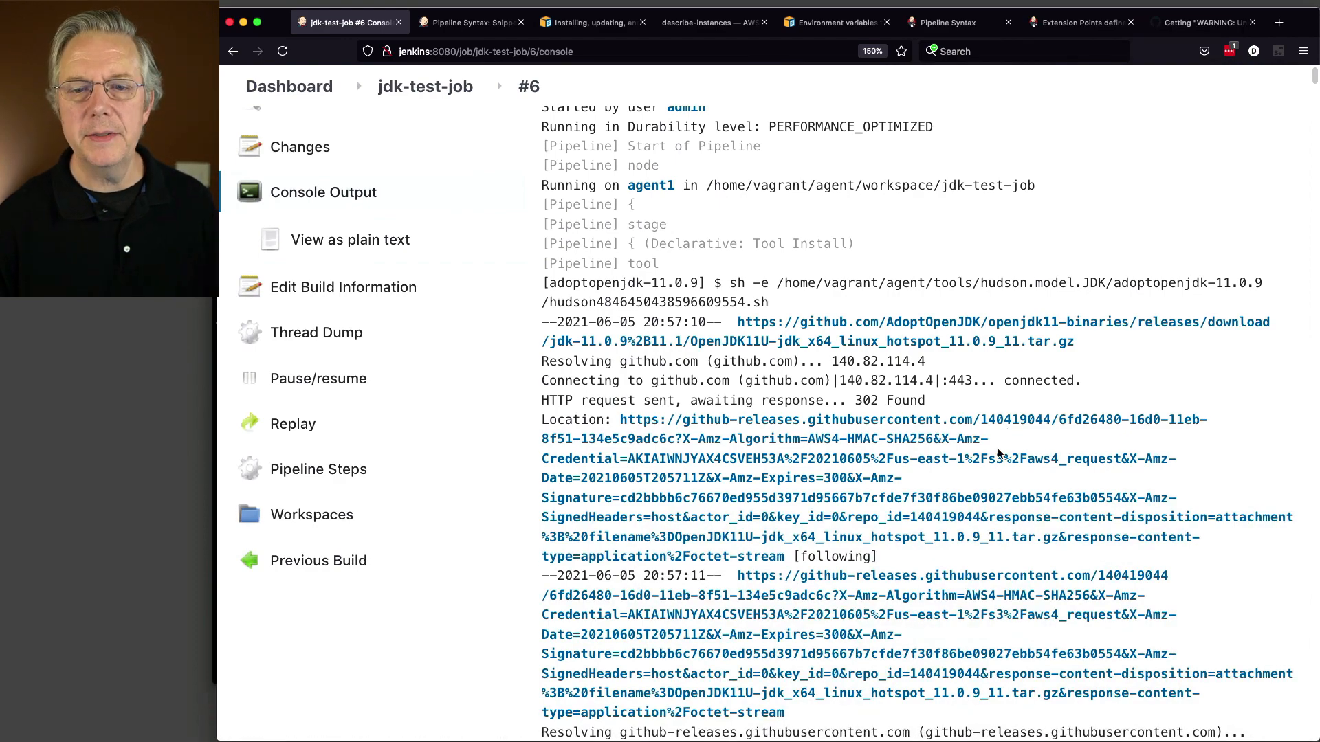
scroll(1002, 443, down, 5)
scroll(998, 456, down, 10)
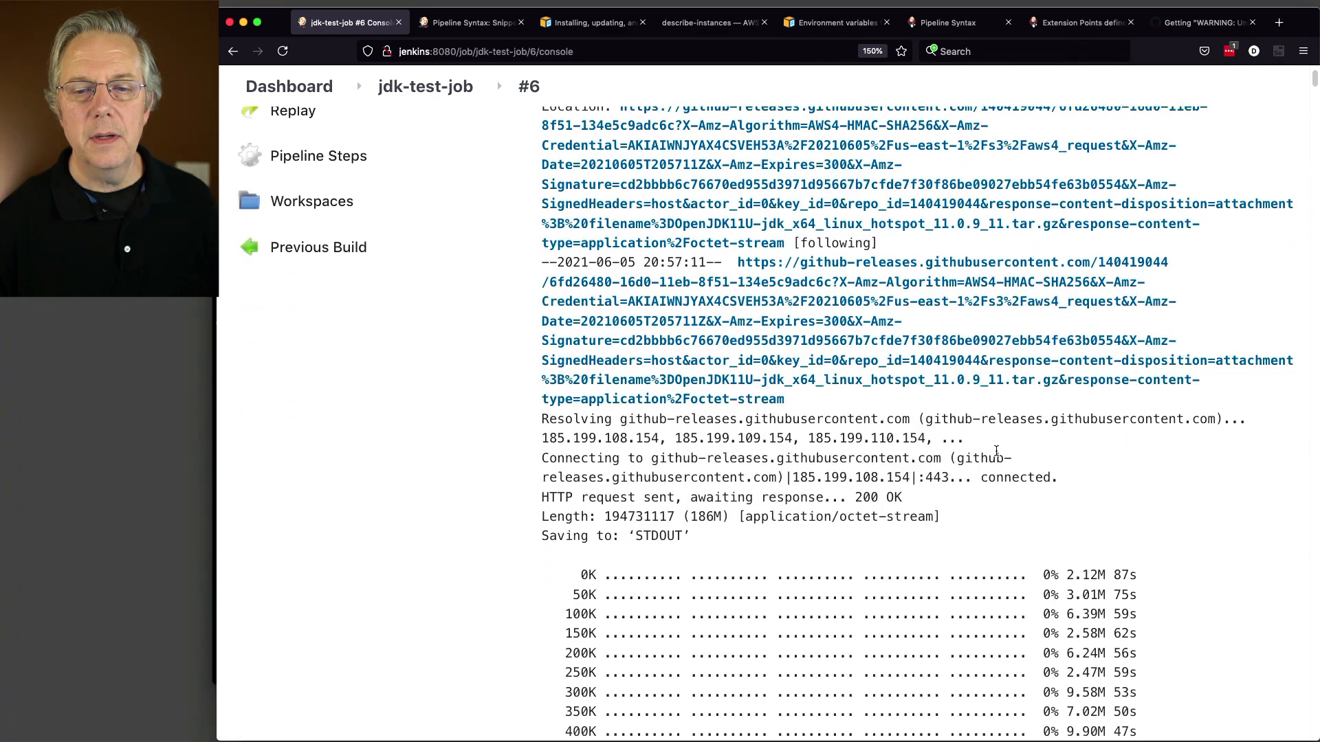
scroll(996, 451, down, 20)
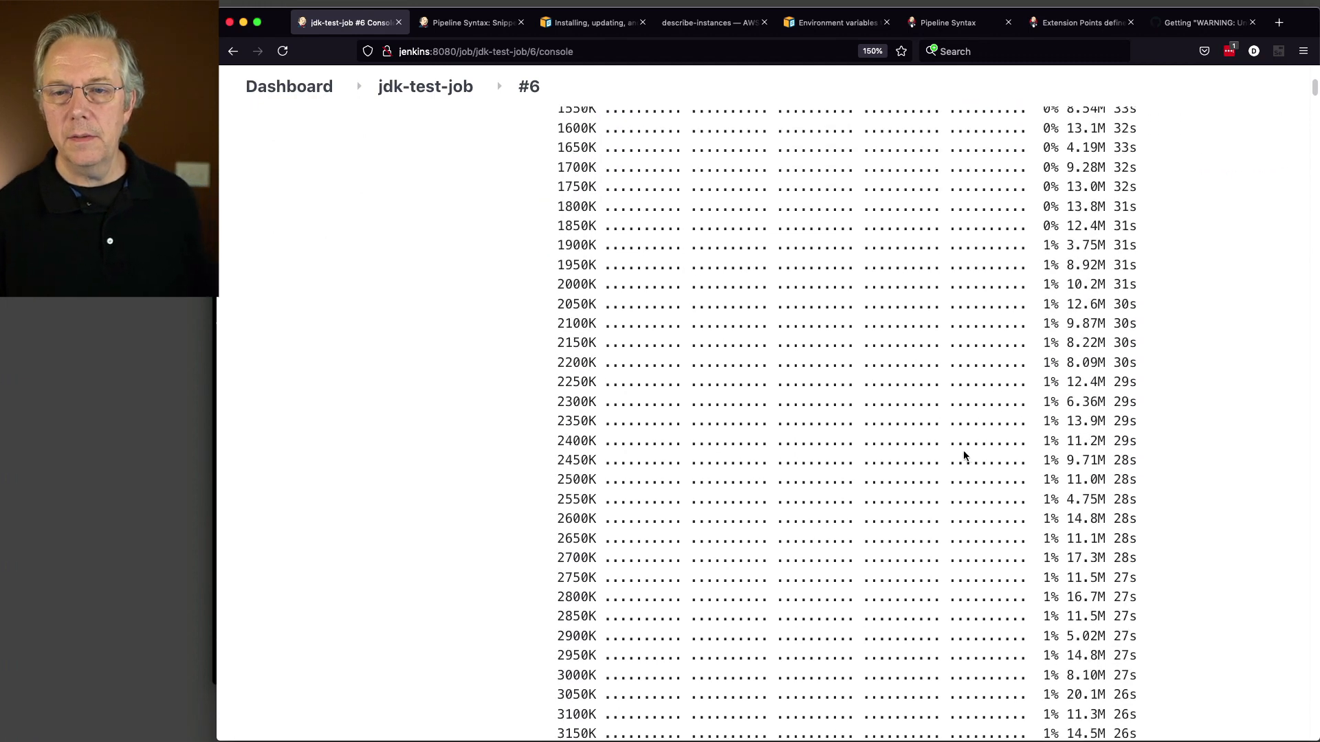
scroll(1313, 312, down, 20)
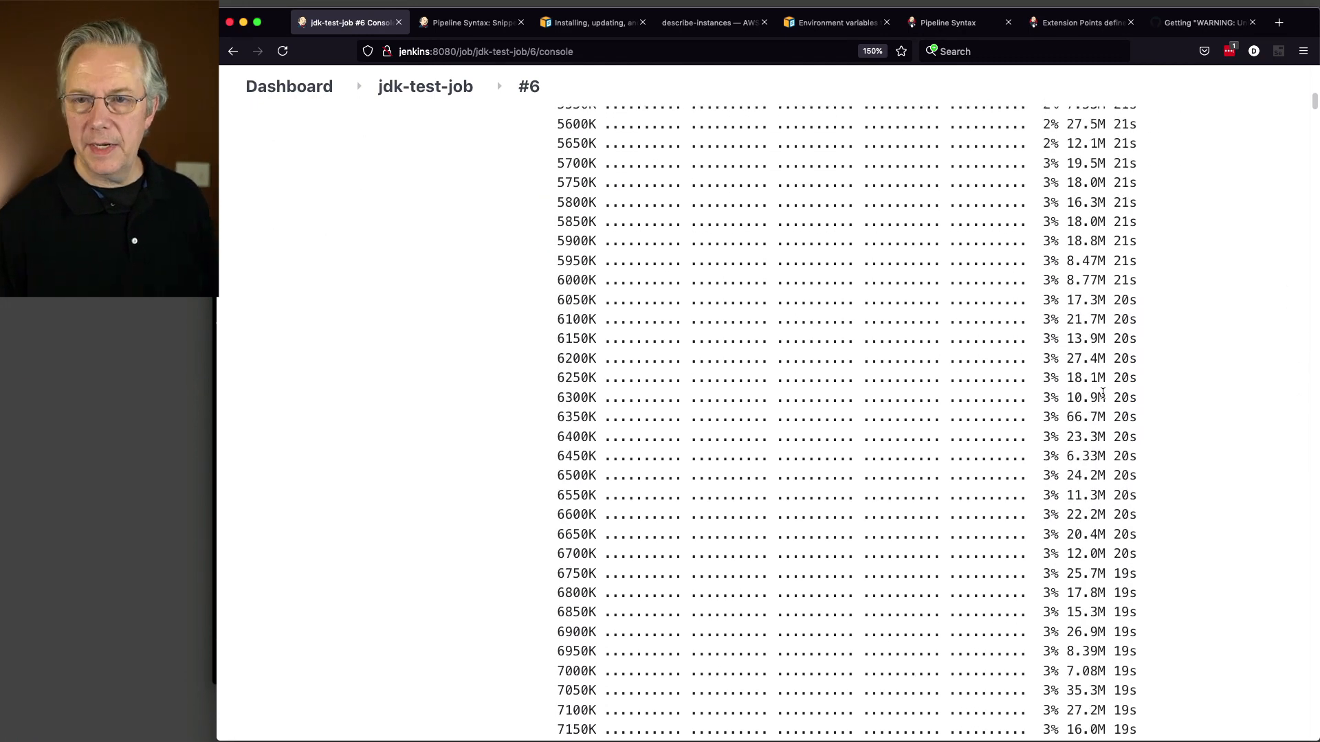
scroll(1179, 311, down, 8)
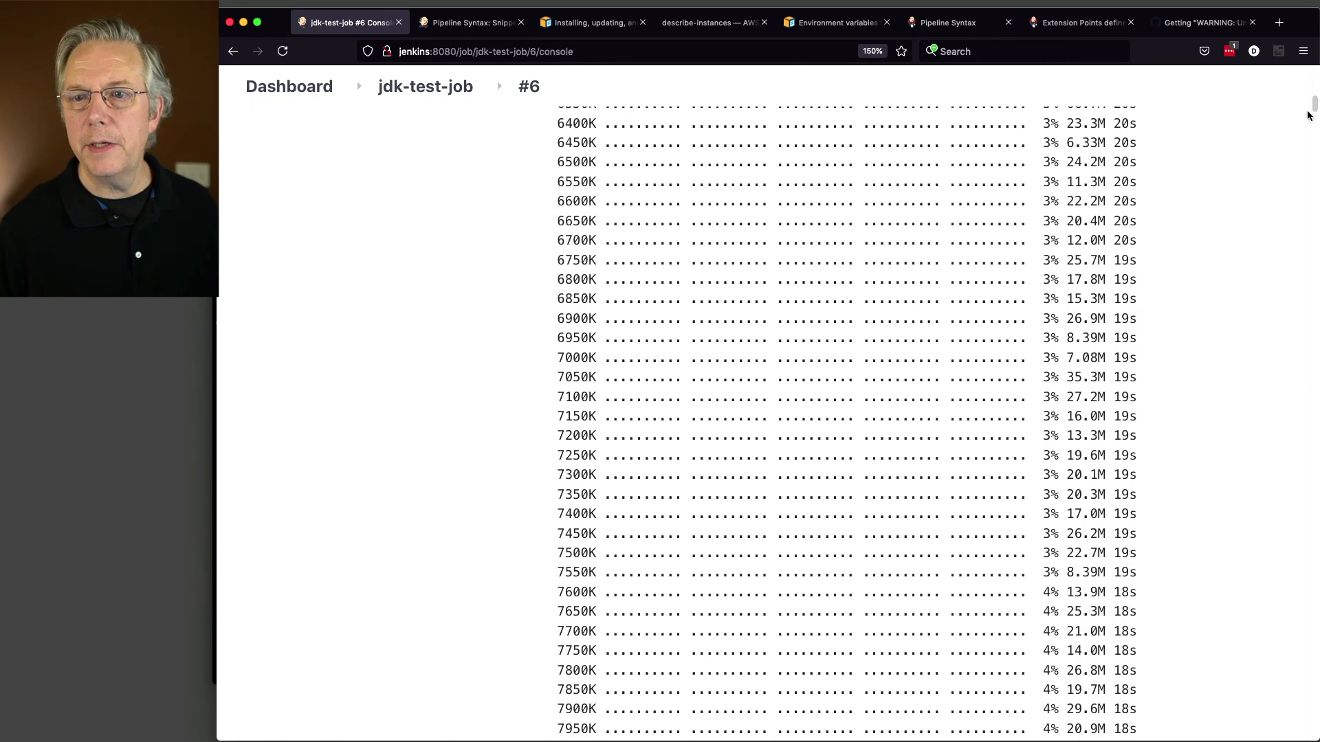
drag(1313, 107, 1296, 739)
scroll(1206, 654, up, 20)
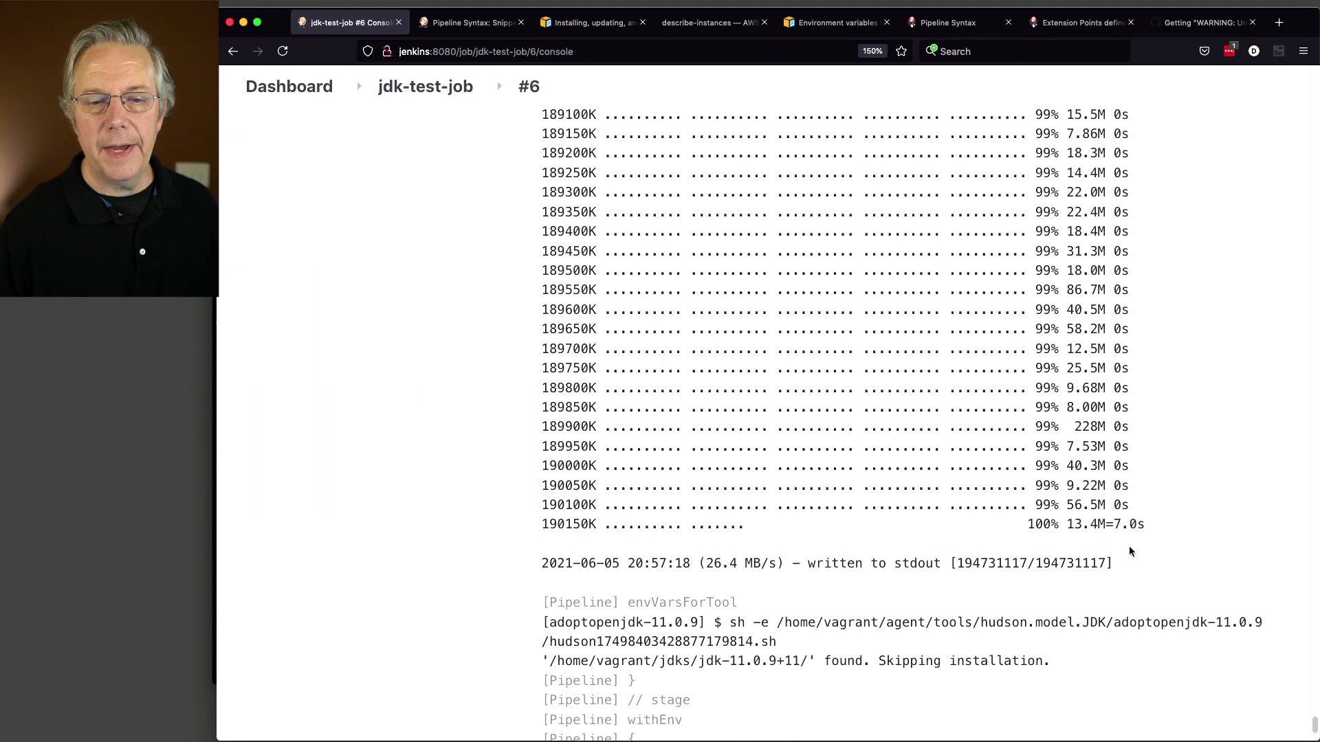
scroll(1120, 548, down, 5)
scroll(1120, 548, down, 3)
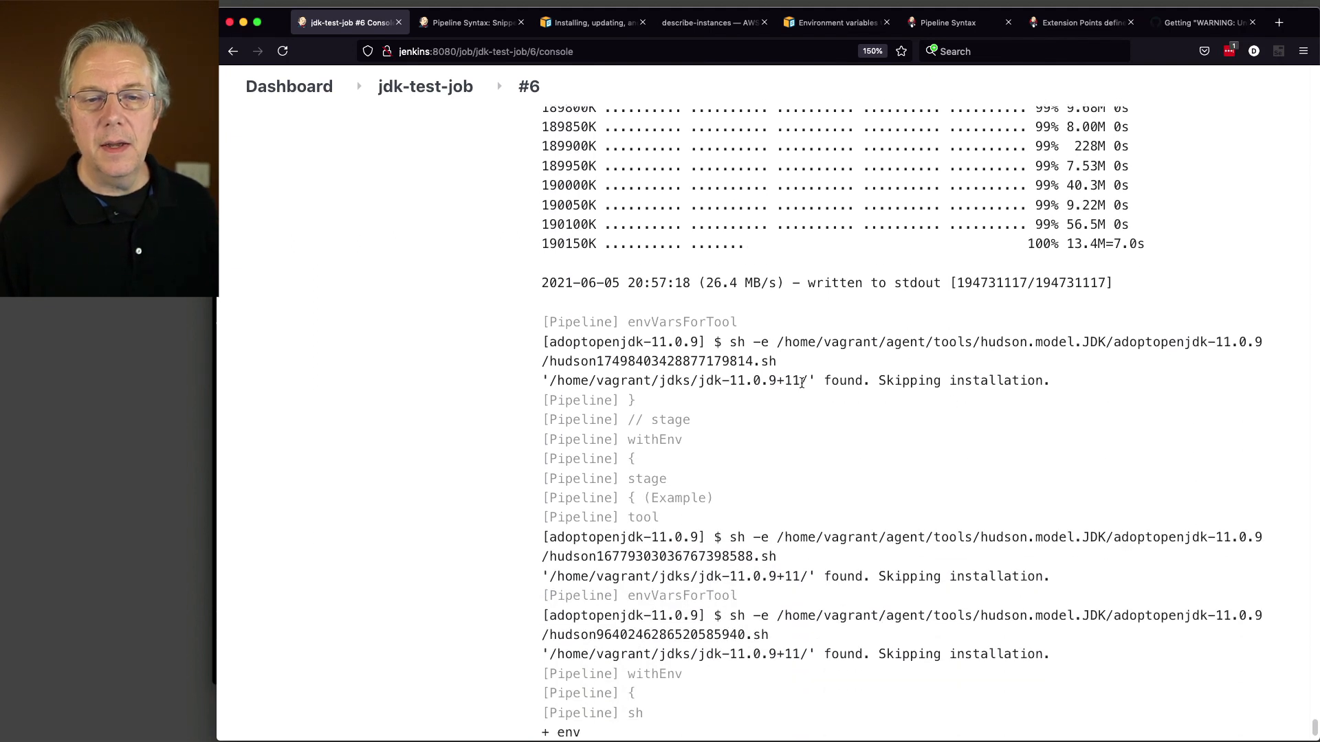
drag(544, 382, 801, 382)
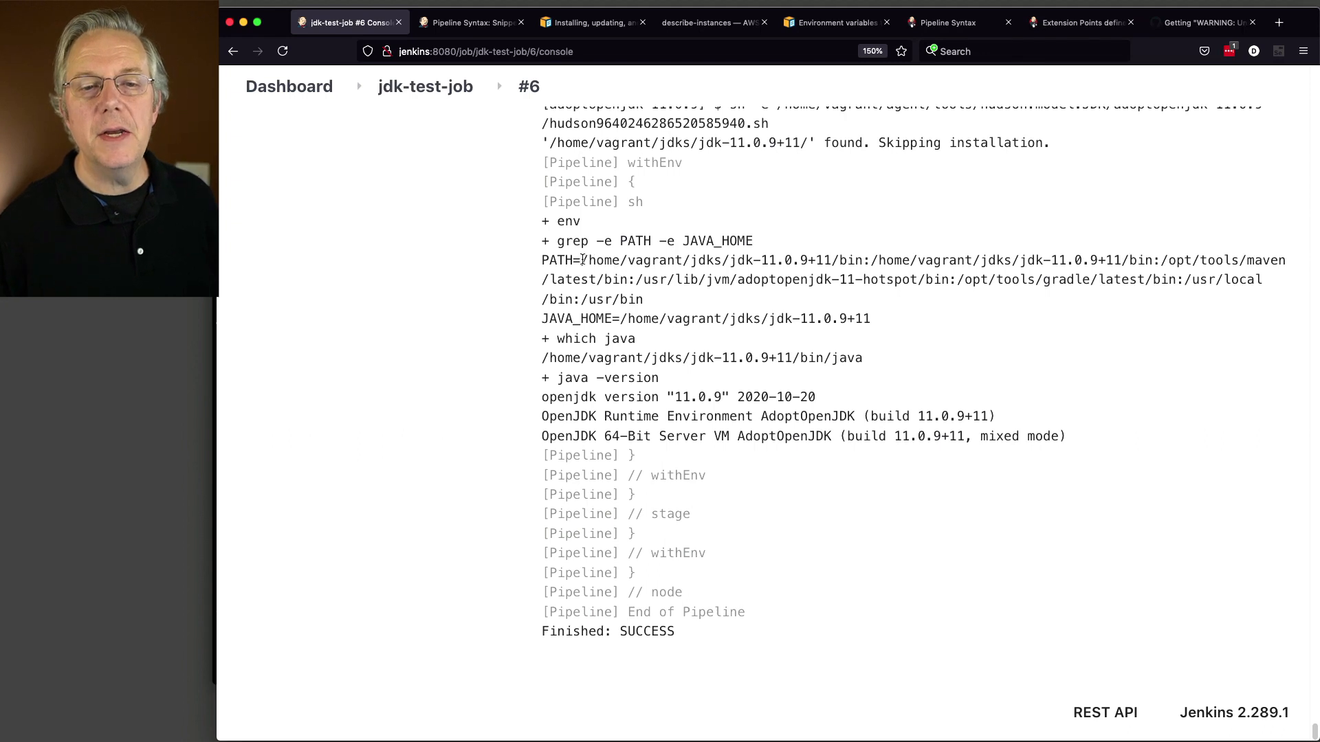
drag(601, 259, 728, 255)
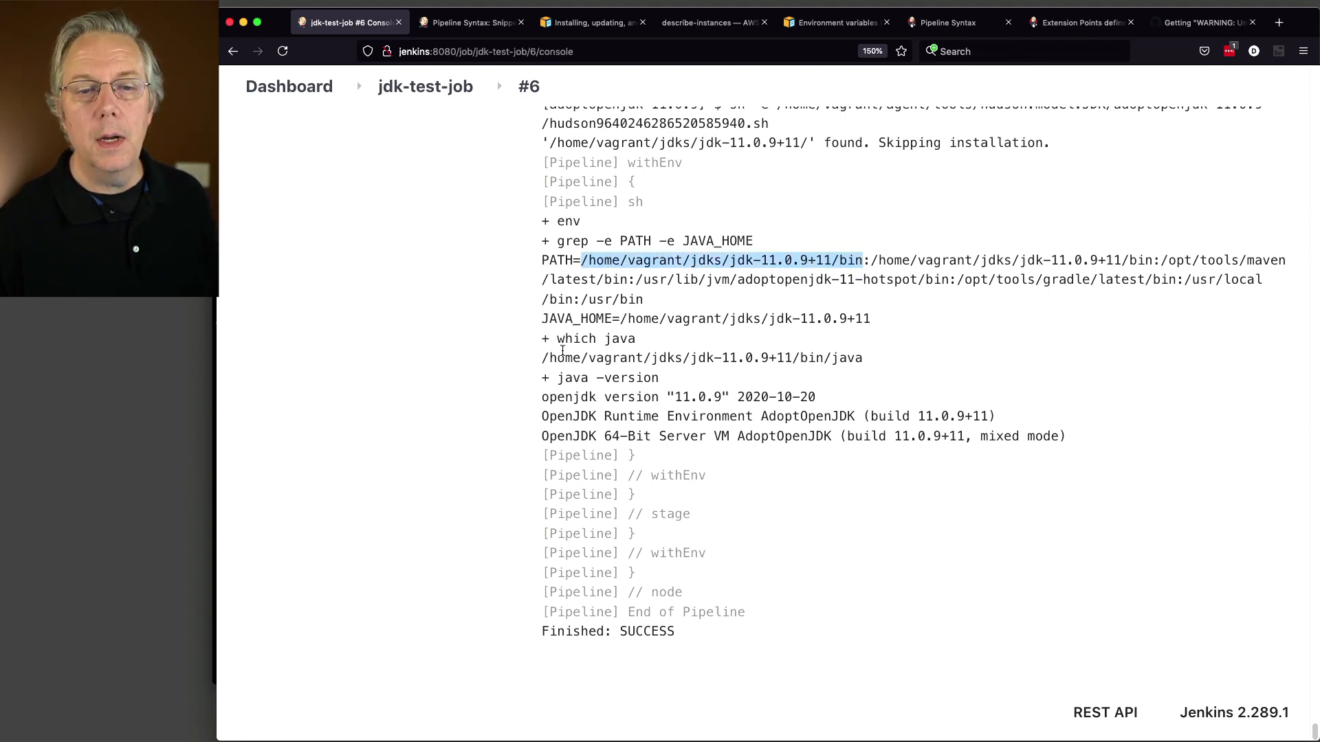
drag(620, 318, 859, 318)
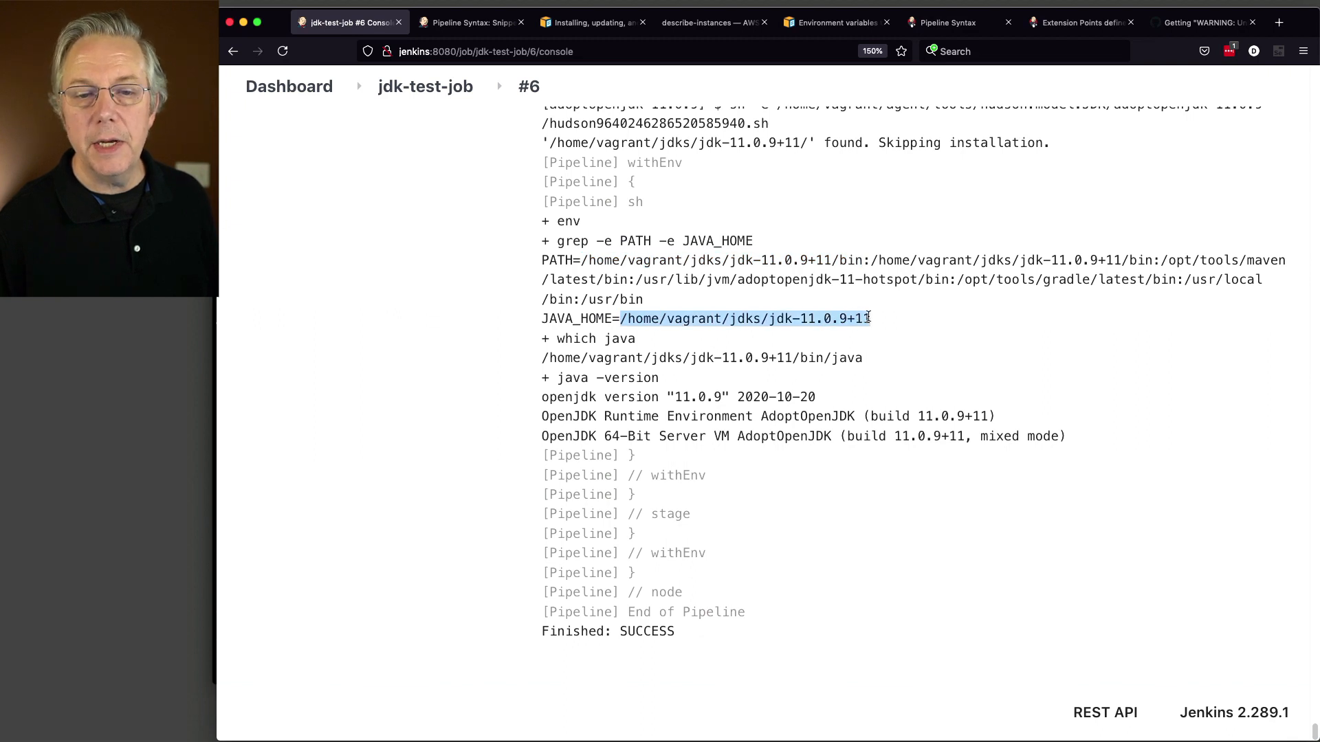
drag(543, 358, 894, 354)
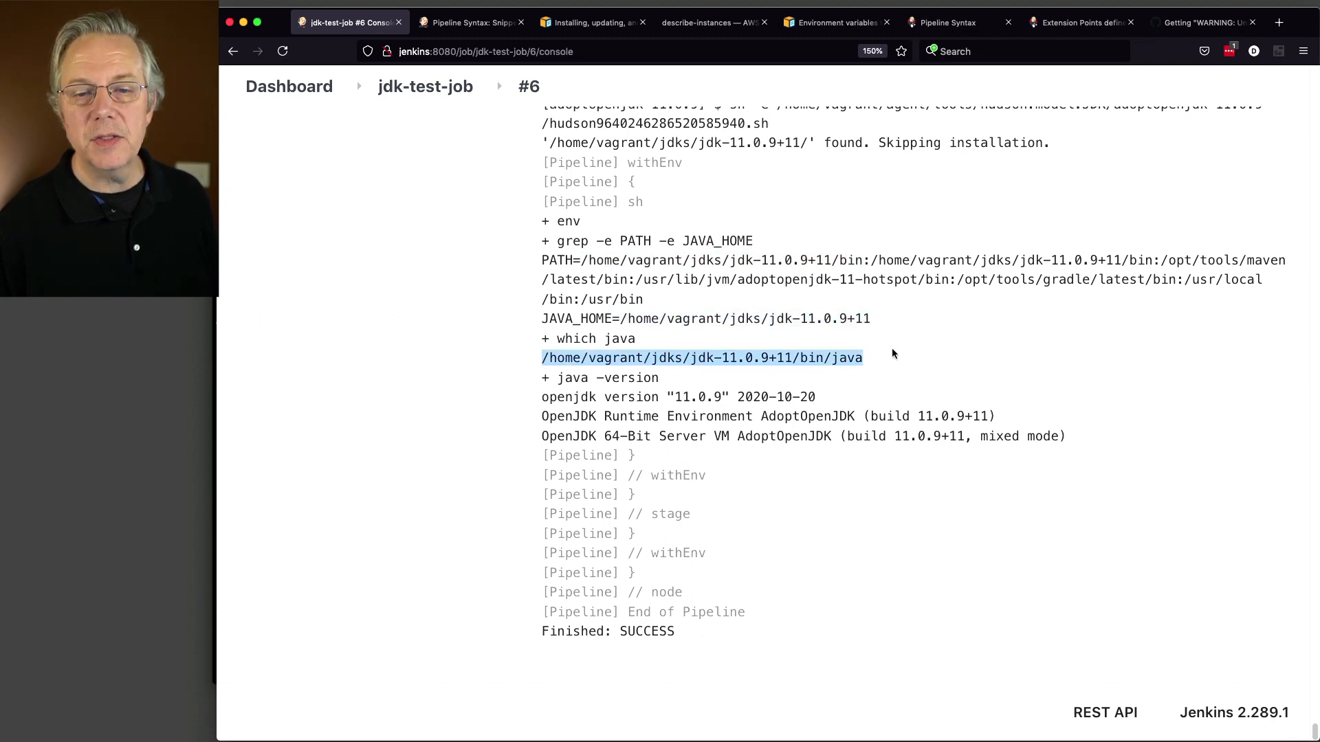
click(659, 397)
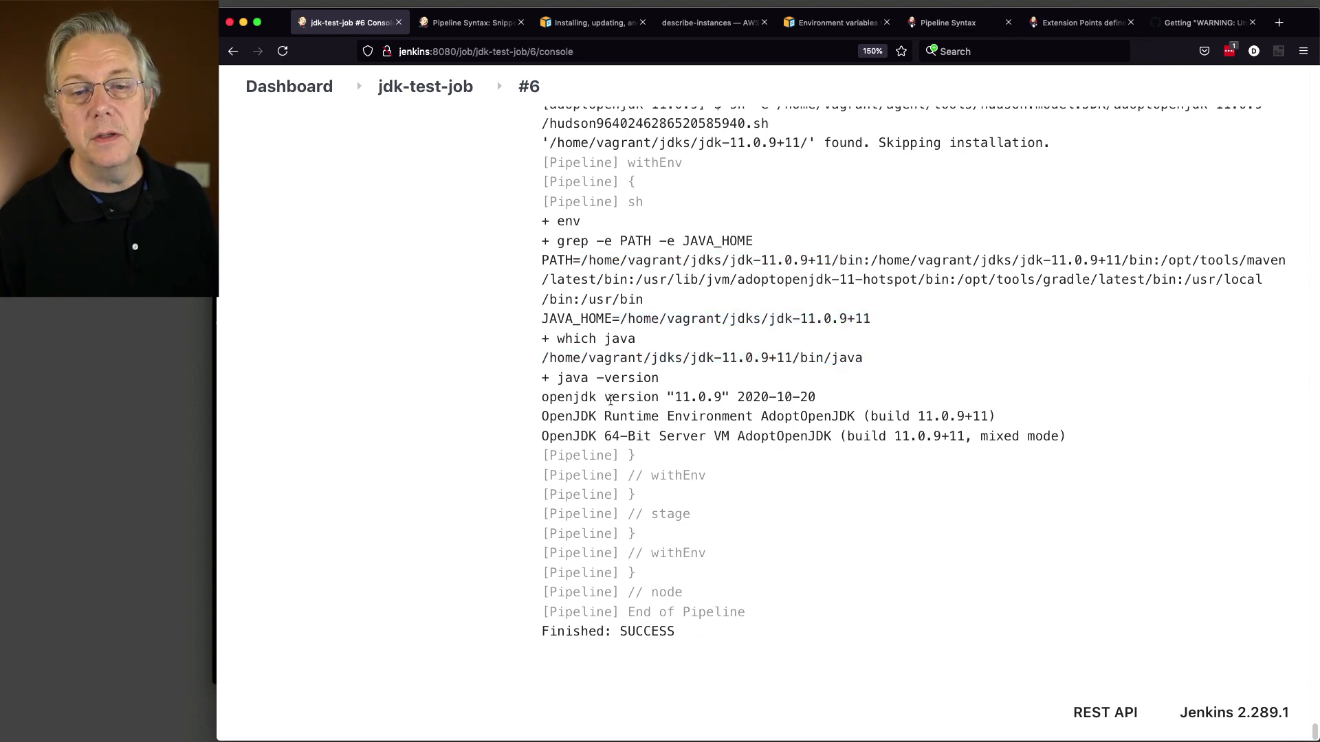